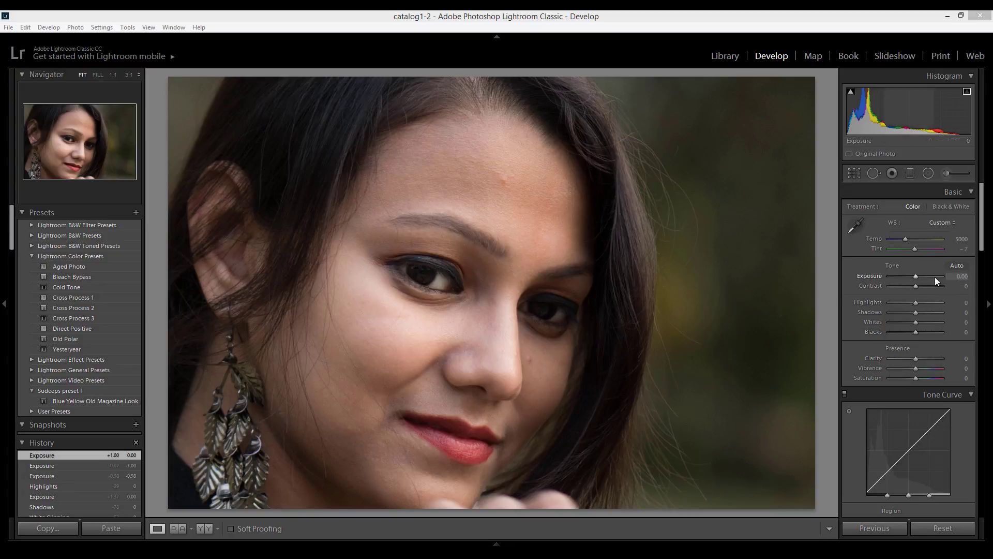
- Set the portrait's Exposure to -1.00
left_click_drag(918, 275, 907, 278)
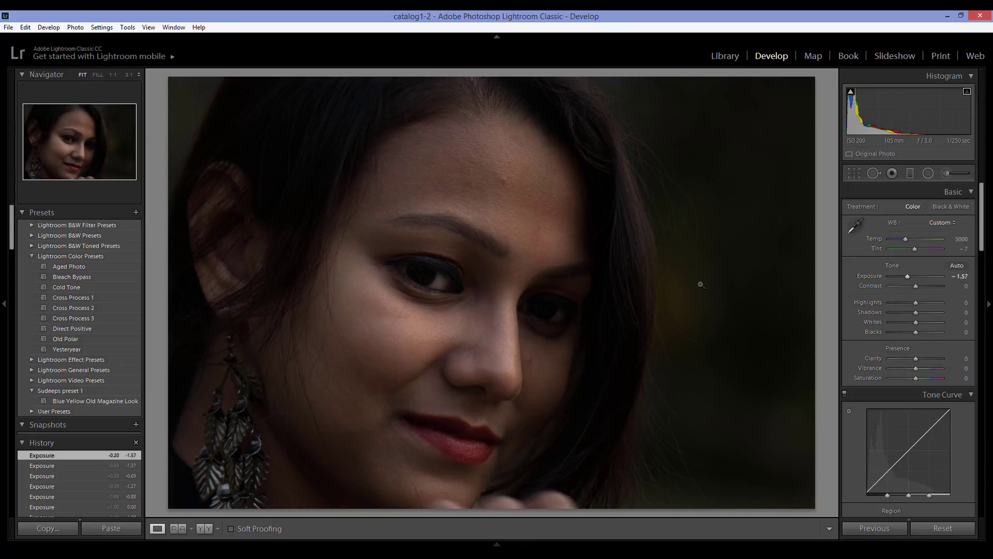
left_click(960, 276)
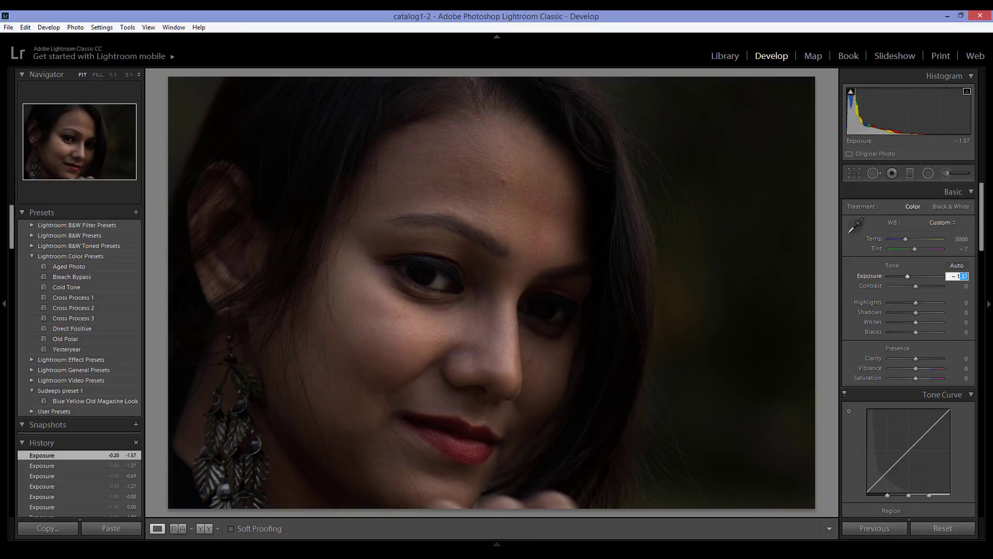
type("1")
key("Return")
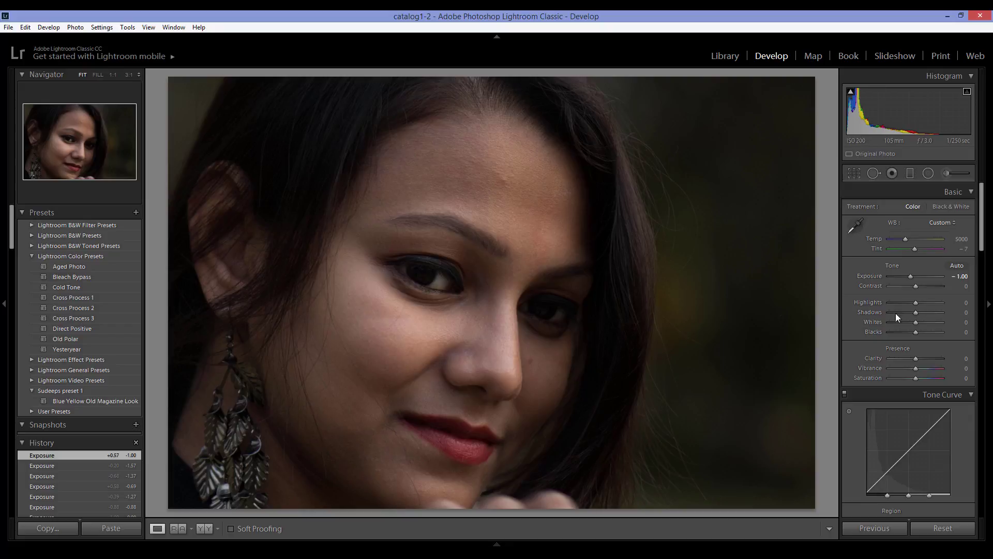
- Raise the portrait's Shadows to +78 and Whites to +53, checking the skin detail up close
left_click_drag(939, 312, 941, 312)
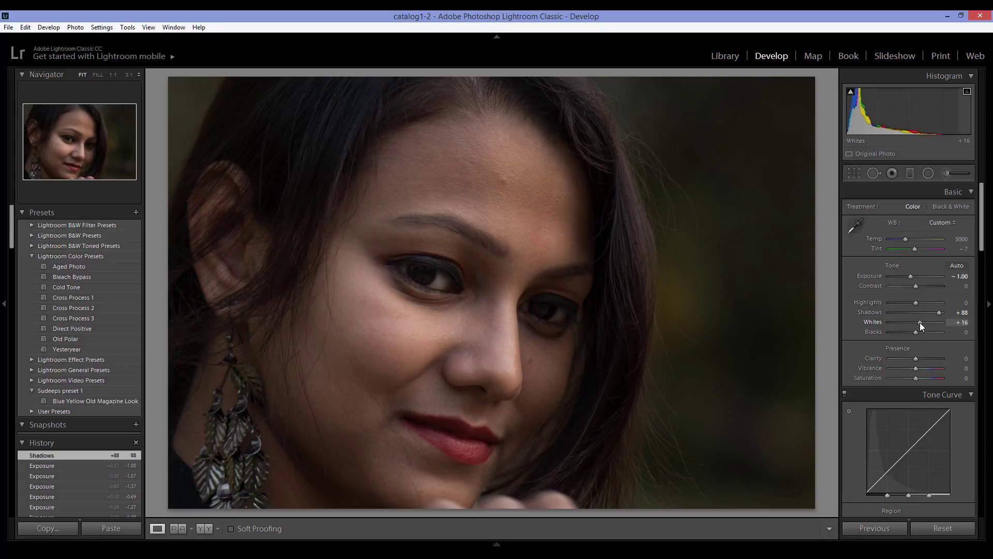
left_click_drag(927, 325, 927, 325)
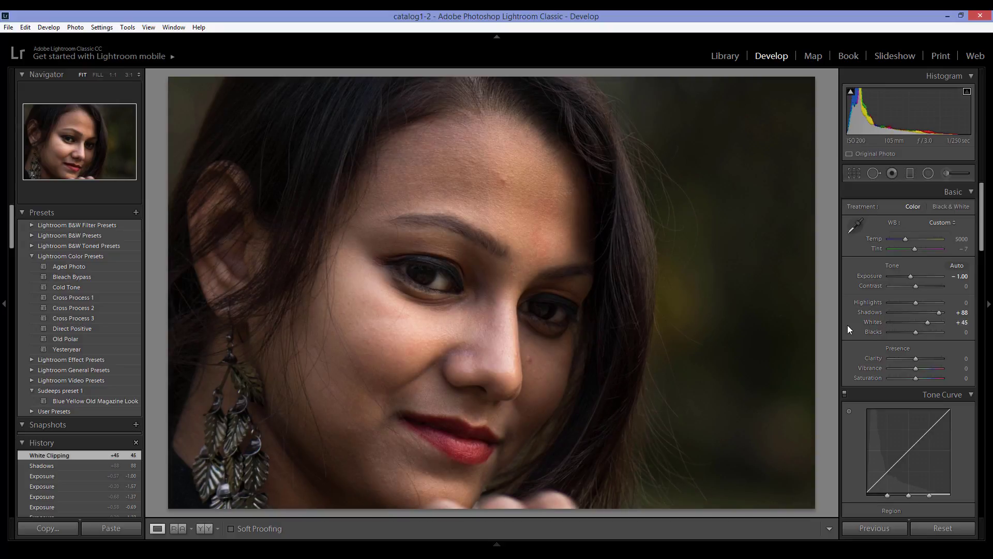
left_click_drag(923, 324, 926, 322)
left_click_drag(932, 310, 936, 312)
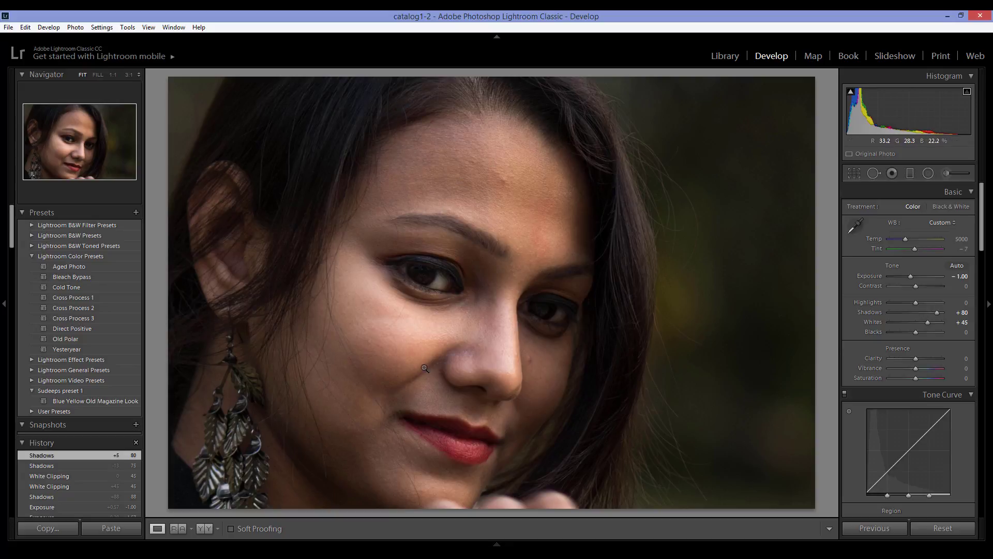
left_click(377, 287)
left_click_drag(618, 372, 366, 222)
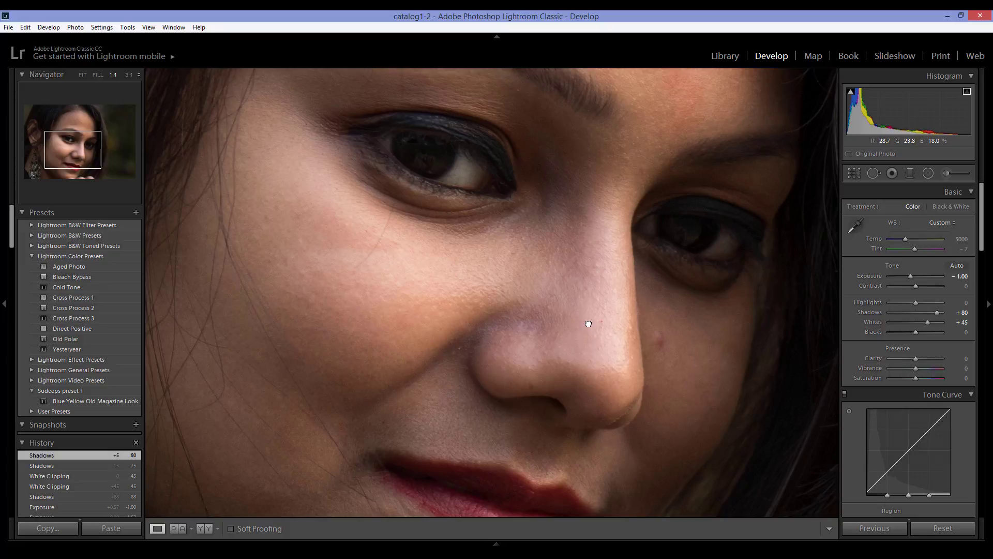
left_click_drag(308, 338, 600, 325)
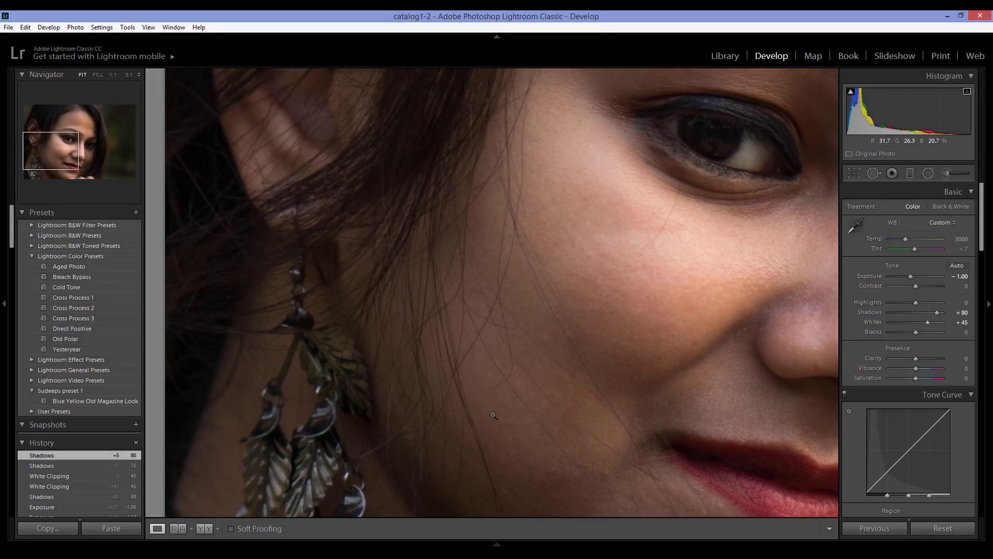
left_click(462, 347)
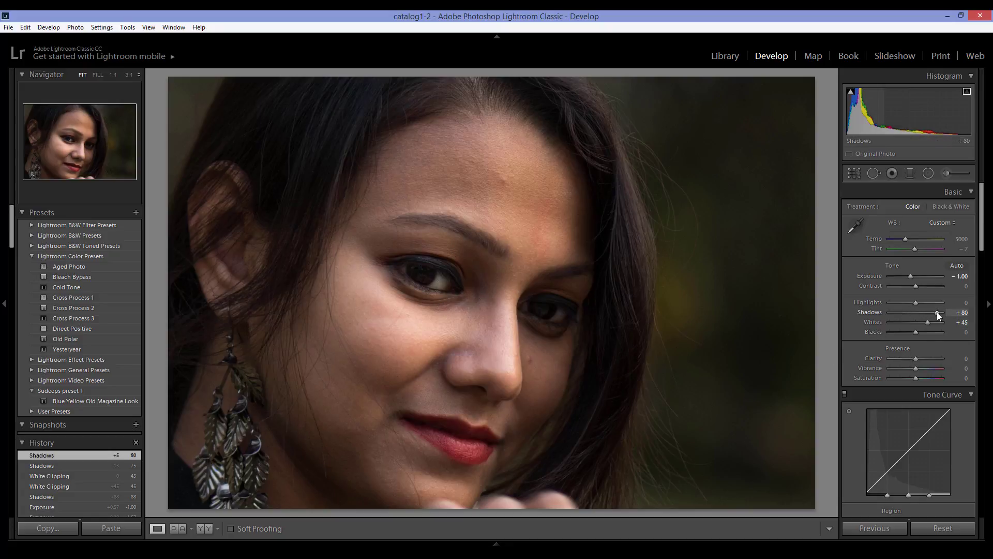
mouse_move(936, 312)
left_mouse_down()
mouse_move(915, 317)
mouse_move(935, 319)
left_mouse_up()
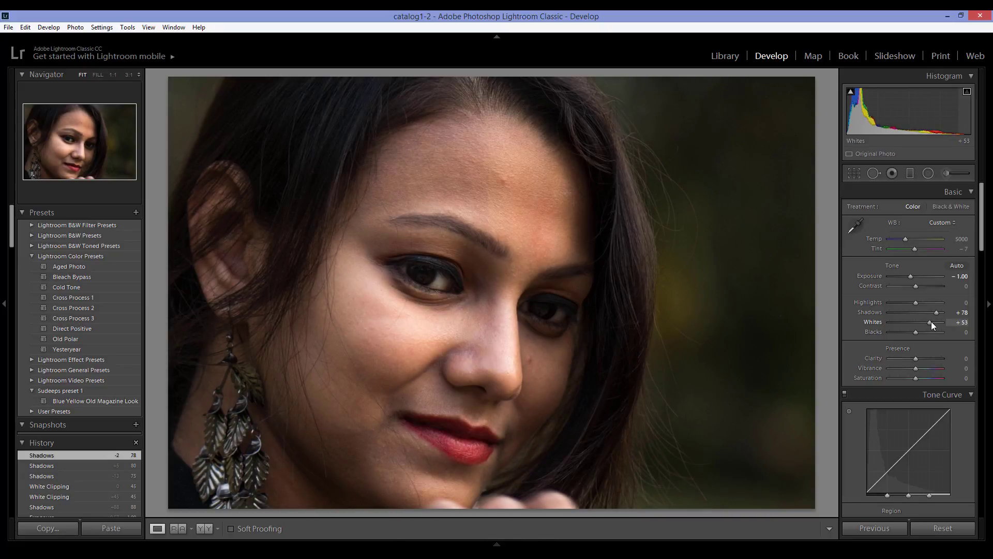
left_click_drag(931, 321, 931, 321)
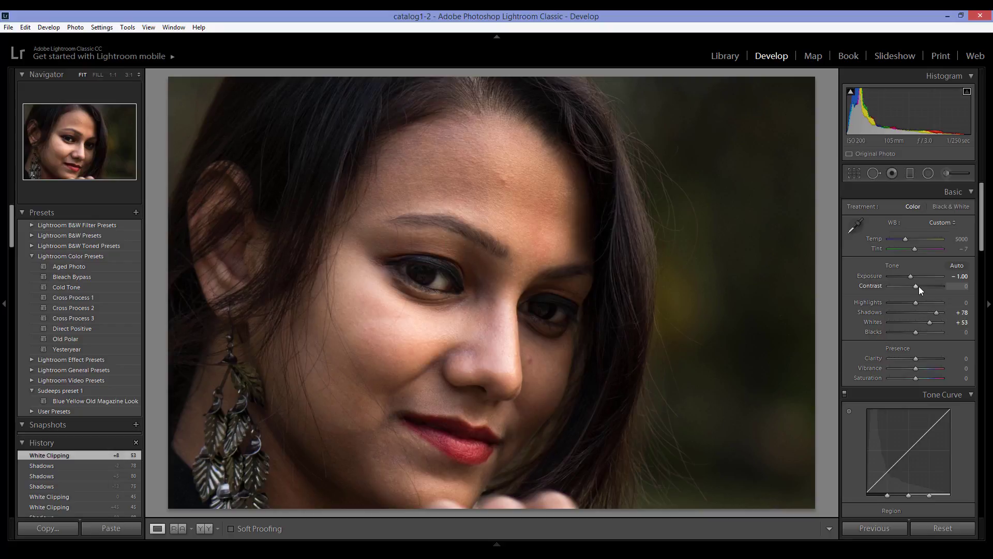
- Try raising Contrast to +18 and reset it to its default
left_click_drag(918, 287, 921, 288)
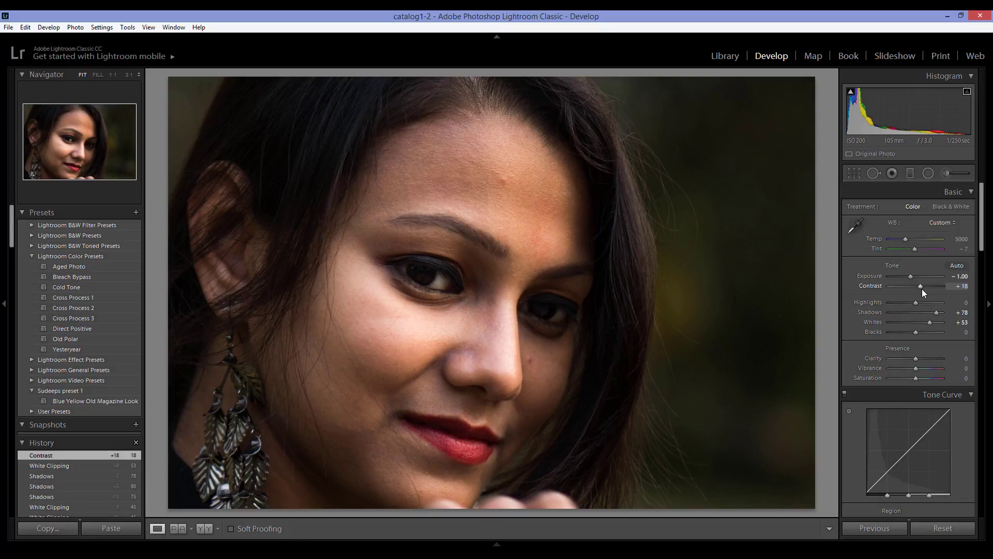
double_click(876, 287)
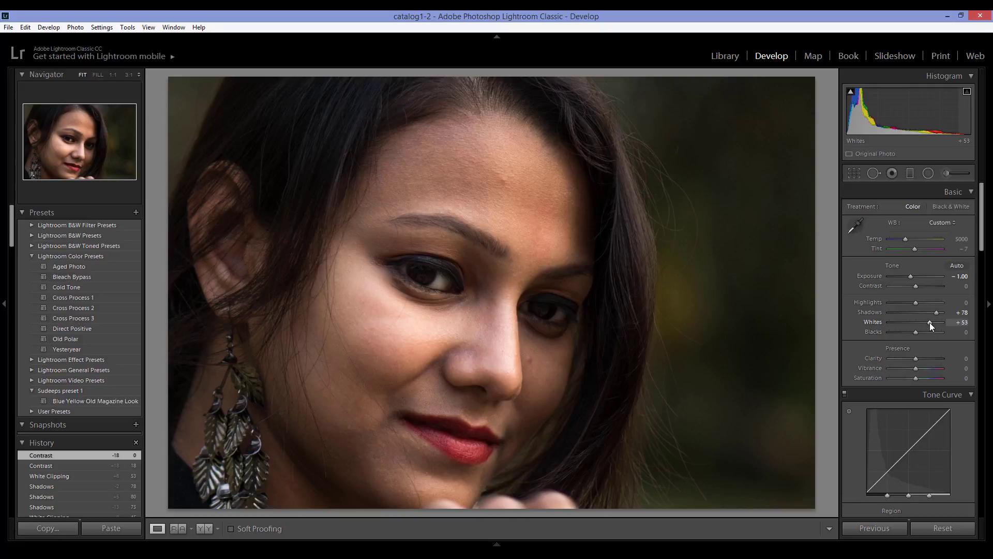
- Try raising Whites to +84, toggle the highlight clipping warning on and off, and return Whites to +53
left_click_drag(930, 322, 932, 322)
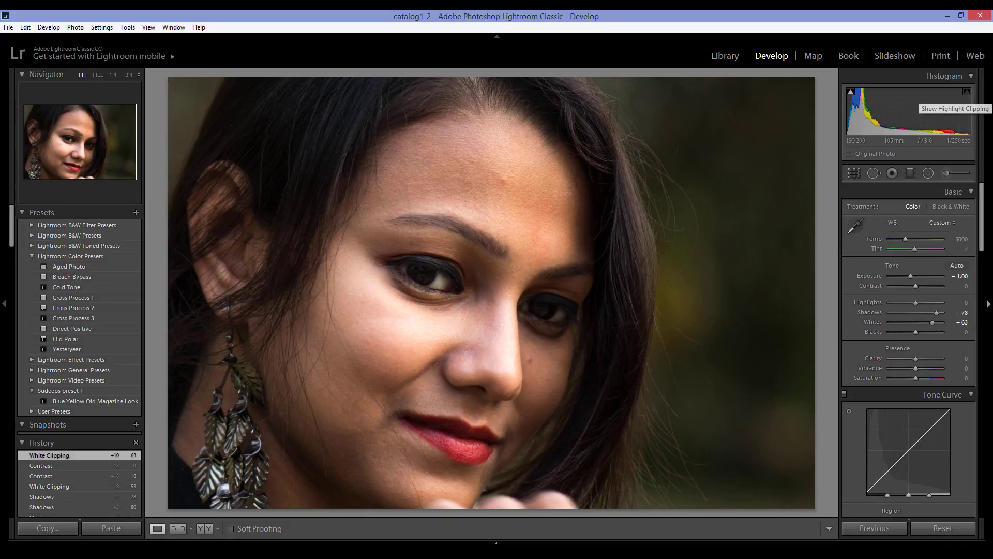
left_click_drag(936, 323, 937, 323)
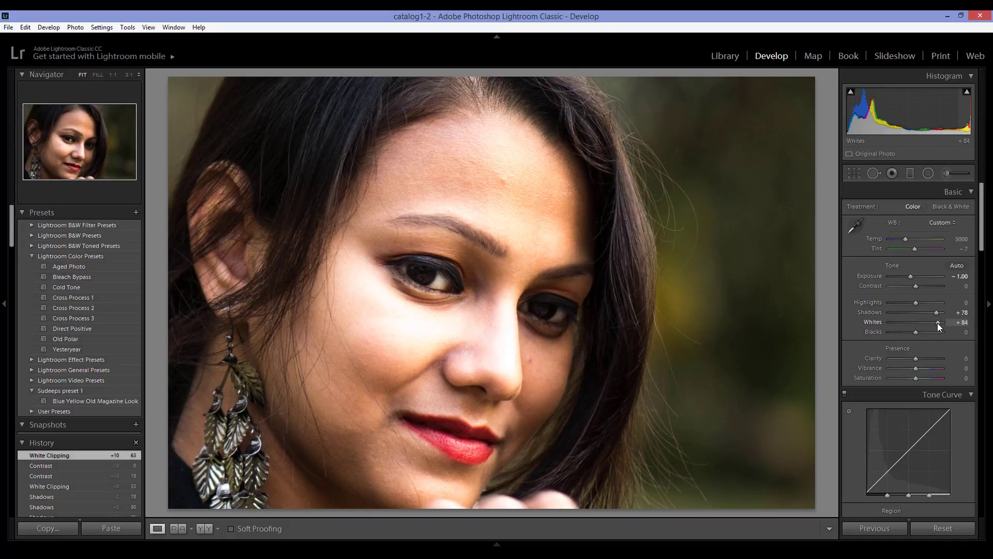
left_click(967, 95)
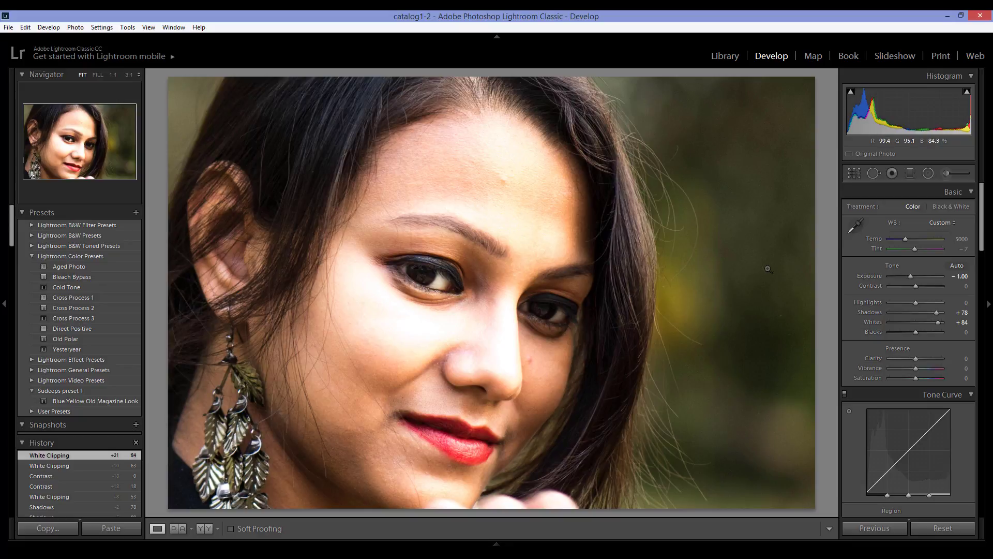
left_click(966, 91)
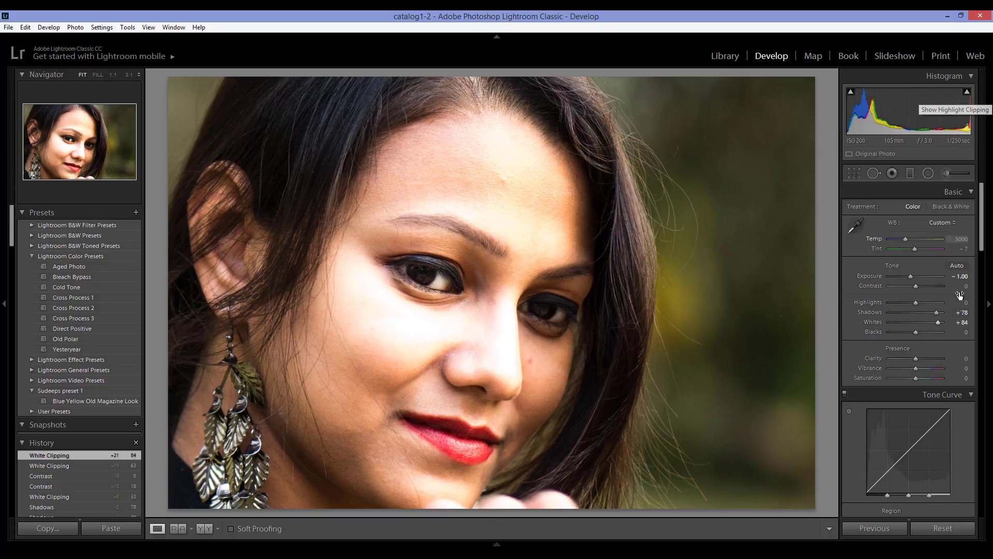
left_click_drag(938, 323, 930, 322)
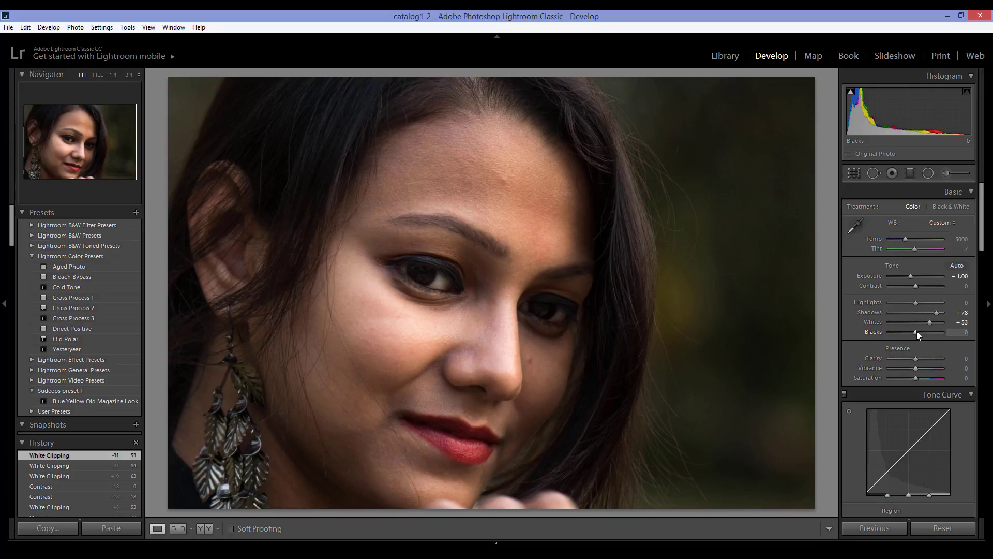
- Turn on the shadow clipping warning and raise Blacks to +33
mouse_move(851, 94)
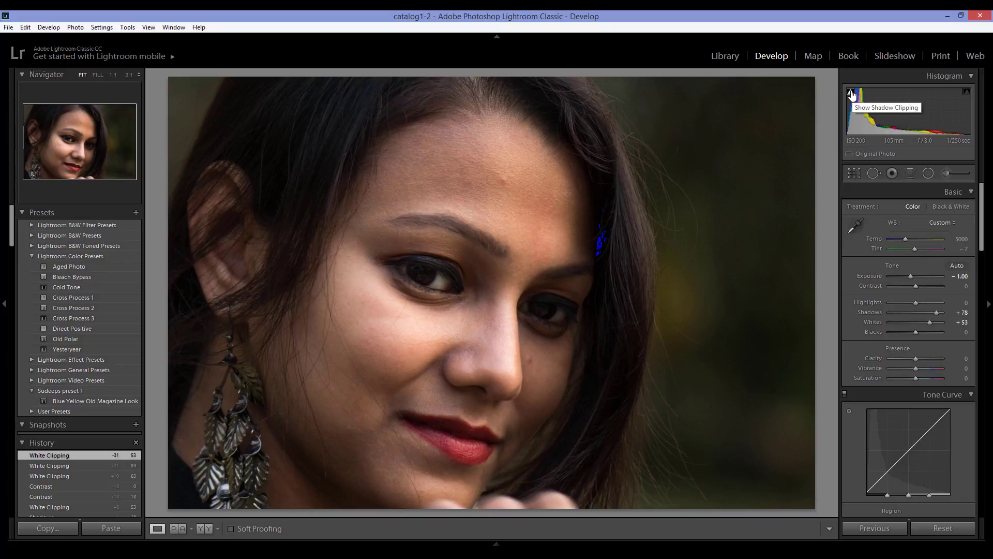
left_click(851, 92)
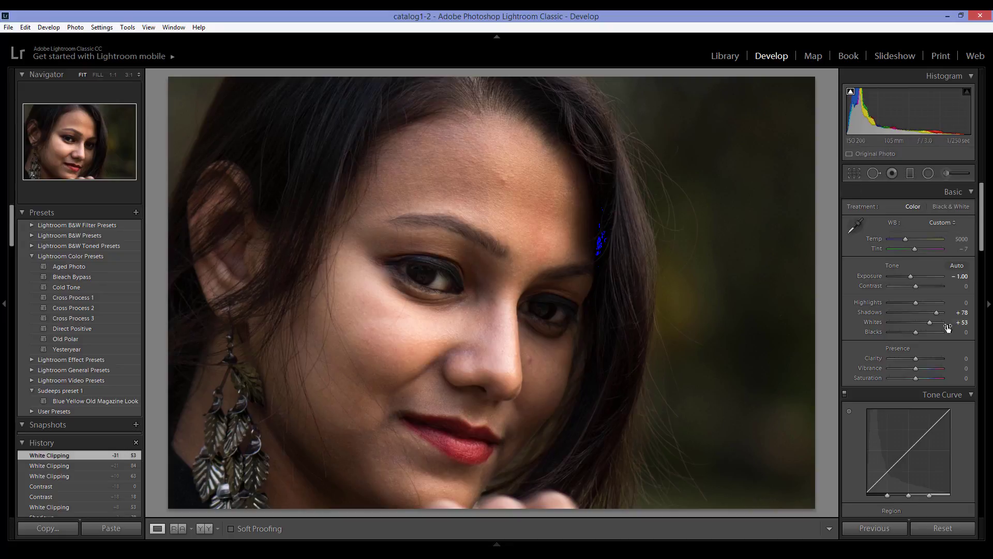
left_click_drag(916, 331, 923, 333)
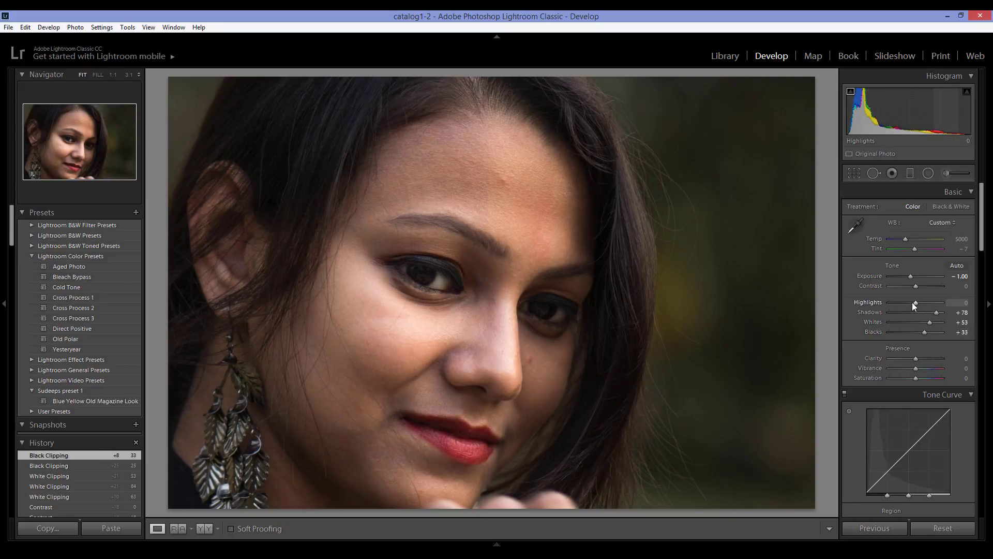
- Try Highlights at the -100 extreme and settle it at -14
left_click_drag(911, 302, 872, 299)
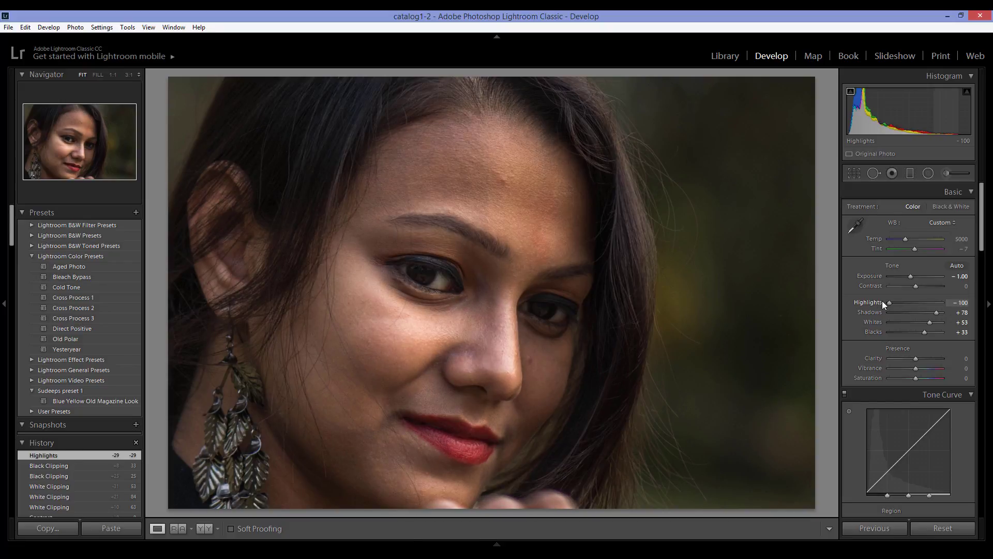
left_click_drag(882, 299, 913, 308)
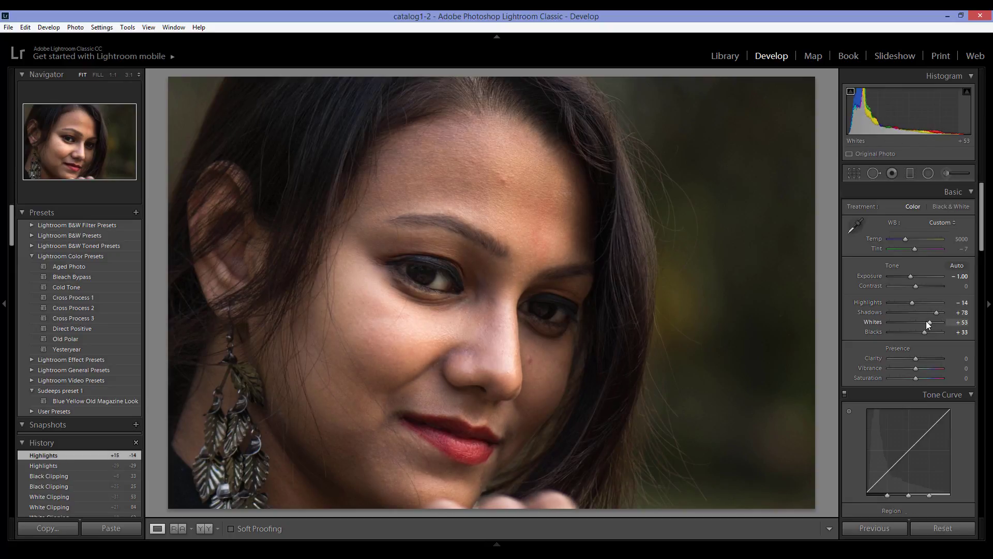
- Set Whites to +63 while checking for blown highlights with the clipping mask preview
left_click(929, 321, "alt")
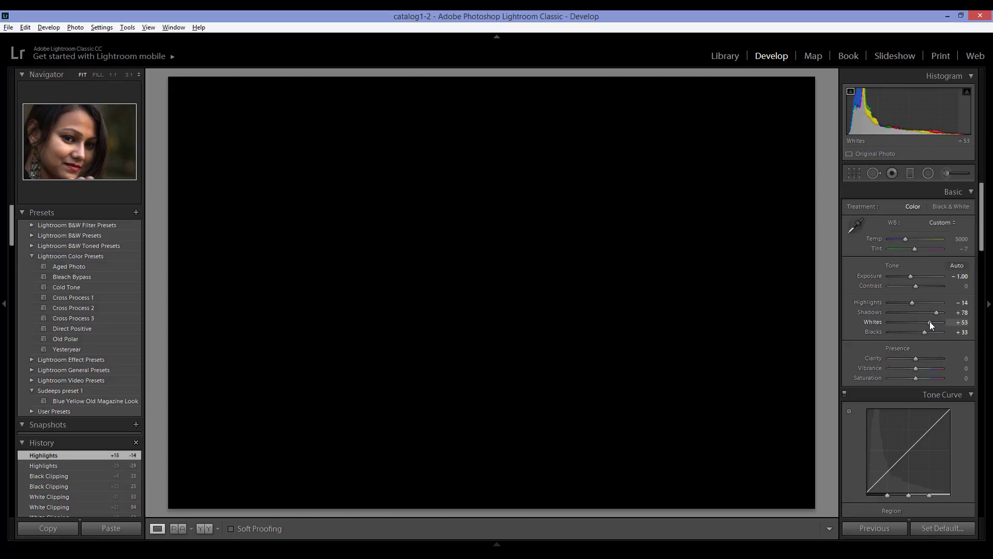
left_click_drag(931, 322, 933, 322)
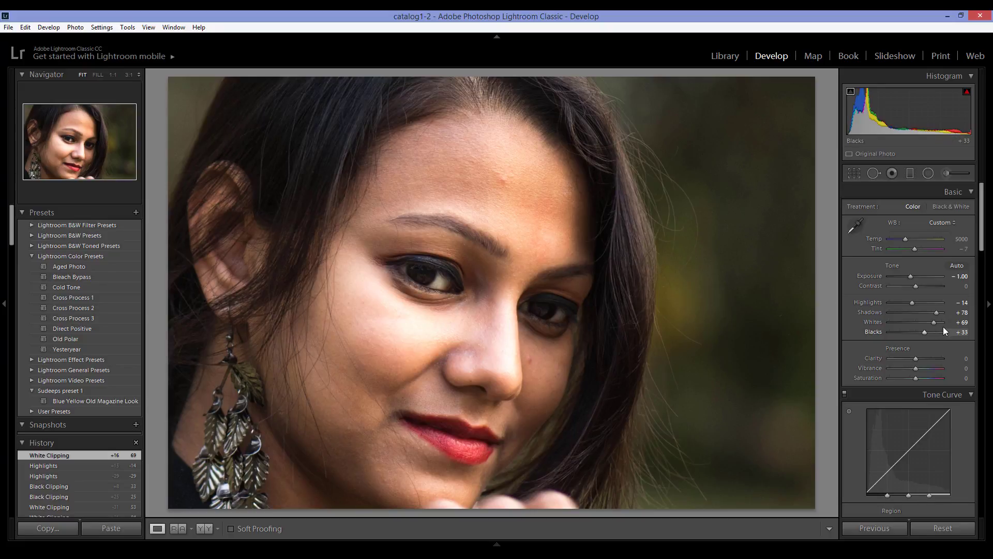
key("alt")
mouse_move(933, 322)
left_mouse_down()
mouse_move(915, 321)
mouse_move(935, 325)
left_mouse_up()
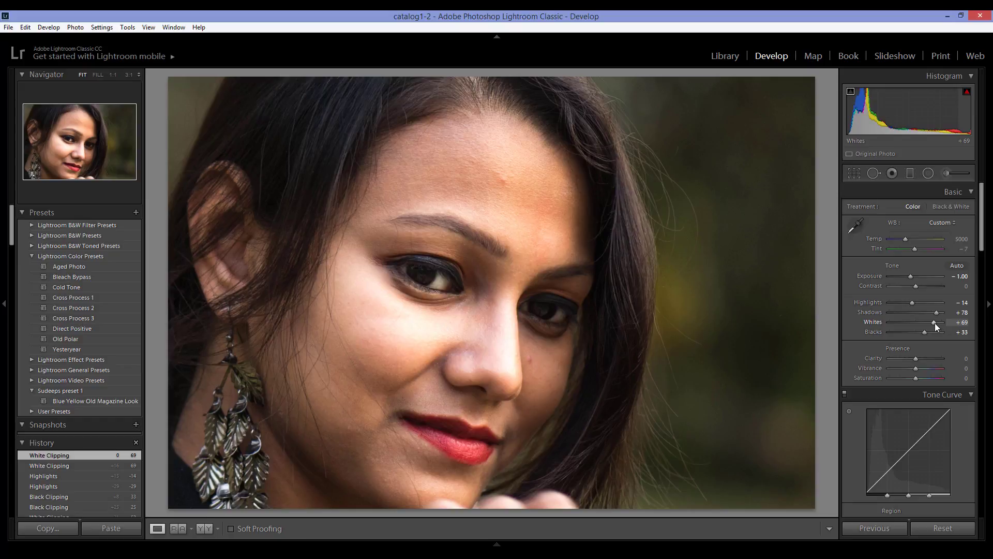
key("alt")
left_click_drag(935, 323, 930, 322)
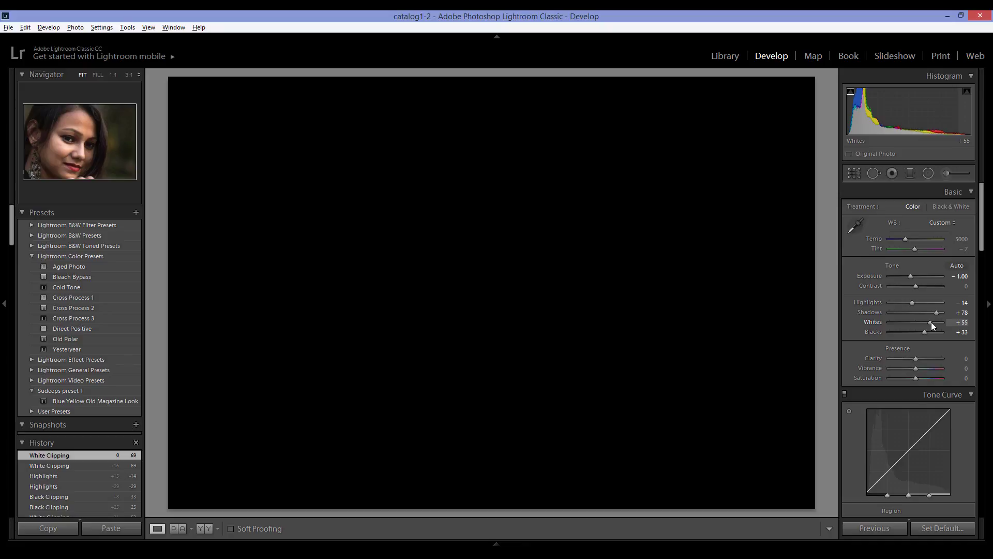
left_click_drag(931, 322, 933, 322)
left_click(933, 322, "alt")
left_click(933, 321, "alt")
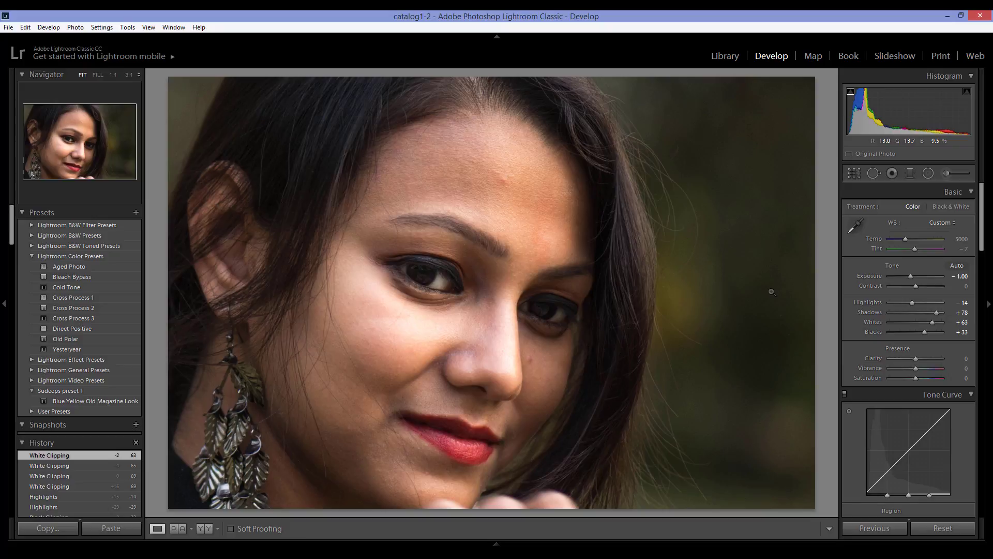
- Compare the portrait before and after the tone adjustments by switching repeatedly between the two views
key("backslash")
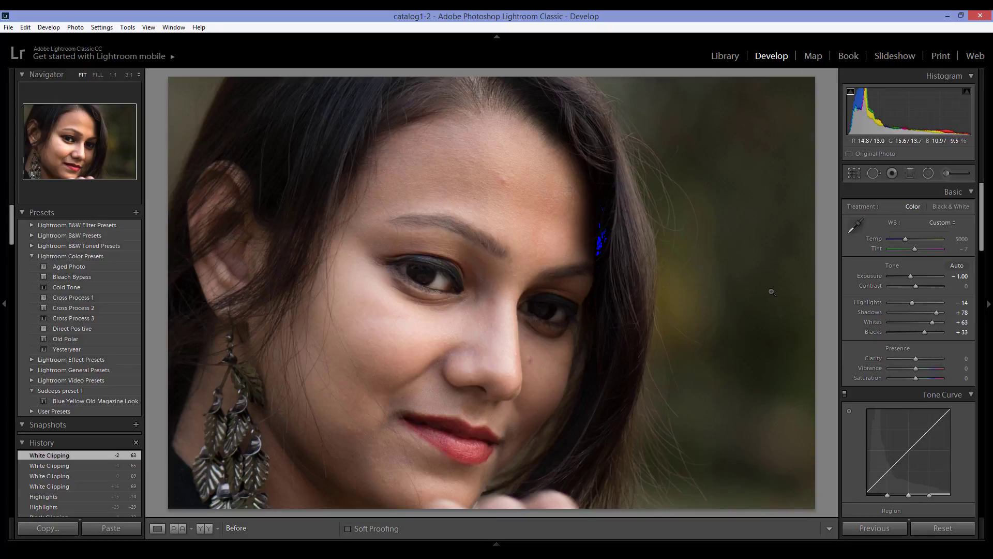
key("backslash")
key("backslash")
key("backslash")
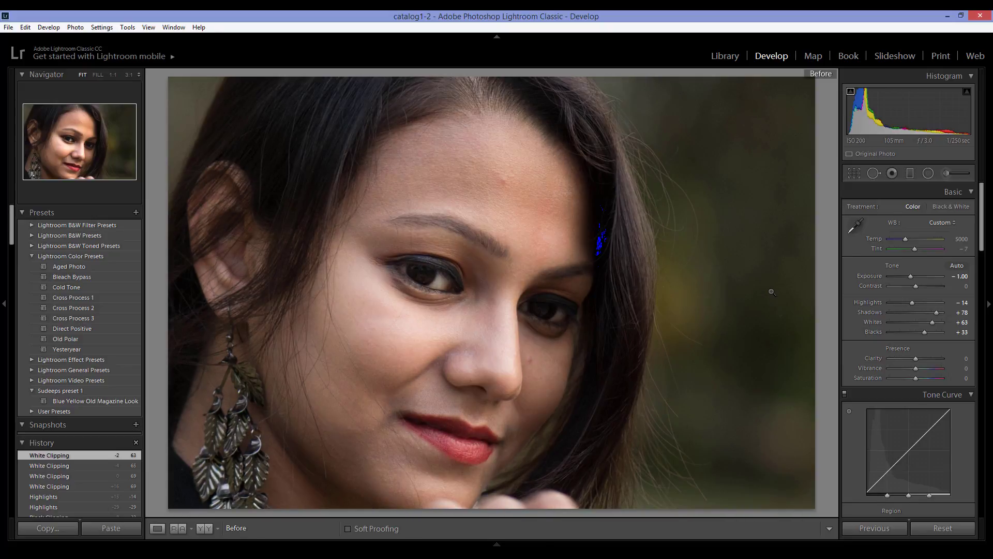
key("backslash")
key("backslash")
key("backslash")
key("backslash")
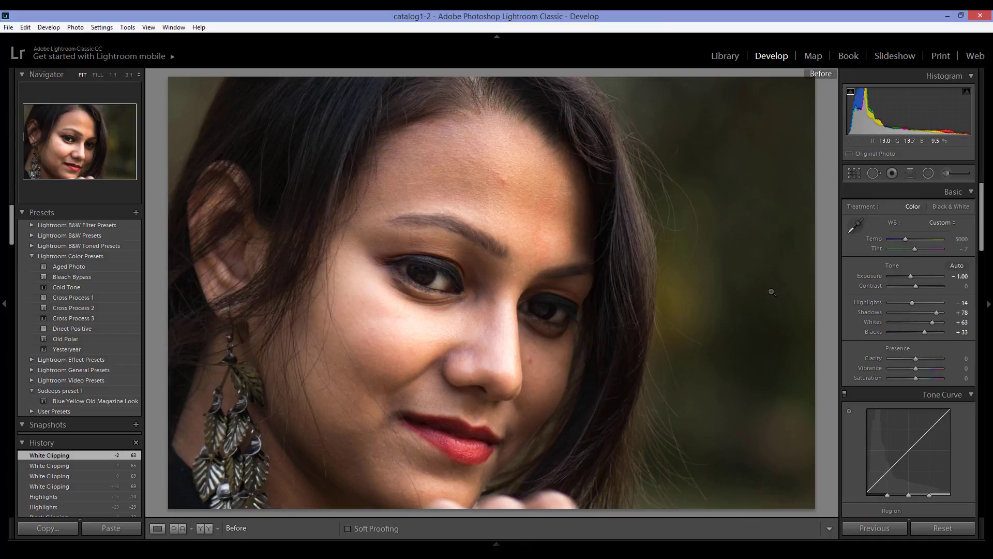
key("backslash")
key("backslash")
key("backslash")
key("backslash")
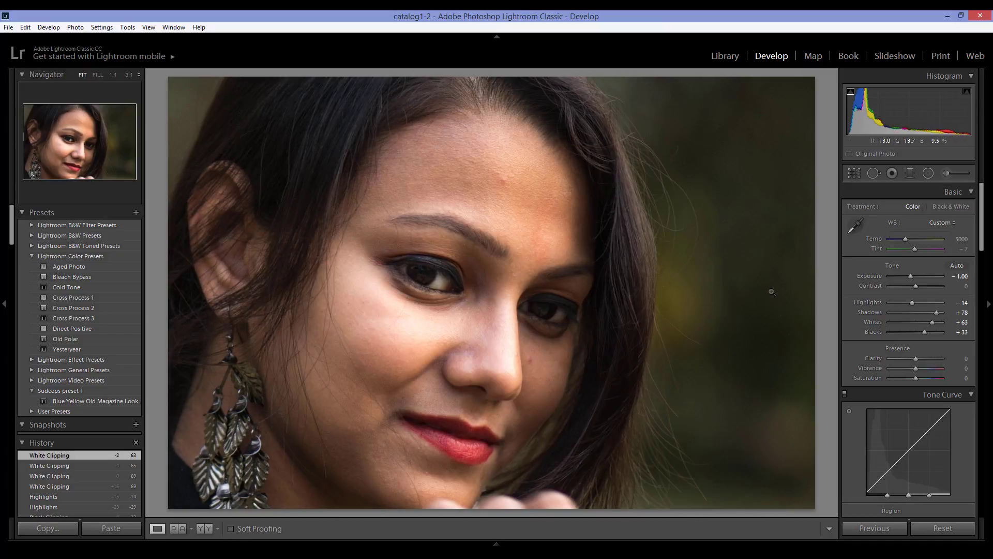
key("backslash")
key("backslash")
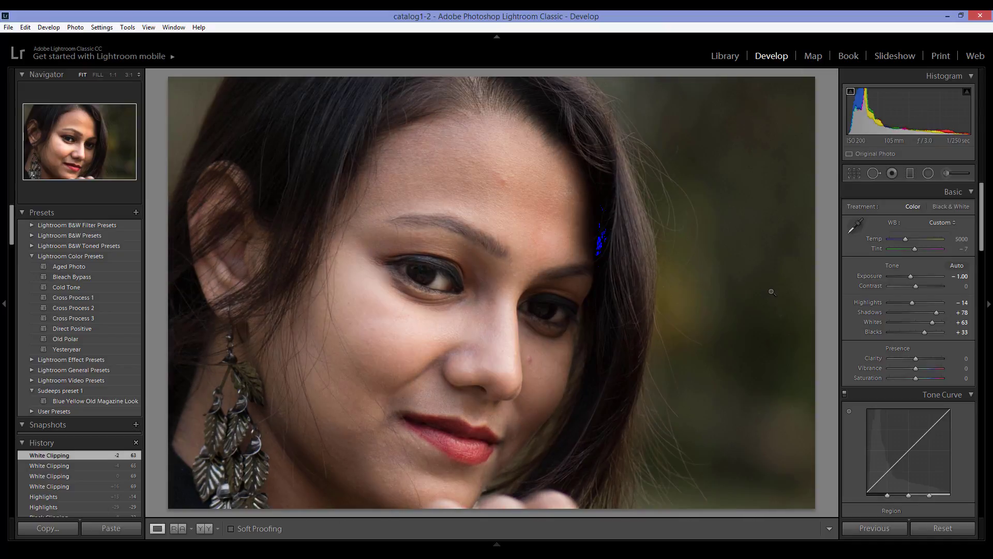
key("backslash")
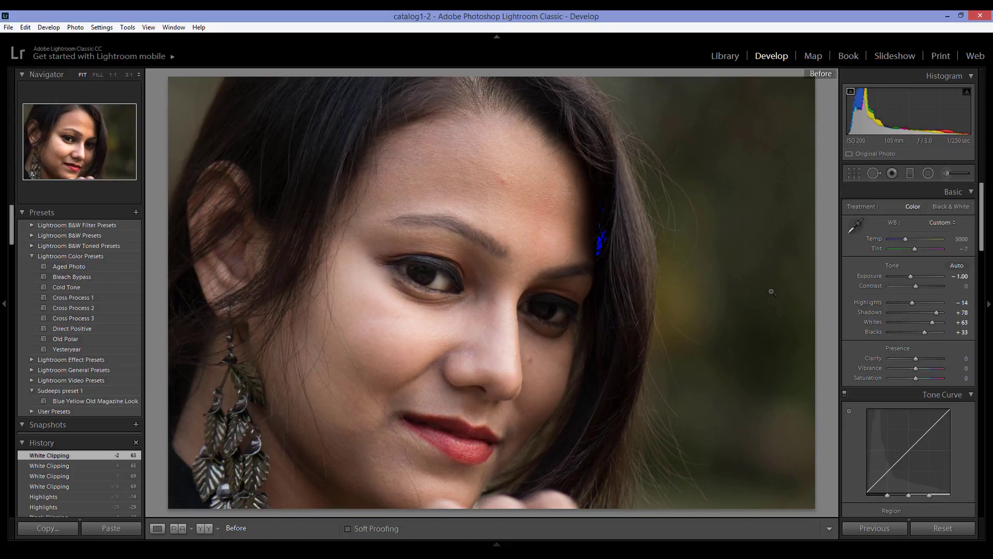
key("backslash")
key("backslash")
key("backslash")
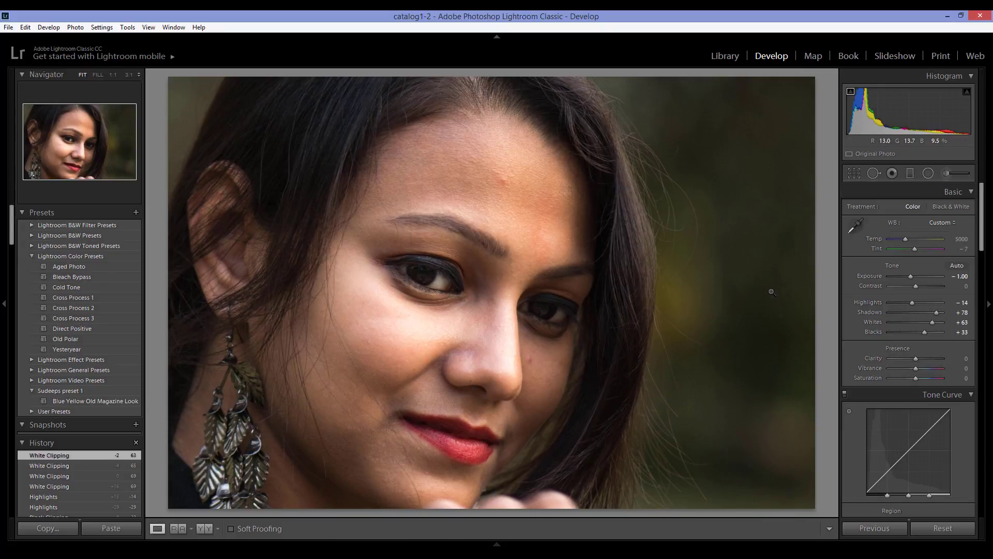
- Check the toned portrait once more against its original version and return to the edited view
key("backslash")
key("backslash")
key("backslash")
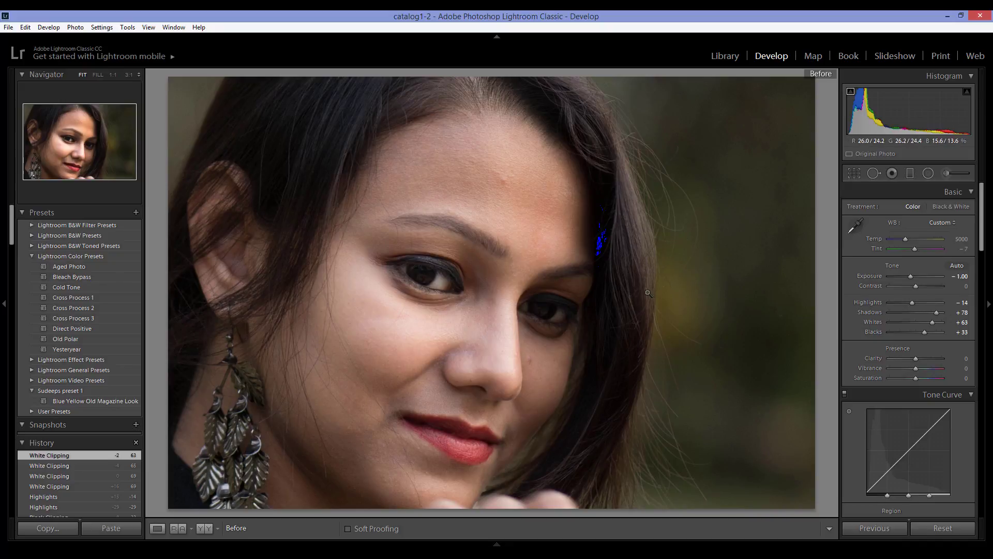
key("backslash")
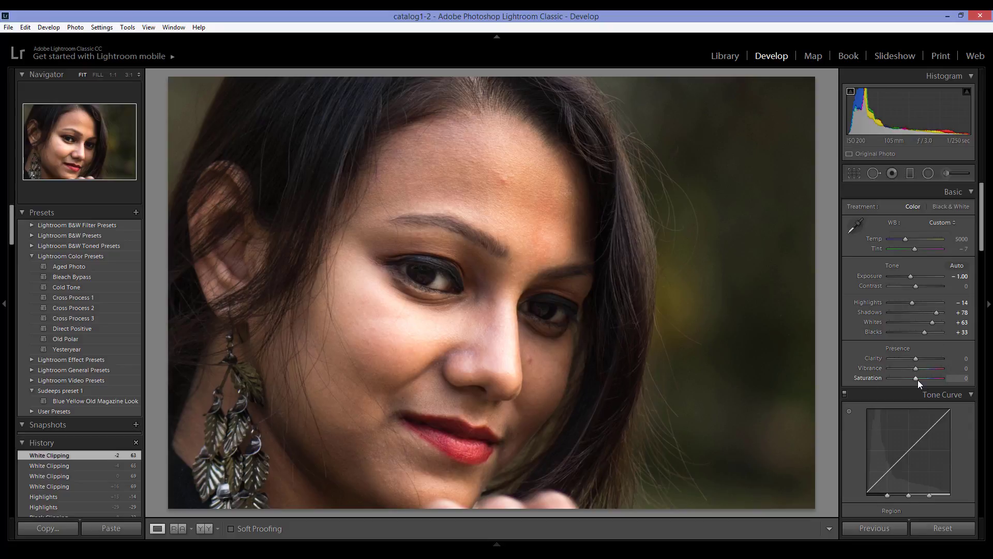
- Lower the portrait's Saturation to -29 and raise Vibrance to +47
left_click_drag(915, 382, 909, 382)
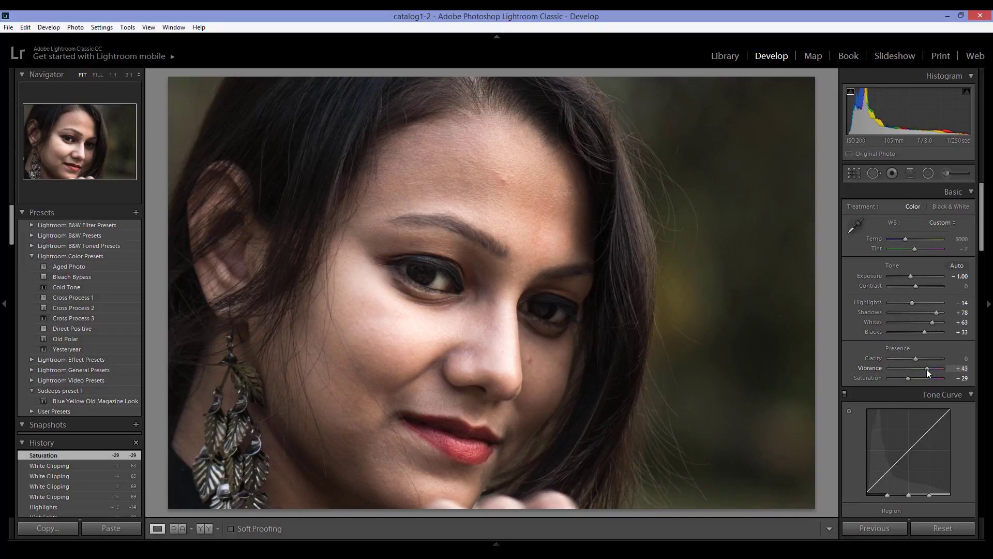
left_click_drag(927, 368, 927, 368)
left_click_drag(927, 368, 927, 368)
- Compare the portrait with its original by toggling repeatedly between both versions to judge the vibrance and saturation changes
key("backslash")
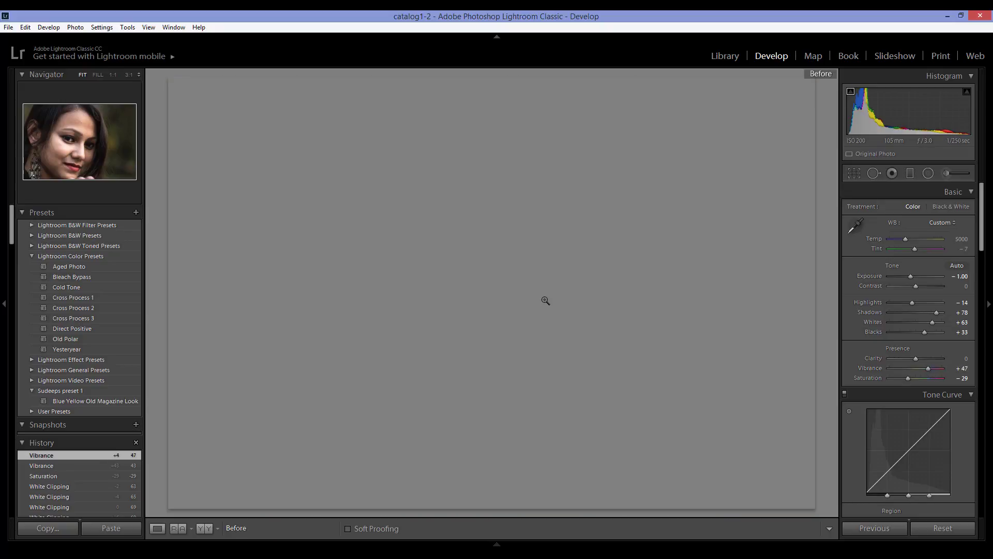
key("backslash")
key("backslash")
key("backslash")
key("backslash")
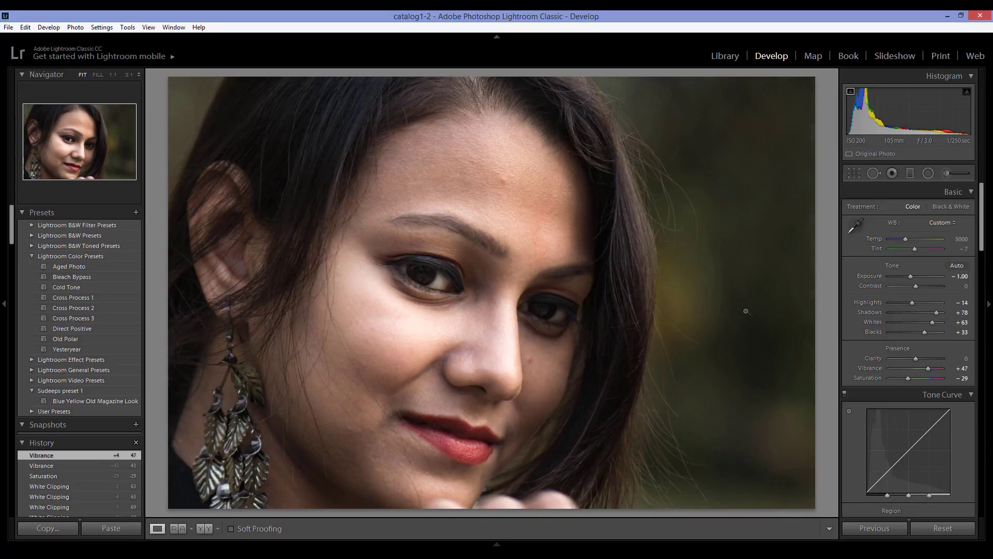
key("backslash")
key("backslash")
key("backslash")
key("backslash")
key("backslash")
key("backslash")
key("backslash")
key("backslash")
key("backslash")
key("backslash")
key("backslash")
key("backslash")
key("backslash")
key("backslash")
key("backslash")
key("backslash")
key("backslash")
- Set the HSL luminance of Red to +30, Orange to +15 and Yellow to +2, and the Red saturation to +35
scroll(898, 315, "down", 3)
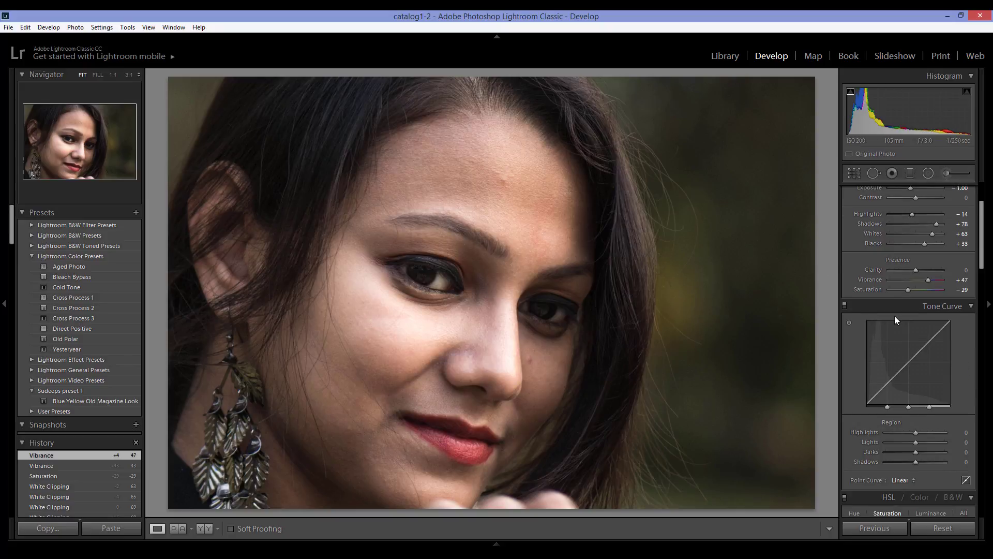
scroll(895, 315, "down", 3)
scroll(921, 374, "down", 3)
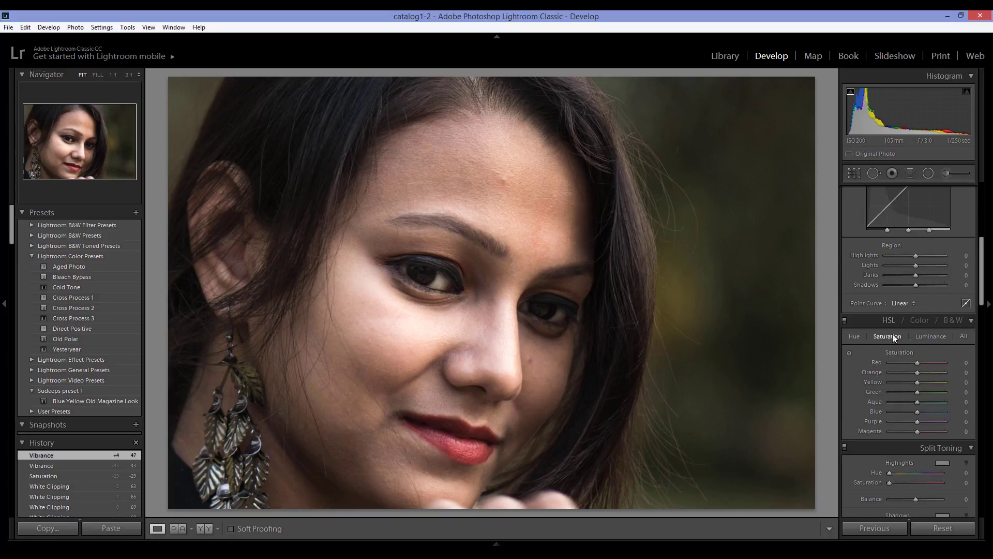
left_click(930, 337)
mouse_move(919, 372)
left_mouse_down()
mouse_move(935, 374)
mouse_move(921, 373)
left_mouse_up()
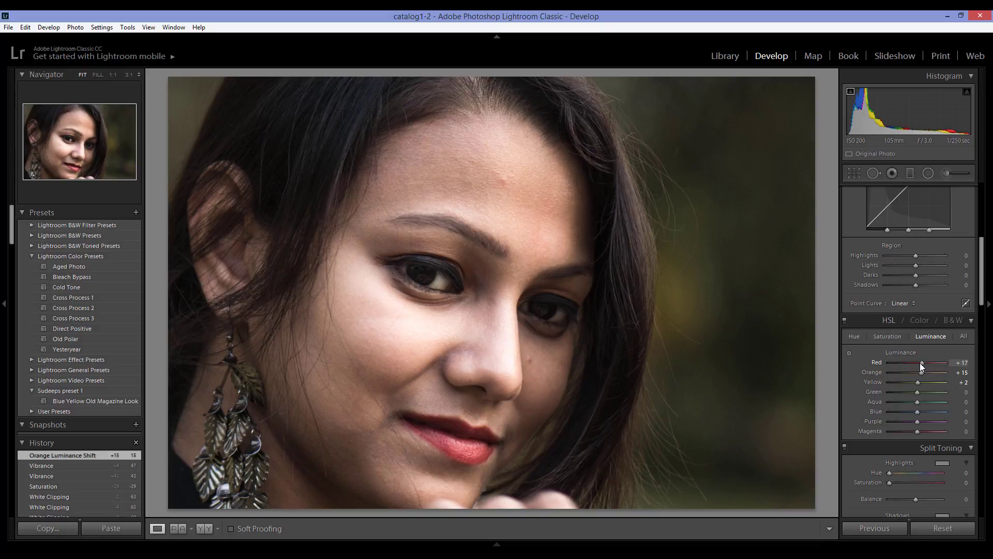
mouse_move(939, 360)
left_mouse_down()
mouse_move(930, 360)
mouse_move(948, 363)
left_mouse_up()
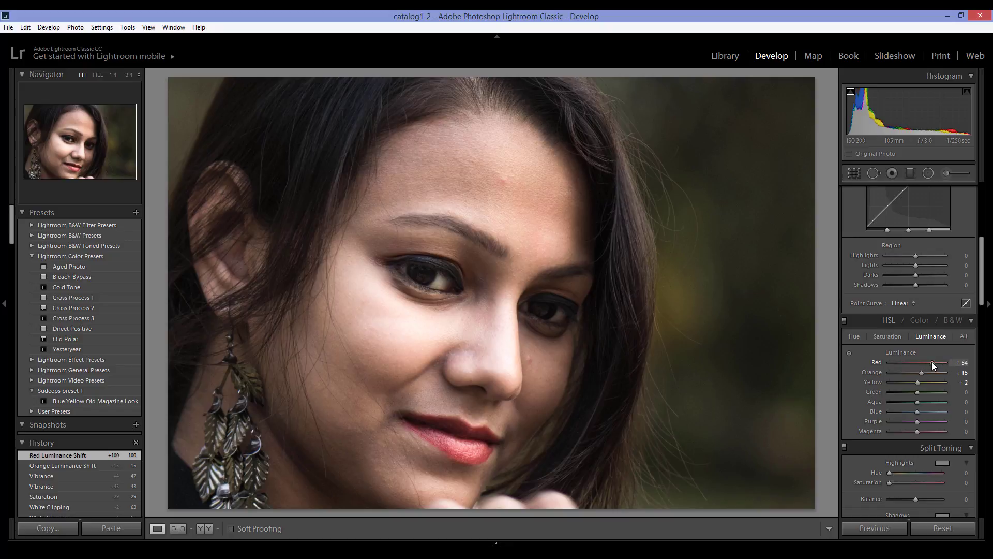
mouse_move(932, 361)
left_mouse_down()
mouse_move(918, 362)
mouse_move(939, 367)
mouse_move(814, 372)
mouse_move(923, 364)
left_mouse_up()
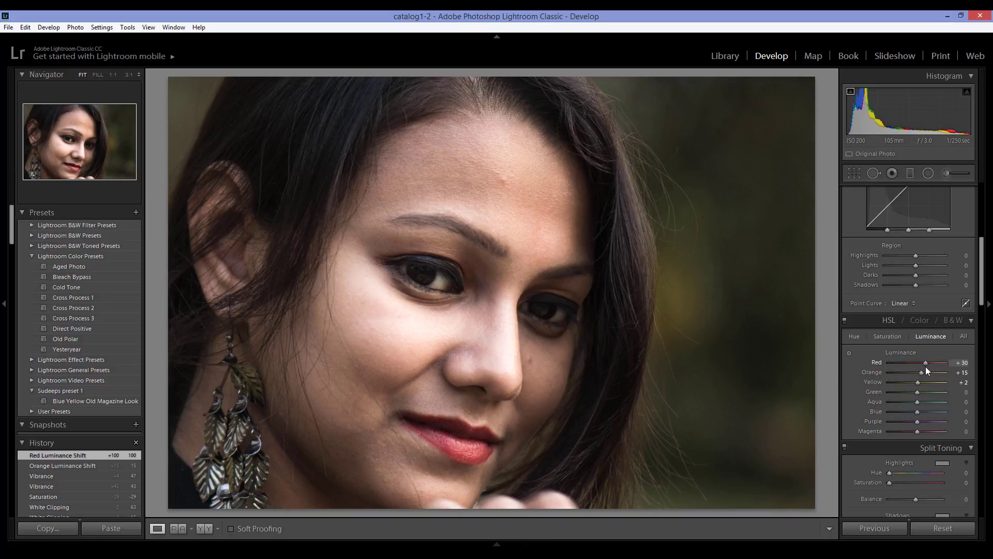
left_click(888, 336)
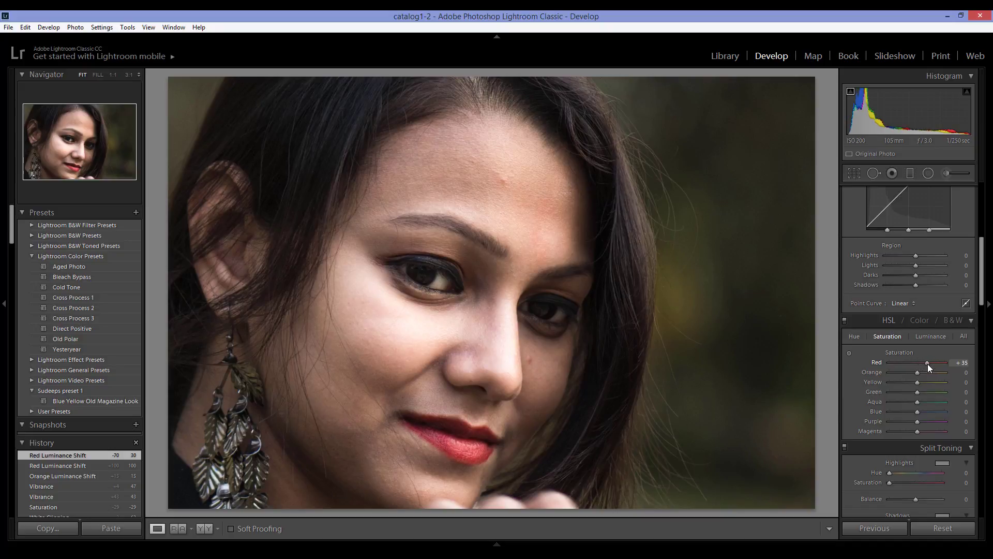
left_click_drag(927, 364, 927, 364)
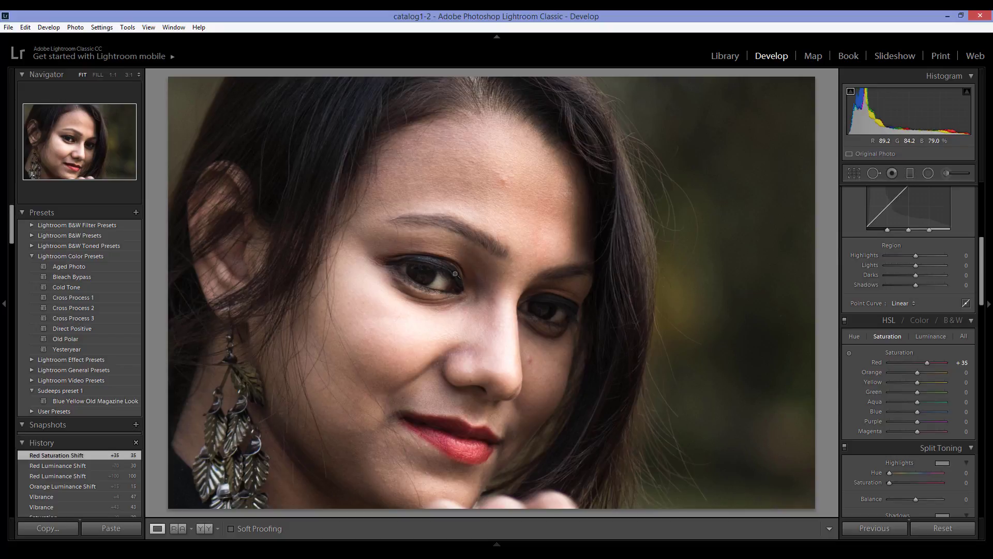
- Set both Shadows and Blacks to +60 in the basic tone adjustments
scroll(929, 405, "up", 5)
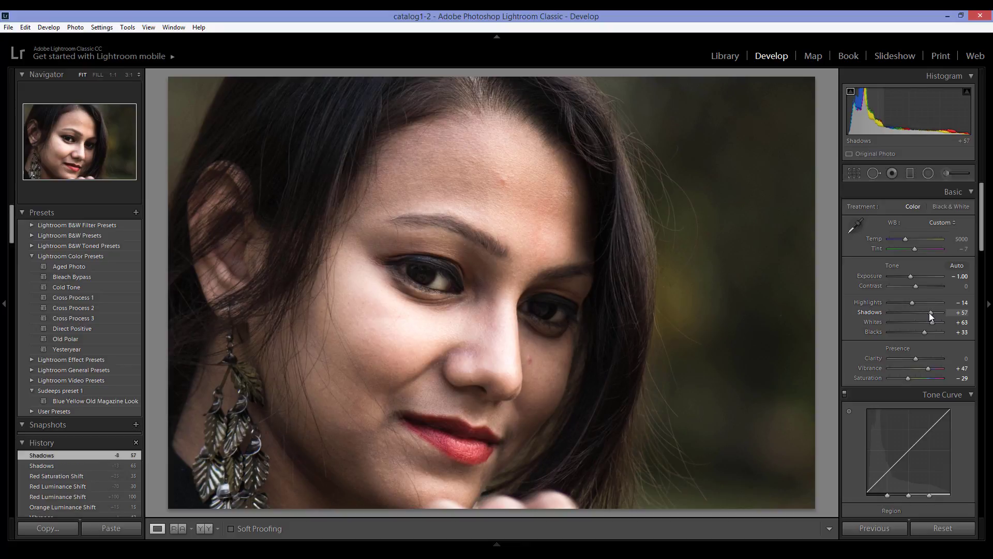
left_click(958, 312)
type("60")
key("Return")
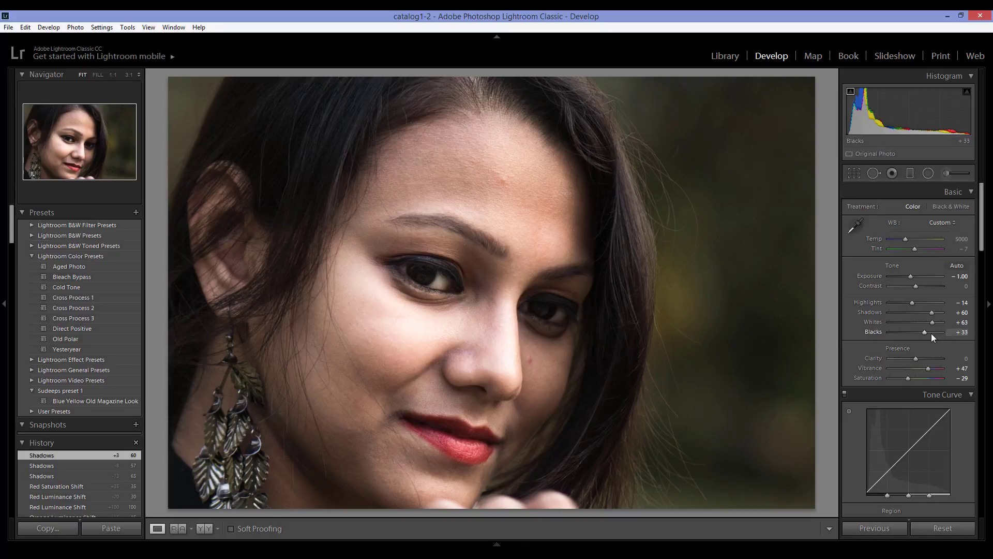
left_click(959, 332)
type("60")
key("Return")
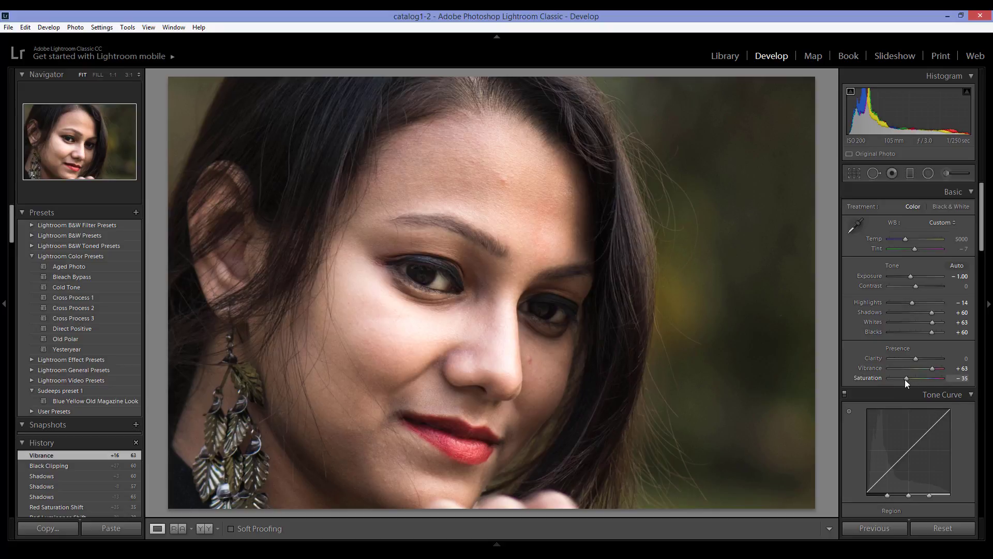
- Set Vibrance to +63 and Saturation to -35, and adjust Highlights to +18
left_click_drag(905, 379, 904, 380)
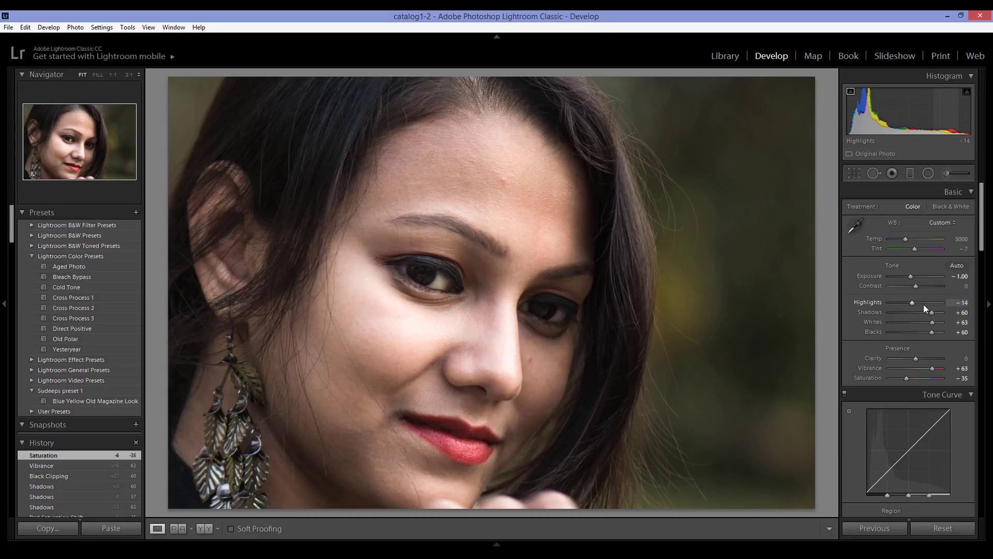
mouse_move(924, 304)
left_mouse_down()
mouse_move(949, 301)
mouse_move(923, 304)
left_mouse_up()
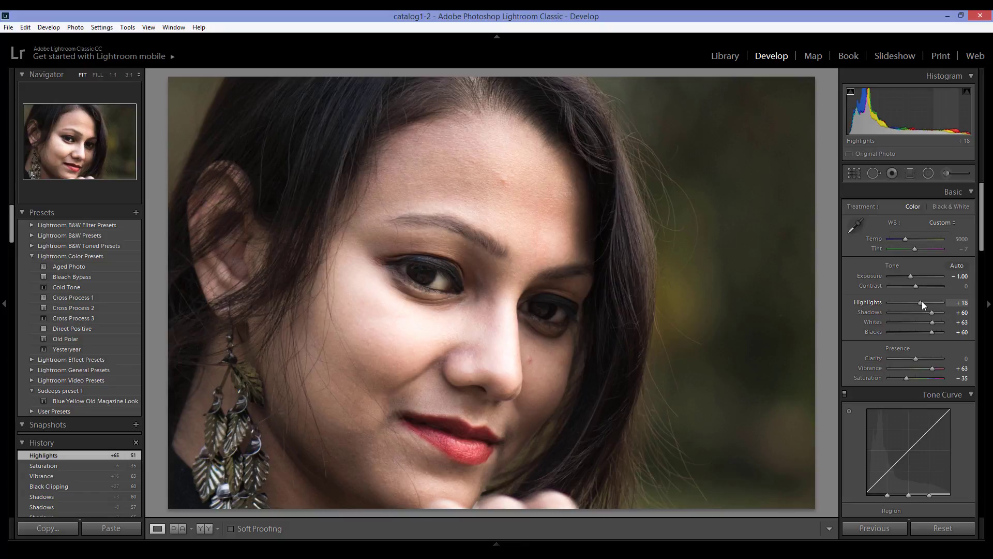
left_click_drag(922, 301, 921, 298)
- Compare the edited portrait with the original to judge the new highlights, blacks and color settings
key("backslash")
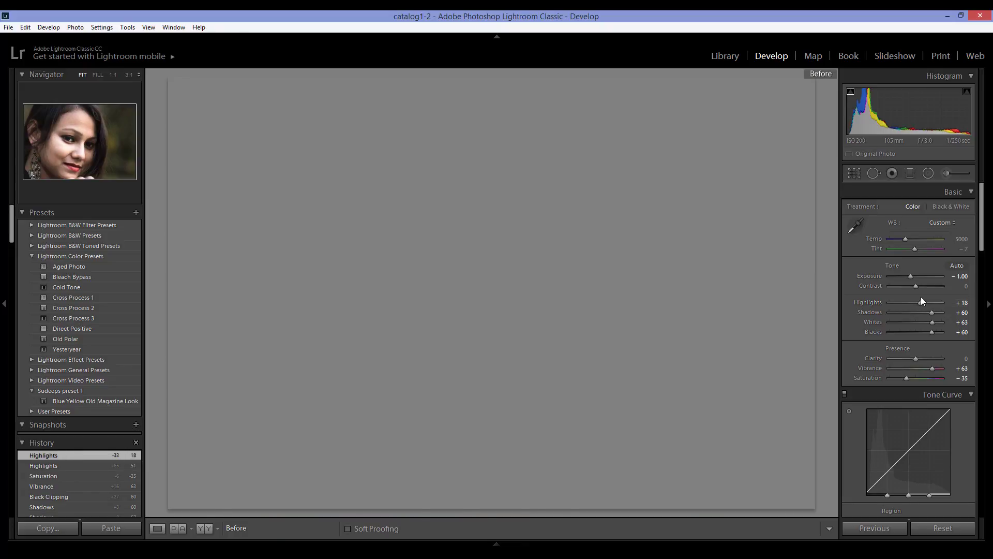
key("backslash")
key("backslash")
key("backslash")
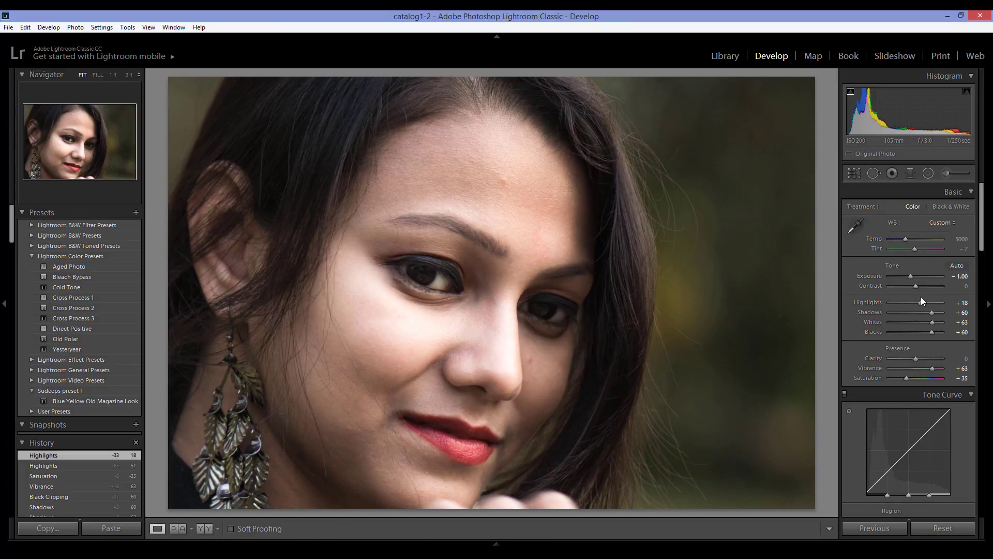
key("backslash")
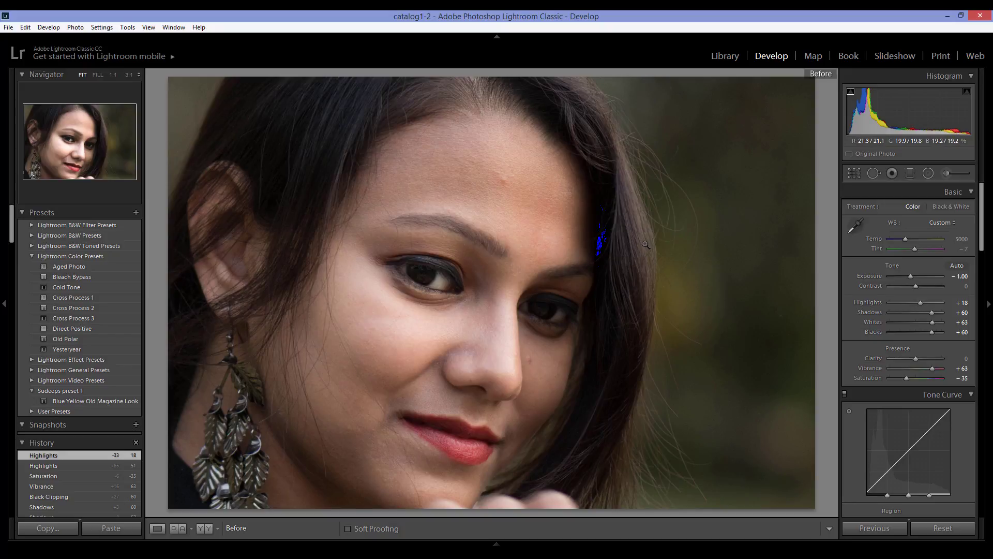
key("backslash")
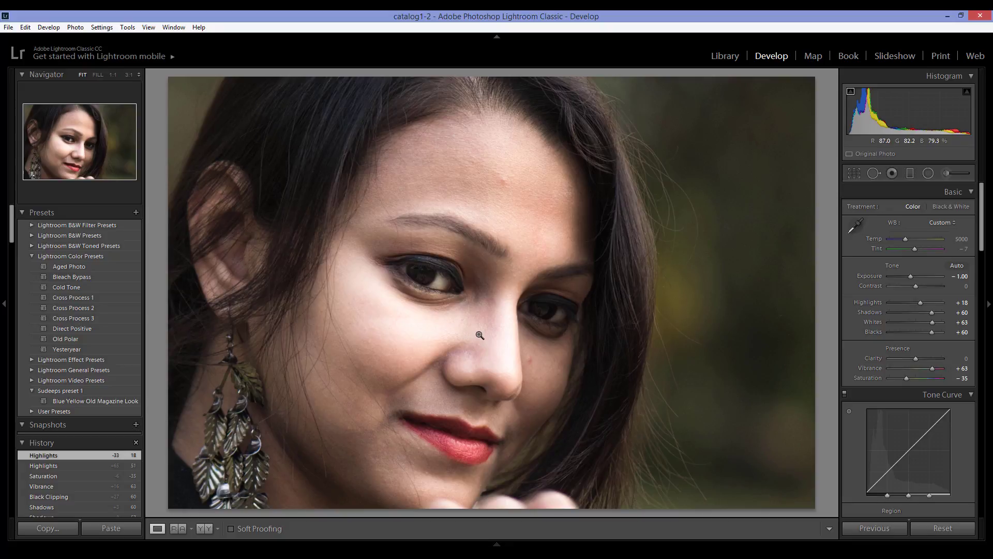
- Review the HSL luminance values and raise the Orange saturation to +24
scroll(905, 369, "down", 5)
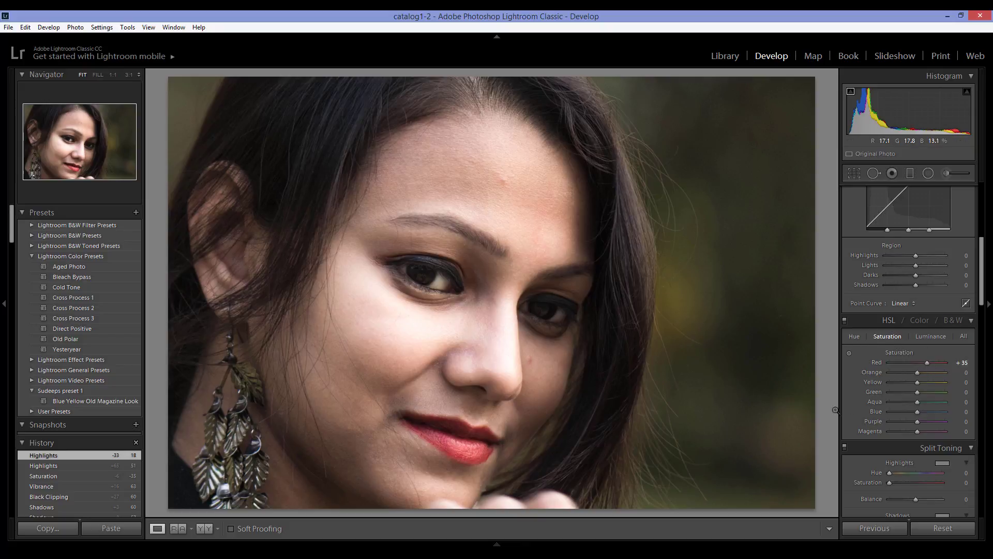
left_click(931, 337)
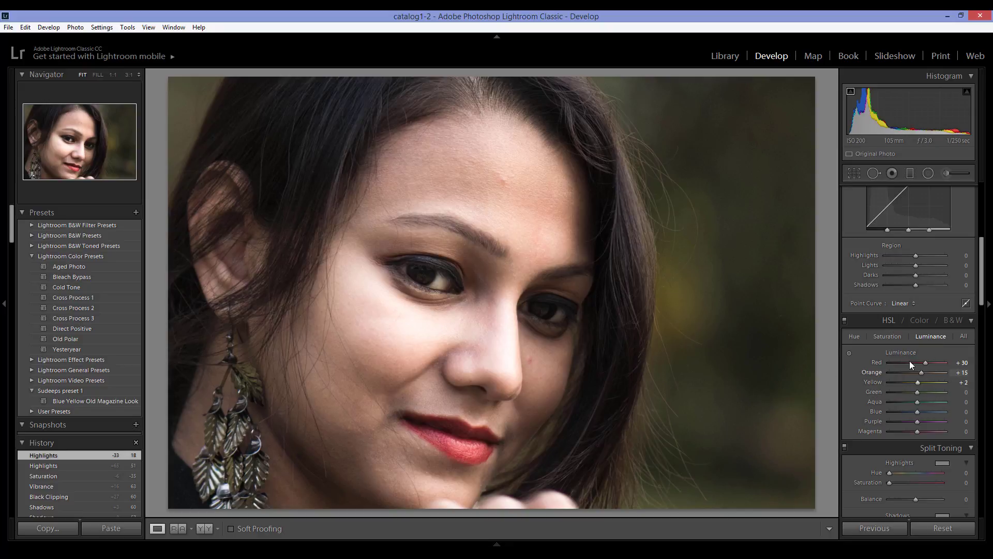
left_click(889, 336)
left_click_drag(926, 372, 925, 374)
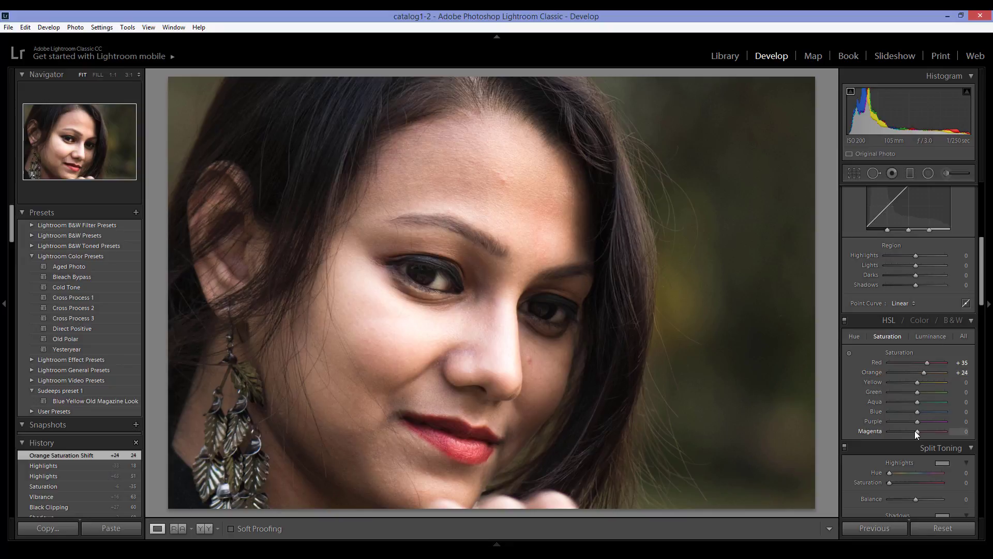
- Try lower and higher Split Toning Balance values and reset the balance to 0
scroll(903, 389, "down", 3)
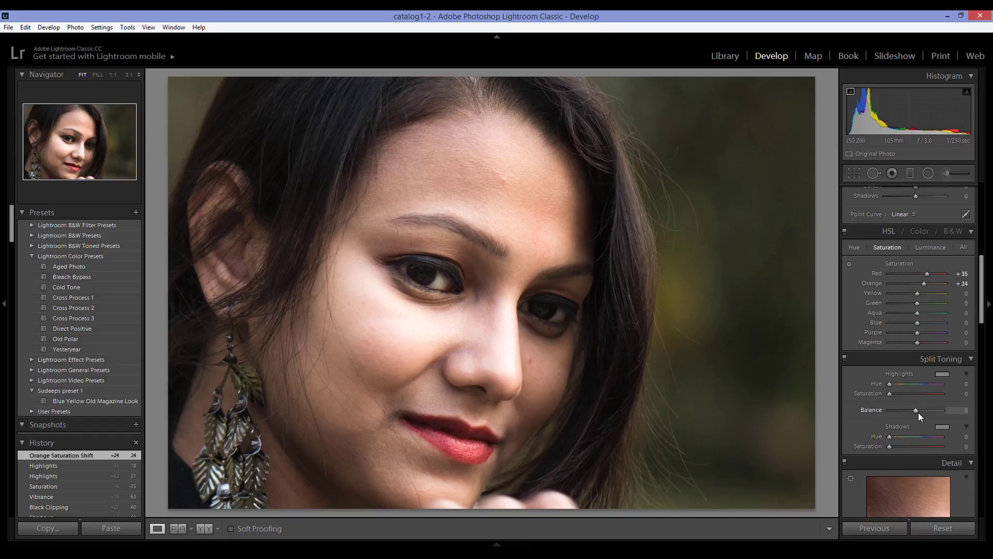
left_click_drag(916, 410, 906, 411)
mouse_move(930, 412)
left_mouse_down()
mouse_move(919, 418)
mouse_move(924, 411)
left_mouse_up()
left_click_drag(910, 412, 908, 411)
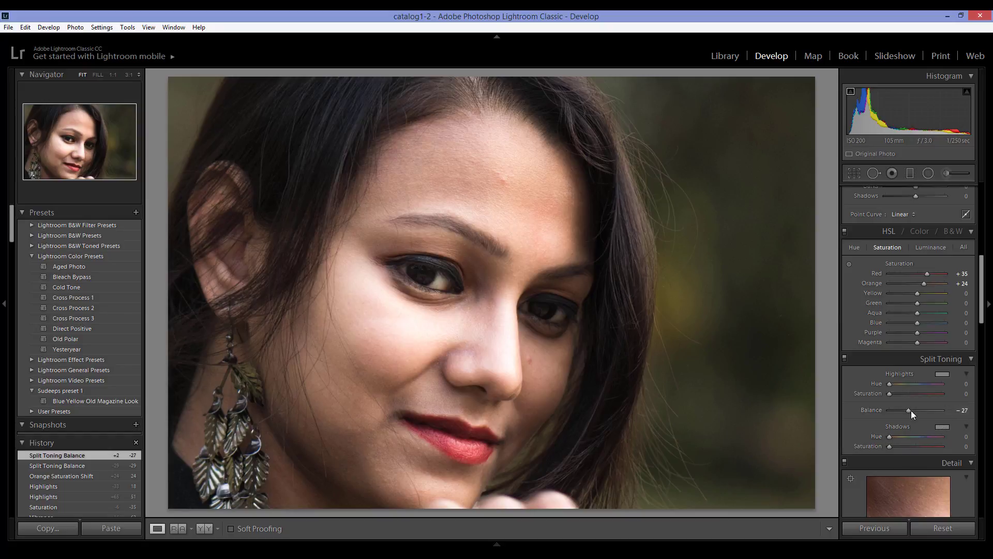
left_click_drag(911, 410, 928, 410)
left_click_drag(926, 411, 915, 407)
double_click(880, 409)
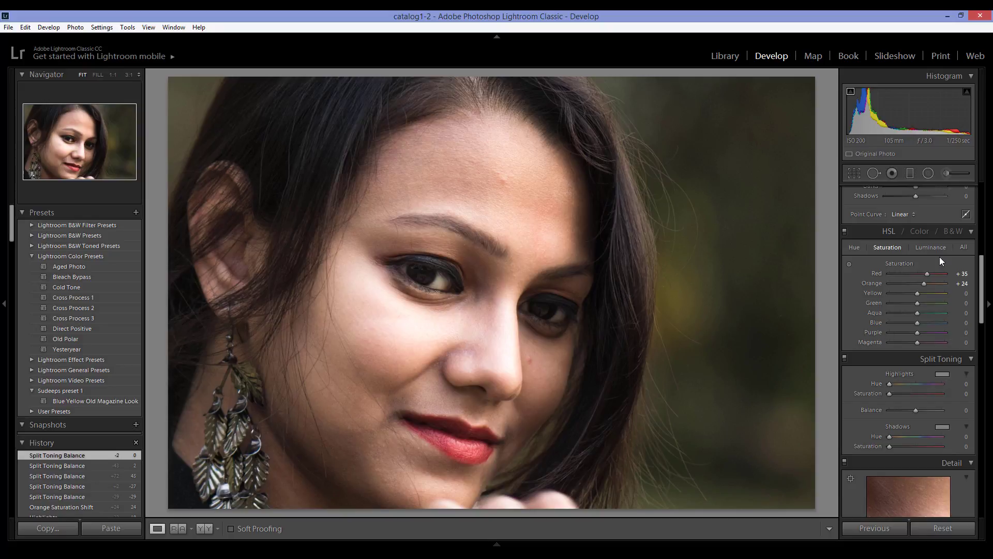
- Set the portrait's overall Saturation to -40 in the basic adjustments
scroll(931, 316, "up", 8)
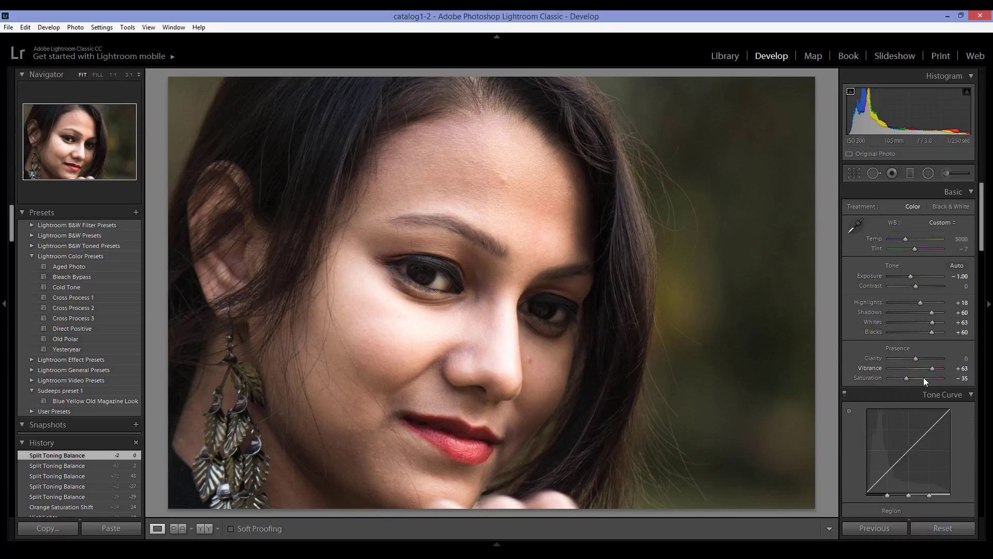
left_click(955, 383)
type("-40")
key("Return")
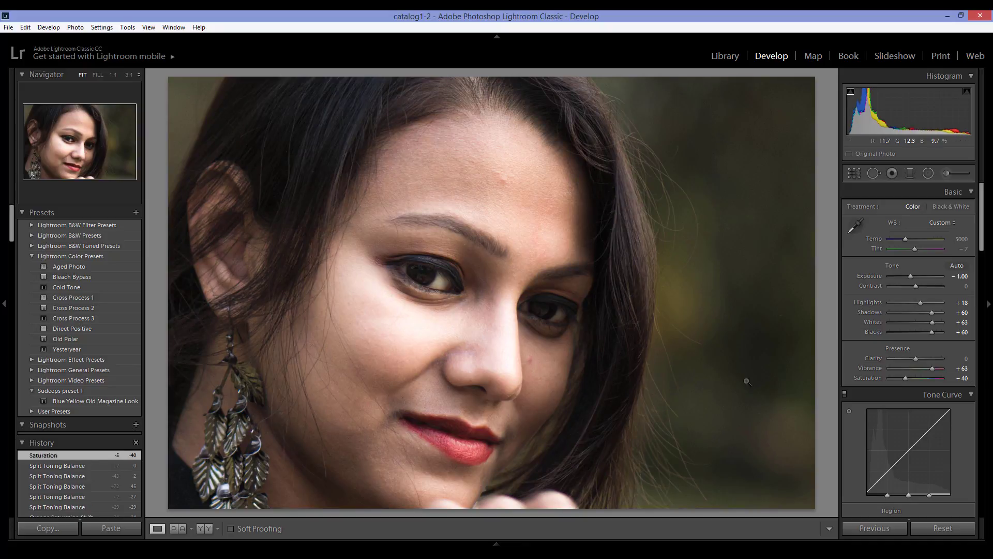
- Tint the highlights with Split Toning, using hue 46 and saturation 26 after previewing at full saturation
scroll(878, 399, "down", 3)
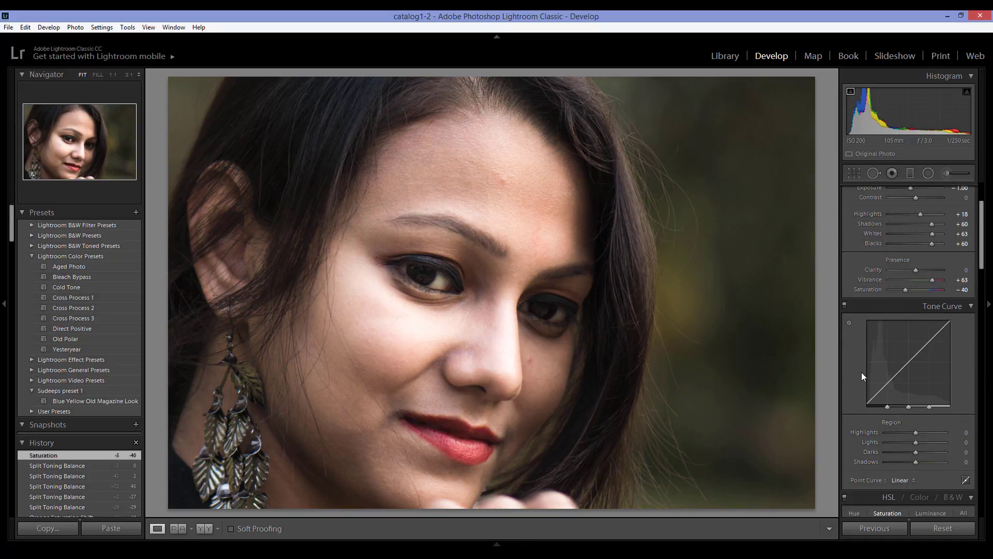
scroll(862, 373, "down", 10)
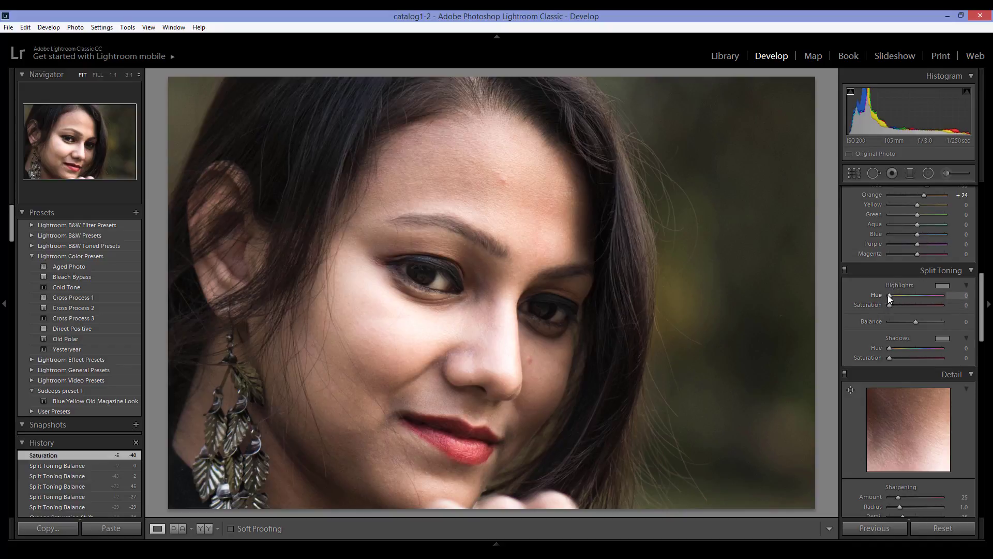
left_click_drag(890, 294, 978, 310)
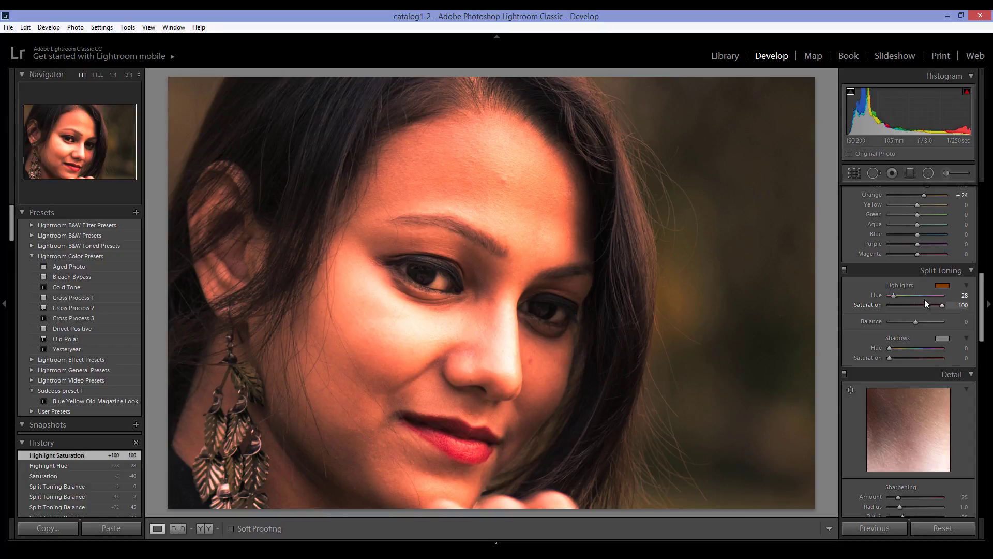
left_click_drag(894, 296, 896, 296)
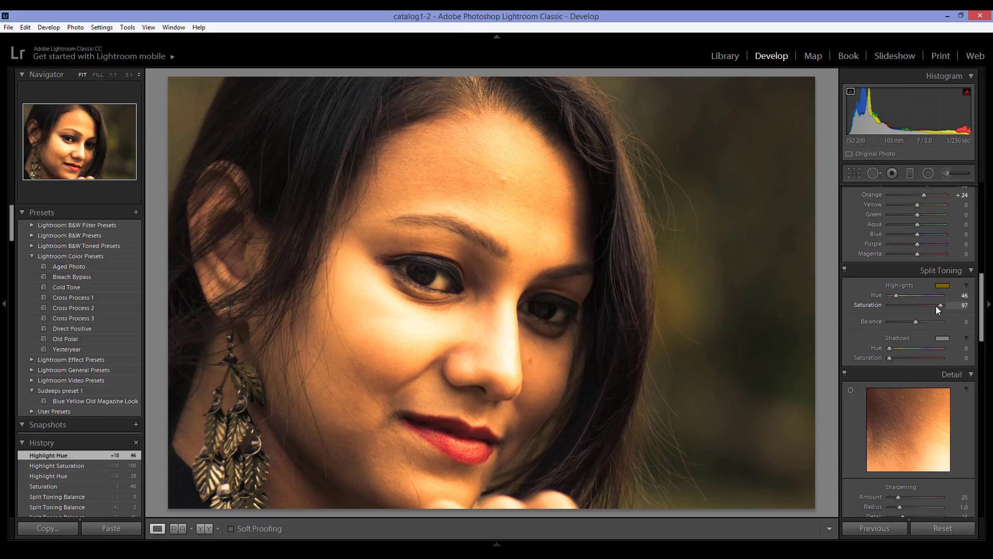
left_click_drag(936, 305, 908, 304)
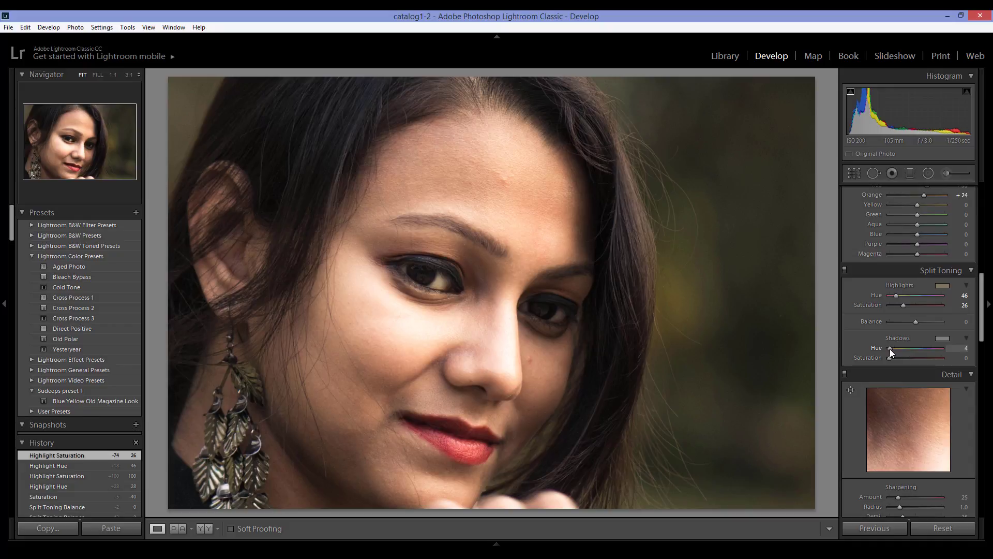
- Set the Split Toning shadows to hue 10 and saturation 10
left_click(963, 348)
type("1")
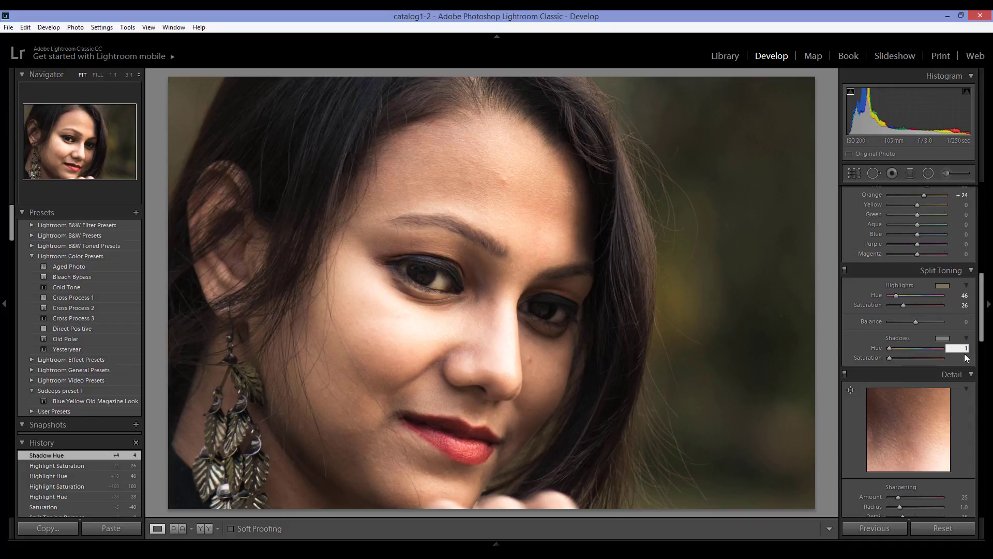
type("0")
key("Return")
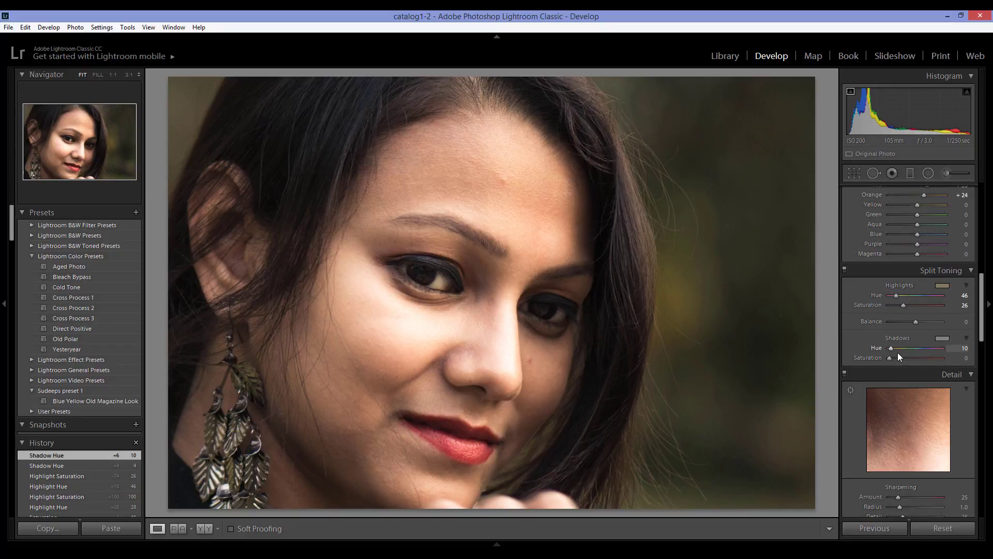
left_click(963, 358)
type("10")
key("Return")
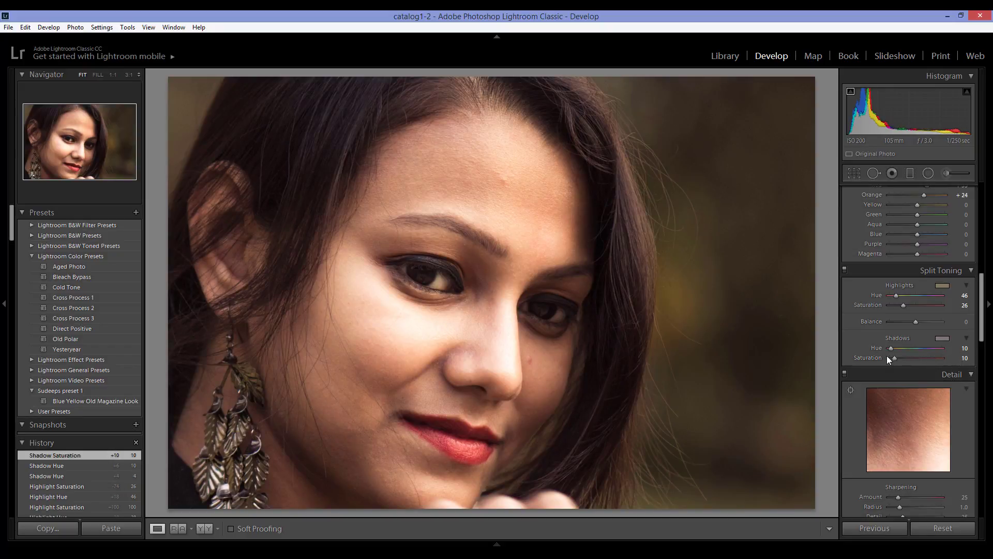
- Preview both split-toning saturations at 100, try Balance at -84 and +100, and reset the balance to 0
left_click_drag(889, 357, 967, 359)
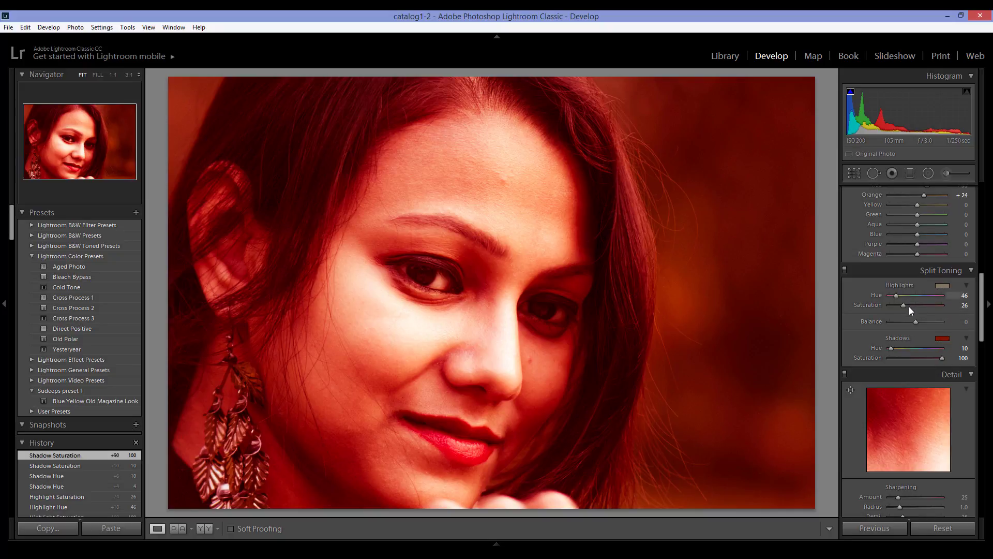
left_click_drag(904, 305, 943, 305)
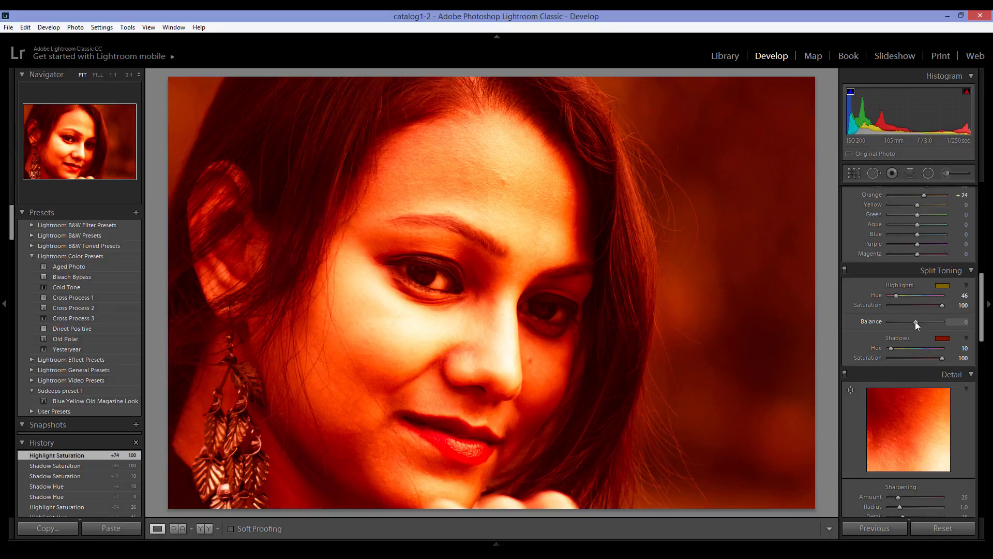
left_click_drag(910, 322, 893, 321)
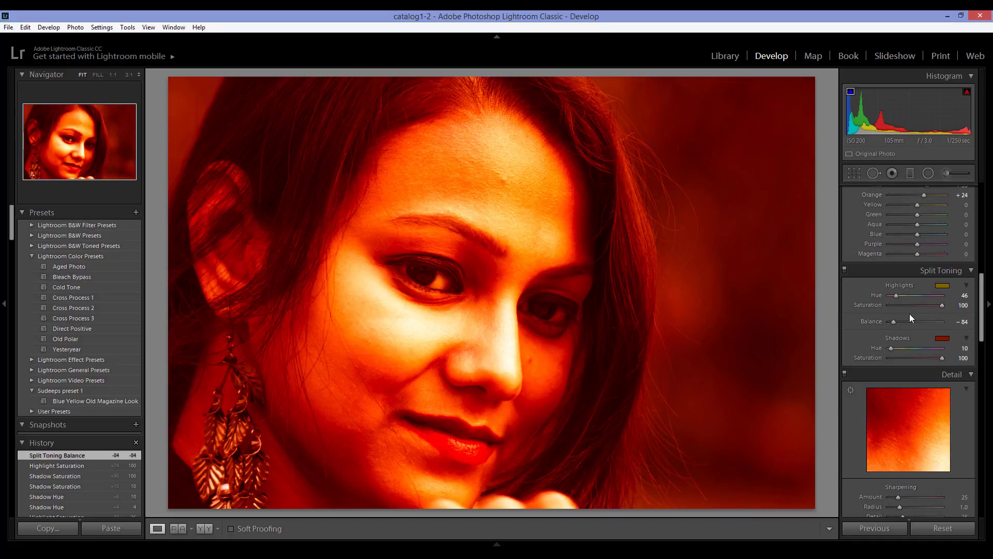
left_click_drag(900, 321, 941, 322)
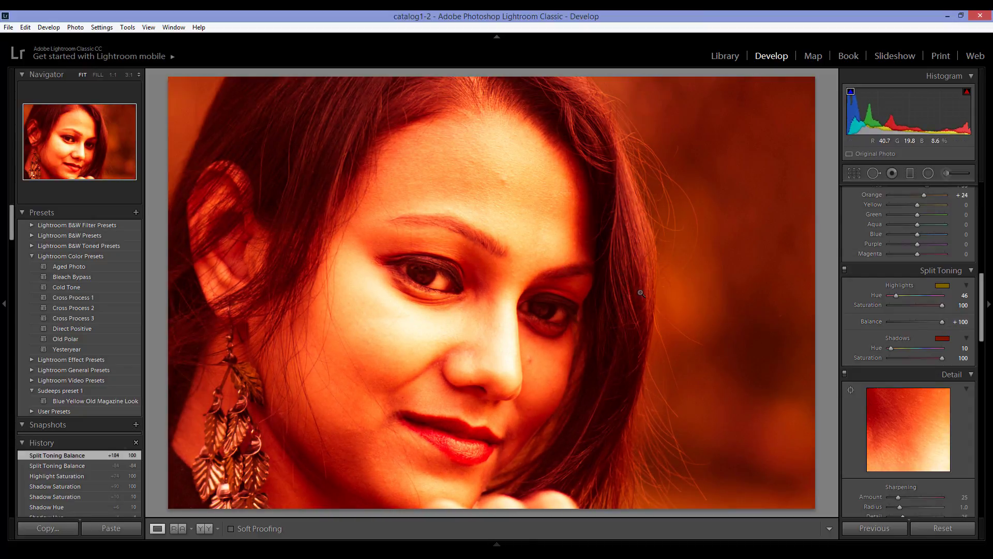
left_click(914, 321)
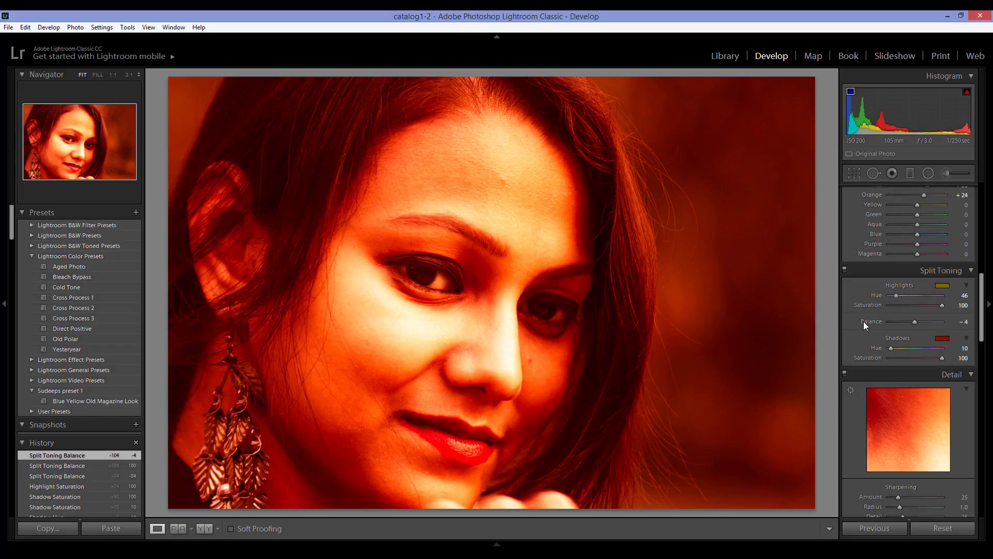
double_click(868, 321)
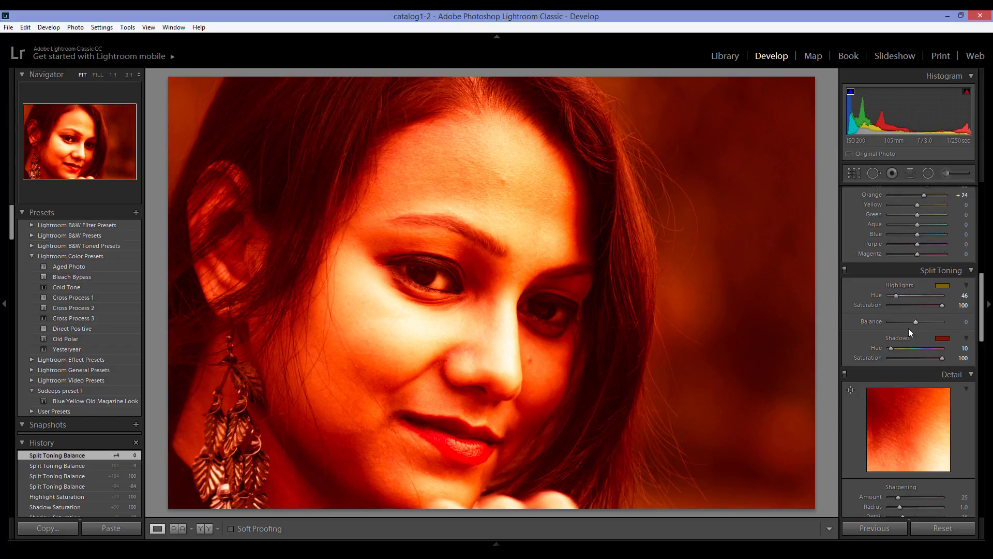
- Set the Split Toning shadow saturation to 7 and highlight saturation to 27, and compare the photo with the effect off and on
left_click_drag(942, 357, 892, 354)
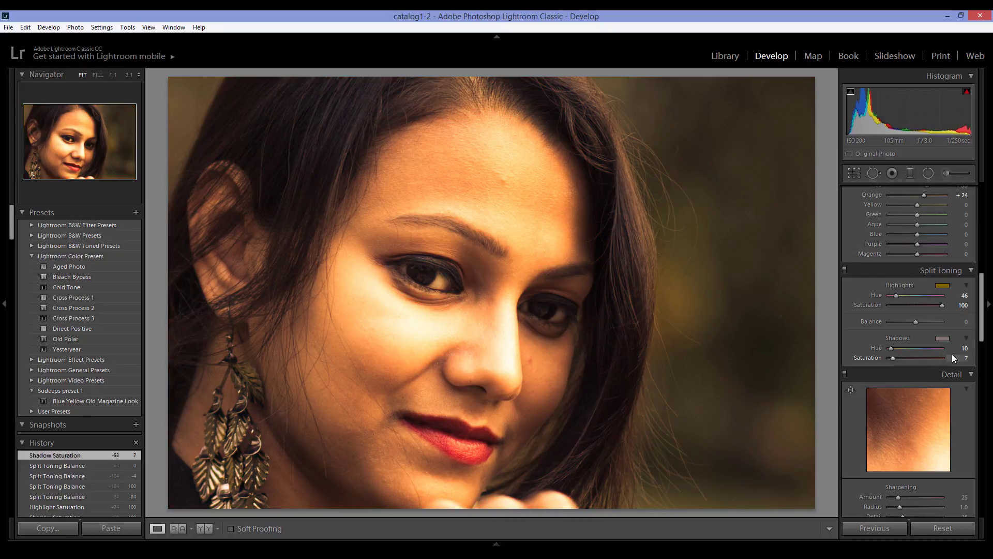
left_click(897, 305)
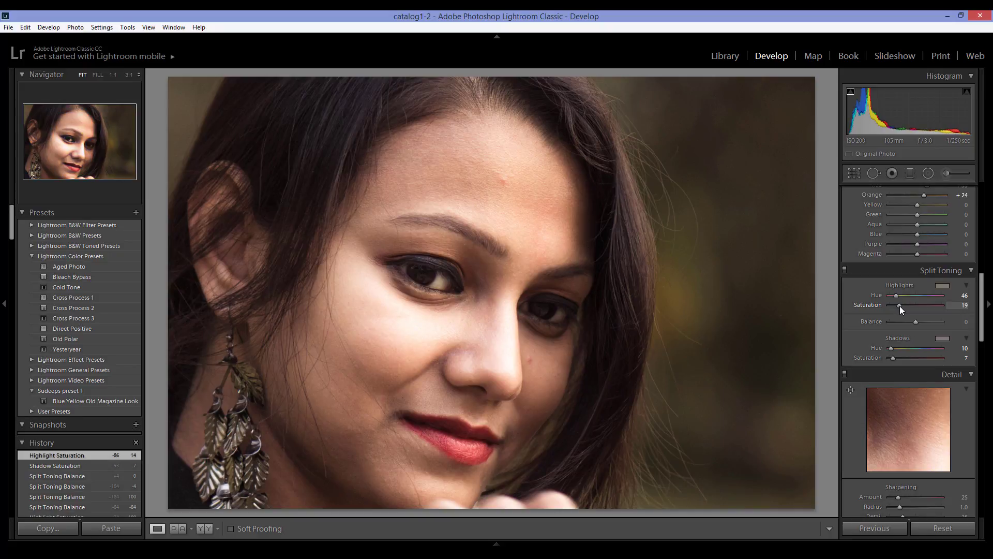
left_click_drag(901, 308, 904, 306)
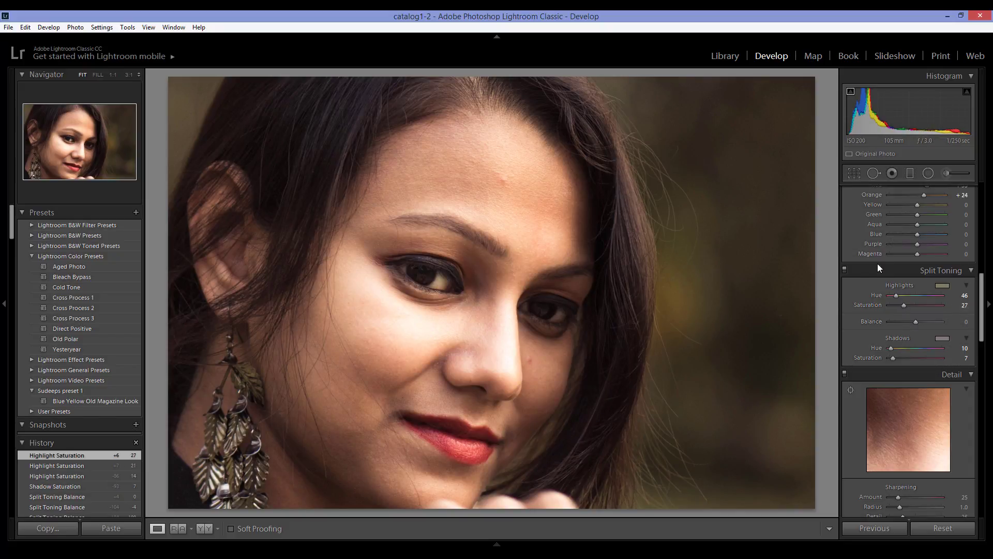
left_click(844, 269)
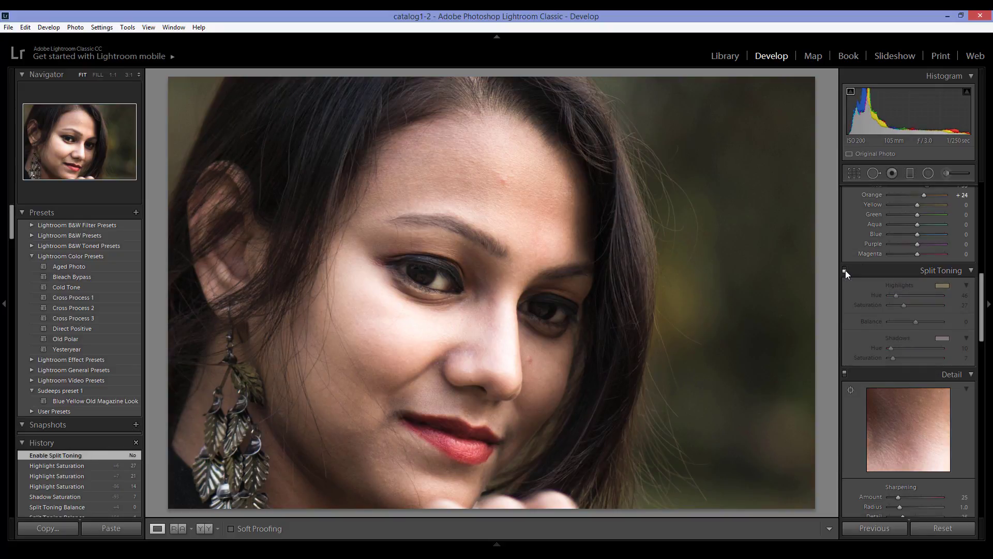
left_click(846, 270)
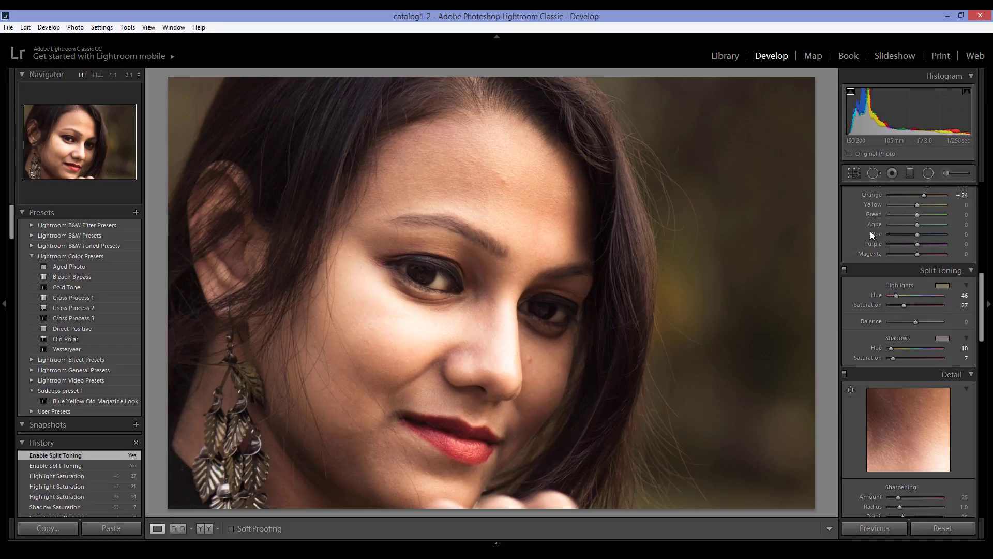
- Set up the Adjustment Brush with size 7.8, feather 52 and flow 45, and reset its Exposure to 0
left_click(944, 175)
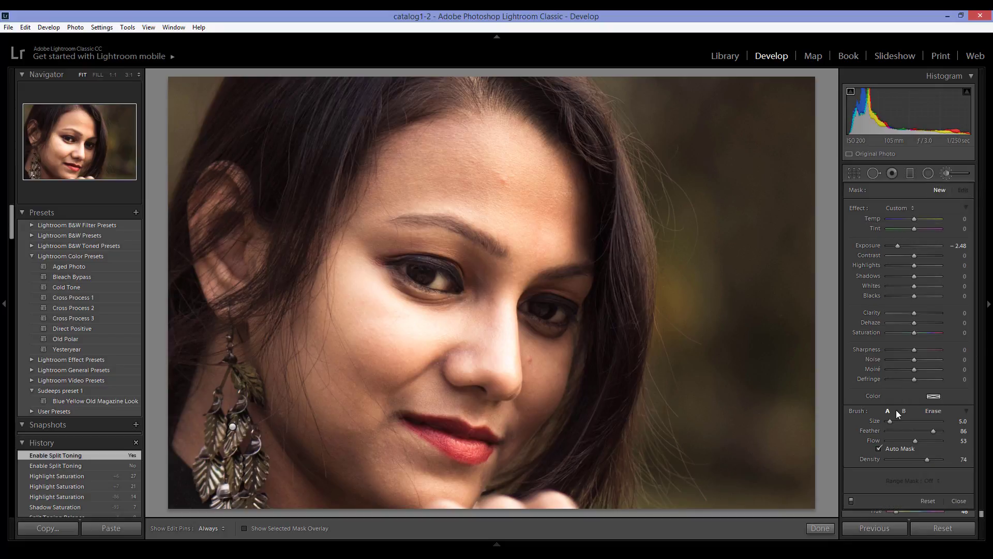
mouse_move(891, 421)
left_mouse_down()
mouse_move(913, 433)
mouse_move(904, 431)
mouse_move(922, 424)
mouse_move(916, 439)
left_mouse_up()
left_click(913, 440)
left_click_drag(919, 430, 907, 442)
mouse_move(899, 421)
left_mouse_down()
mouse_move(919, 432)
mouse_move(893, 421)
left_mouse_up()
double_click(865, 245)
- Brush over the hair on both sides of the face and set the mask's Exposure to 0.63
key("h")
mouse_move(608, 139)
left_mouse_down()
mouse_move(637, 257)
mouse_move(633, 357)
left_mouse_up()
mouse_move(642, 276)
left_mouse_down()
mouse_move(625, 368)
mouse_move(635, 314)
mouse_move(627, 315)
mouse_move(632, 329)
mouse_move(618, 297)
mouse_move(612, 165)
mouse_move(589, 161)
mouse_move(559, 89)
mouse_move(530, 89)
left_mouse_up()
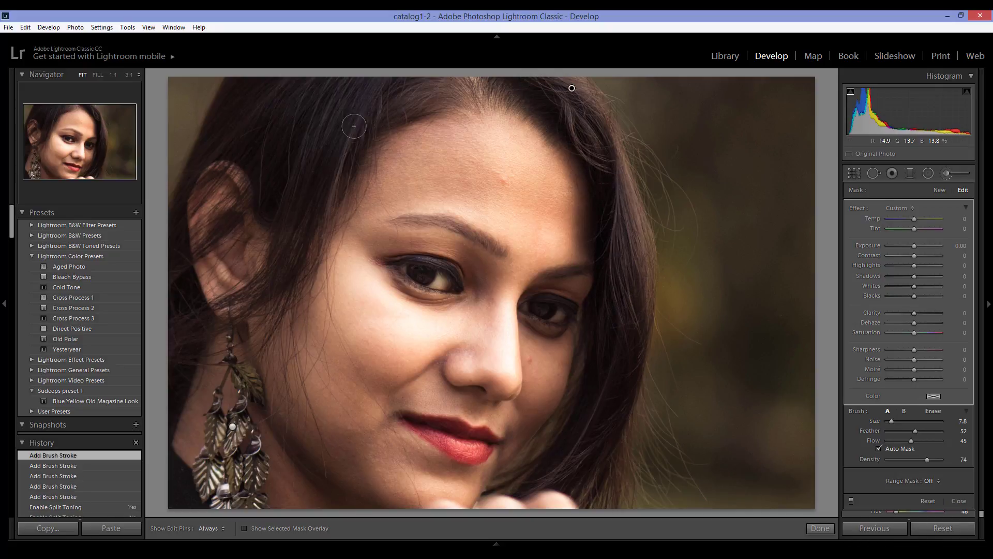
mouse_move(353, 126)
left_mouse_down()
mouse_move(308, 252)
mouse_move(225, 253)
left_mouse_up()
mouse_move(572, 89)
left_click_drag(915, 247, 964, 246)
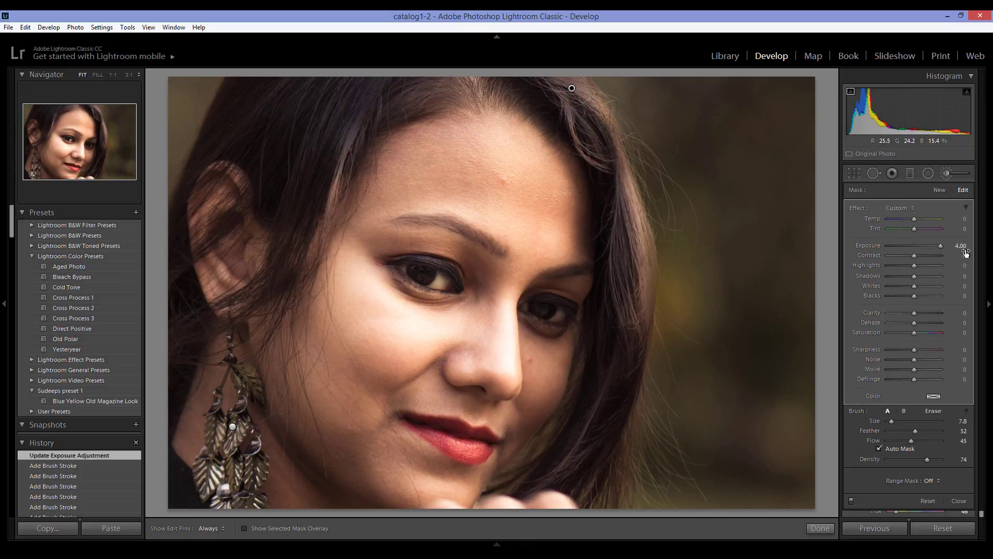
left_click(920, 245)
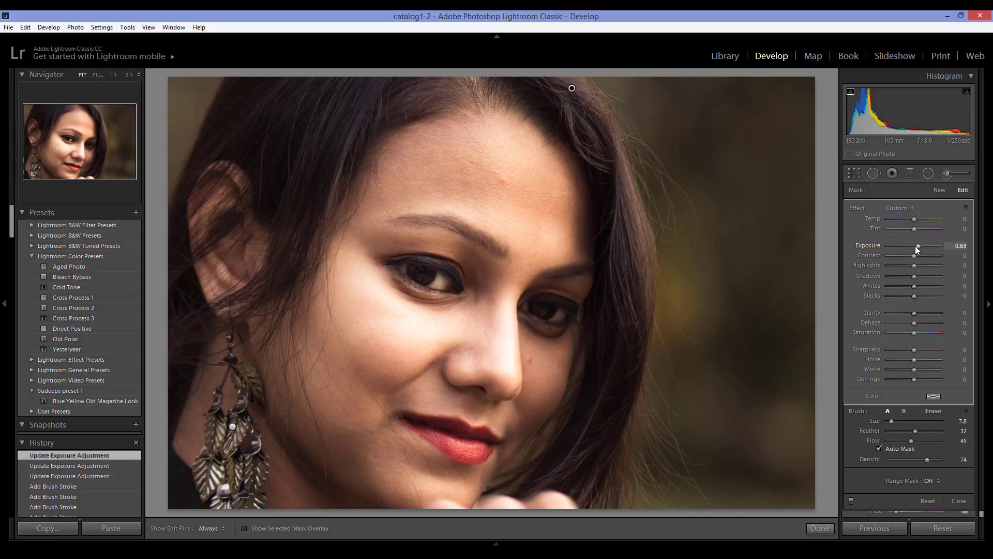
- Extend the hair mask with strokes along the hairline around the forehead
key("h")
left_click_drag(577, 140, 596, 198)
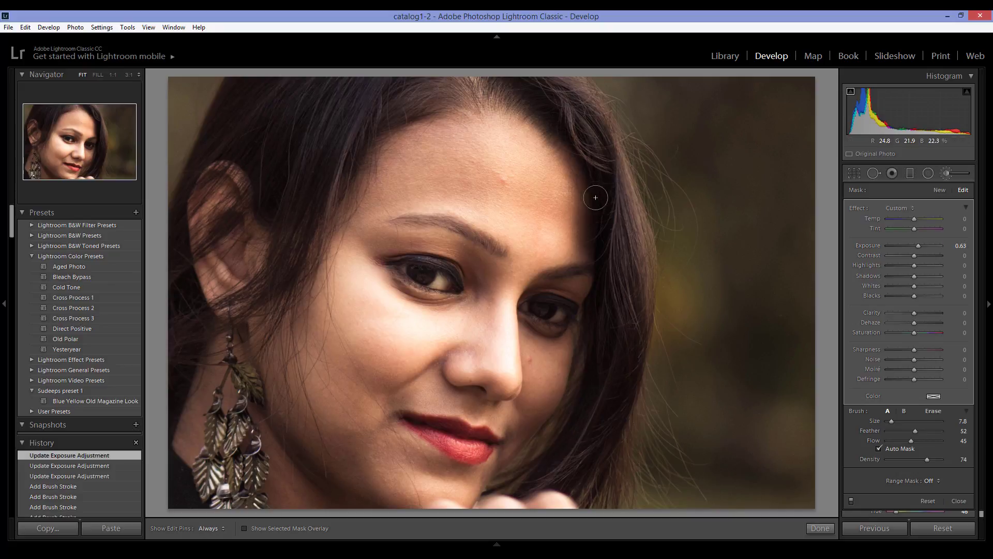
left_click_drag(358, 136, 358, 137)
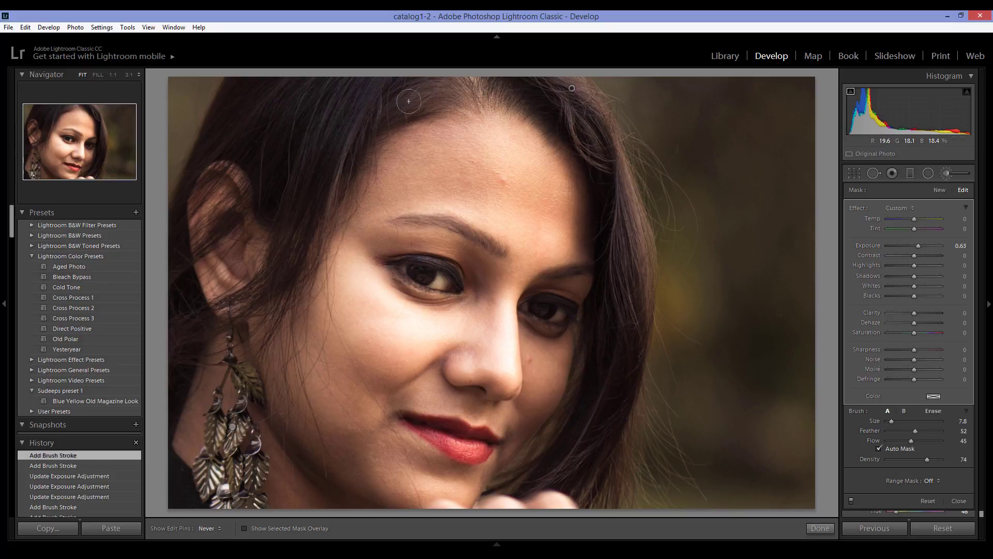
left_click_drag(454, 94, 418, 101)
- Set the hair mask's Highlights to 43, Saturation to 100 and Exposure to 1.02
key("h")
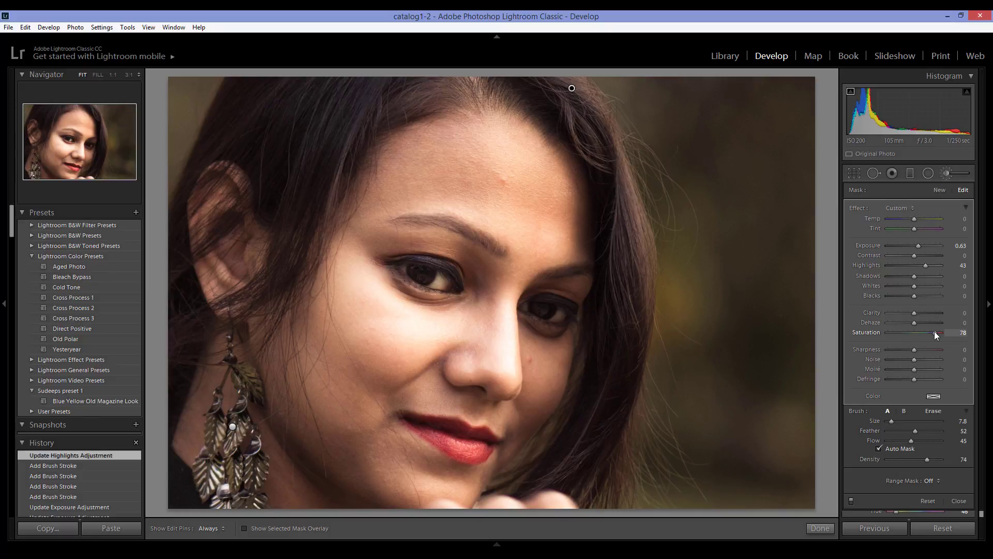
left_click_drag(934, 331, 943, 333)
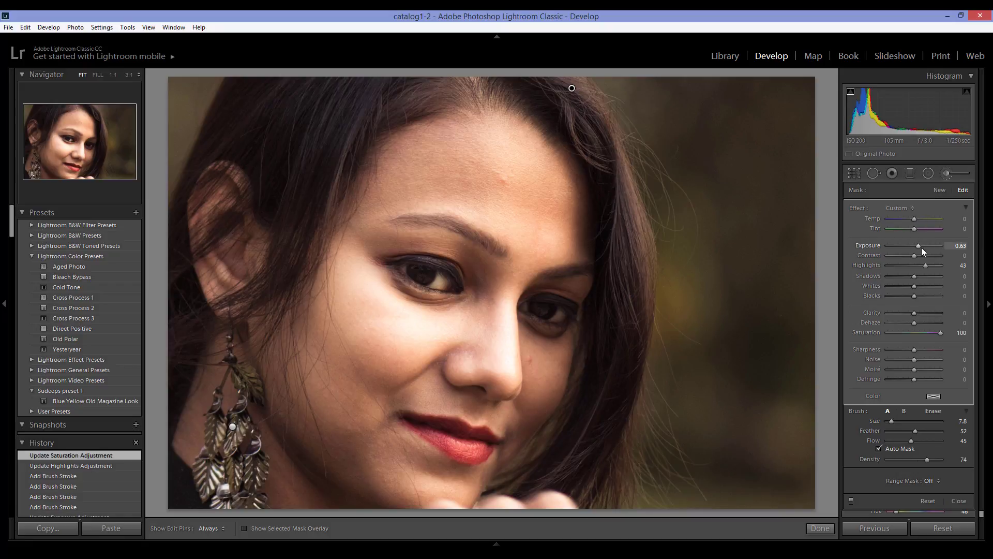
left_click_drag(920, 245, 920, 246)
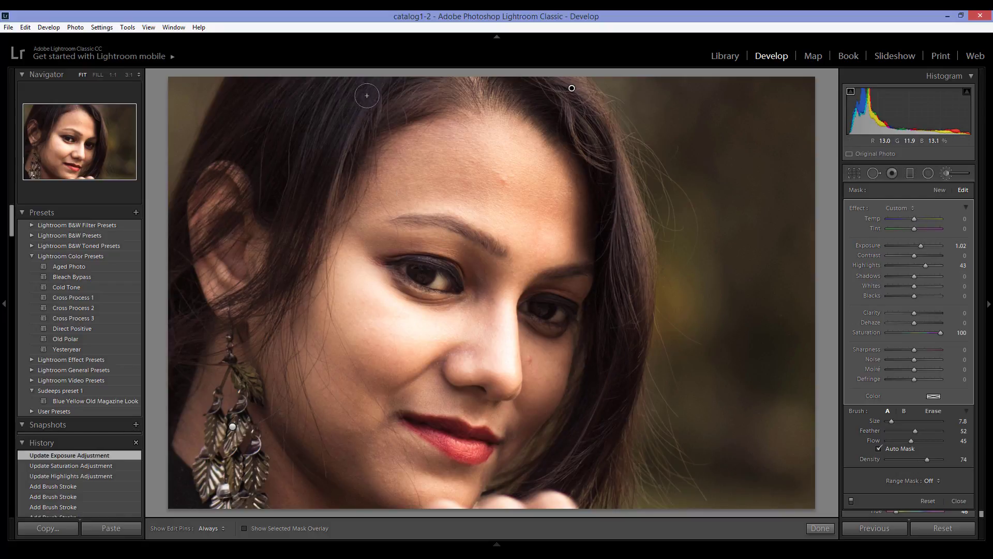
- Paint more of the hair mask over the locks beside the forehead and down the hair on the far side of the face
key("h")
left_click_drag(346, 138, 328, 198)
left_click_drag(325, 207, 315, 245)
mouse_move(659, 236)
left_mouse_down()
mouse_move(623, 233)
mouse_move(611, 262)
mouse_move(632, 350)
mouse_move(619, 346)
mouse_move(609, 391)
mouse_move(569, 449)
left_mouse_up()
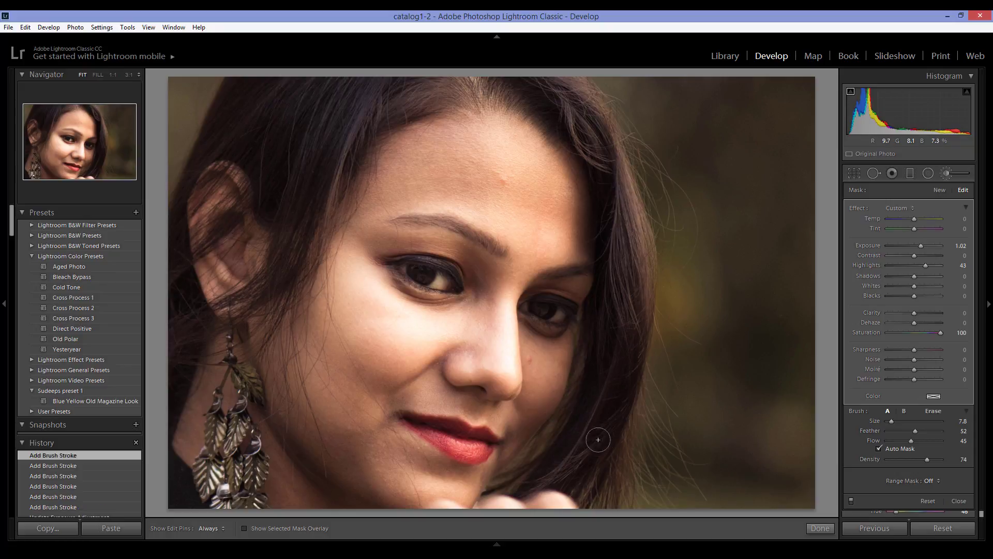
- Toggle the edit pins to check the hair, set the hair mask's Shadows to 29 and finish the brush adjustment
key("h")
key("h")
key("h")
key("h")
key("h")
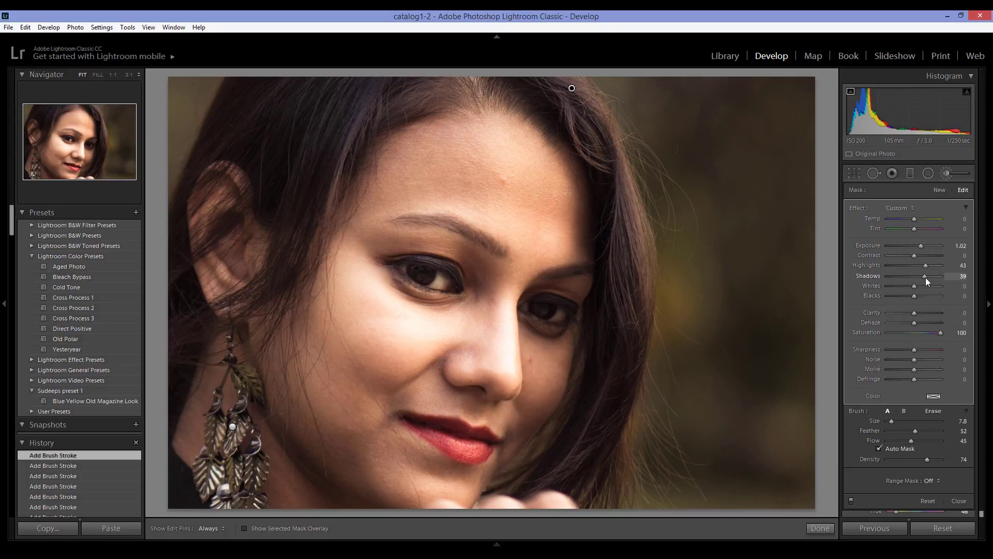
left_click_drag(924, 277, 919, 278)
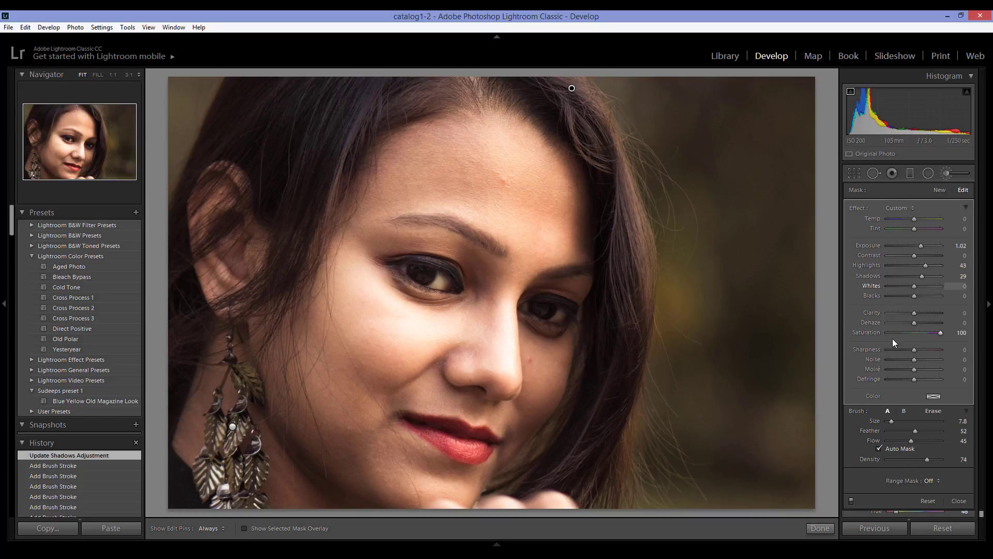
left_click(826, 530)
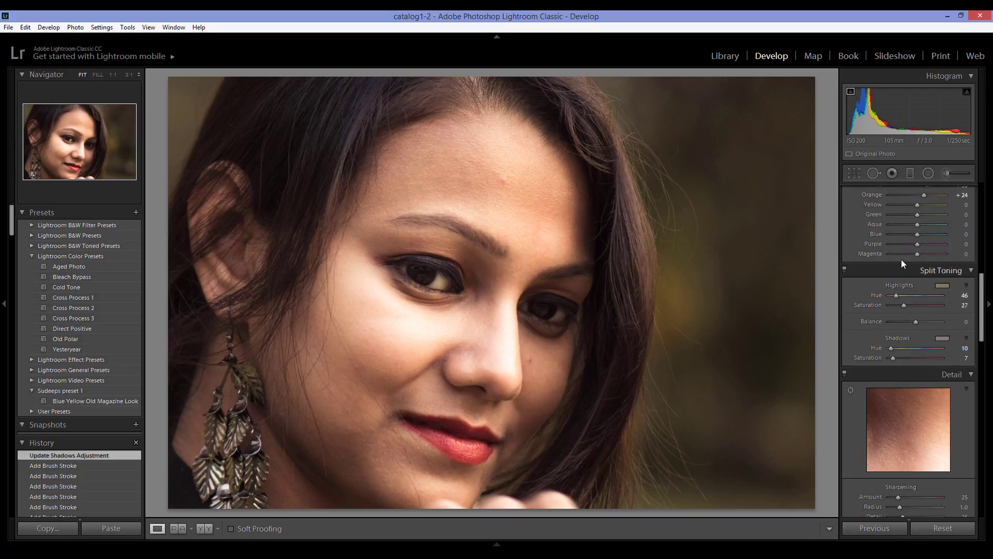
- Compare the edited portrait with its original version
key("backslash")
key("backslash")
key("backslash")
key("backslash")
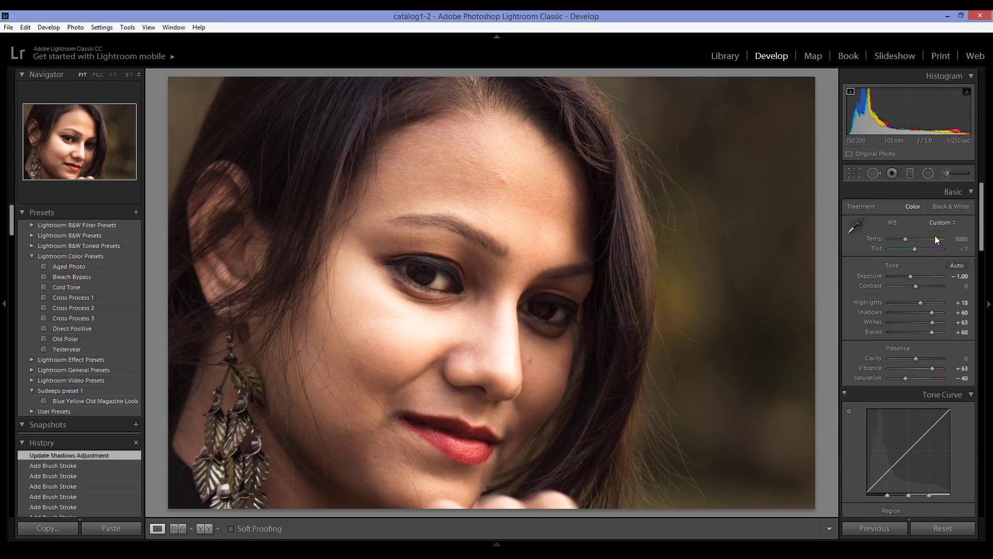
- Start a new Adjustment Brush mask and paint over the leaf-shaped earring
scroll(936, 242, "up", 10)
left_click(892, 174)
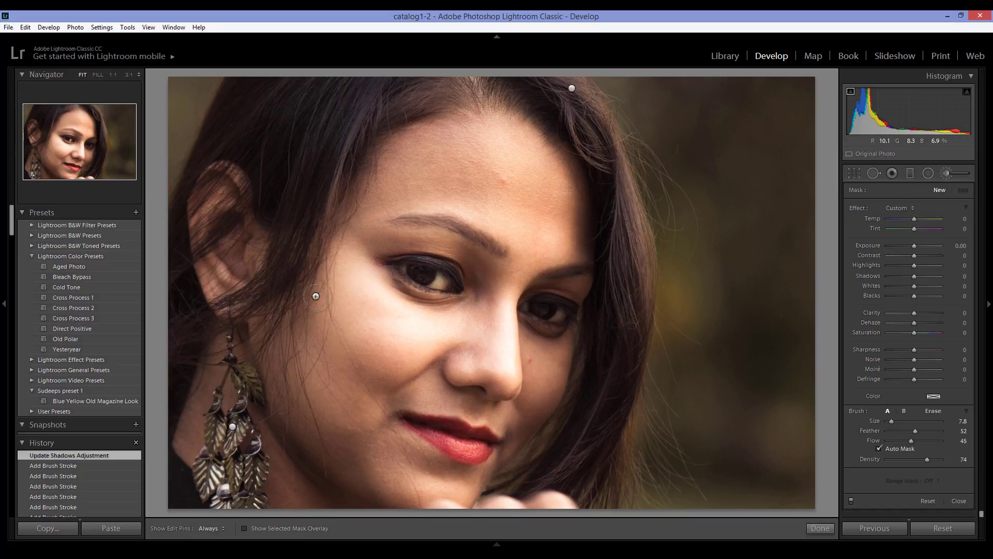
key("h")
mouse_move(249, 406)
left_mouse_down()
mouse_move(239, 418)
mouse_move(247, 461)
mouse_move(206, 479)
mouse_move(217, 483)
left_mouse_up()
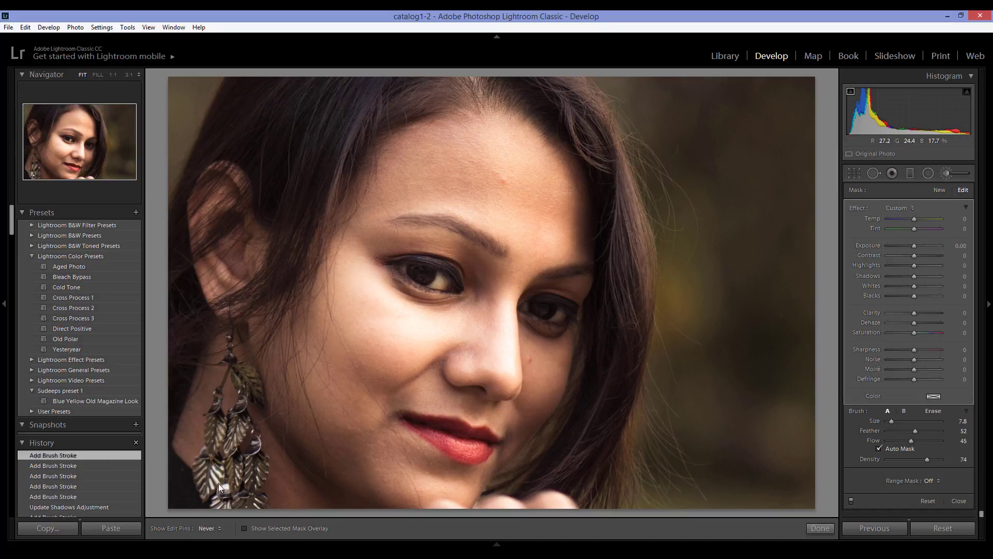
mouse_move(217, 425)
left_mouse_down()
mouse_move(238, 381)
mouse_move(252, 388)
left_mouse_up()
- Set the earring mask's Exposure to 0.86, Clarity to 47, Shadows to 27, Highlights to 43 and Whites to 53, and finish the brush adjustment
key("h")
left_click(920, 244)
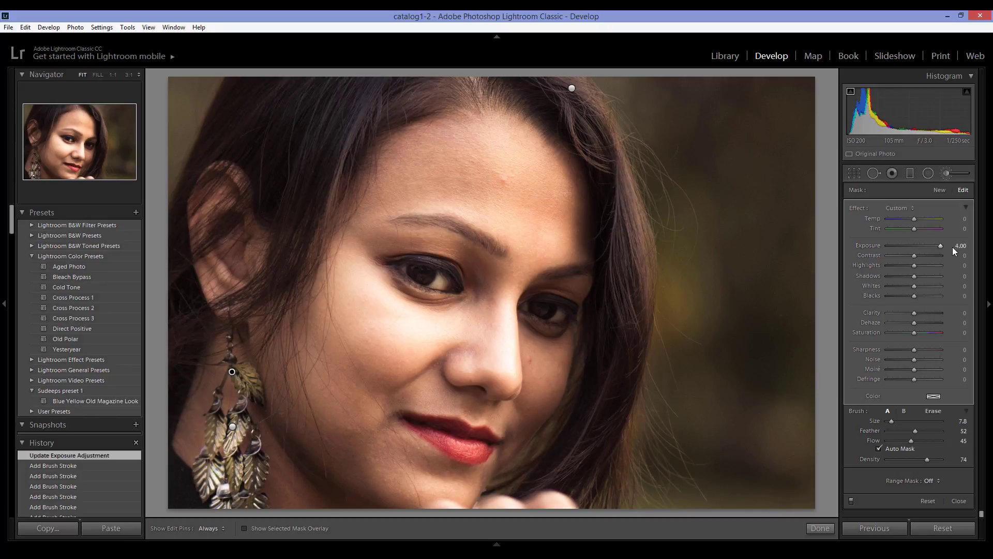
left_click(920, 244)
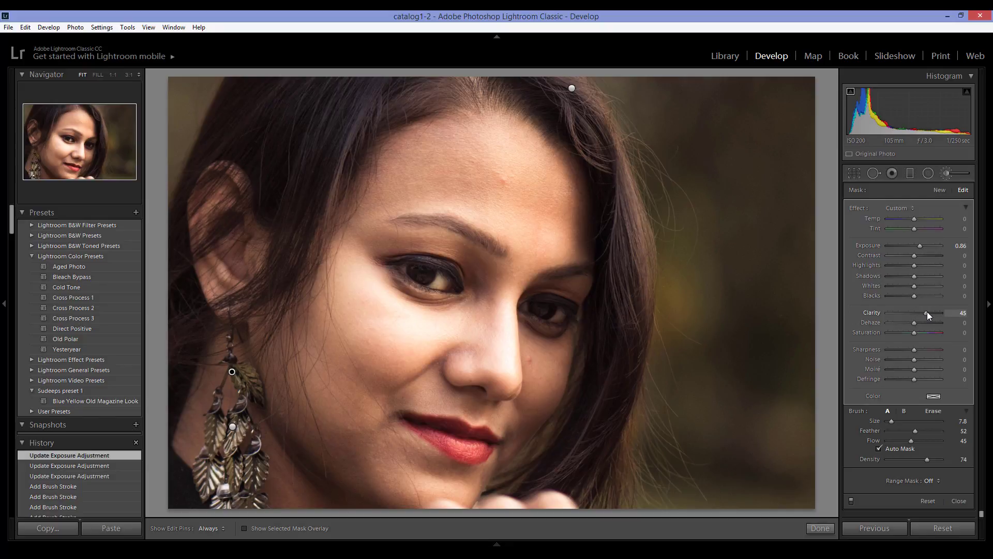
left_click_drag(927, 314, 925, 315)
left_click(919, 277)
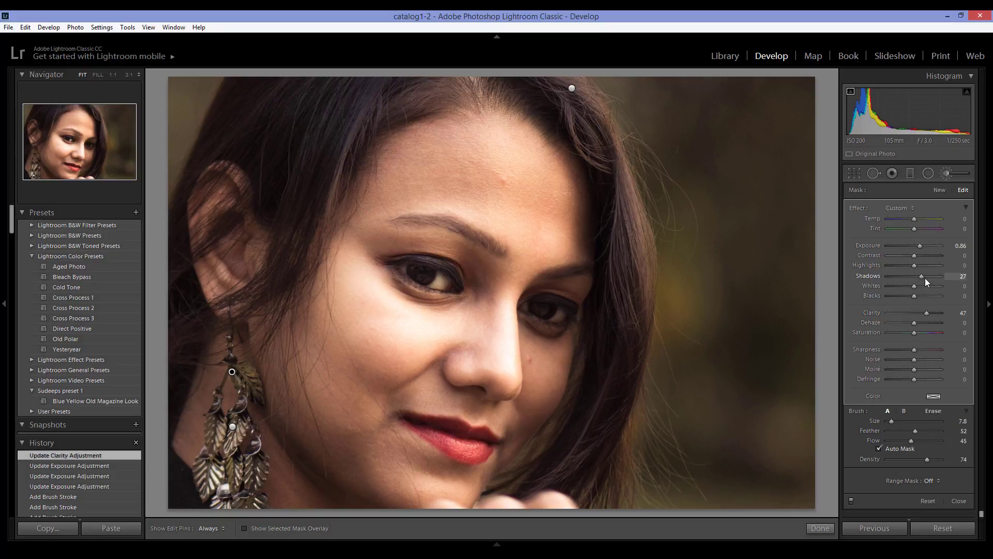
left_click_drag(915, 265, 931, 287)
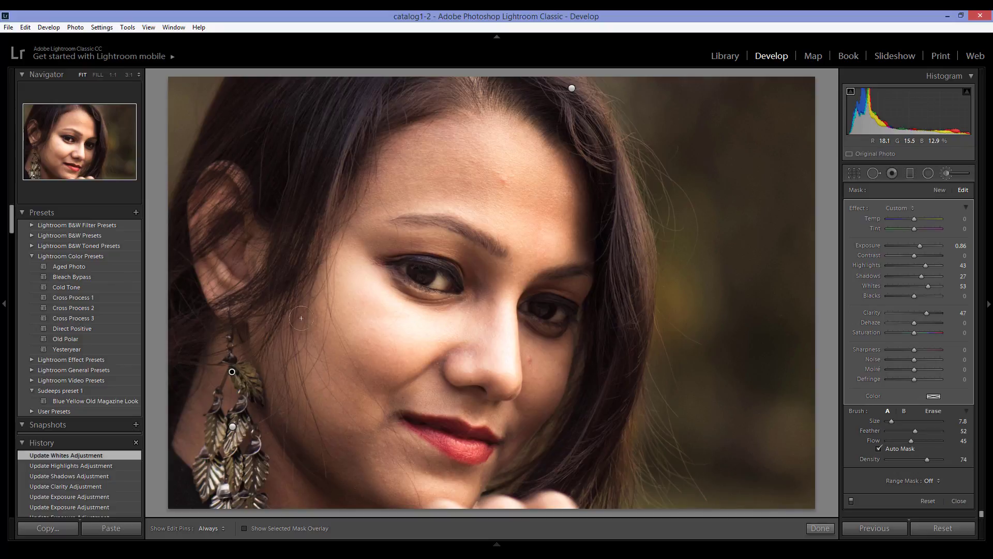
left_click(819, 527)
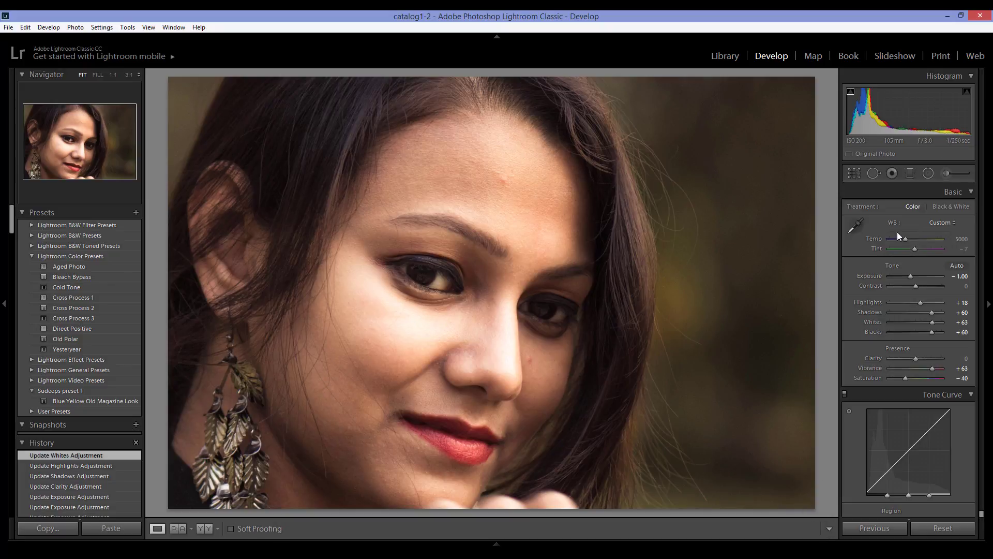
- Reopen the hair's adjustment brush mask, set its Whites to 49 and finish the brush adjustment
left_click(945, 174)
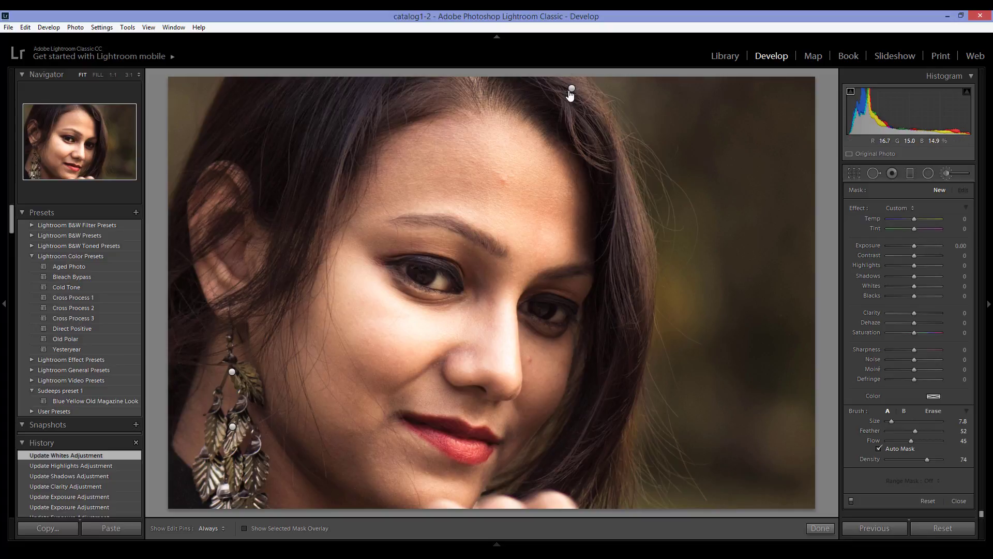
left_click(572, 89)
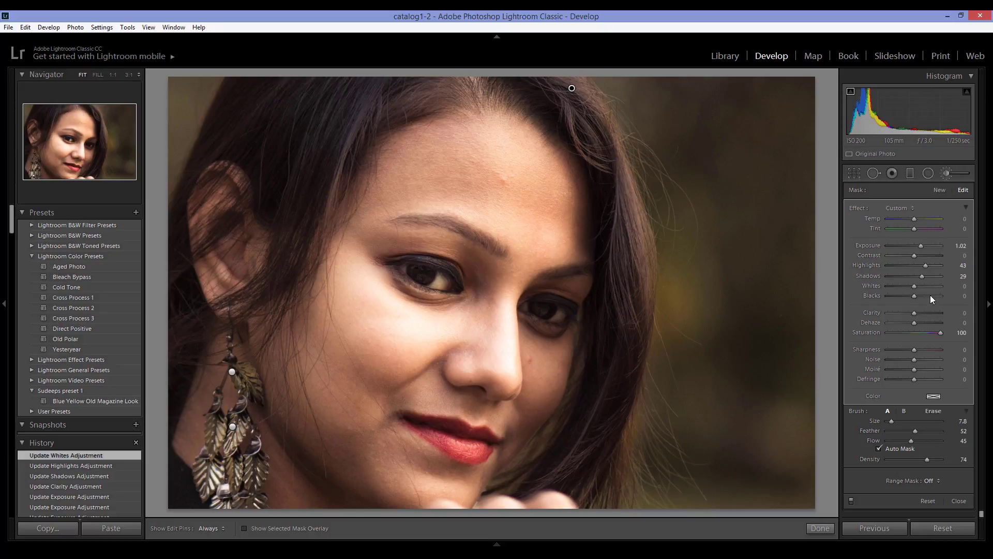
left_click_drag(916, 286, 931, 285)
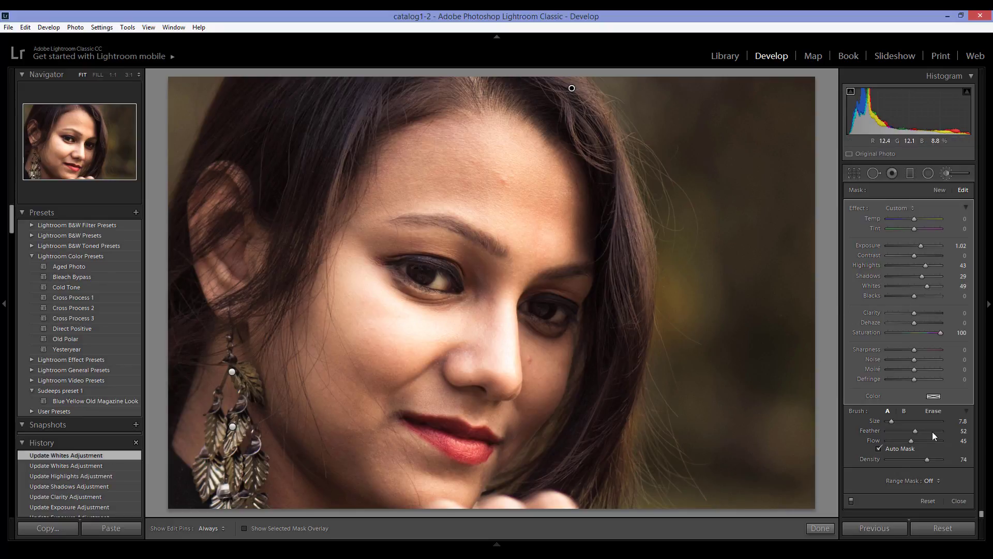
left_click(823, 528)
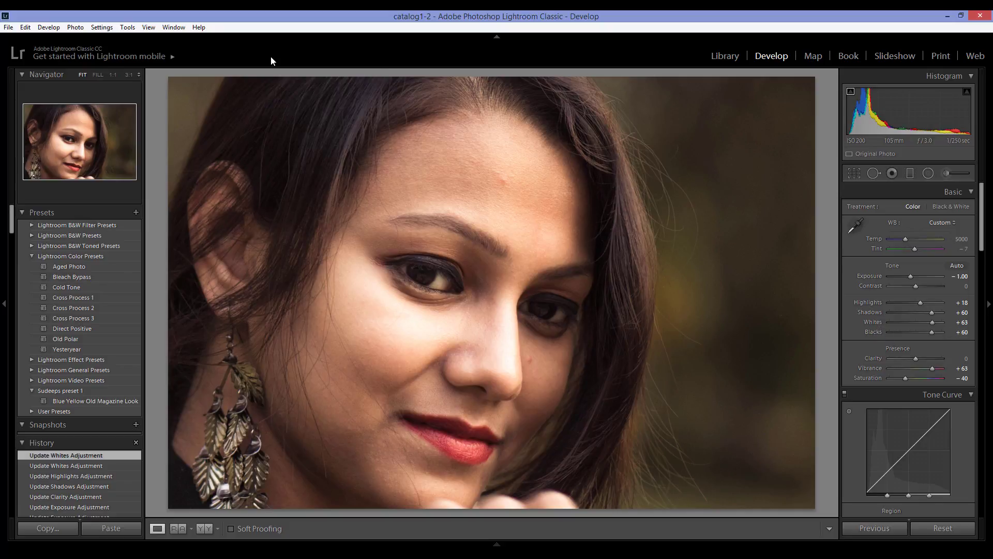
- Export the portrait as a JPEG at quality 100 in the AdobeRGB (1998) color space
left_click(8, 27)
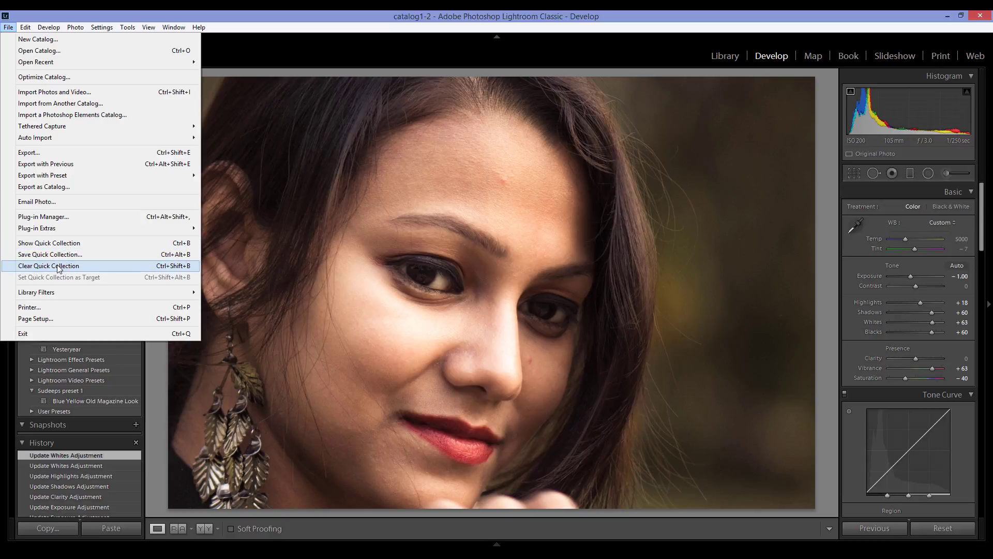
left_click(69, 153)
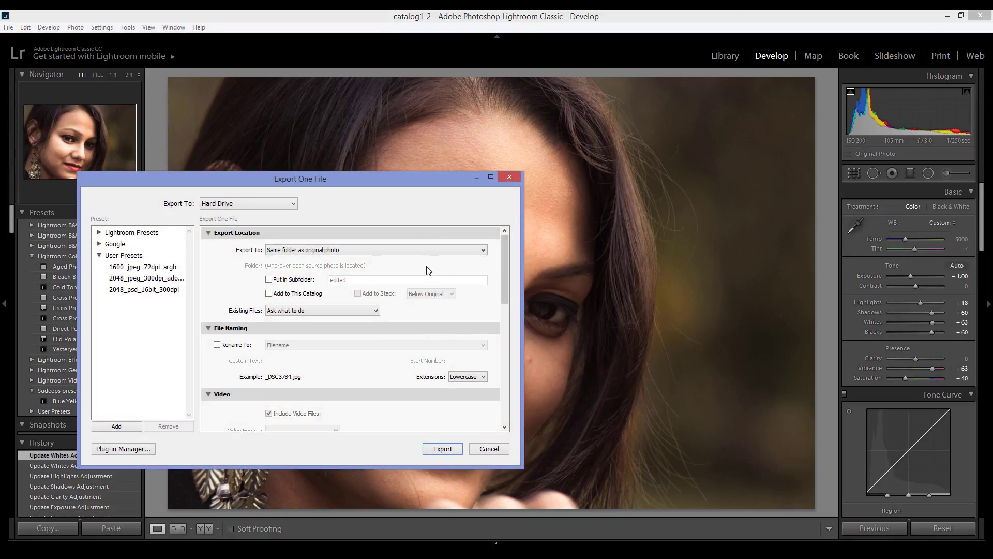
left_click_drag(499, 275, 509, 359)
left_click(286, 258)
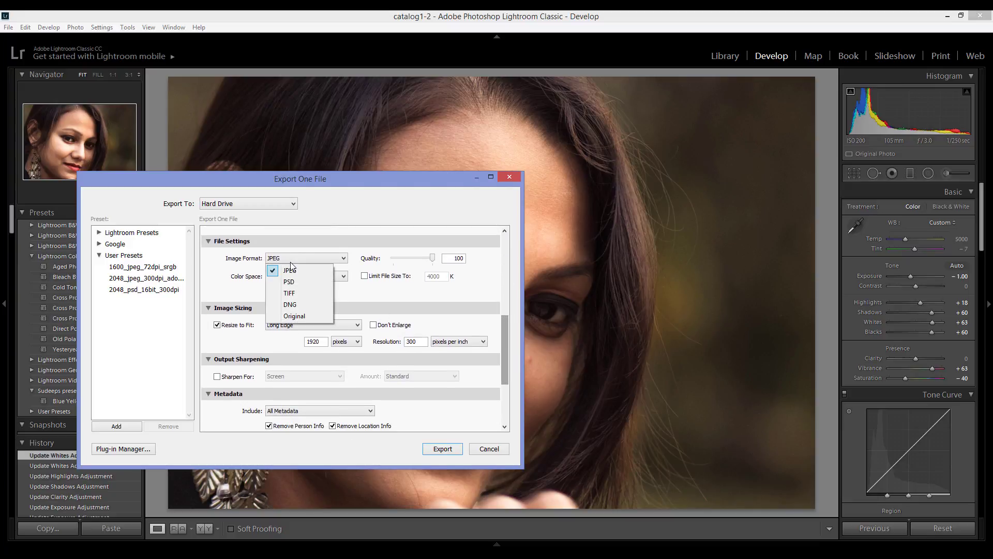
left_click(292, 260)
left_click(295, 260)
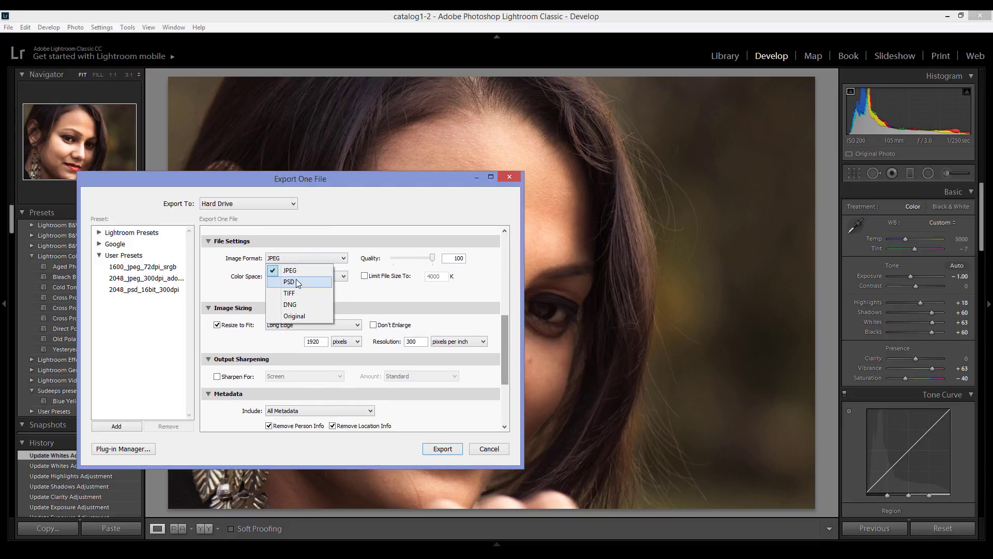
mouse_move(423, 261)
left_mouse_down()
mouse_move(444, 260)
mouse_move(434, 260)
left_mouse_up()
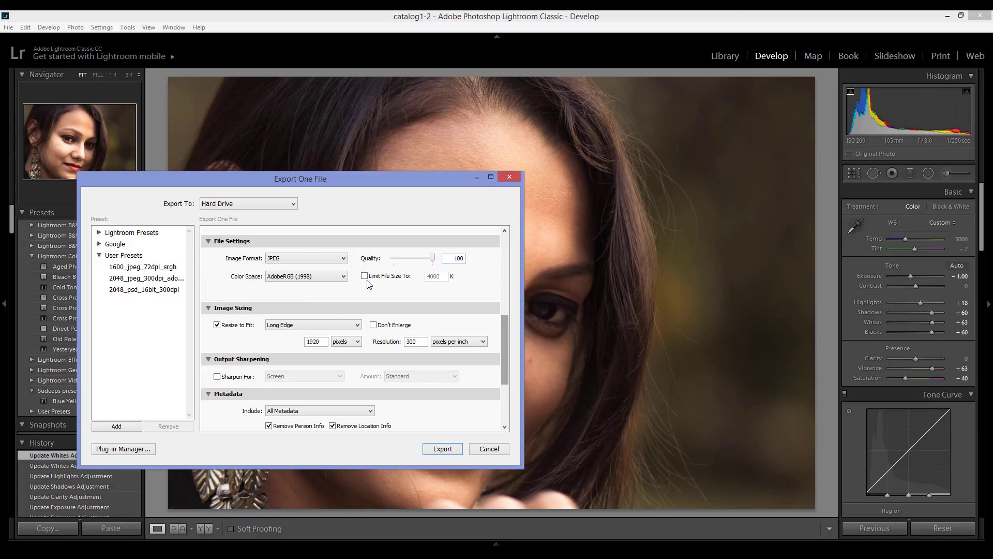
left_click(317, 280)
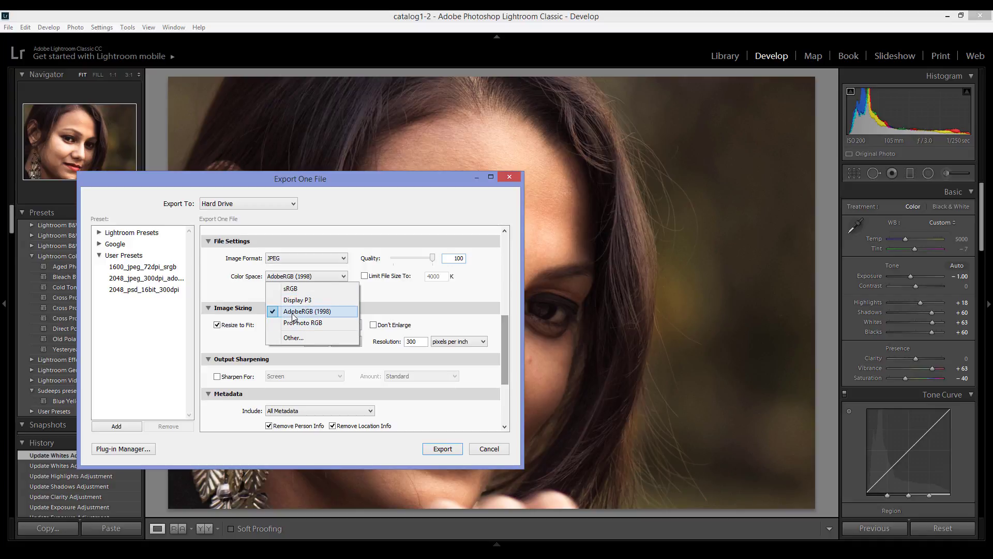
left_click(295, 312)
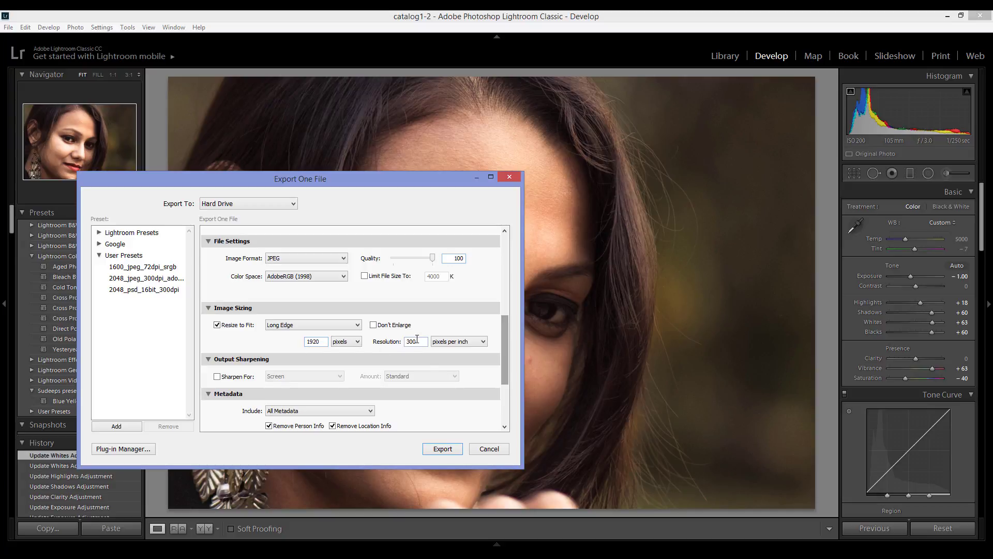
left_click(454, 451)
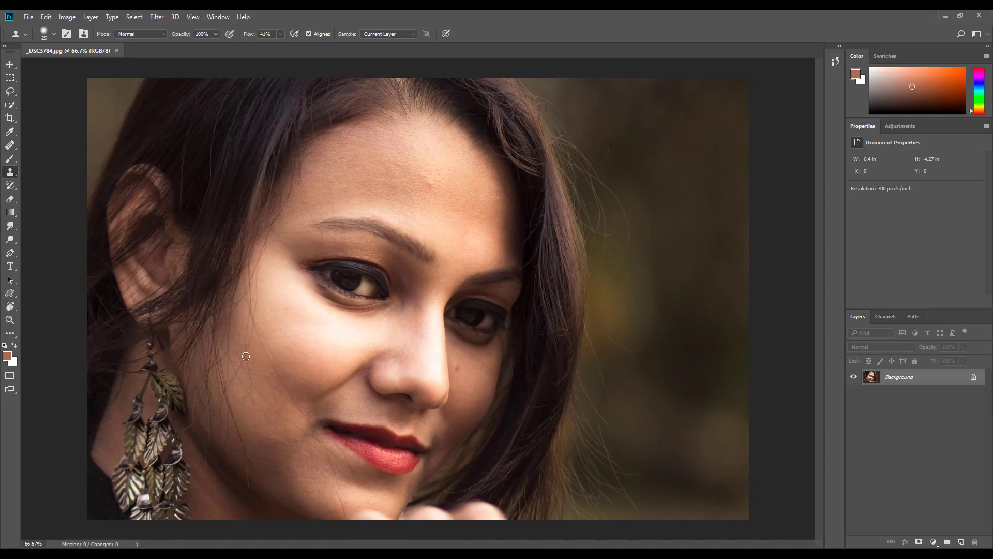
- In Photoshop, add a new layer above the exported portrait and set the Brush's foreground color to dark red
left_click(961, 541)
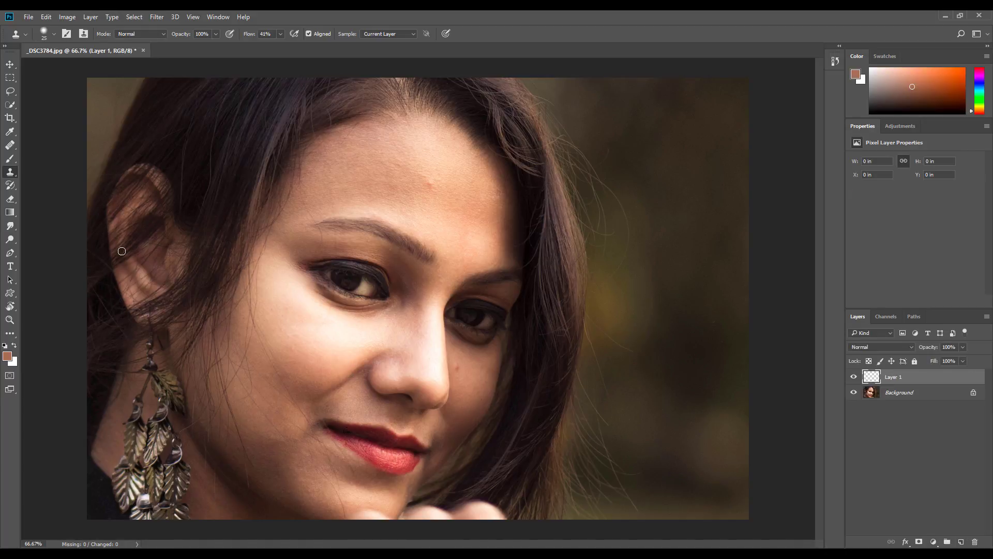
key("i")
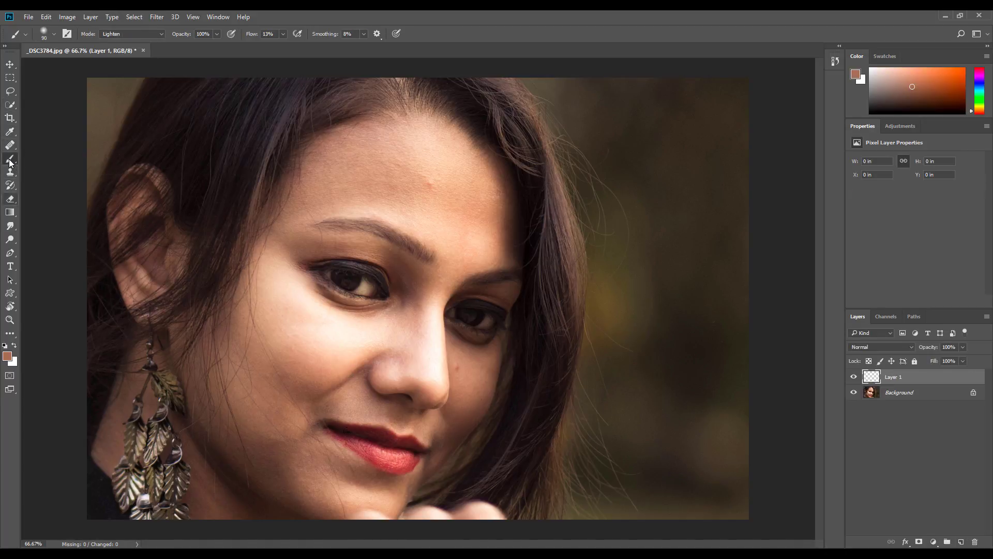
left_click(7, 356)
type("8a0909")
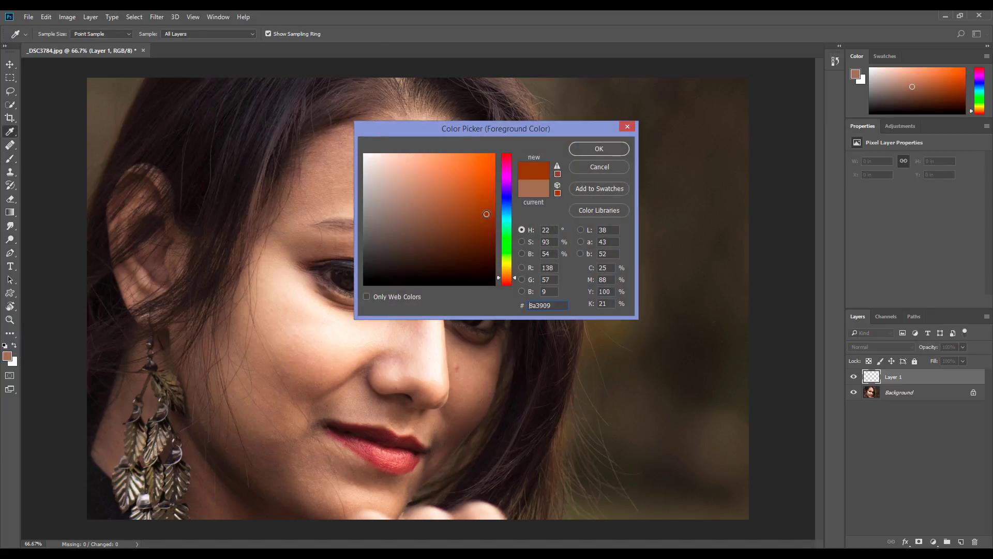
left_click(599, 149)
key("b")
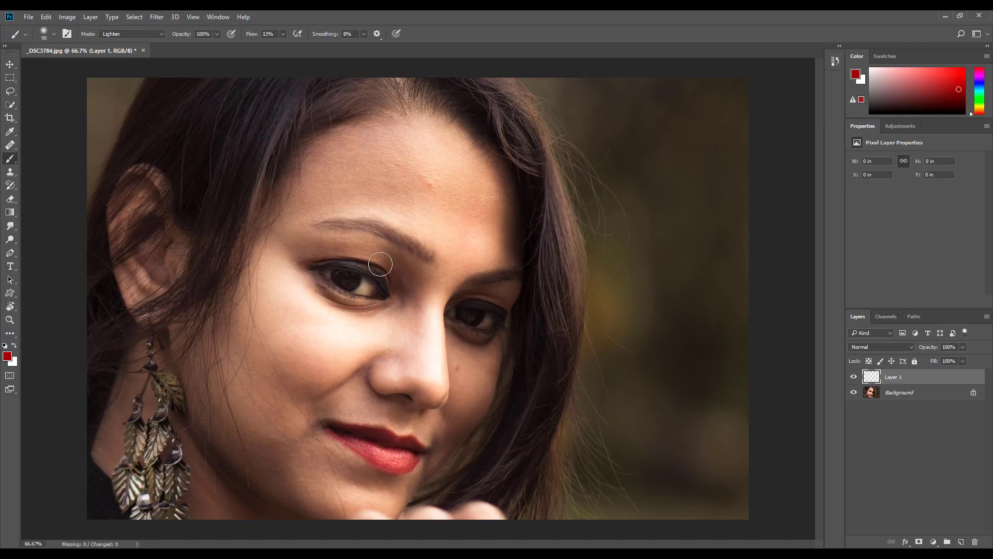
- Reduce the brush size to 20 and circle the blemishes on the cheek and forehead
key("bracketleft")
key("bracketleft")
key("bracketleft")
key("bracketleft")
left_click(459, 367)
left_click_drag(442, 180, 440, 178)
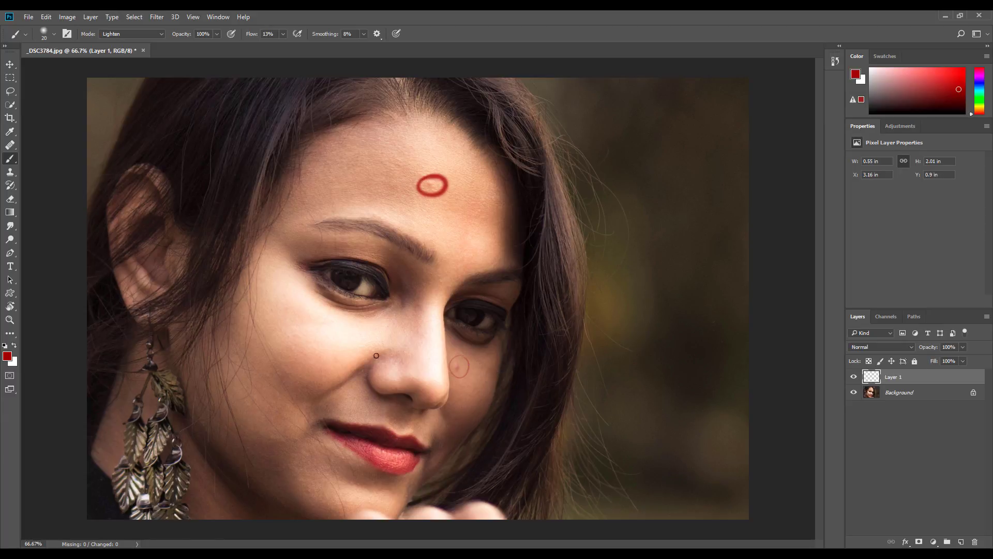
- Mark the stray hairs and the fingers under the chin in red, and delete the markup layer
left_click_drag(305, 429, 345, 515)
left_click_drag(330, 431, 349, 482)
left_click_drag(254, 324, 308, 418)
left_click_drag(253, 391, 284, 439)
left_click_drag(355, 515, 403, 533)
left_click_drag(443, 501, 514, 529)
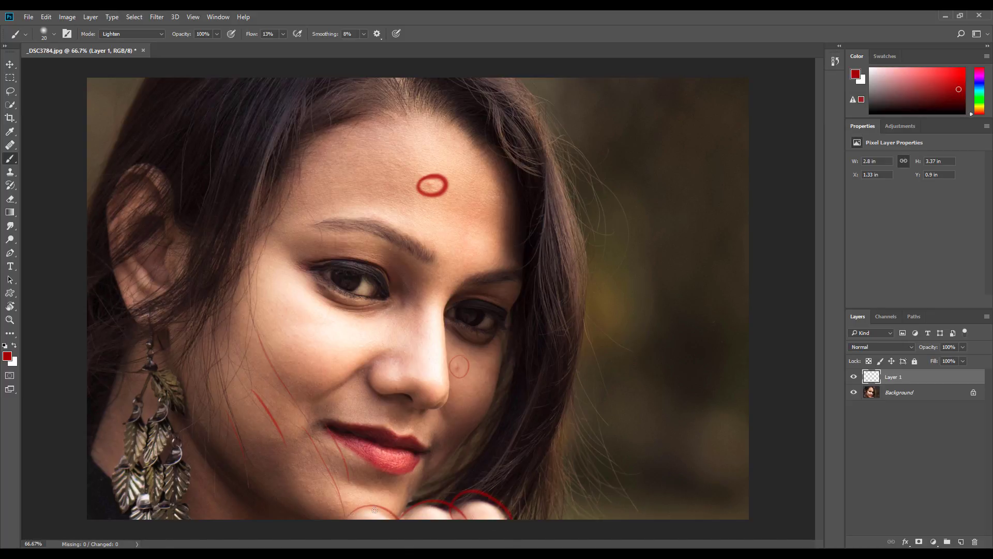
left_click_drag(375, 511, 398, 519)
left_click_drag(582, 169, 614, 239)
mouse_move(893, 377)
left_mouse_down()
mouse_move(894, 464)
mouse_move(931, 528)
mouse_move(975, 541)
left_mouse_up()
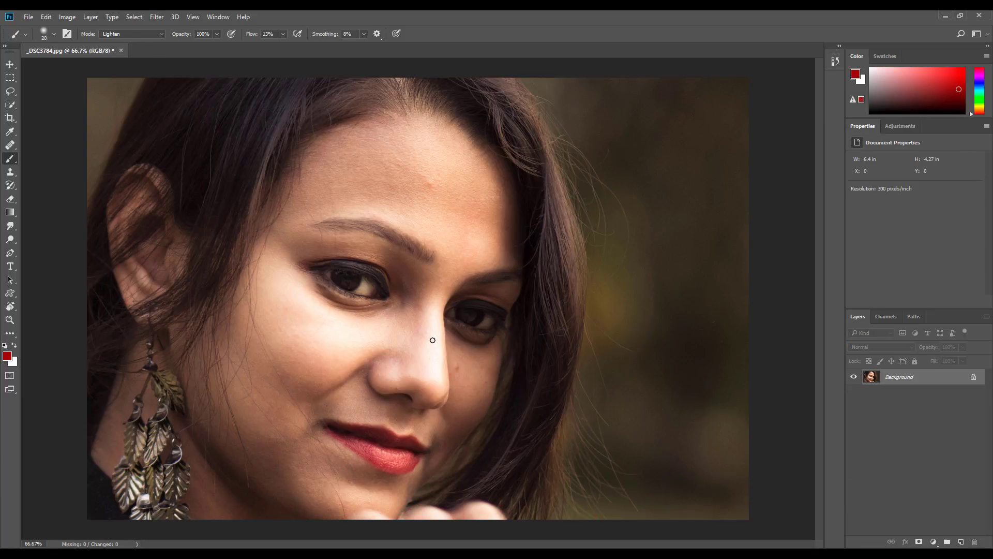
- Duplicate the Background layer and make the copy the active layer
left_click_drag(925, 376, 961, 541)
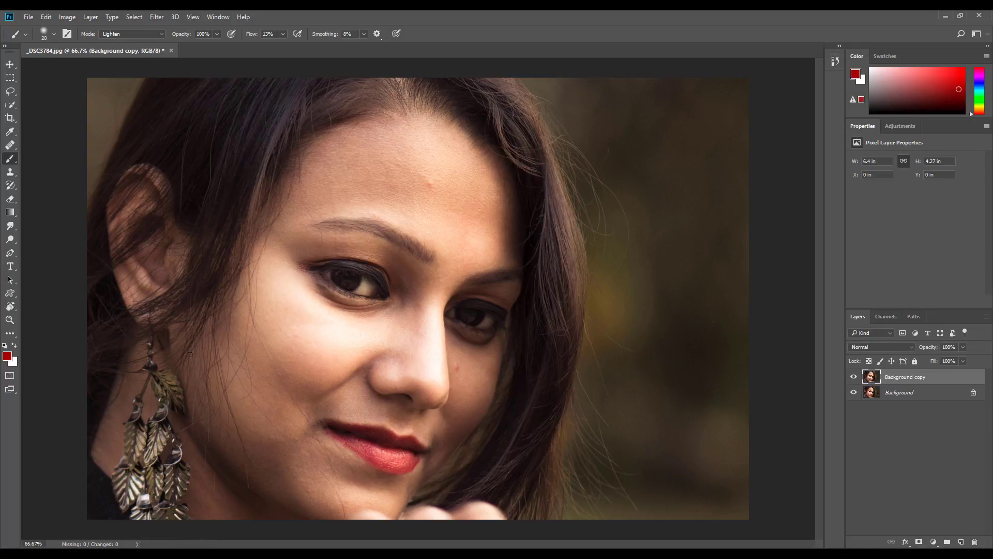
left_click(942, 393)
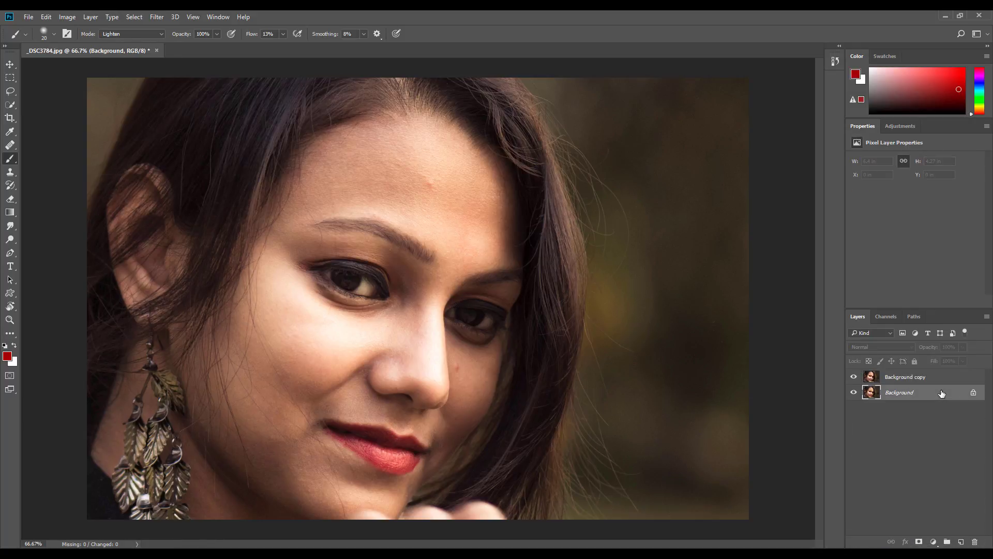
left_click(924, 382)
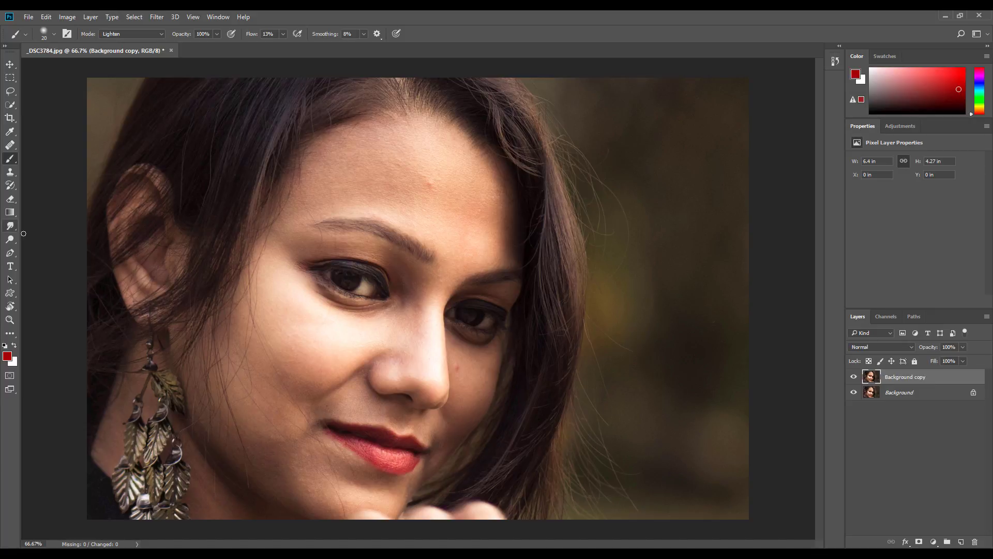
- Clone hair over the fingers at the photo's lower edge using the Clone Stamp with a brush size of 50
left_click(10, 172)
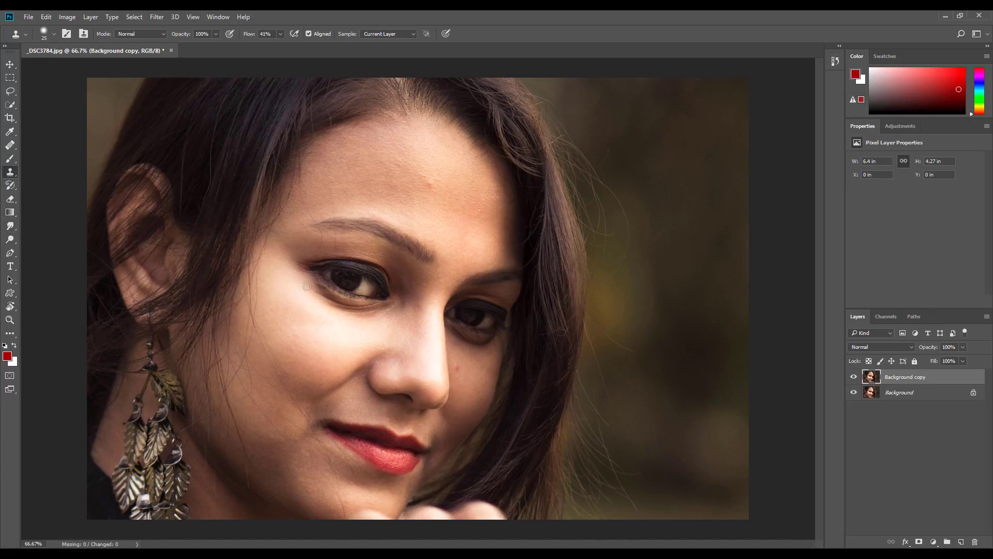
key("bracketright")
key("bracketright")
key("bracketright")
key("bracketright")
key("bracketleft")
mouse_move(497, 508)
left_mouse_down()
mouse_move(489, 512)
mouse_move(505, 516)
mouse_move(455, 515)
mouse_move(468, 518)
left_mouse_up()
key("alt")
left_click(492, 508, "alt")
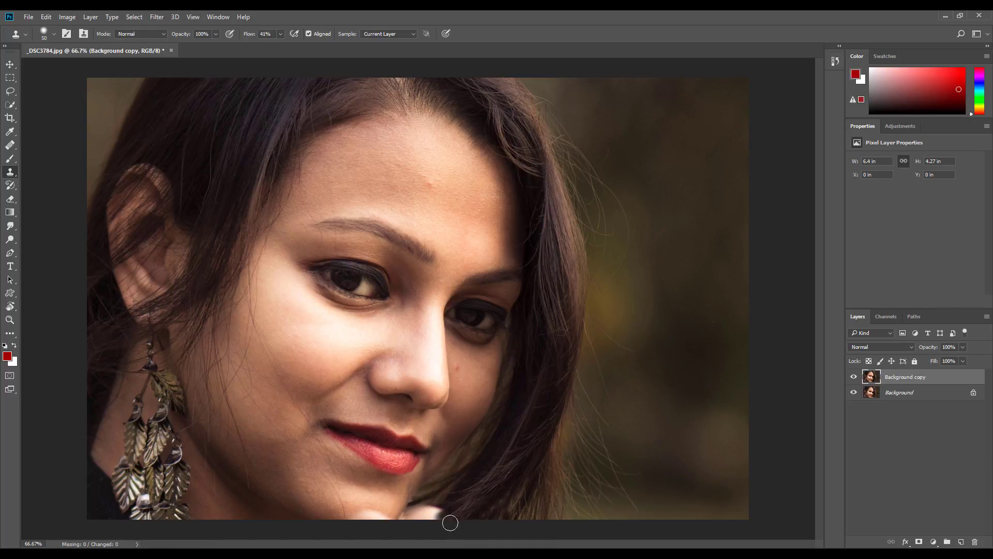
left_click(428, 514, "alt")
left_click_drag(439, 511, 437, 511)
- Clone sampled hair over the remaining finger beside the chin and set the Clone Stamp's Flow to 100%
key("alt")
left_click(468, 449, "alt")
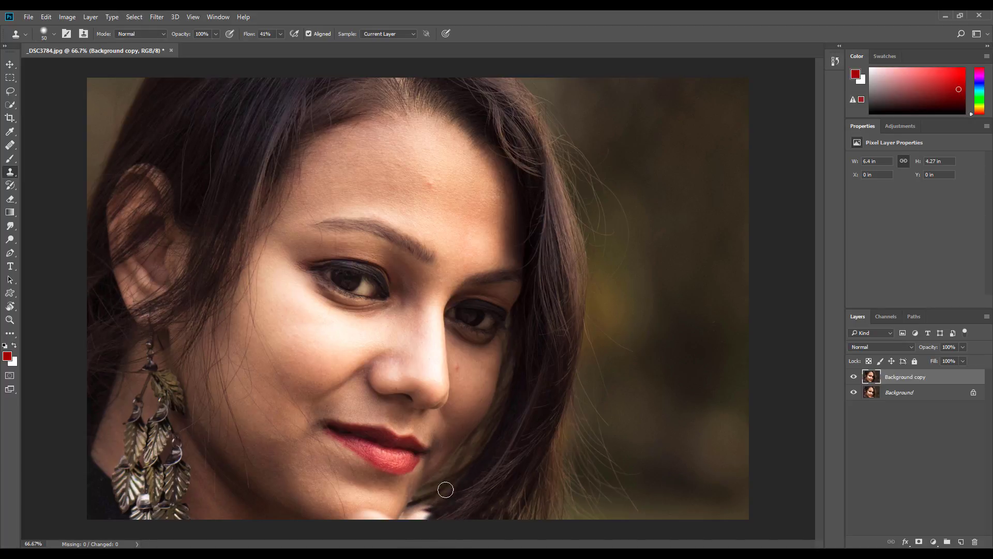
left_click_drag(422, 514, 409, 518)
left_click_drag(280, 34, 376, 39)
left_click(527, 408)
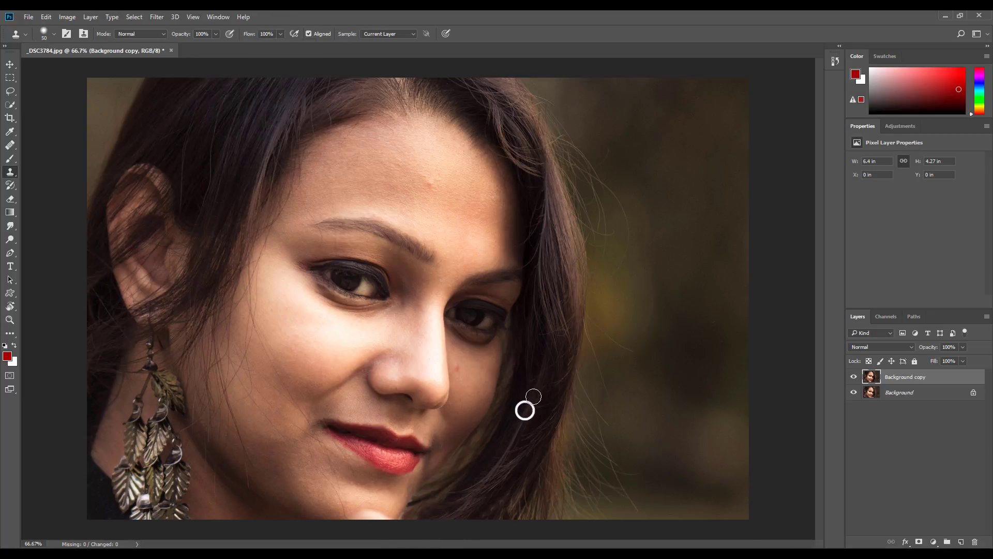
- Set the Clone Stamp brush's Hardness to 26% and undo the last stroke
right_click(569, 403)
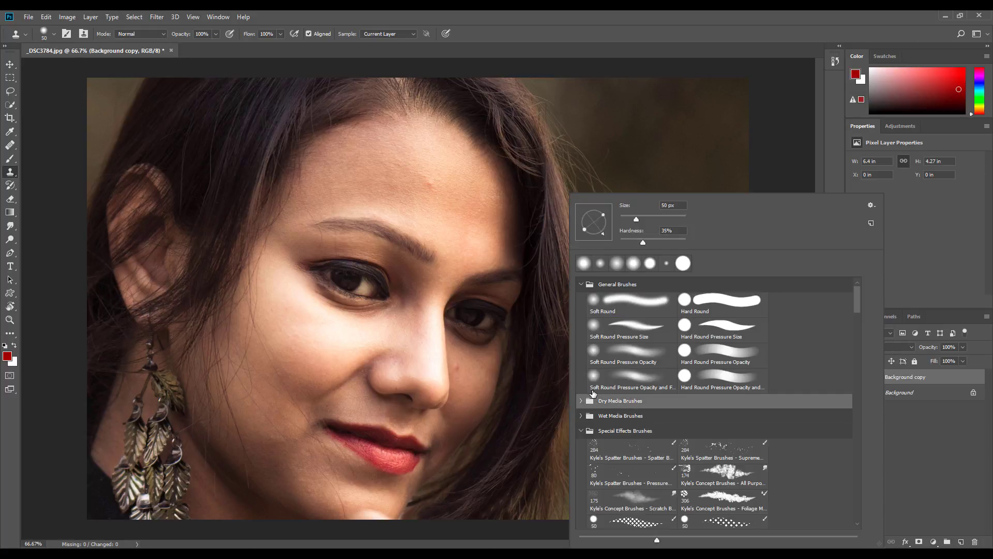
right_click(593, 395)
left_click(682, 233)
left_click(637, 241)
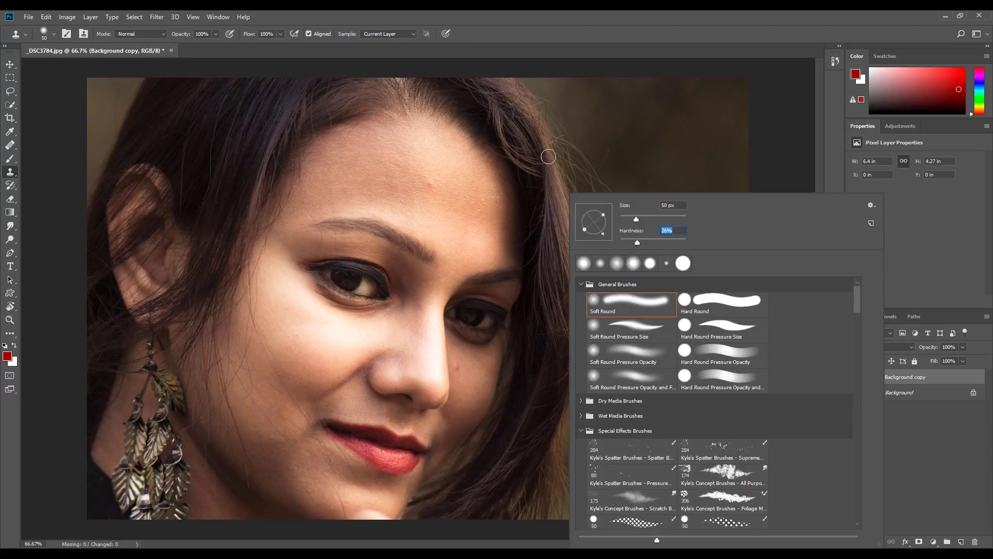
left_click(456, 53)
key("ctrl+z")
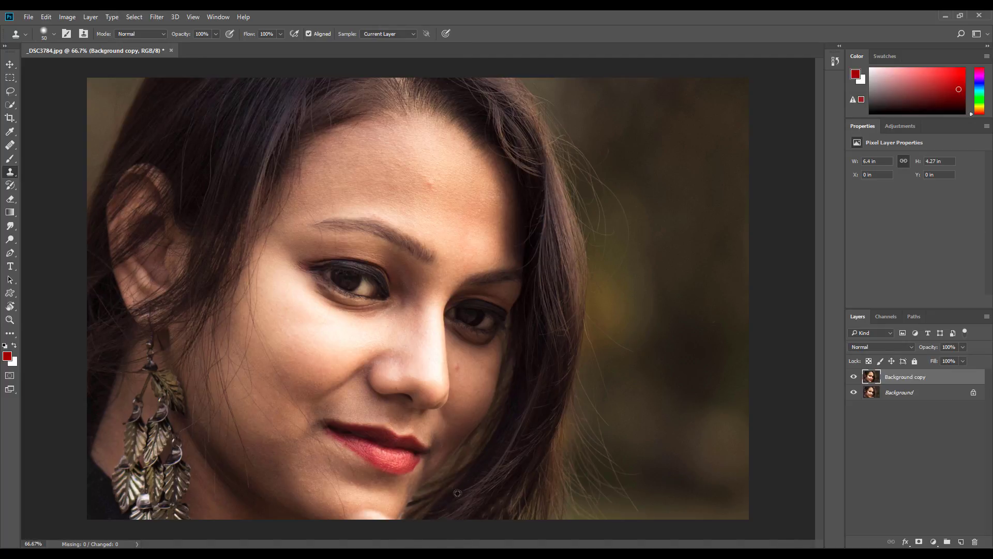
- Clone nearby hair strands over the finger remnants between the chin and the hair at the lower edge
key("alt")
left_click(456, 508, "alt")
left_click(430, 521)
left_click(468, 500, "alt")
left_click(431, 525)
left_click(471, 448, "alt")
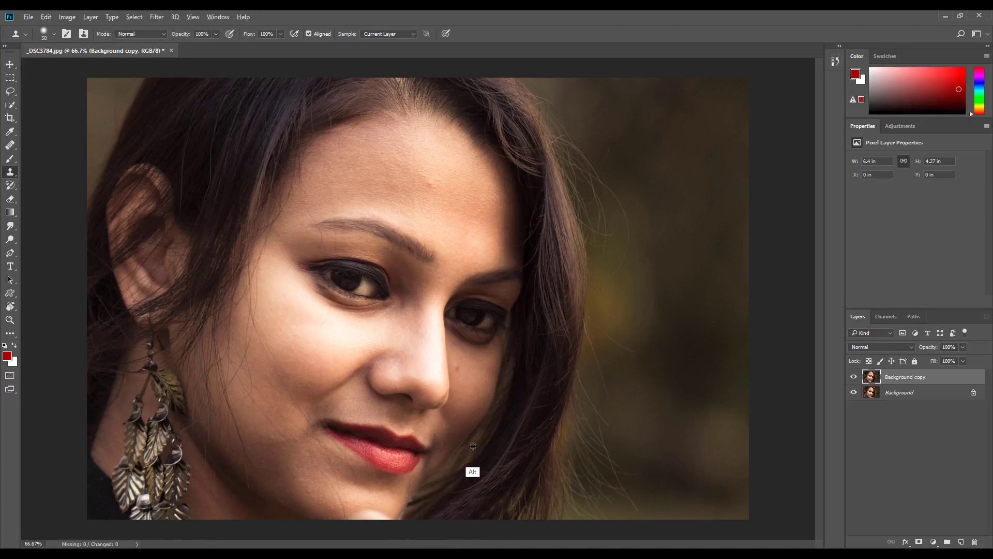
left_click_drag(436, 492, 423, 506)
- Reduce the Clone Stamp size to 25 and refine the cloned hair beside the chin at 100% zoom
key("ctrl+plus")
scroll(467, 509, "down", 5)
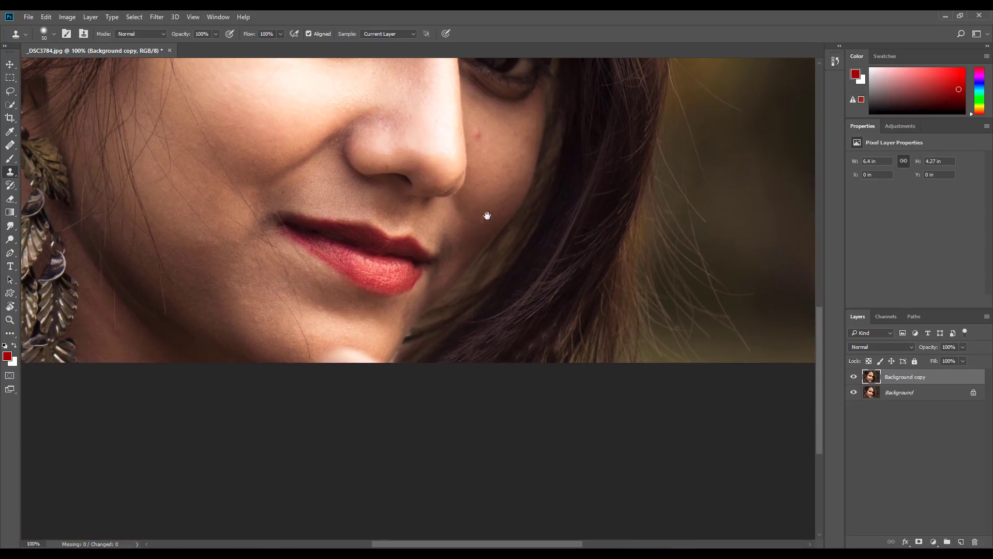
key("bracketleft")
key("bracketleft")
key("bracketleft")
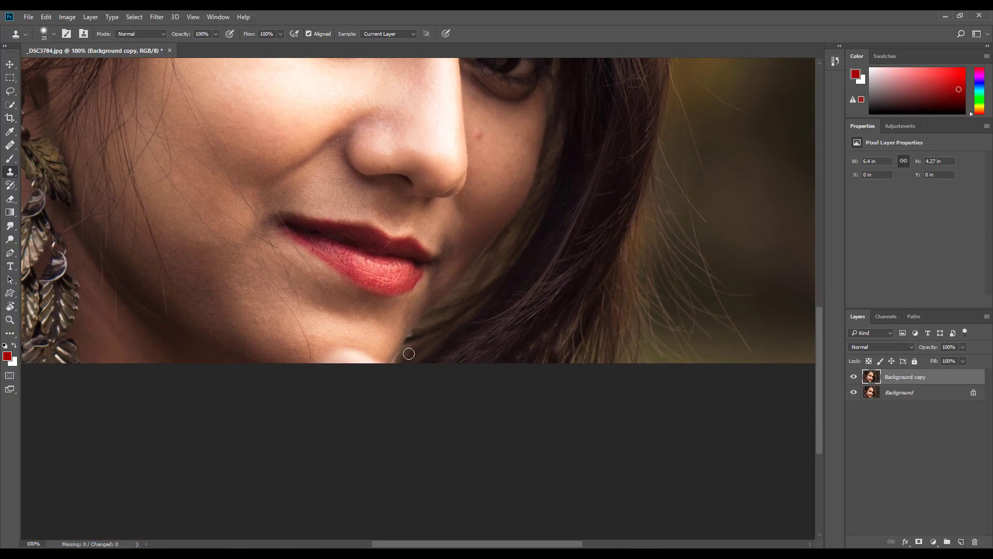
right_click(479, 310)
left_click(417, 353, "alt")
left_click_drag(520, 338, 517, 350)
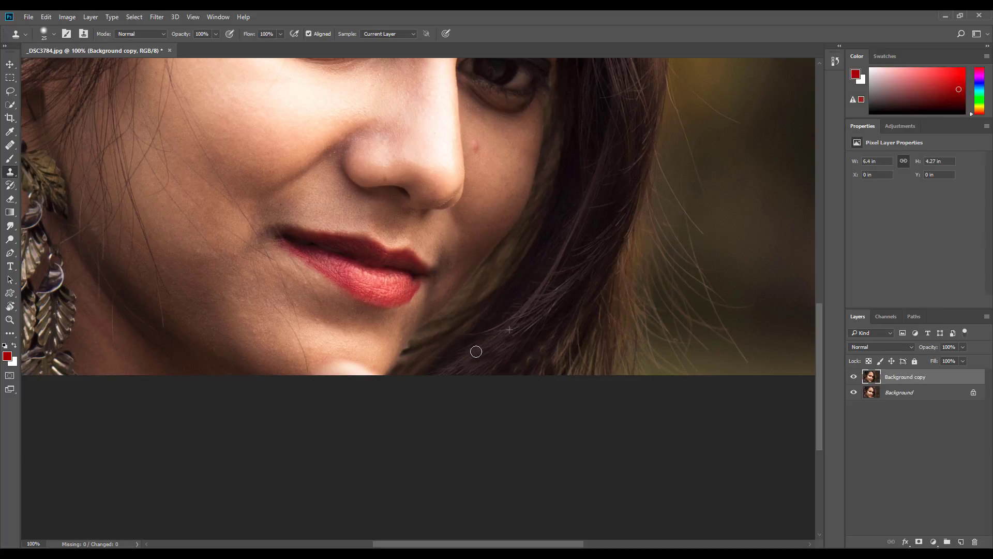
- Resample from the surrounding strands and blend the cloned hair along the photo's lower edge
left_click(548, 337, "alt")
left_click_drag(532, 354, 540, 345)
right_click(577, 318)
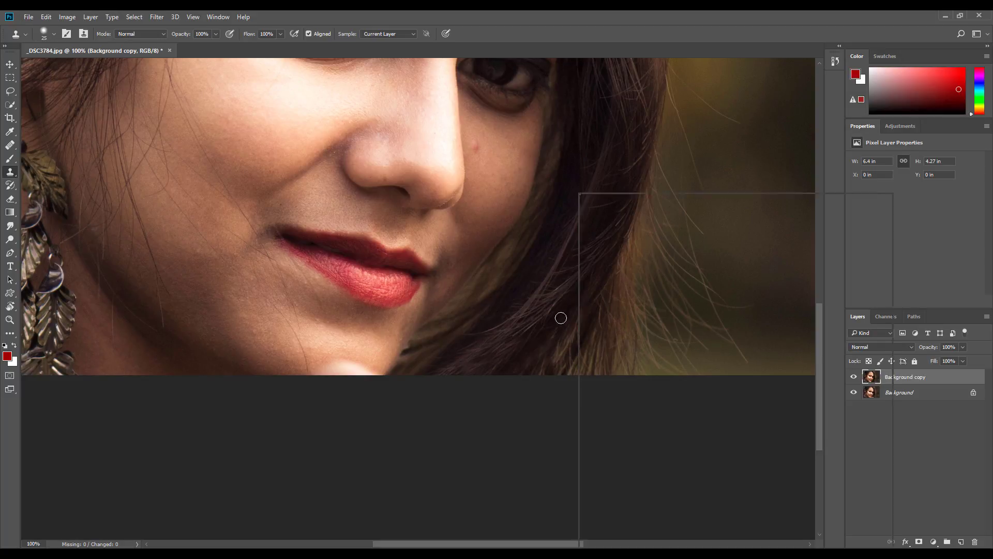
left_click(445, 50)
left_click(556, 317, "alt")
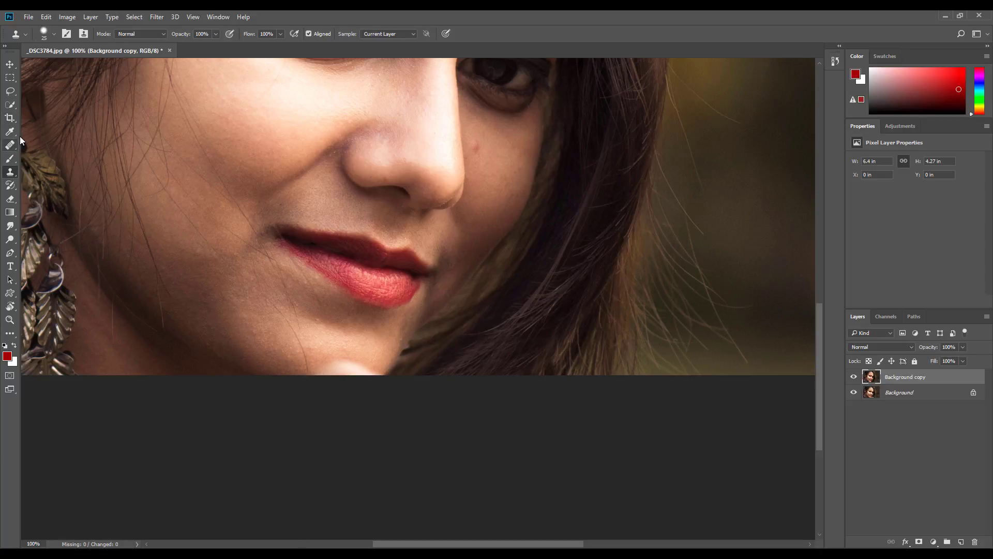
- Patch the bright spot on the chin at the photo's lower edge with nearby chin skin, and deselect
left_click(10, 146)
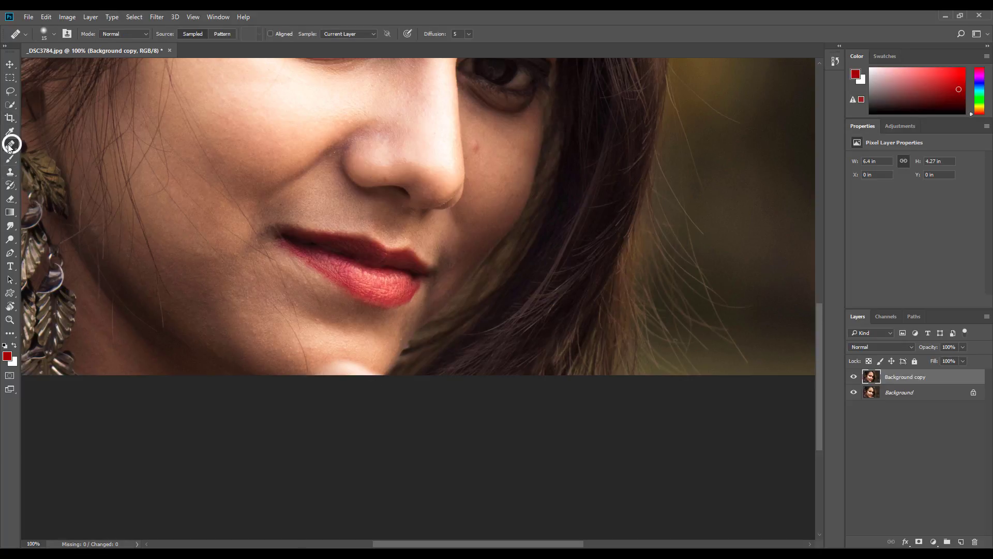
right_click(10, 146)
left_click(44, 164)
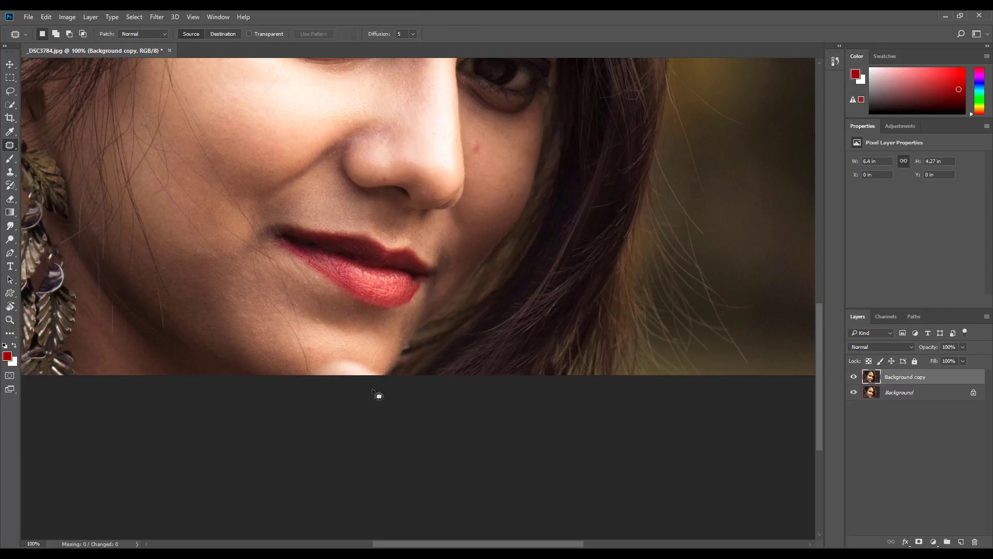
mouse_move(308, 375)
left_mouse_down()
mouse_move(343, 356)
mouse_move(370, 361)
mouse_move(364, 407)
left_mouse_up()
key("alt")
mouse_move(366, 364)
left_mouse_down()
mouse_move(397, 376)
mouse_move(352, 347)
mouse_move(338, 369)
mouse_move(310, 358)
mouse_move(306, 383)
mouse_move(318, 361)
mouse_move(307, 392)
mouse_move(282, 424)
mouse_move(326, 361)
mouse_move(369, 361)
mouse_move(382, 382)
mouse_move(327, 359)
mouse_move(363, 359)
mouse_move(381, 393)
left_mouse_up()
key("alt")
key("ctrl+d")
key("ctrl+d")
left_click_drag(332, 359, 361, 351)
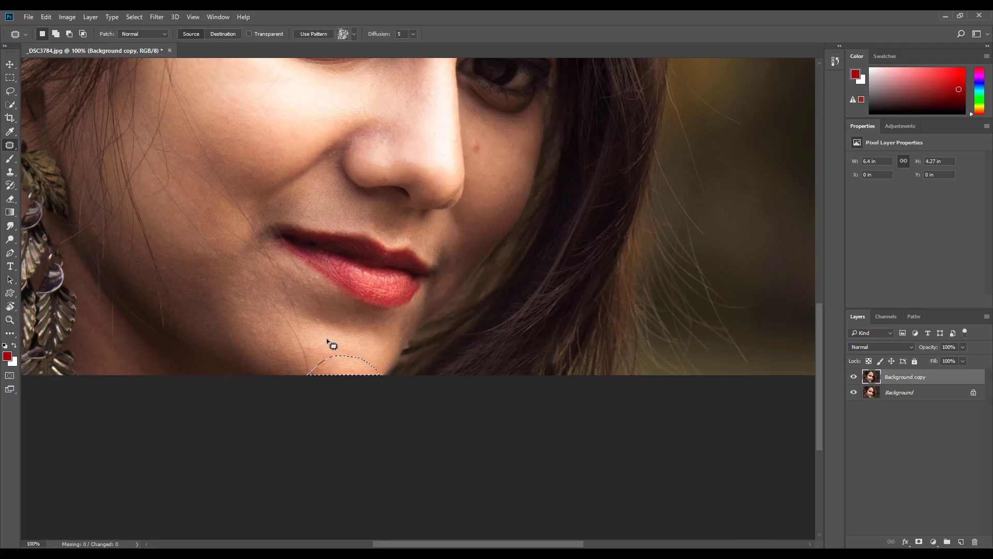
left_click(347, 387)
- Sample clean chin skin with the Healing Brush and even out the patched area along the chin's lower edge
right_click(18, 147)
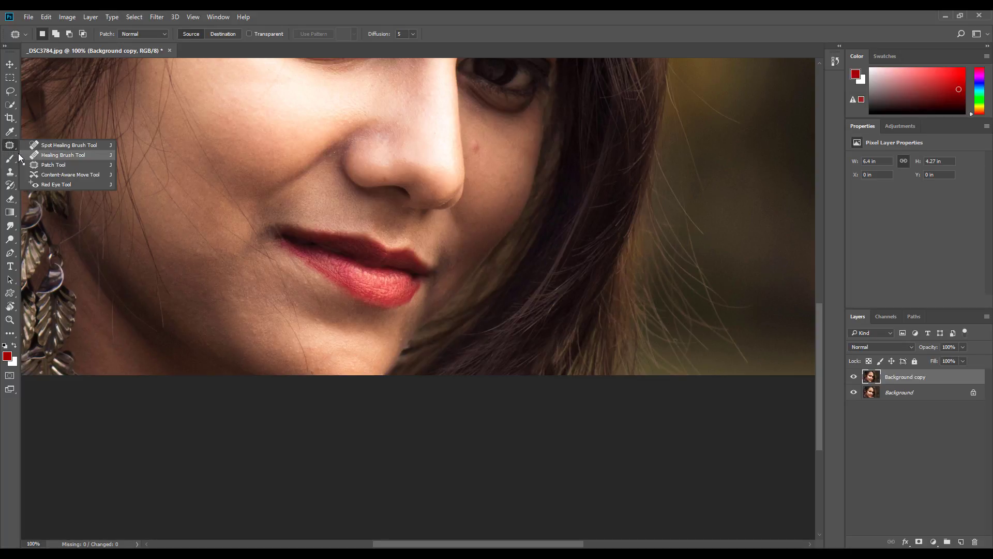
left_click(57, 155)
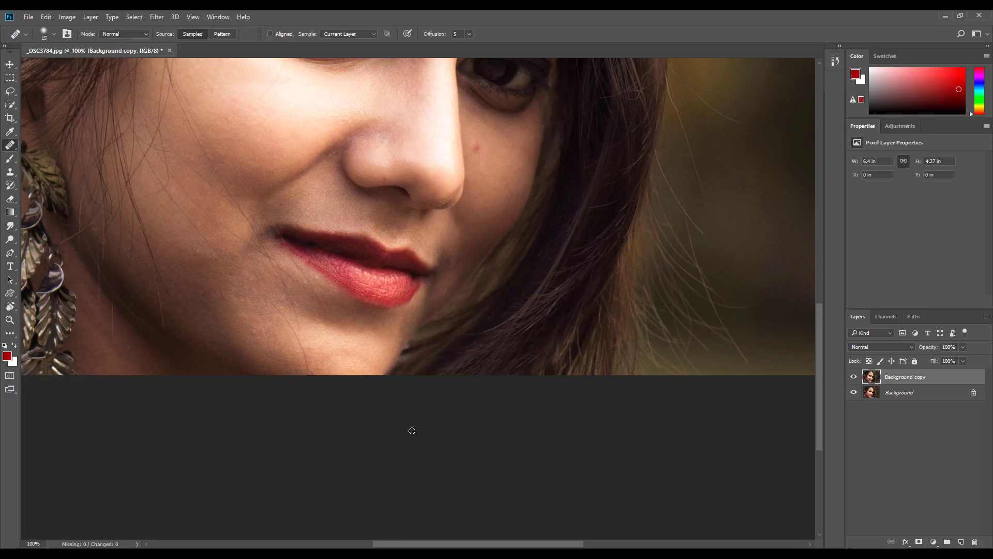
key("alt")
key("alt")
key("alt")
left_click(361, 350, "alt")
left_click(352, 354)
left_click(330, 340, "alt")
left_click(332, 339, "alt")
left_click(329, 356)
- Resample nearby skin and heal the uneven patches from the chin's lower edge up toward the corner of the mouth
left_click(309, 351, "alt")
left_click(324, 350, "alt")
left_click(291, 367, "alt")
left_click(308, 358)
left_click(302, 293)
left_click(278, 334, "alt")
left_click(283, 316)
left_click(270, 316, "alt")
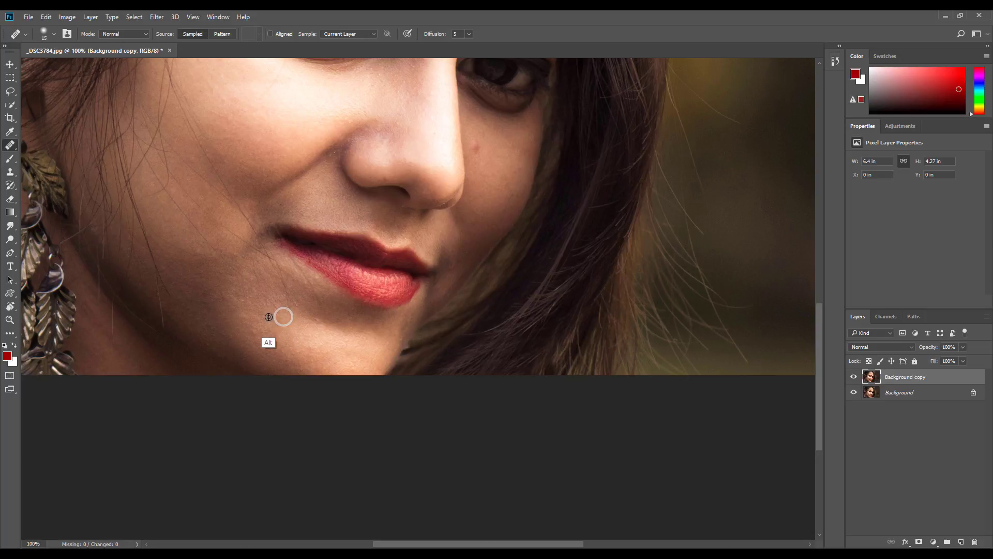
- Heal the small marks on the skin just below the mouth corner near the earring side
left_click(303, 301, "alt")
left_click(295, 305)
left_click(290, 300, "alt")
left_click(281, 278)
left_click(291, 292, "alt")
left_click(265, 294, "alt")
- Heal the marks on the lower cheek between the mouth corner and the jaw, resampling adjacent skin
left_click(243, 266, "alt")
left_click(235, 269)
left_click(241, 290, "alt")
left_click(224, 258)
left_click(229, 279, "alt")
left_click(221, 266)
left_click(214, 267, "alt")
left_click(213, 254)
- Smooth the remaining uneven skin between the lower lip and the chin with the Healing Brush
left_click(339, 300, "alt")
left_click(308, 312)
left_click(305, 305, "alt")
left_click(299, 287, "alt")
left_click(321, 292, "alt")
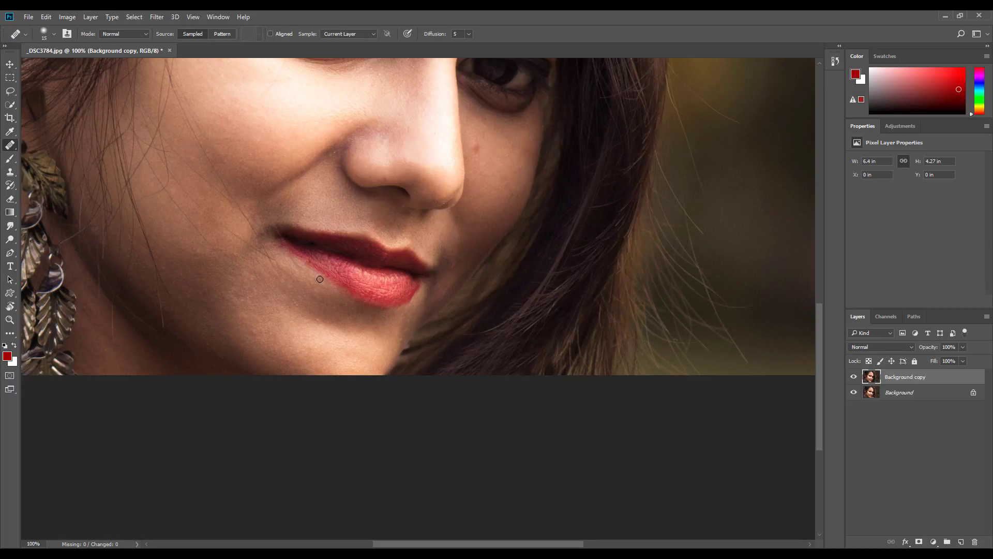
left_click(308, 313, "alt")
left_click(316, 333)
left_click(289, 298, "alt")
left_click(303, 300)
left_click(295, 290, "alt")
left_click(287, 285)
- Sample skin at the mouth corner and heal the marks around the edge of the lips
left_click(282, 229, "alt")
mouse_move(287, 232)
left_mouse_down()
mouse_move(277, 229)
mouse_move(295, 250)
left_mouse_up()
left_click(271, 262)
- Heal the stray marks on the outer cheek on the earring side using sampled cheek skin
left_click_drag(267, 198, 276, 289)
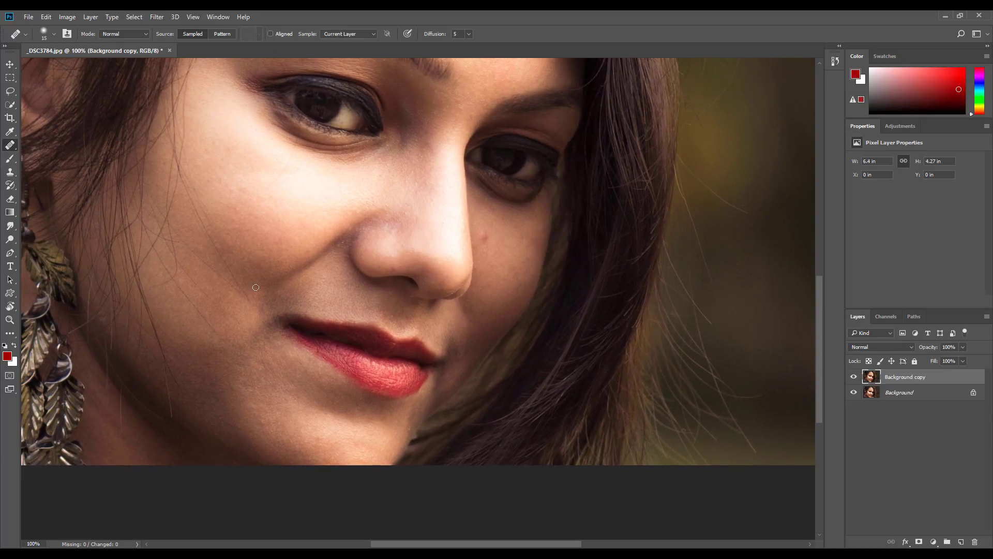
left_click_drag(268, 215, 267, 243)
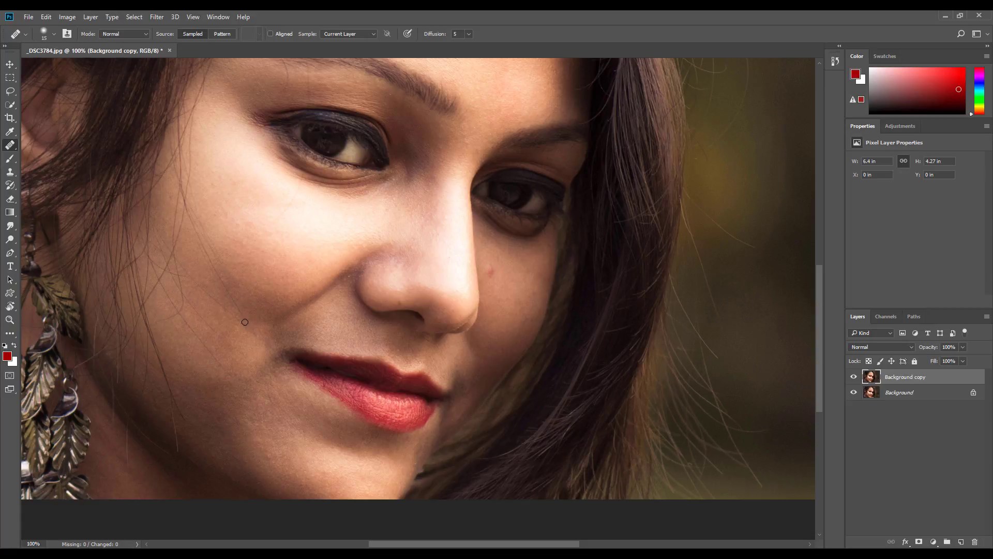
left_click(246, 289, "alt")
left_click(222, 226, "alt")
left_click_drag(213, 228, 206, 227)
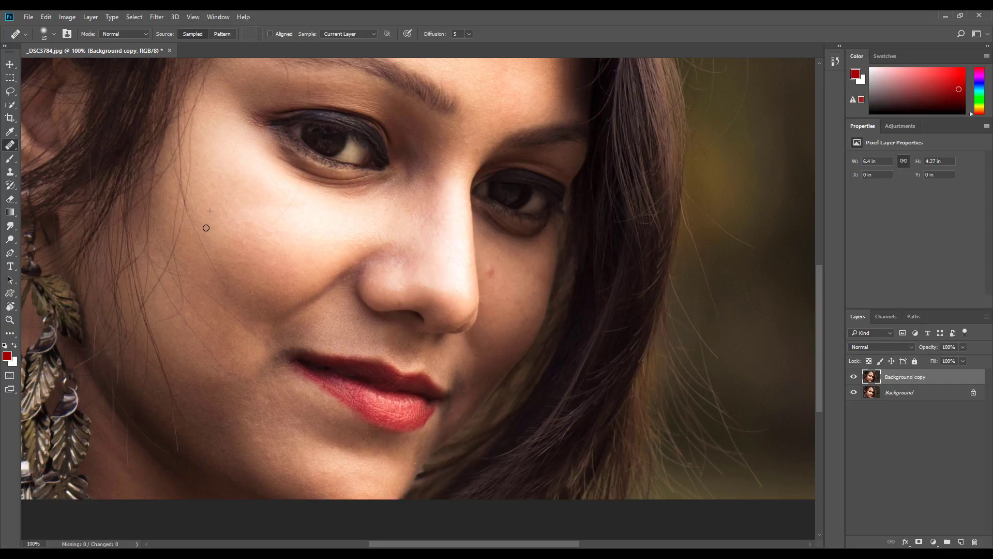
left_click(240, 305, "alt")
- Heal the small blemishes on the upper cheek beneath the eye nearer the earring
left_click(266, 213, "alt")
mouse_move(286, 207)
left_mouse_down()
mouse_move(300, 184)
mouse_move(278, 194)
mouse_move(277, 209)
mouse_move(271, 202)
left_mouse_up()
left_click(308, 209, "alt")
left_click(294, 200, "alt")
left_click(295, 211, "alt")
left_click_drag(278, 212, 276, 208)
- Heal the stray hairs and marks around the outer end of the eyebrow nearer the earring
left_click_drag(318, 169, 316, 310)
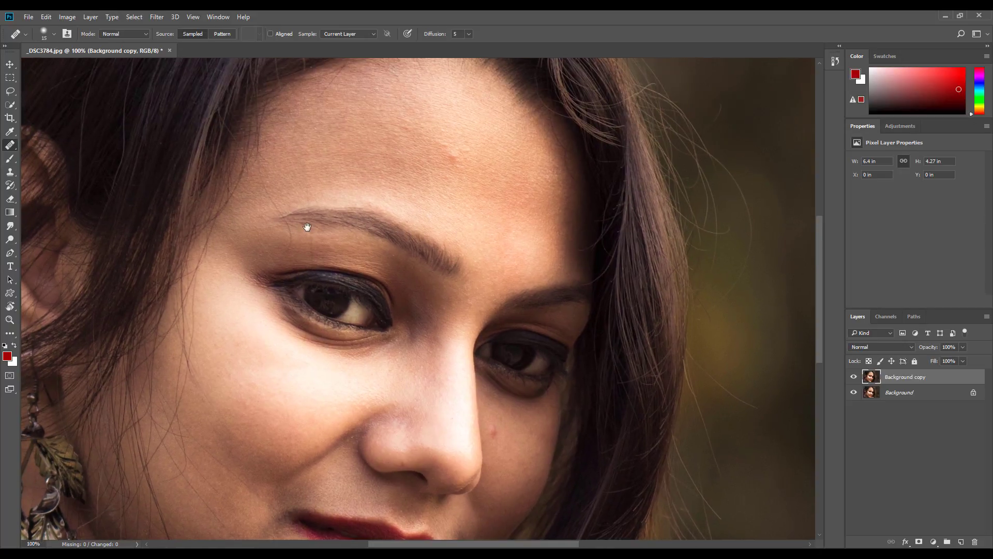
left_click_drag(308, 199, 309, 202)
left_click(308, 122, "alt")
left_click(324, 199, "alt")
left_click(312, 205)
left_click(326, 204, "alt")
left_click_drag(315, 221, 315, 223)
left_click(323, 217, "alt")
- Heal the stray hairs between the eyebrow's outer end and the upper eyelid, sampling the nearby lid skin
left_click(321, 238, "alt")
left_click(316, 253, "alt")
left_click(326, 238, "alt")
left_click(296, 252, "alt")
left_click(300, 264, "alt")
left_click_drag(296, 231, 288, 238)
- Clone clean cheek skin over the stray hair strands beside the earring with a size 7 Clone Stamp at 300% zoom
left_click(261, 358)
left_click_drag(193, 372, 240, 293)
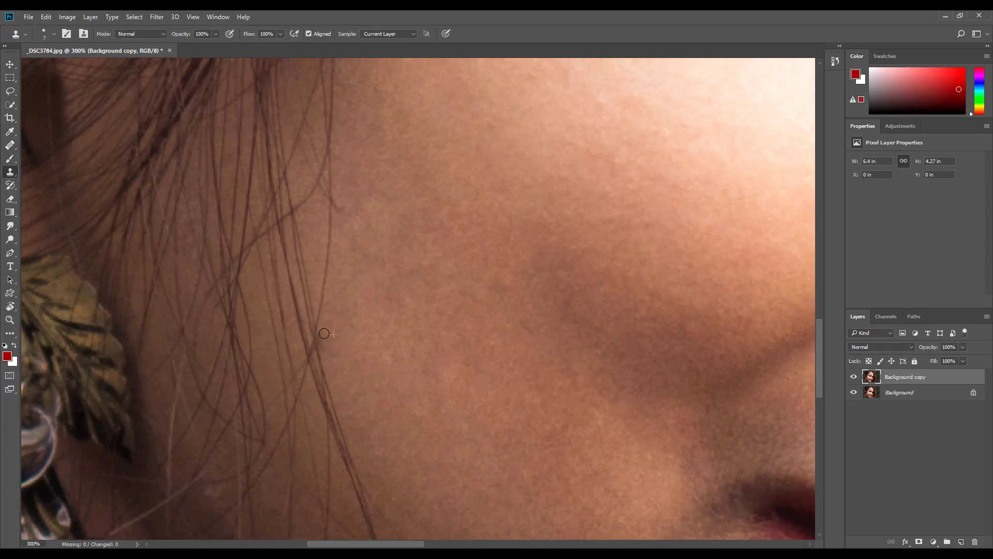
left_click(340, 295)
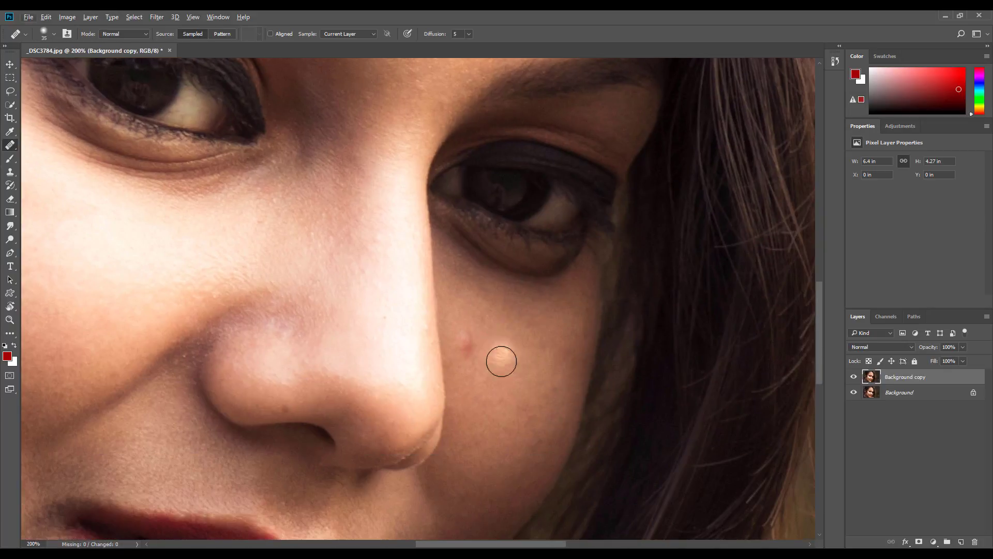
- Heal the red blemish on the far cheek and the small spot on the nose with the Healing Brush
left_click(464, 344)
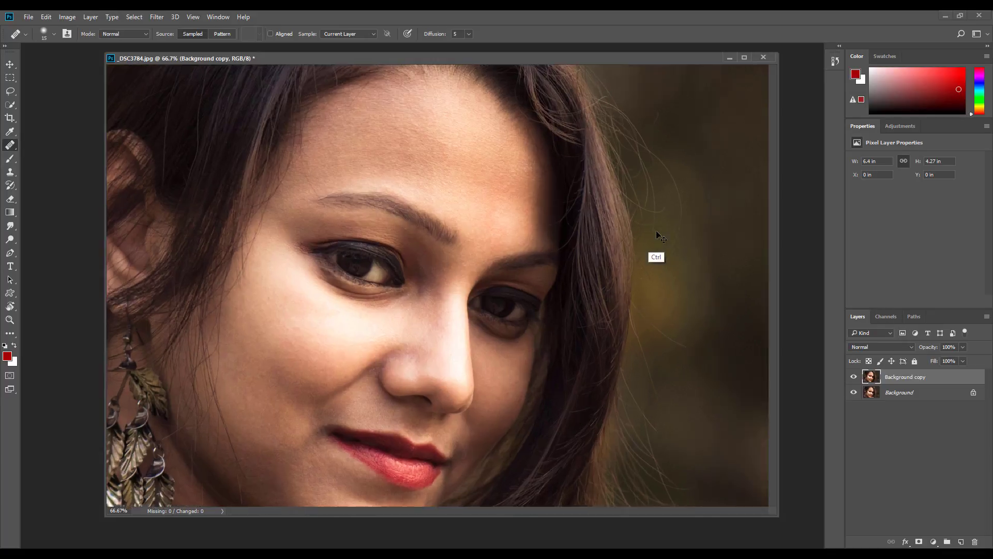
key("ctrl+plus")
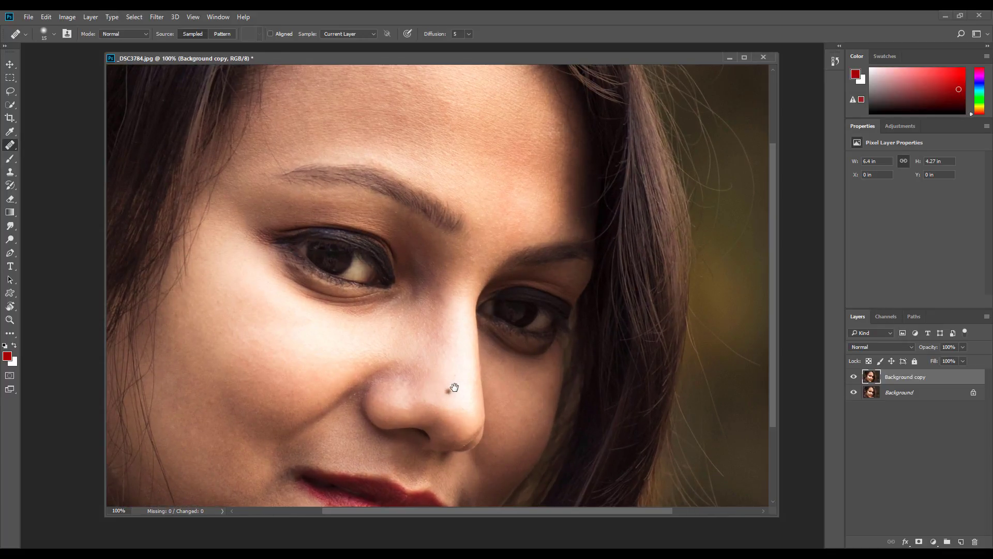
left_click(452, 388, "alt")
left_click(463, 377)
- Duplicate the retouched layer twice and name the copies "color" and "texture"
left_click_drag(953, 380, 961, 539)
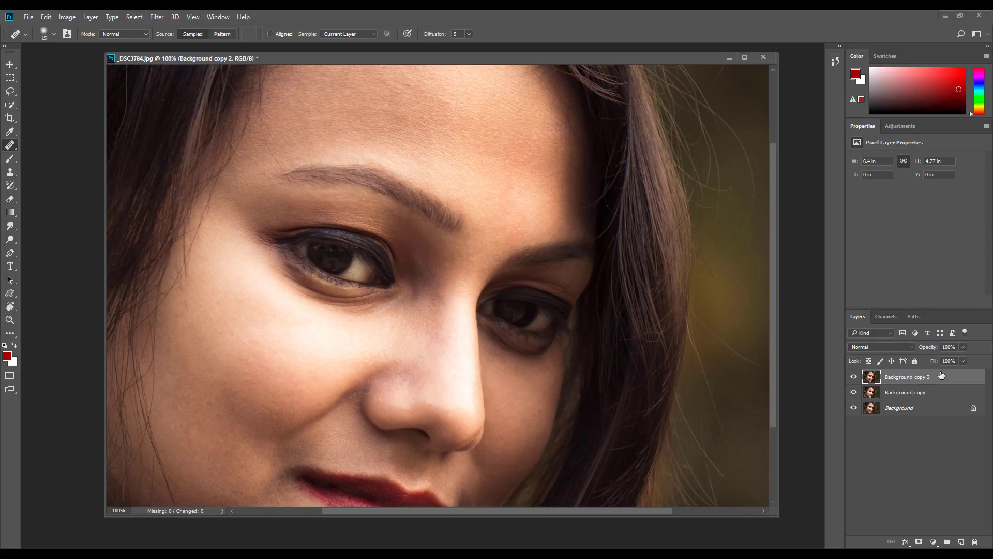
double_click(907, 377)
type("color")
key("Return")
left_click_drag(949, 409, 966, 540)
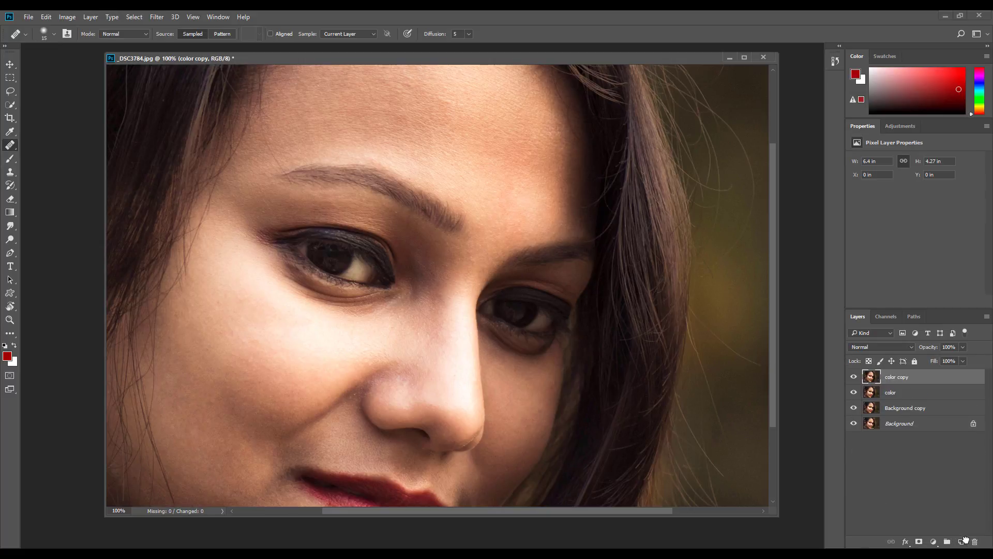
double_click(896, 377)
type("texture")
key("Return")
- Hide the texture layer and apply a Gaussian Blur with a 2.6-pixel radius to the color layer
left_click(900, 393)
left_click(854, 377)
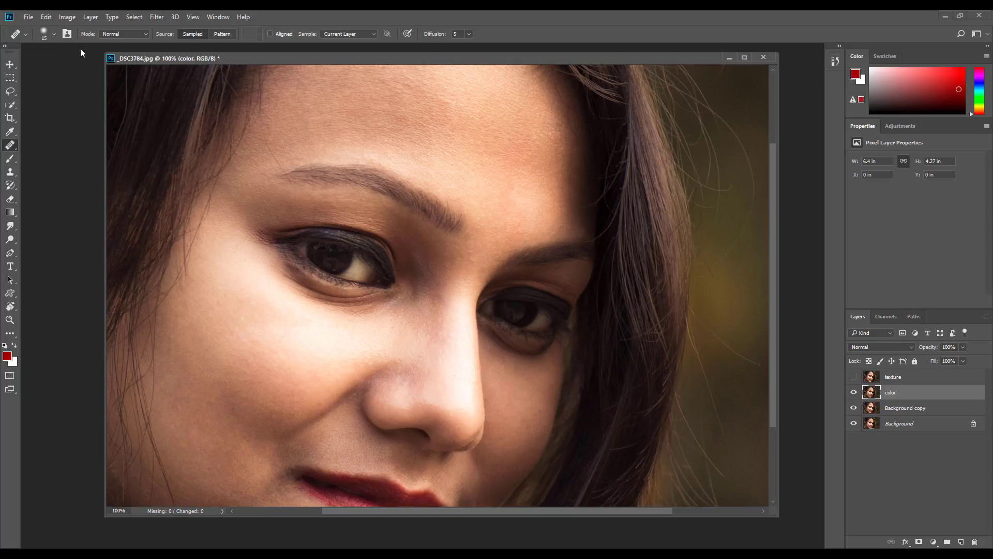
left_click(157, 17)
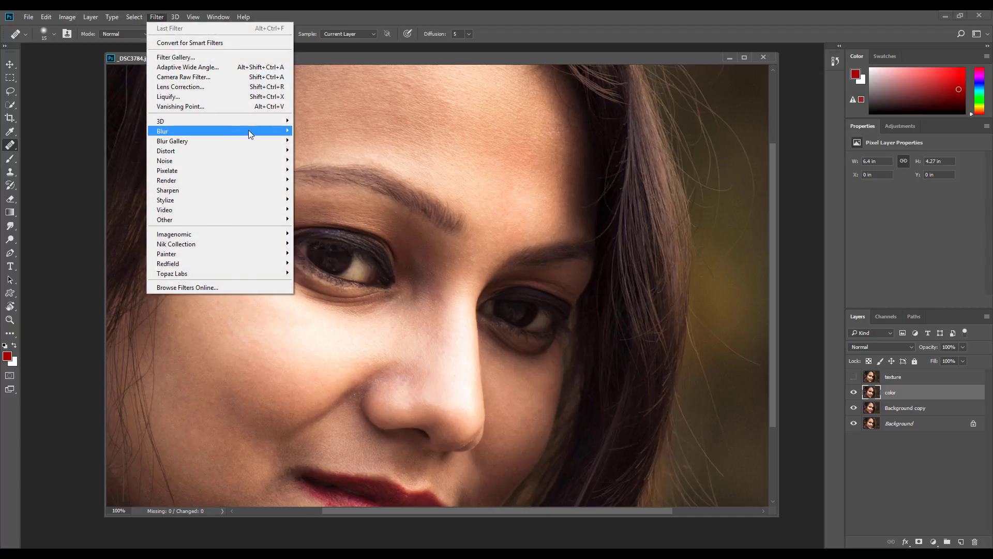
mouse_move(249, 131)
left_click(331, 170)
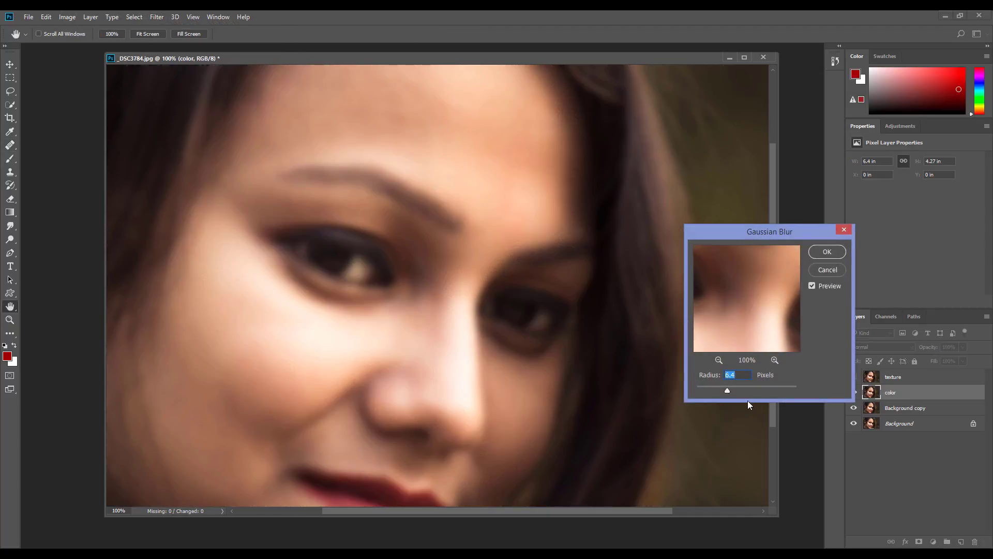
left_click_drag(727, 390, 705, 389)
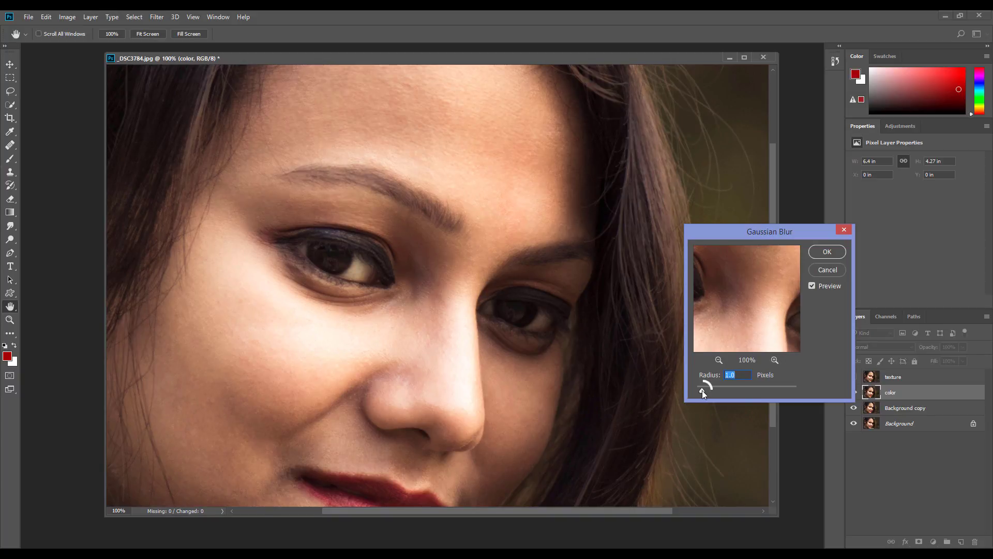
left_click_drag(712, 389, 712, 389)
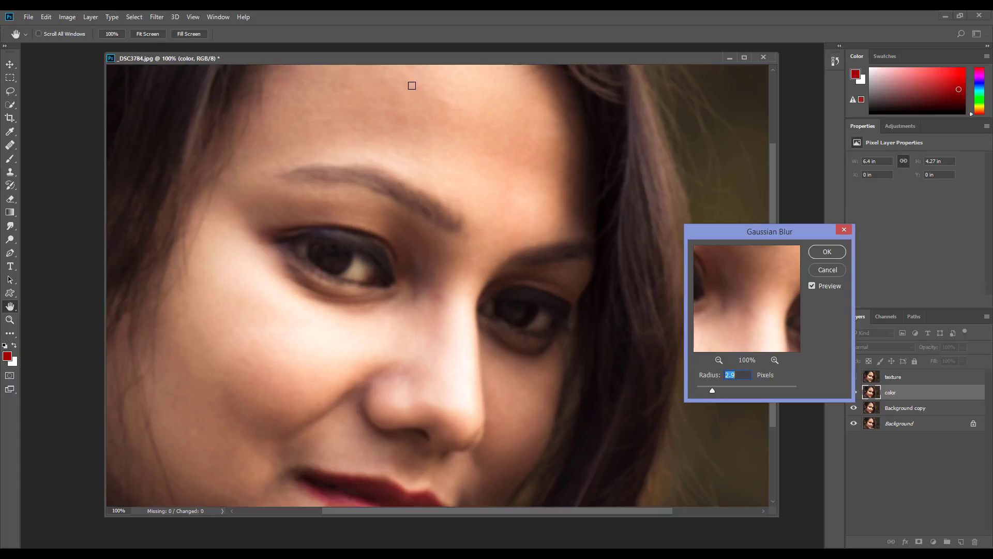
left_click(720, 389)
left_click_drag(709, 390, 708, 390)
type("2.6")
left_click(824, 252)
- Show and select the texture layer, and start Apply Image with the color layer as the source layer
left_click(854, 377)
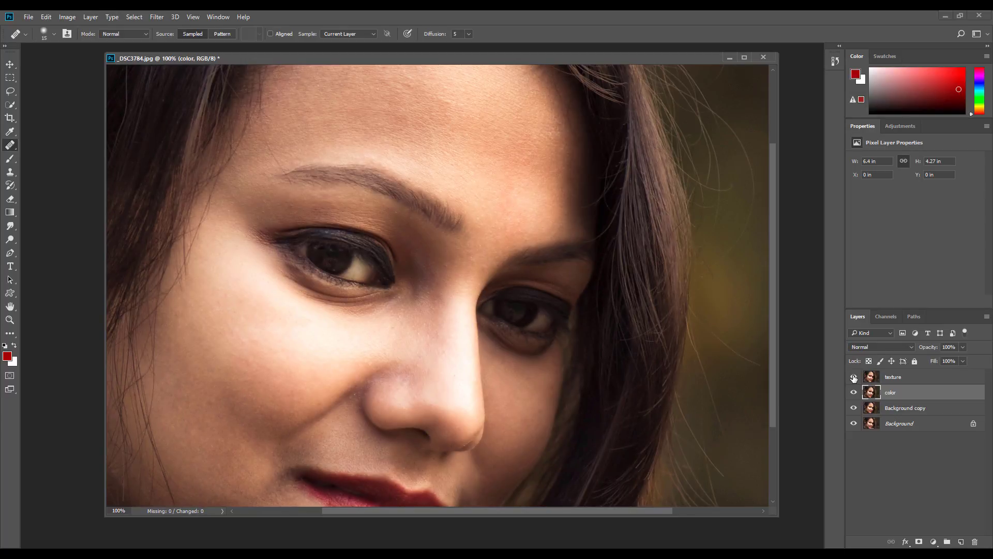
left_click(892, 377)
left_click(67, 16)
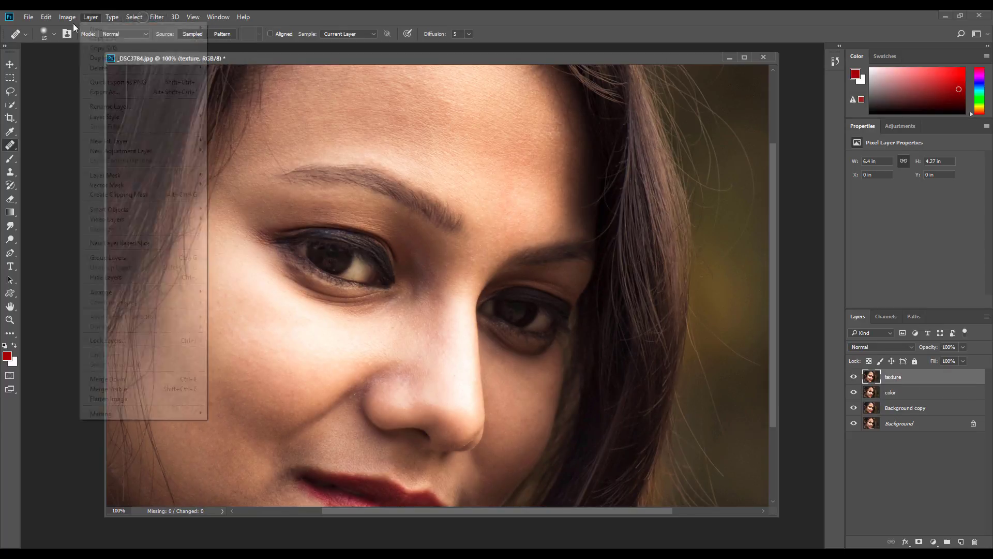
left_click(122, 164)
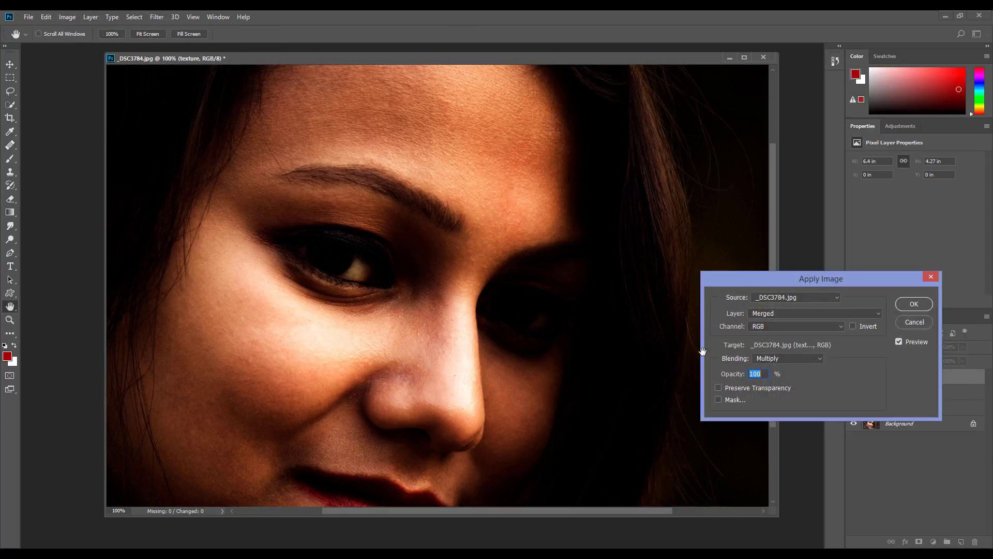
left_click_drag(849, 271, 691, 264)
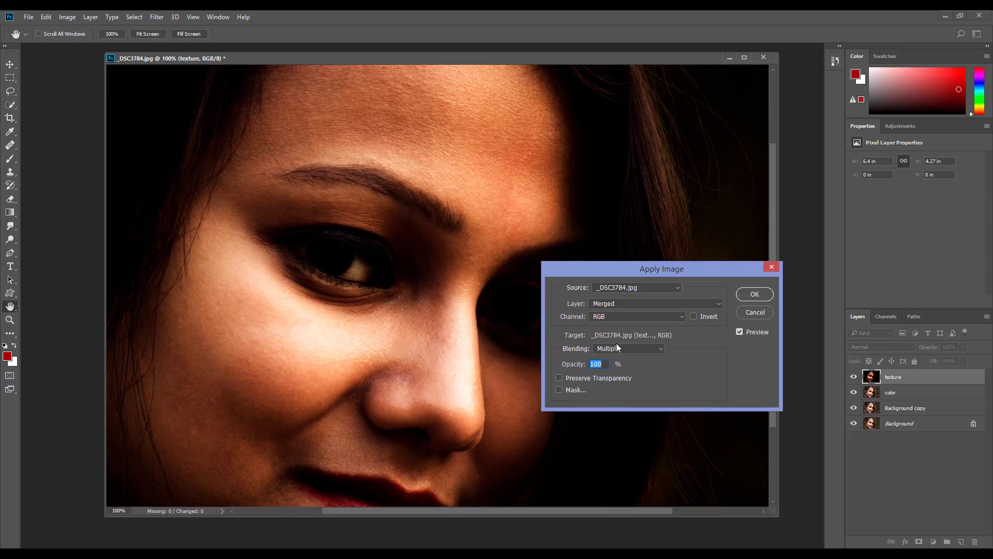
left_click(616, 316)
left_click(613, 321)
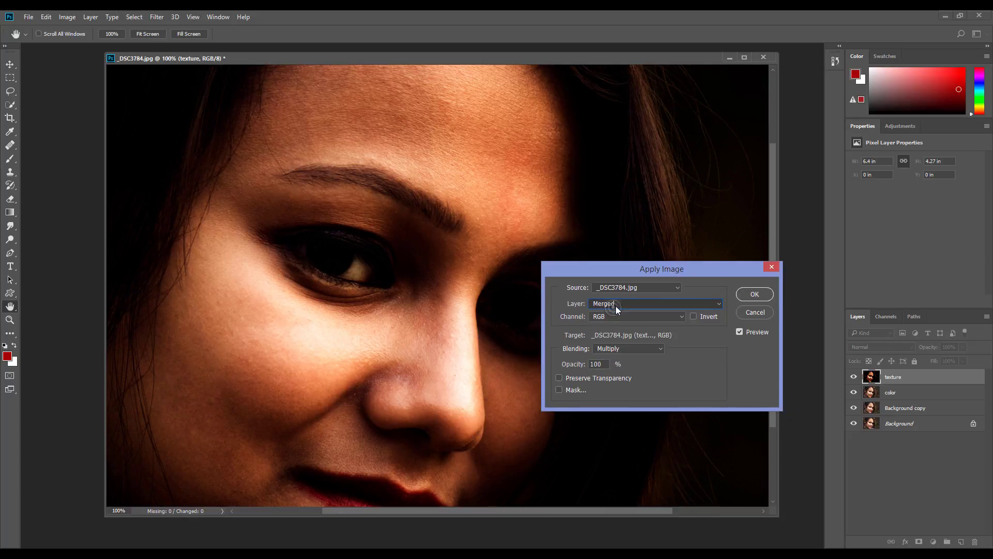
left_click(615, 305)
left_click(609, 333)
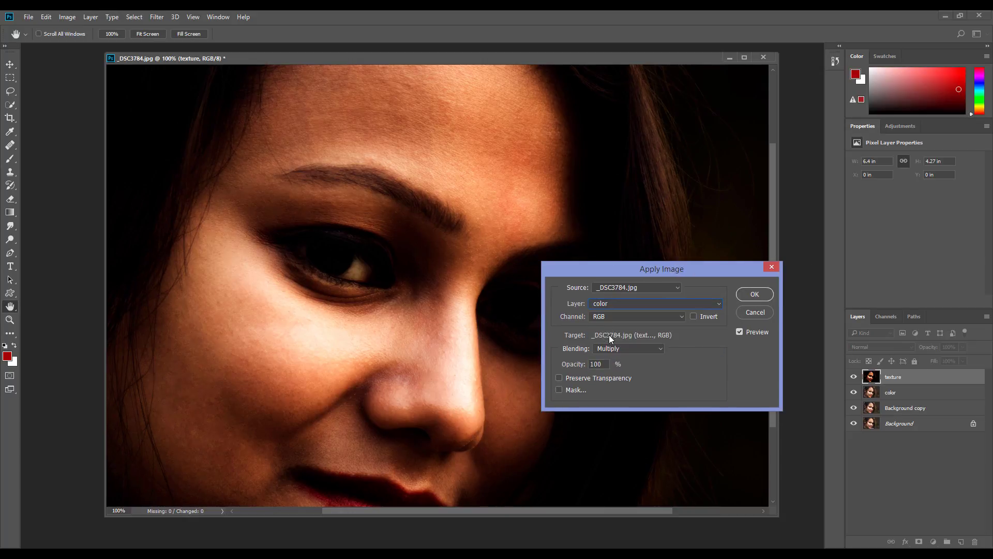
- Apply the image to the texture layer with Subtract blending, scale 2 and offset 128
left_click(612, 350)
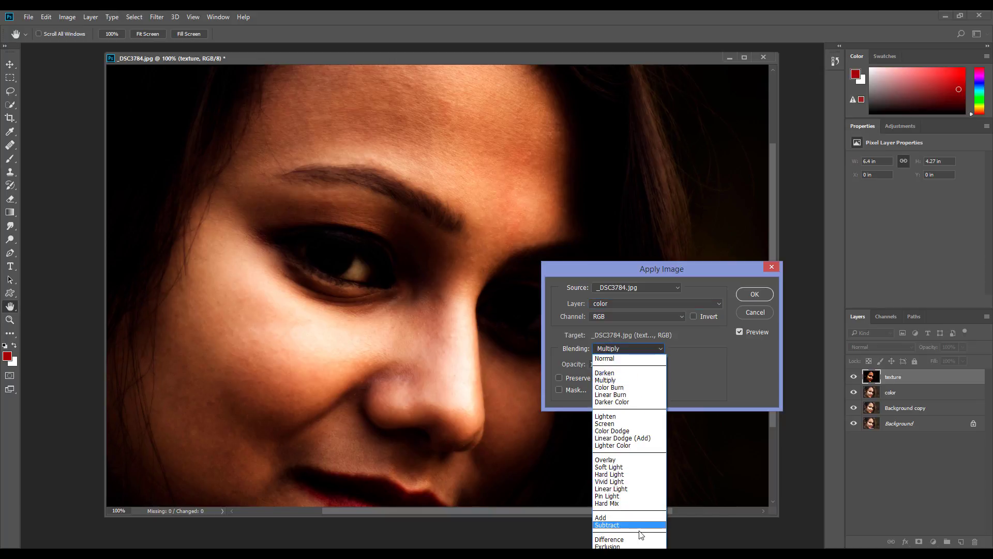
left_click(615, 525)
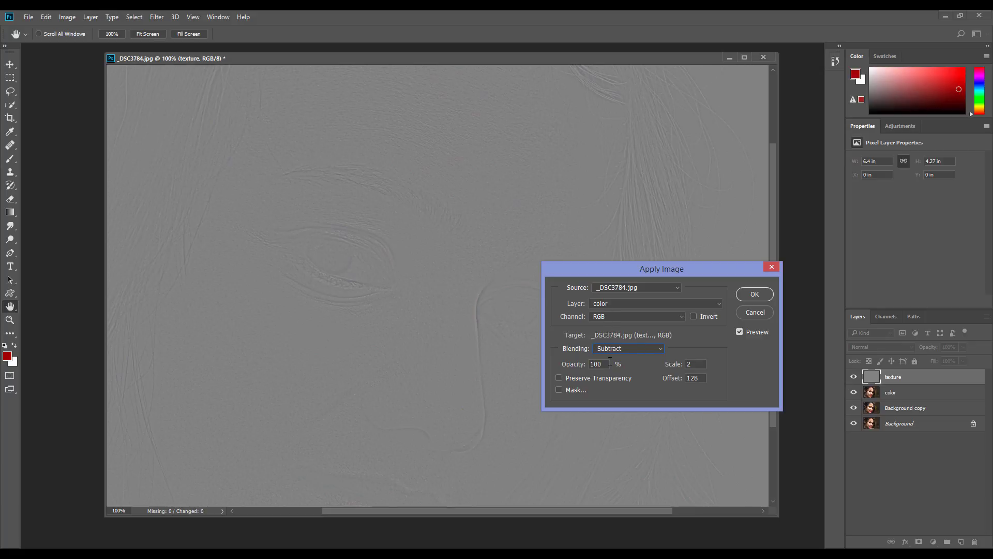
left_click(754, 295)
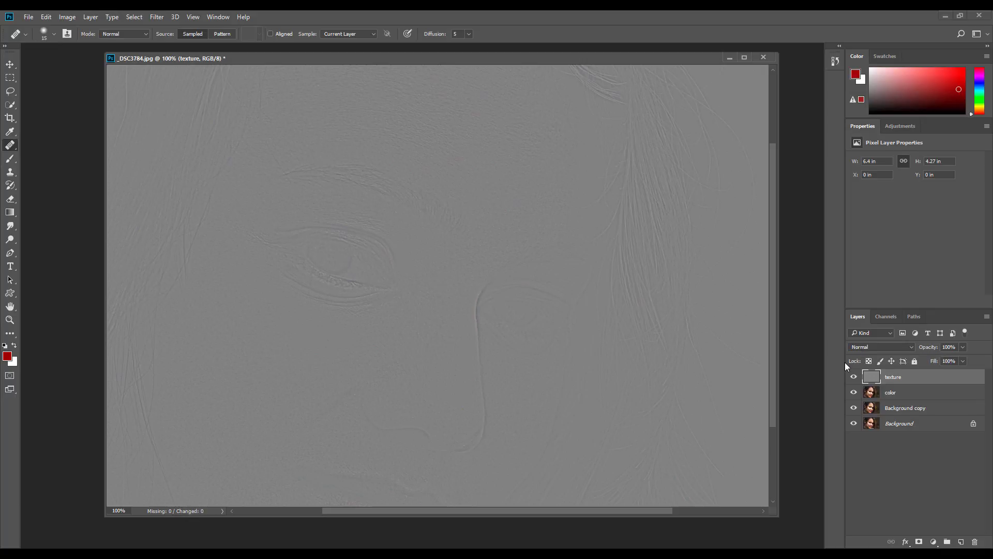
left_click(878, 348)
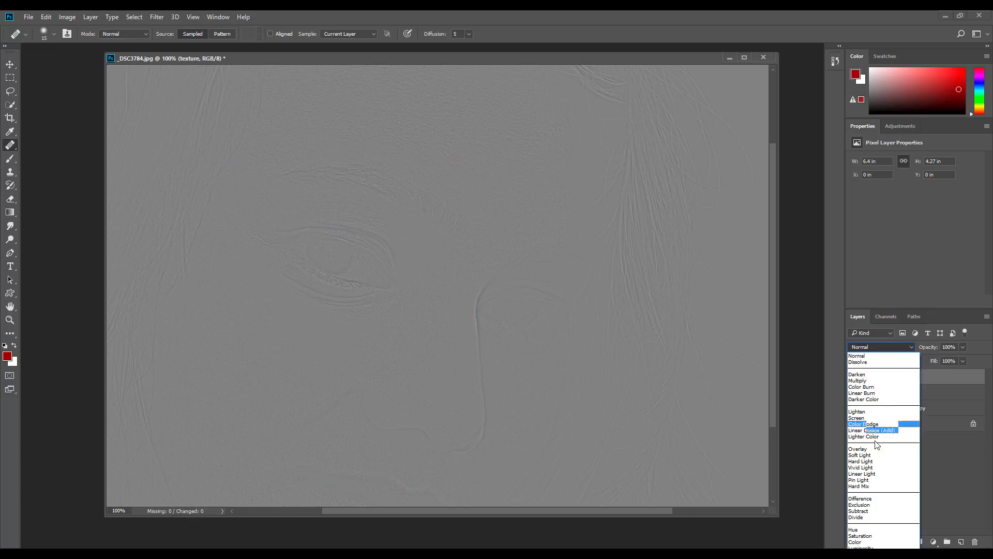
left_click(954, 376)
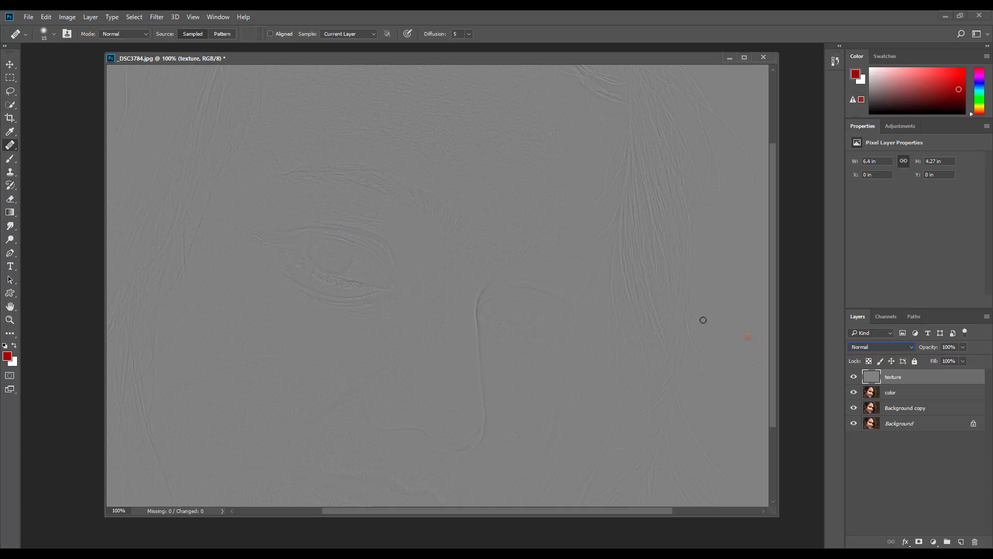
left_click(155, 21)
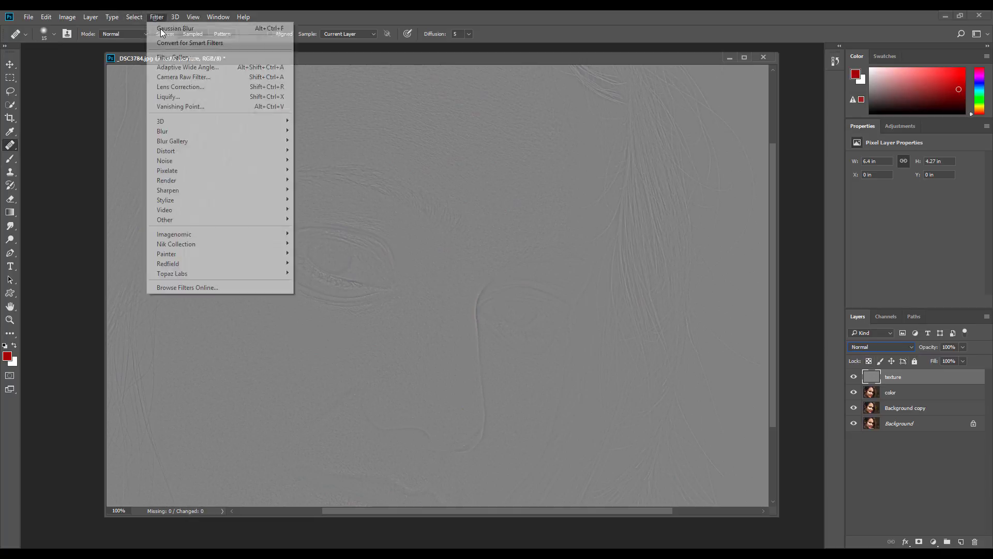
mouse_move(197, 219)
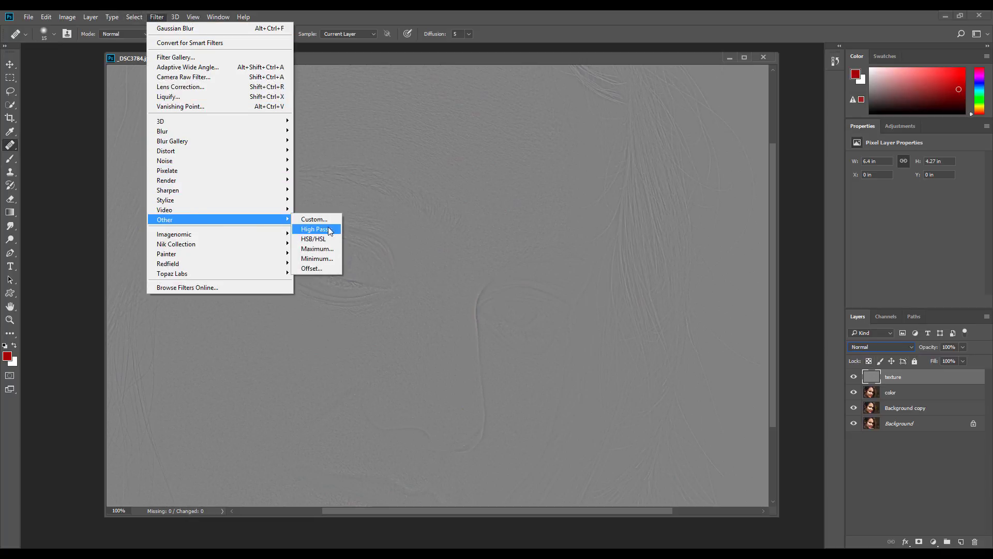
left_click(773, 413)
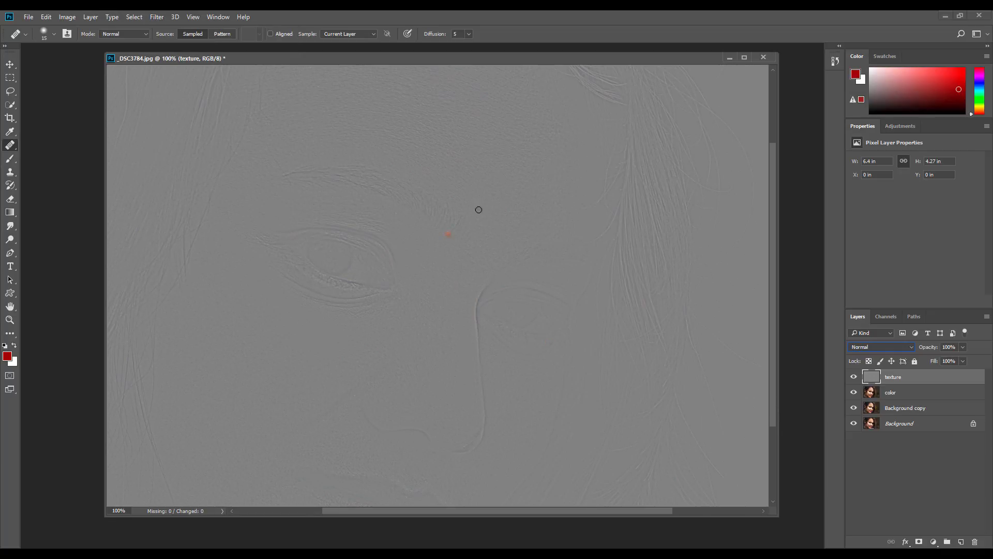
- Set the texture layer's blend mode to Linear Light and group it with the color layer
left_click(887, 349)
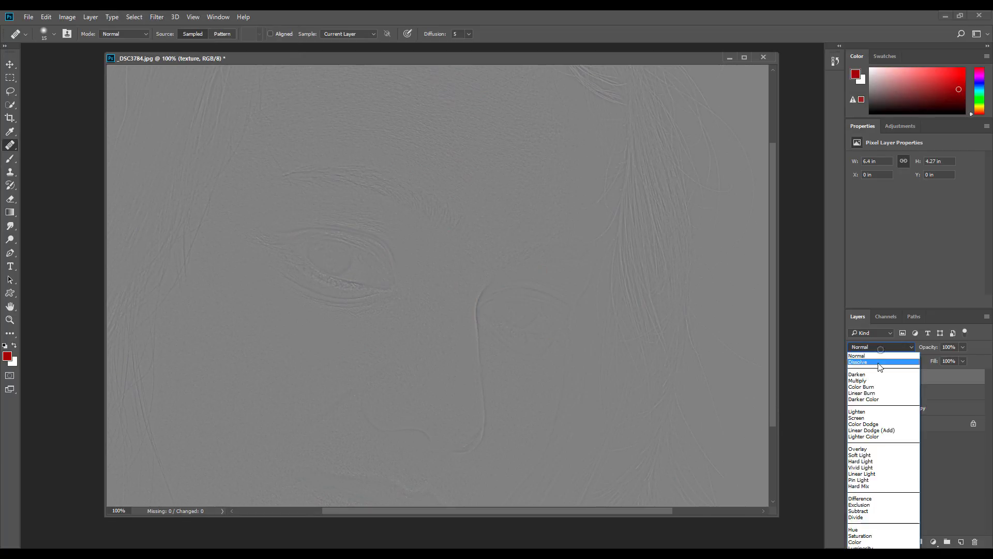
left_click(871, 474)
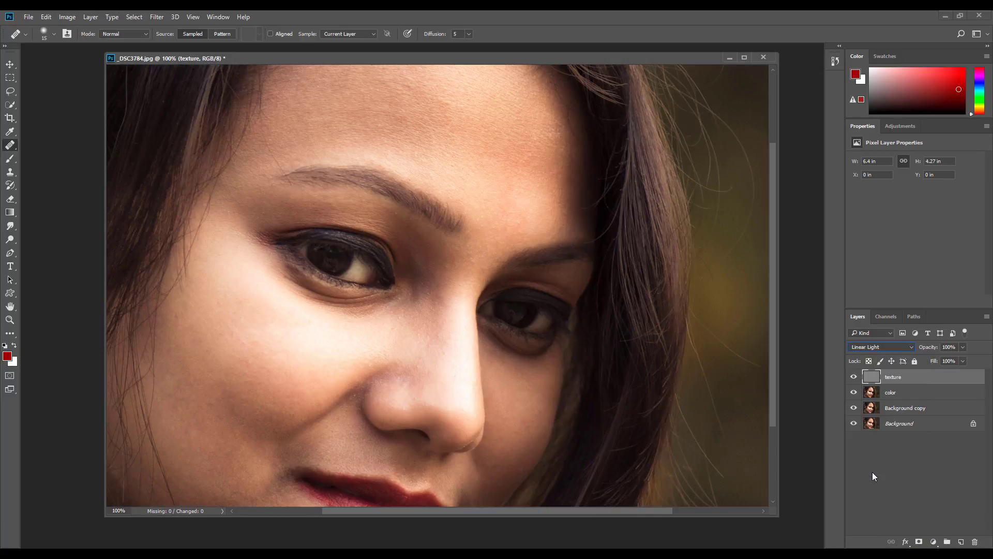
left_click(872, 472)
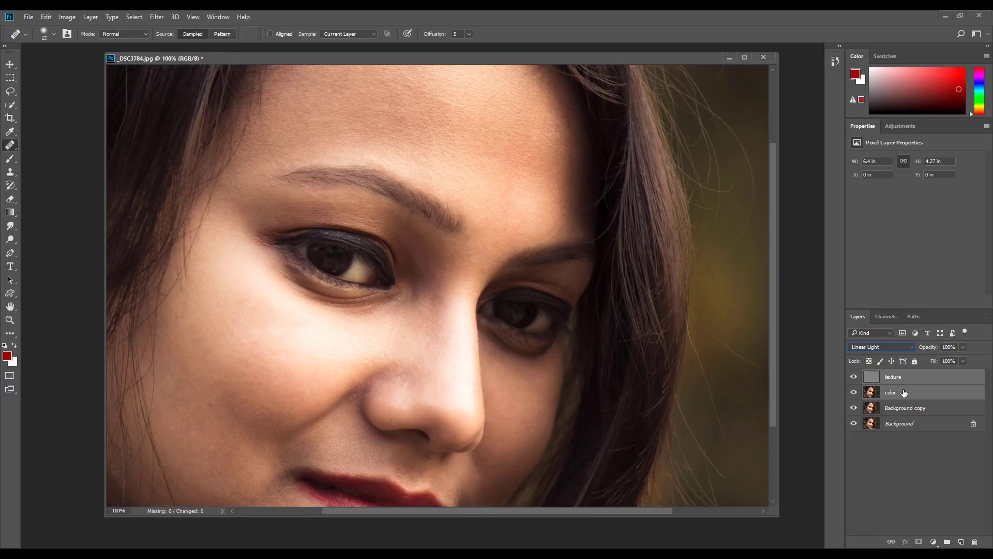
key("ctrl+g")
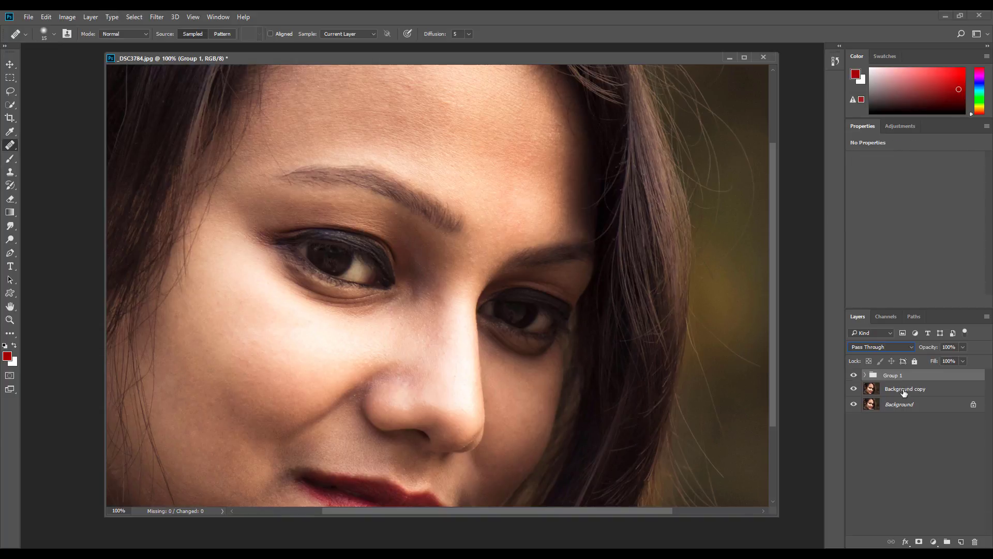
- Toggle the visibility of Group 1 repeatedly to compare the portrait with and without the separated layers
left_click(854, 376)
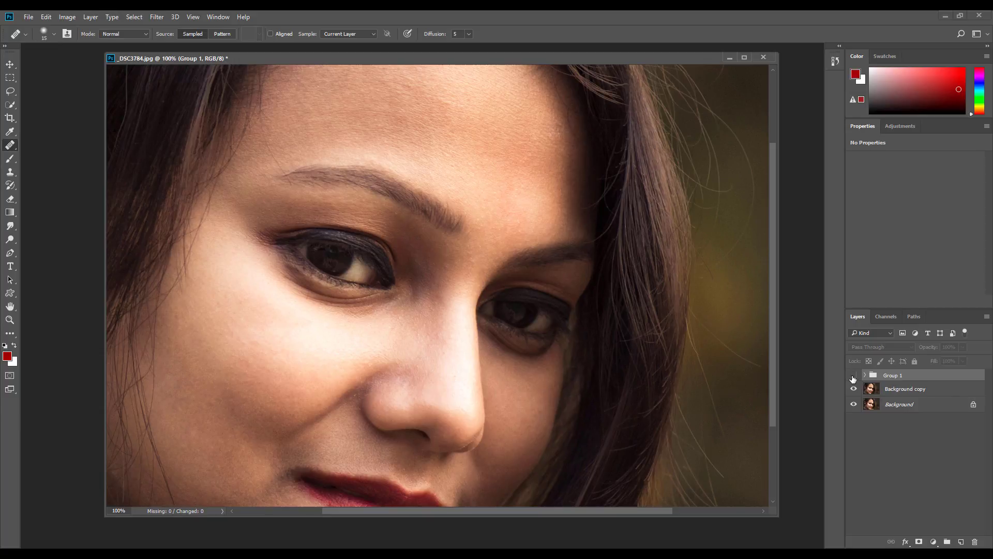
left_click(853, 378)
left_click(853, 378)
left_click(853, 378)
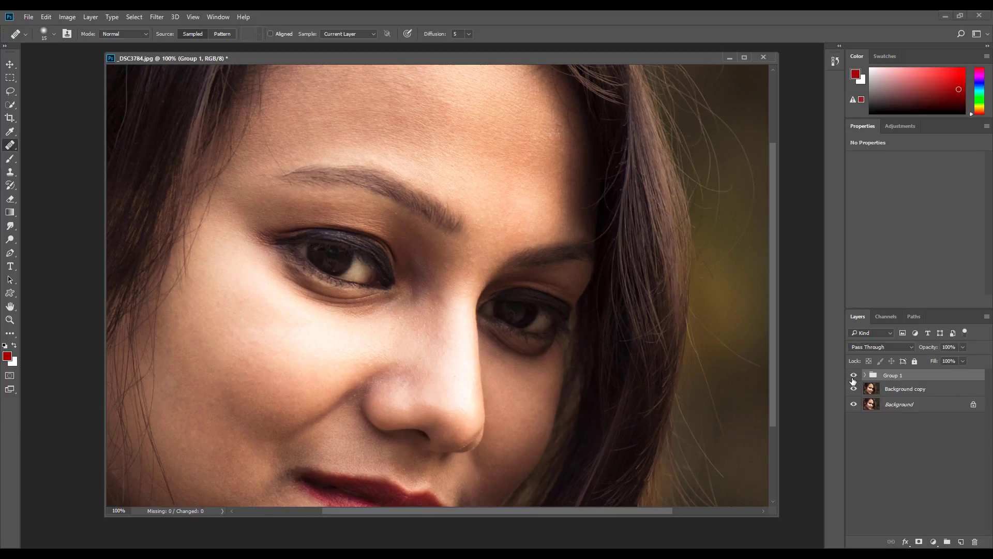
left_click(854, 377)
left_click(854, 378)
left_click(853, 377)
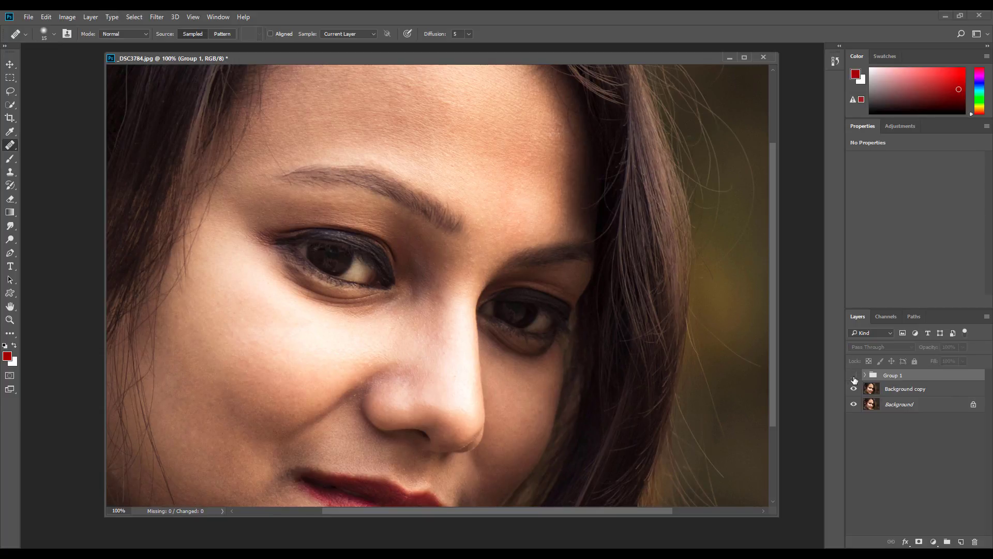
left_click(854, 377)
left_click(854, 377)
- Hide the Background layer, then expand Group 1, make it visible and select its texture layer
left_click(896, 392)
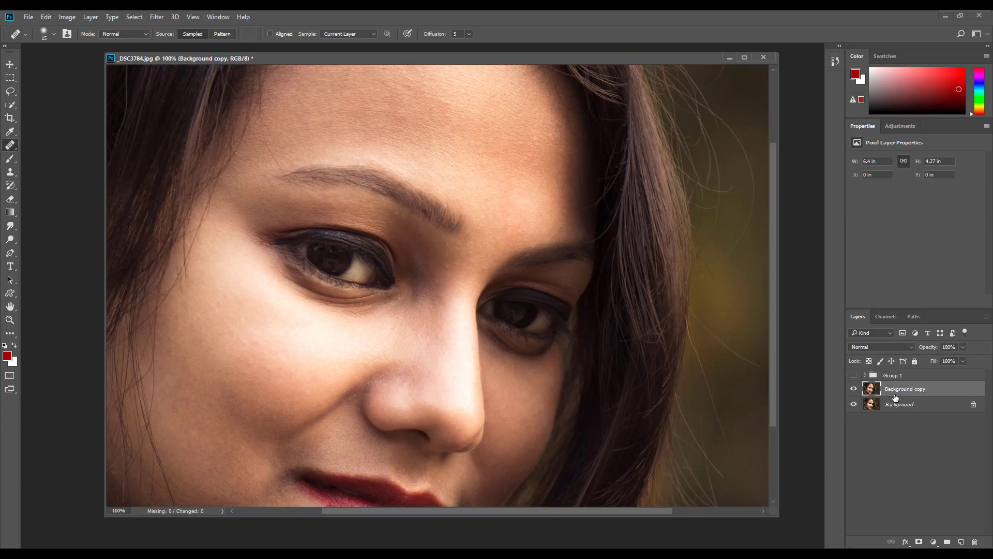
left_click(853, 405)
left_click(873, 375)
left_click(864, 375)
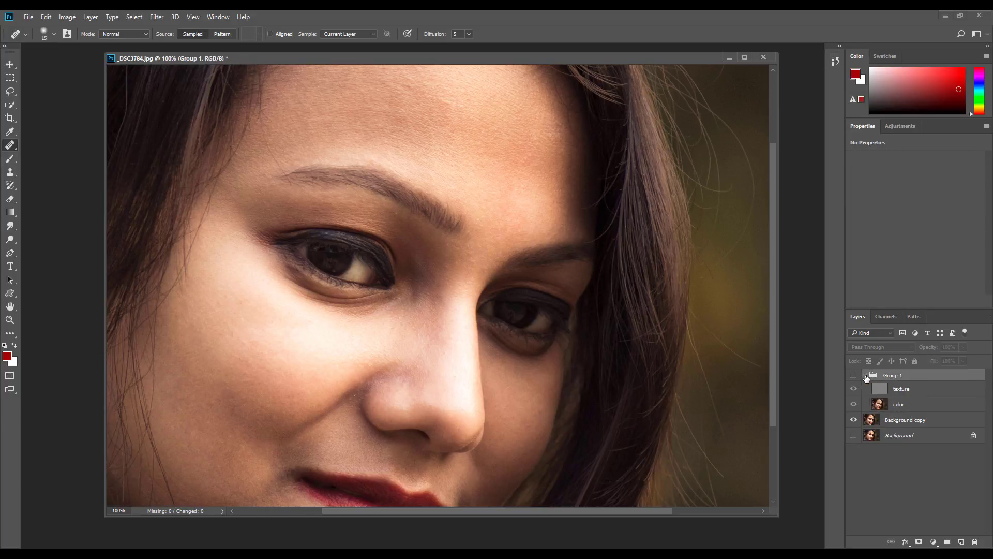
left_click(853, 377)
left_click(898, 389)
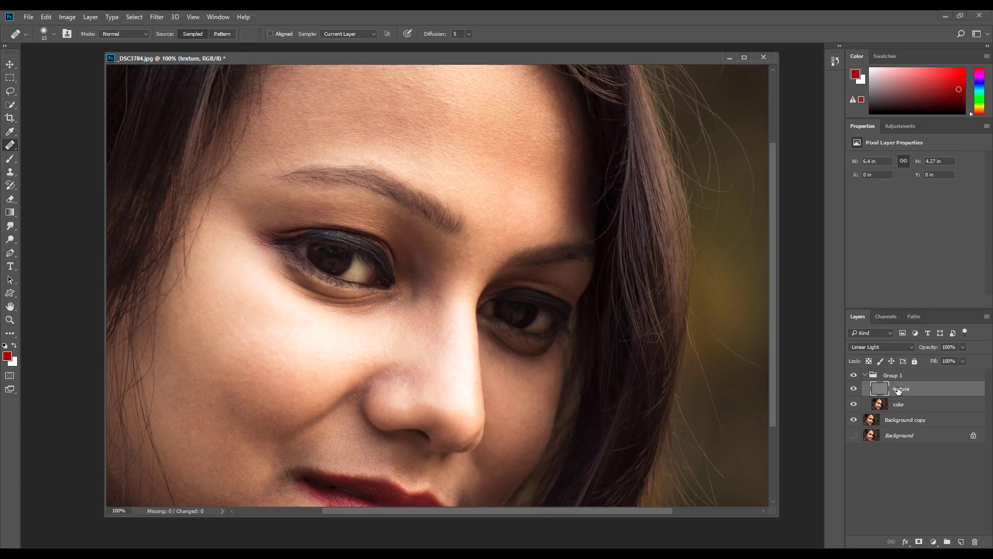
- Hide Background copy and view the texture and color layers one at a time, ending with both shown
left_click(854, 405)
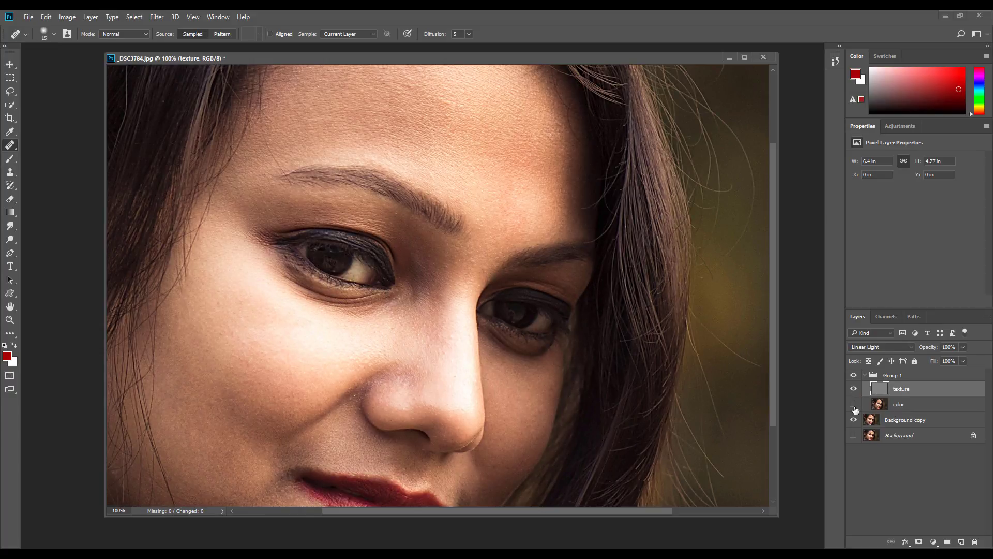
left_click(854, 419)
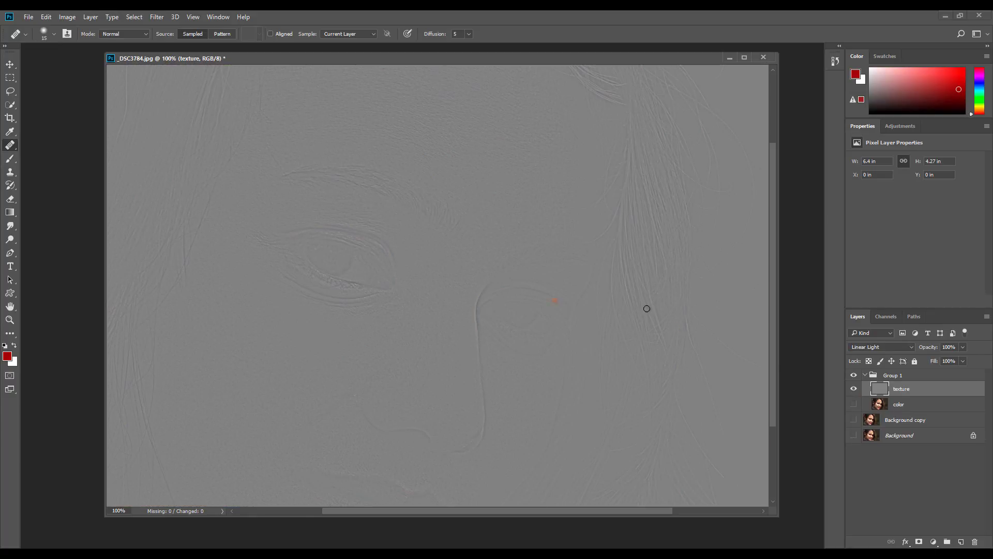
left_click(854, 404)
left_click(854, 388)
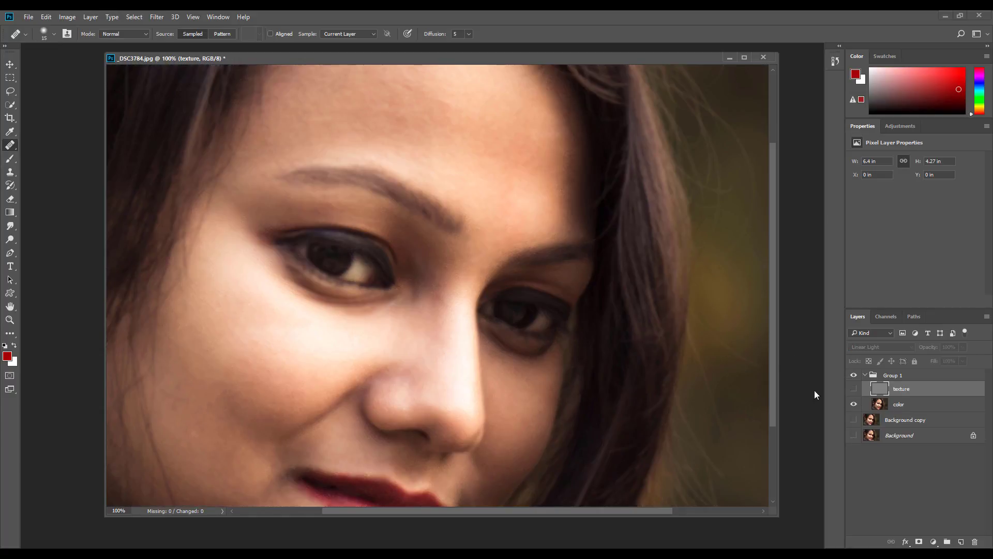
left_click(854, 388)
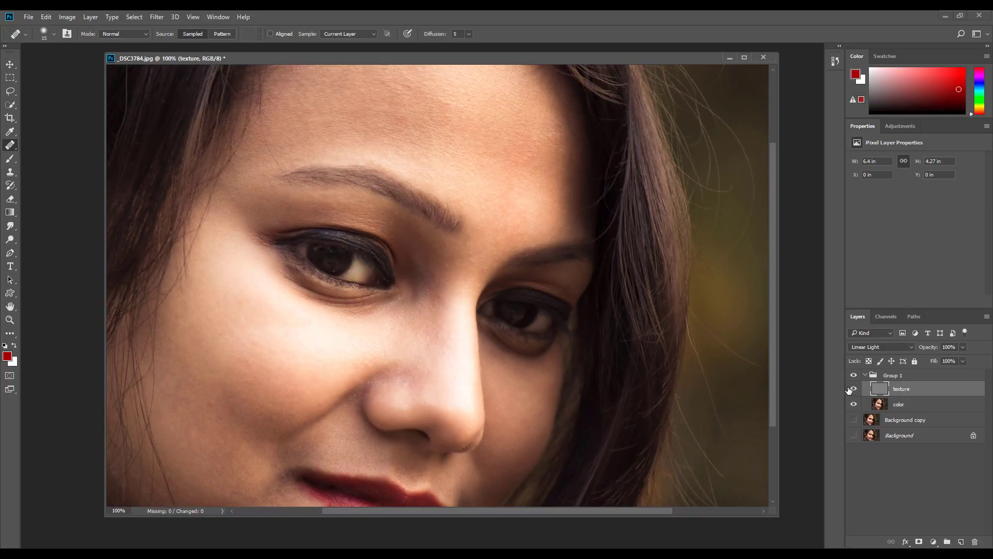
- Select the color layer and activate the regular Lasso Tool
left_click(912, 411)
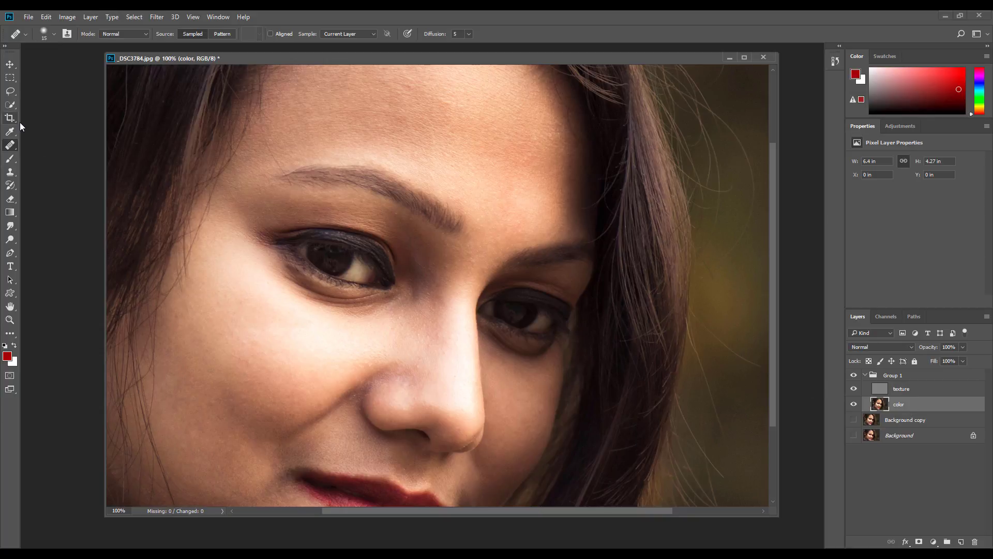
left_click(10, 92)
left_click(11, 93)
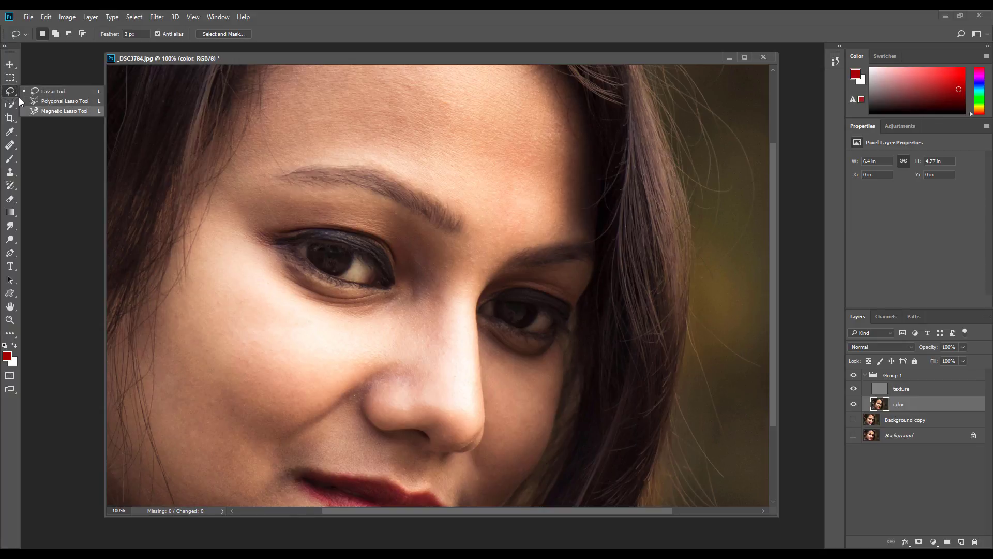
left_click(69, 92)
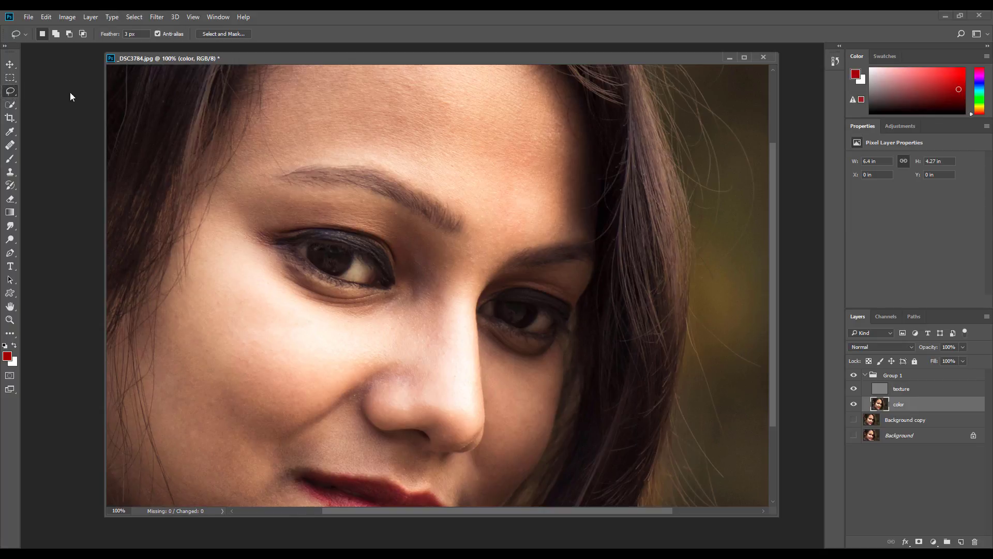
- Lasso an area of the forehead with a 3 px feather and inspect its edge in Quick Mask mode
scroll(399, 193, "up", 5)
mouse_move(400, 156)
left_mouse_down()
mouse_move(338, 220)
mouse_move(490, 246)
mouse_move(350, 173)
mouse_move(552, 238)
mouse_move(425, 147)
left_mouse_up()
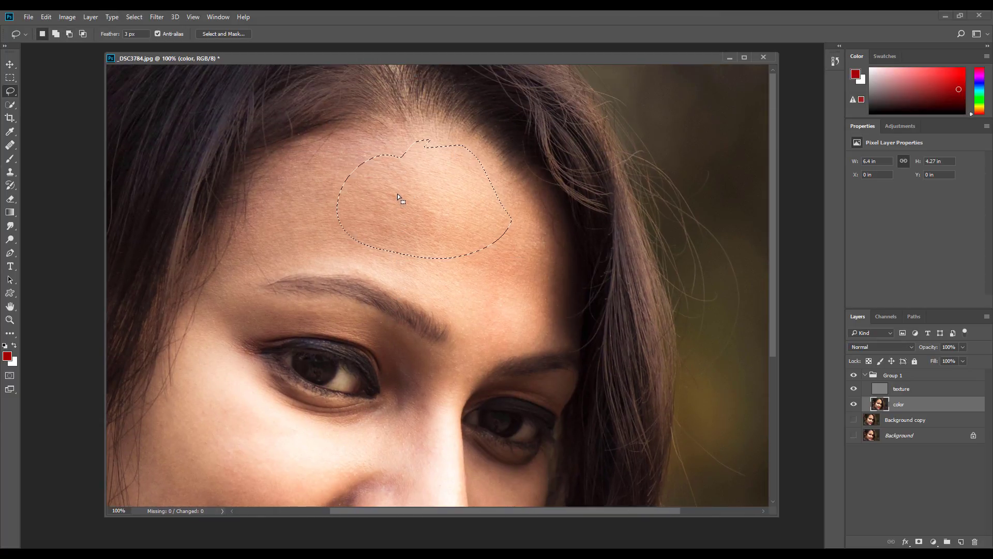
key("ctrl")
key("ctrl+d")
mouse_move(391, 182)
left_mouse_down()
mouse_move(349, 219)
mouse_move(386, 186)
left_mouse_up()
key("q")
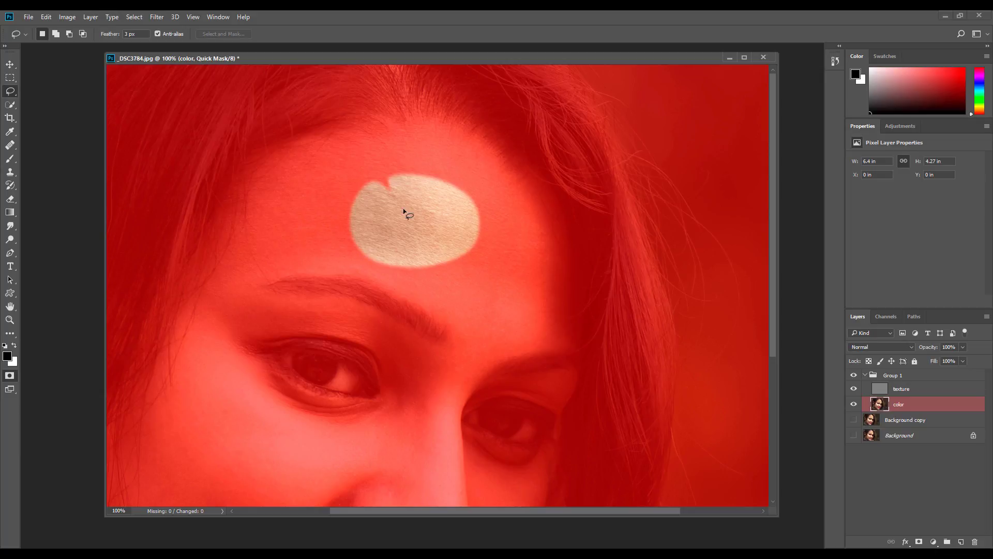
key("ctrl")
key("q")
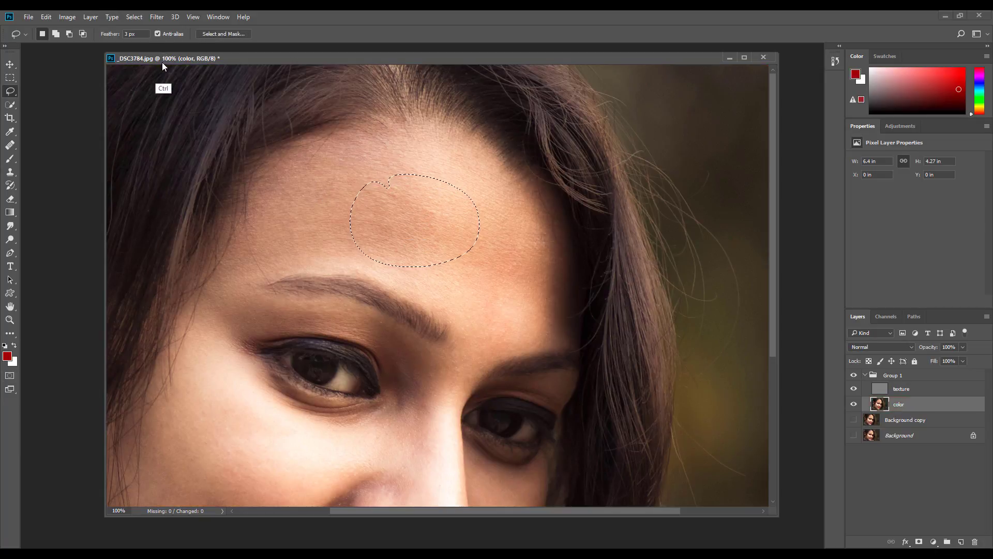
- Clear the selection, set the Lasso feather to 10 px and check a new forehead selection's edge in Quick Mask mode
key("ctrl+d")
key("Return")
type("10")
key("Return")
mouse_move(392, 175)
left_mouse_down()
mouse_move(381, 160)
mouse_move(392, 162)
left_mouse_up()
key("q")
key("q")
key("q")
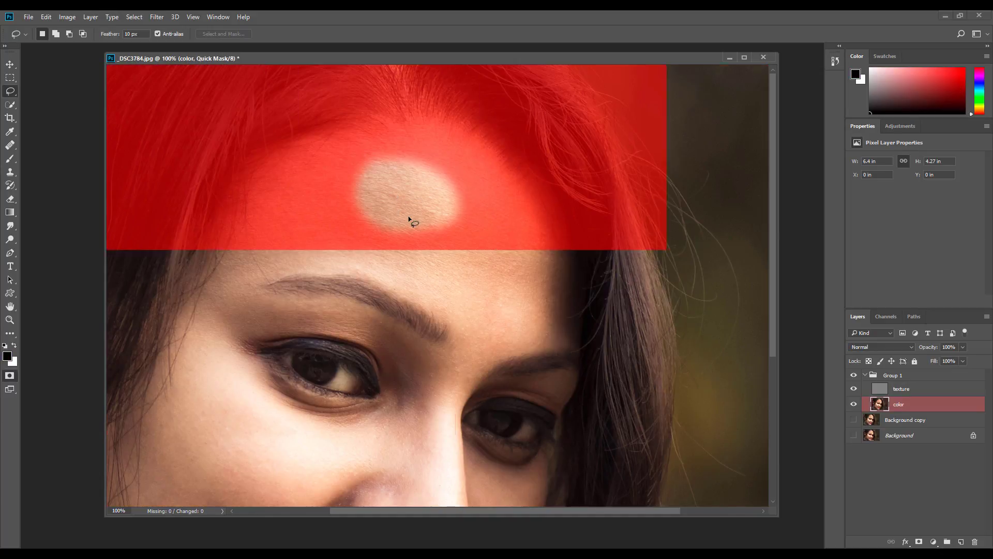
key("q")
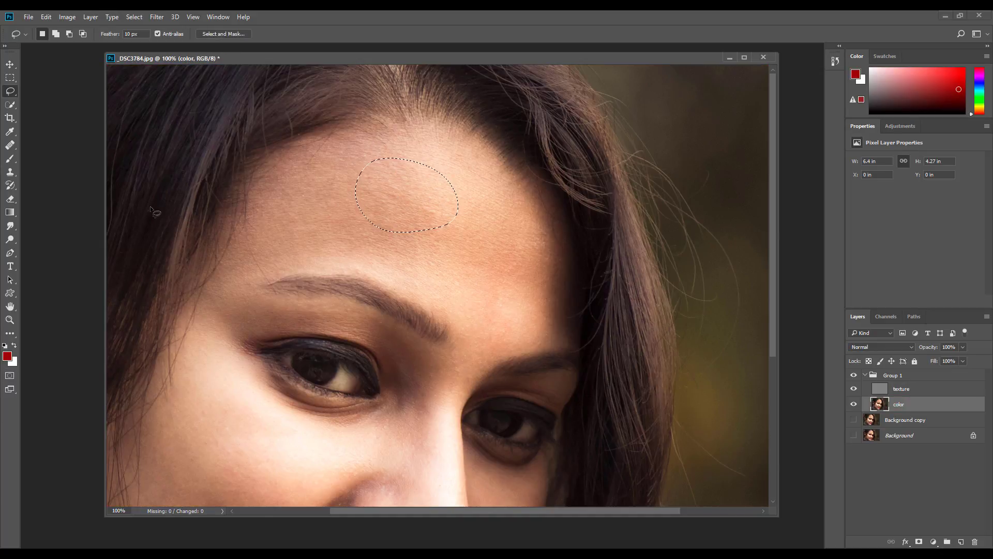
- Lasso the middle of the forehead on the color layer, start a Gaussian Blur and toggle its preview
mouse_move(490, 211)
left_mouse_down()
mouse_move(378, 220)
mouse_move(491, 205)
left_mouse_up()
left_click(161, 19)
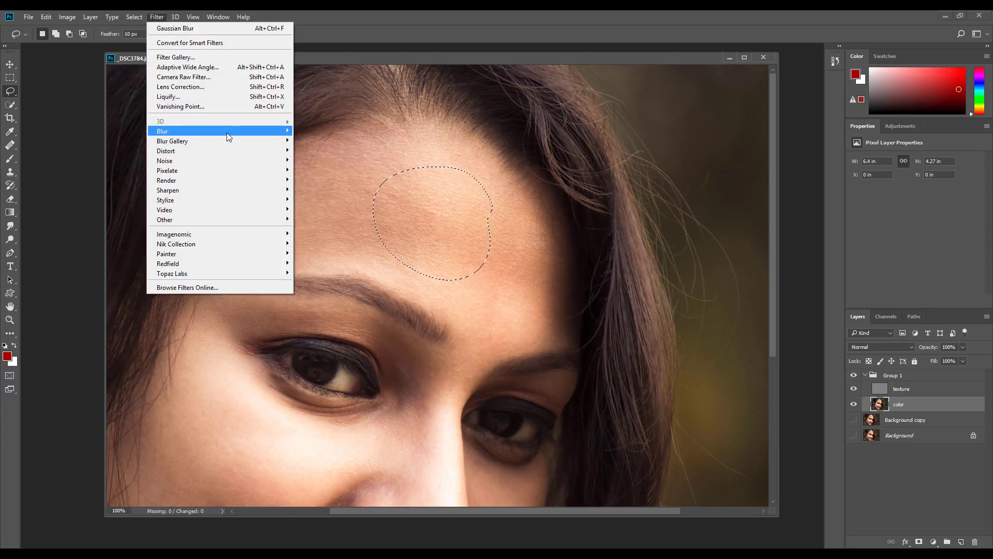
mouse_move(226, 133)
left_click(315, 171)
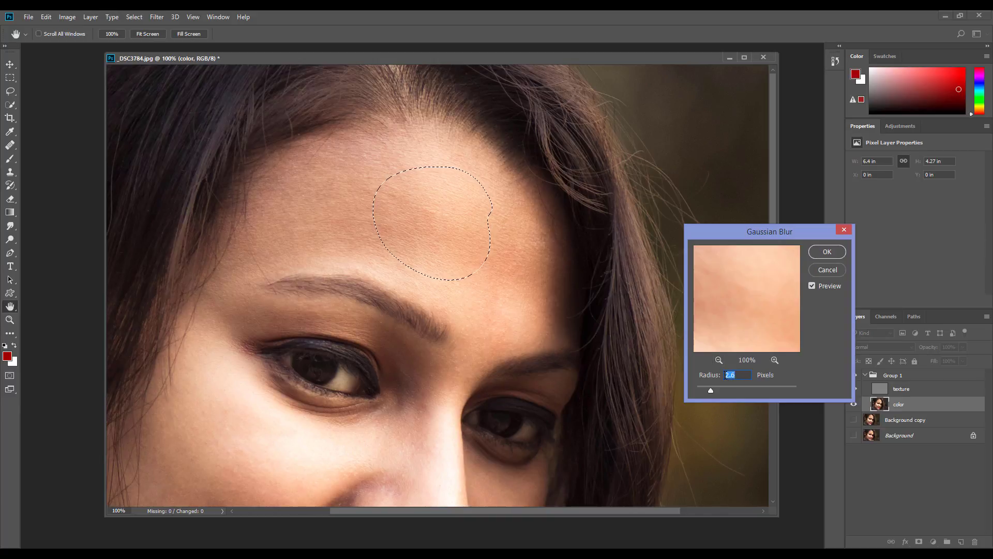
left_click(817, 285)
left_click(819, 287)
left_click(825, 287)
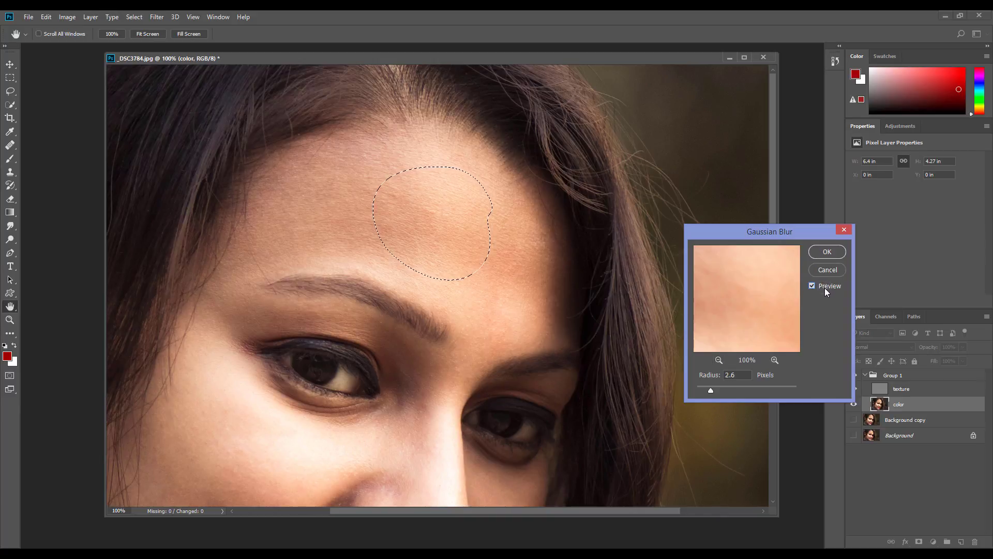
- Try different blur strengths, apply the Gaussian Blur with a 7-pixel radius and deselect the area
left_click(721, 389)
left_click_drag(766, 388, 734, 393)
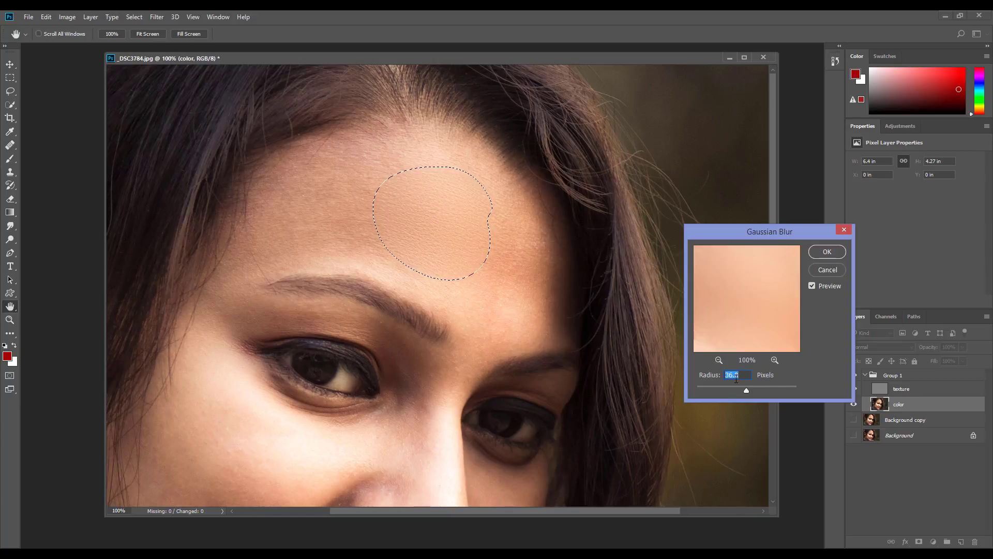
left_click_drag(736, 392, 740, 393)
left_click_drag(738, 392, 732, 392)
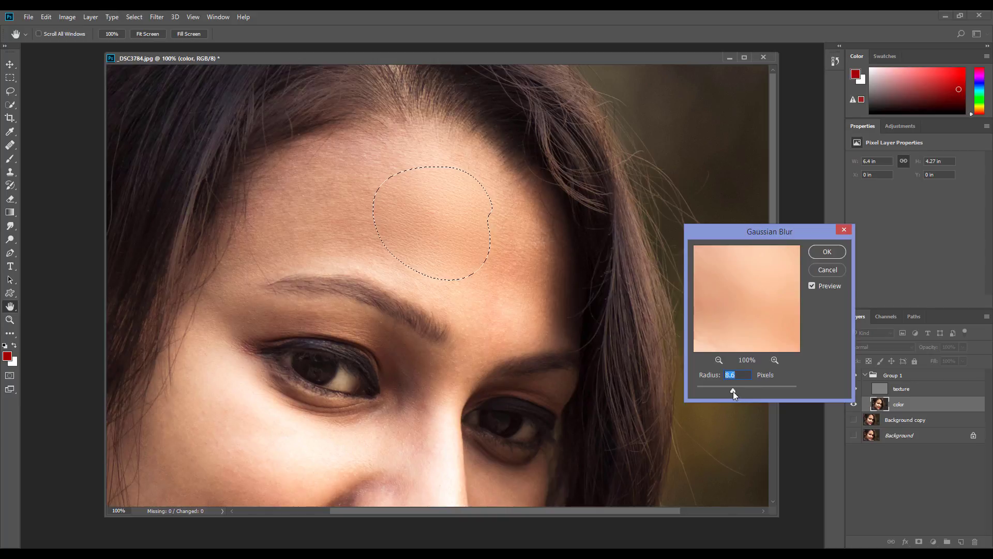
left_click(738, 374)
double_click(738, 373)
type("7")
double_click(739, 374)
left_click(826, 253)
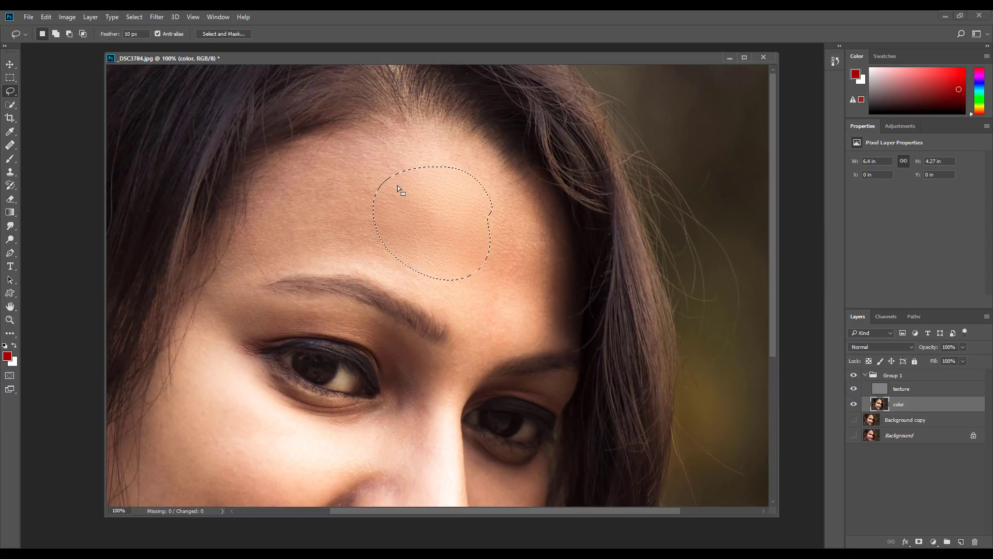
key("ctrl+d")
- Lasso the forehead area above the left eyebrow, repeat the last Gaussian Blur on it and deselect
left_click_drag(376, 171, 376, 171)
left_click_drag(222, 58, 262, 74)
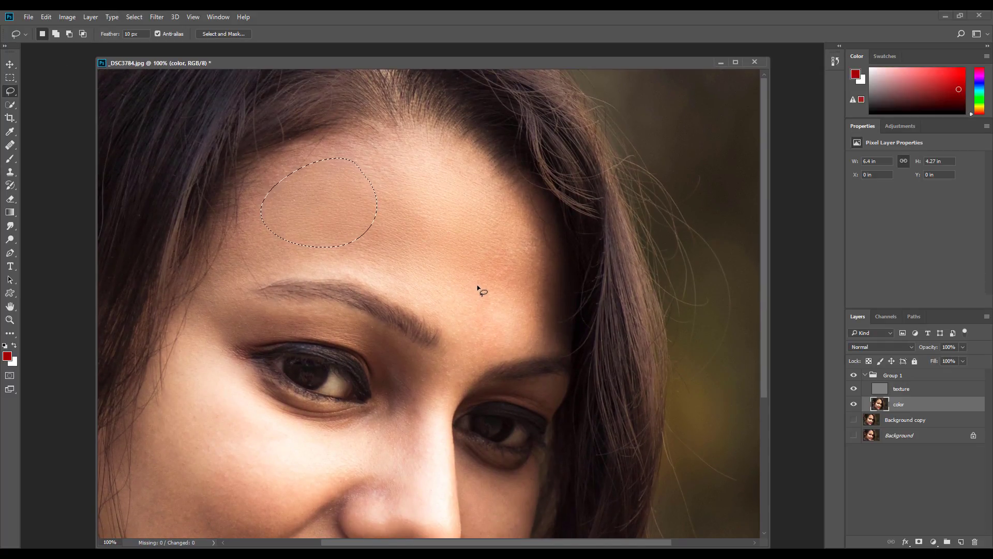
left_click(157, 18)
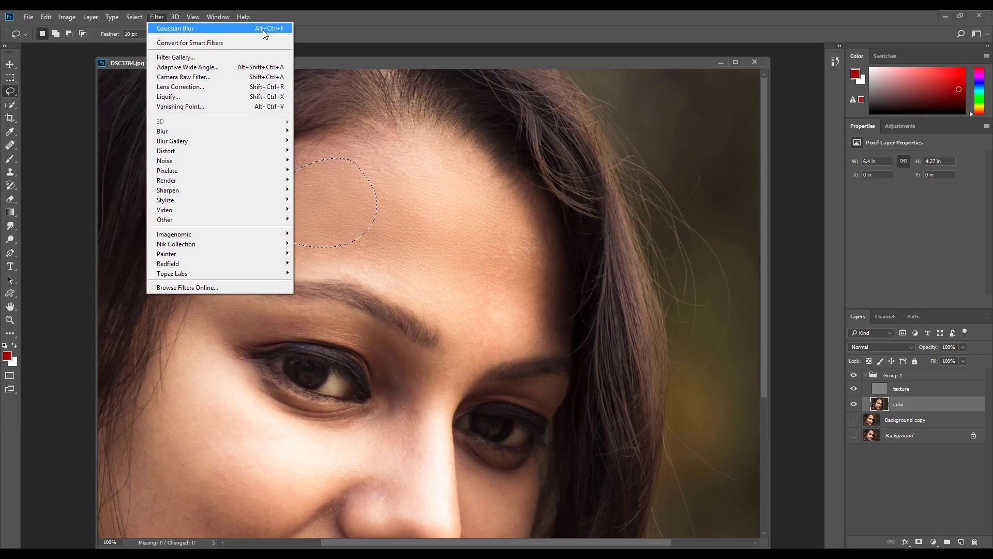
left_click(334, 53)
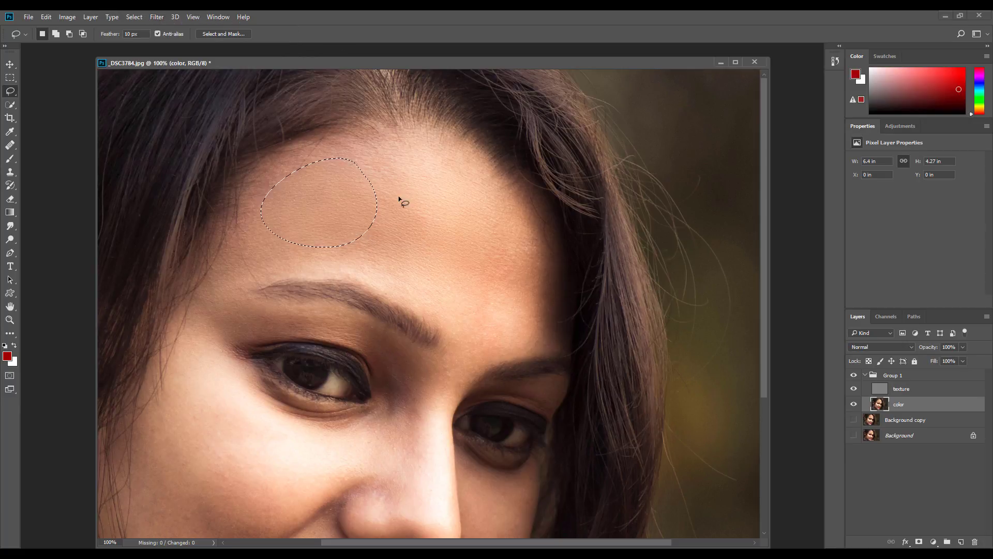
key("ctrl+d")
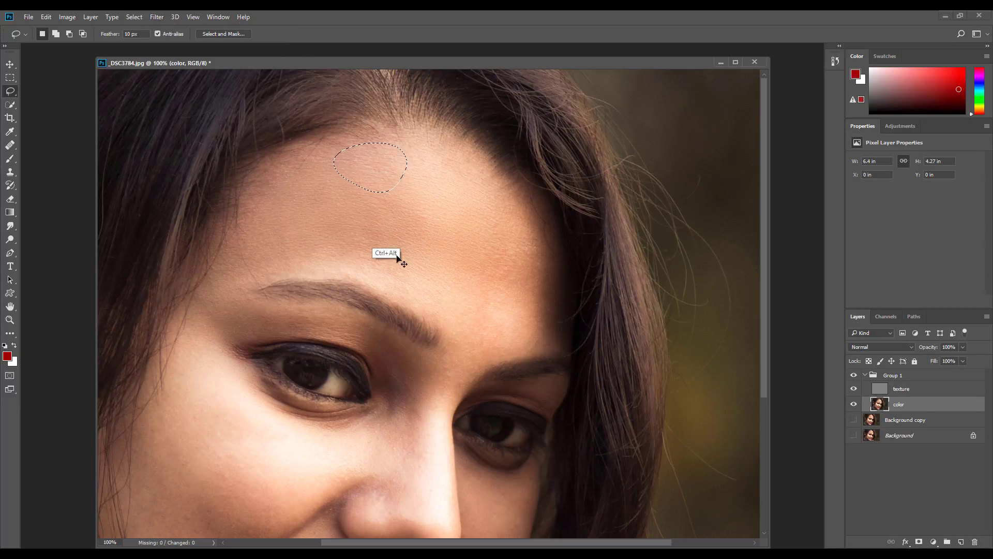
- Lasso the right side of the forehead and the area above the right eyebrow, repeating the last Gaussian Blur on each
mouse_move(504, 259)
left_mouse_down()
mouse_move(467, 273)
mouse_move(555, 286)
mouse_move(523, 212)
mouse_move(470, 284)
left_mouse_up()
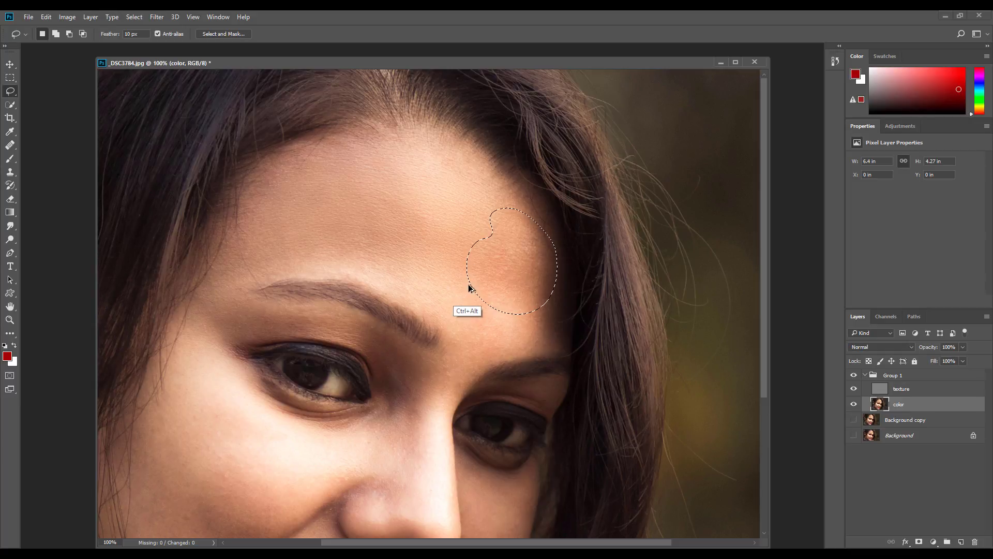
mouse_move(526, 336)
left_mouse_down()
mouse_move(486, 300)
mouse_move(513, 348)
left_mouse_up()
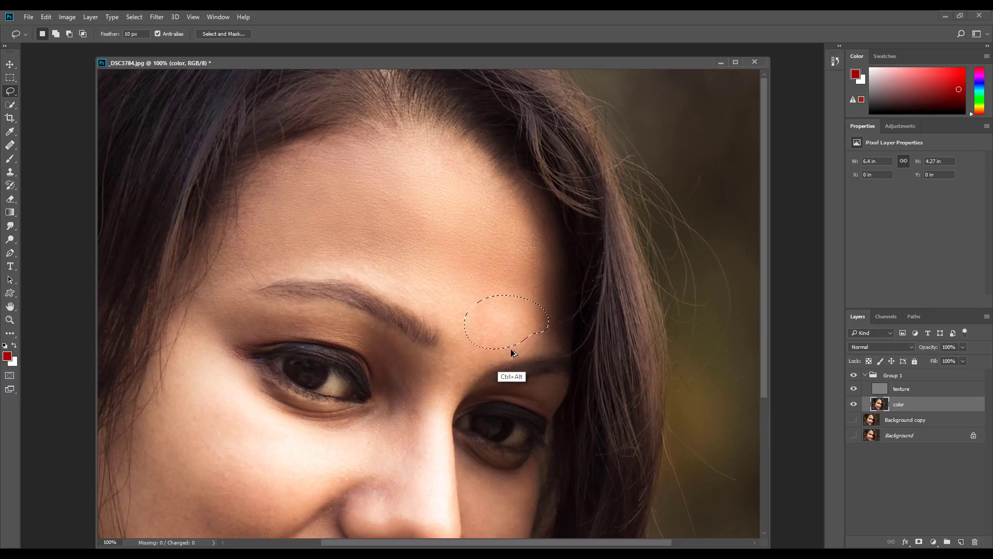
- Lasso the skin between the eyebrows, apply a Gaussian Blur with a 3.4-pixel radius and deselect it
mouse_move(458, 324)
left_mouse_down()
mouse_move(452, 395)
mouse_move(473, 333)
mouse_move(450, 393)
left_mouse_up()
left_click(158, 18)
mouse_move(203, 133)
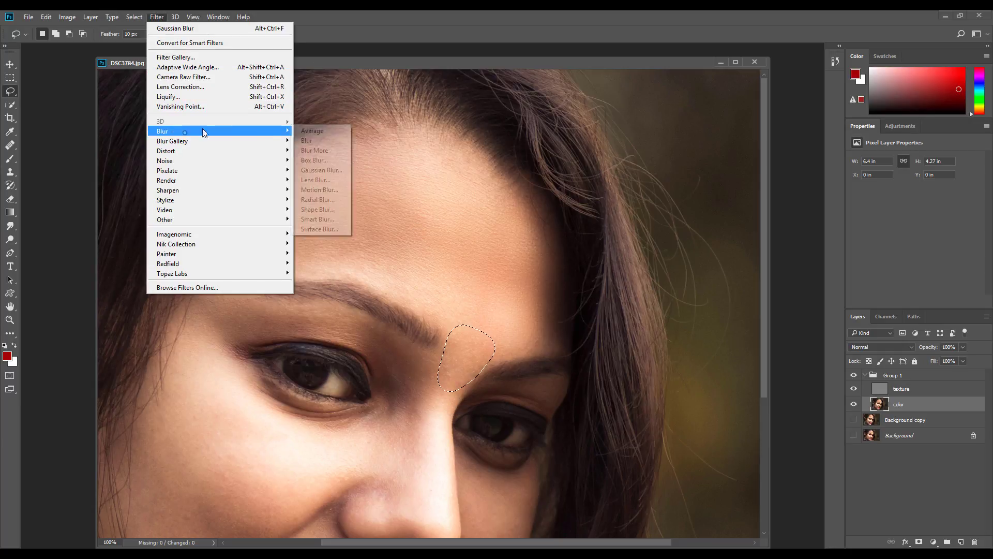
left_click(317, 171)
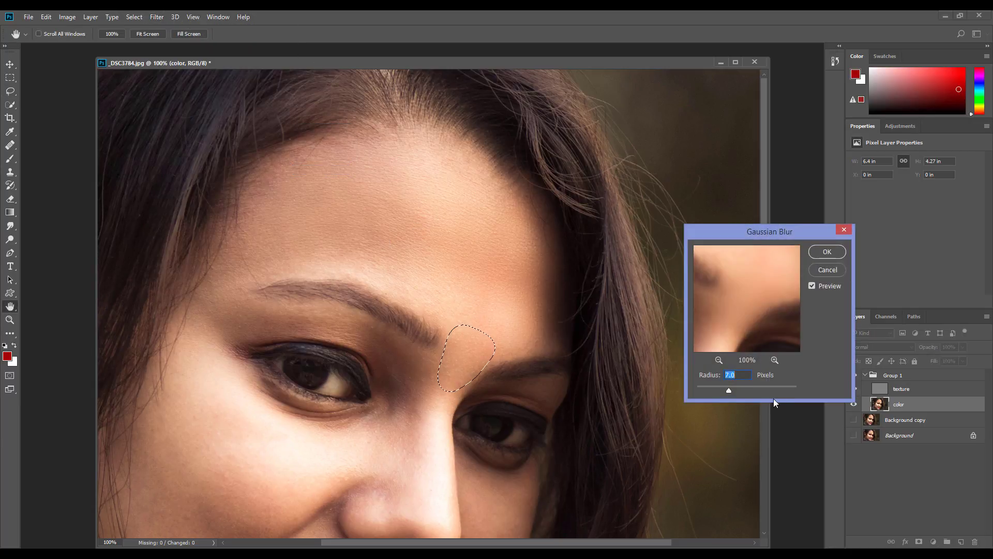
left_click_drag(728, 390, 719, 390)
left_click_drag(710, 390, 715, 389)
left_click(827, 251)
key("l")
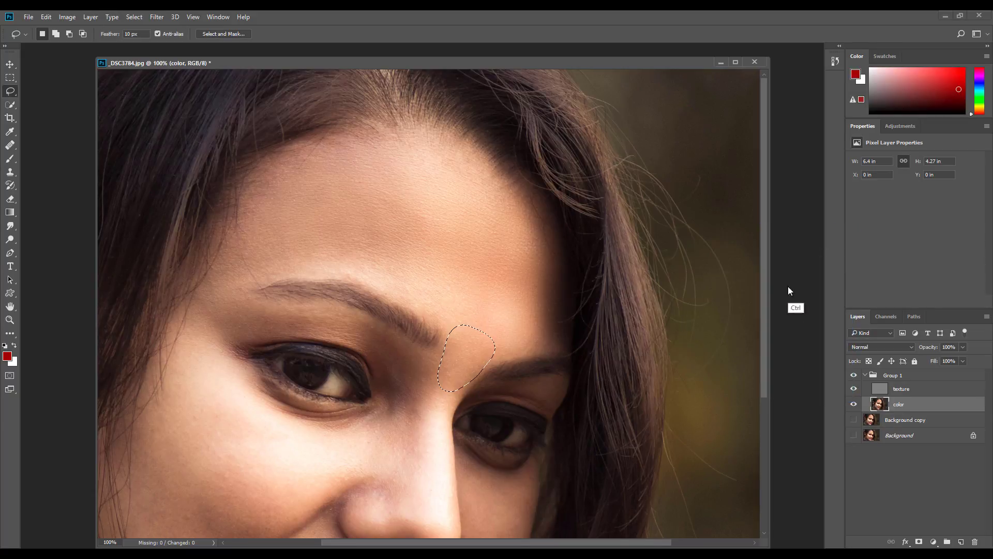
key("ctrl+d")
- Lasso the forehead's left side and a small patch below the hairline, repeating the last Gaussian Blur on each and deselecting
left_click_drag(499, 401, 586, 285)
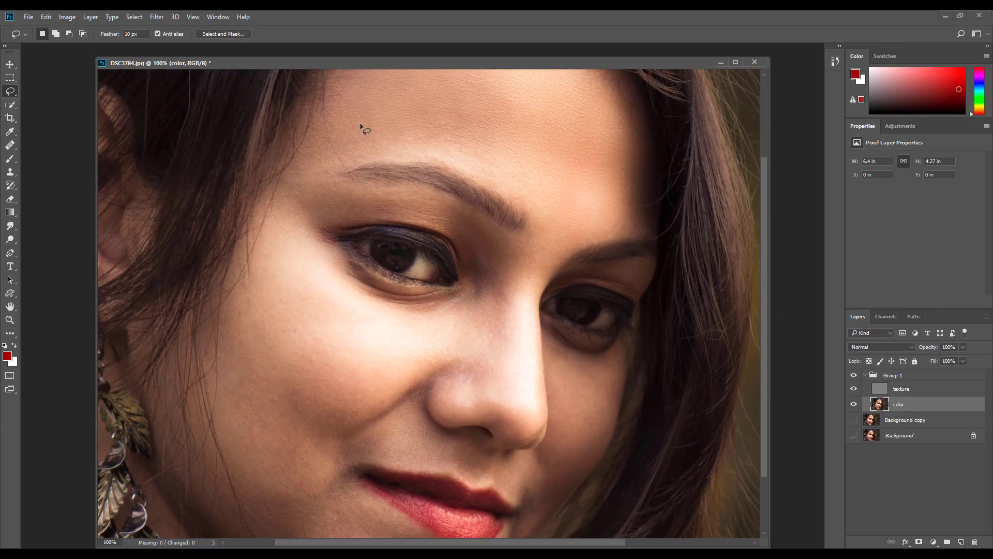
mouse_move(360, 152)
left_mouse_down()
mouse_move(324, 217)
mouse_move(316, 271)
mouse_move(282, 271)
mouse_move(301, 193)
left_mouse_up()
left_click_drag(364, 200, 337, 260)
key("ctrl+alt+f")
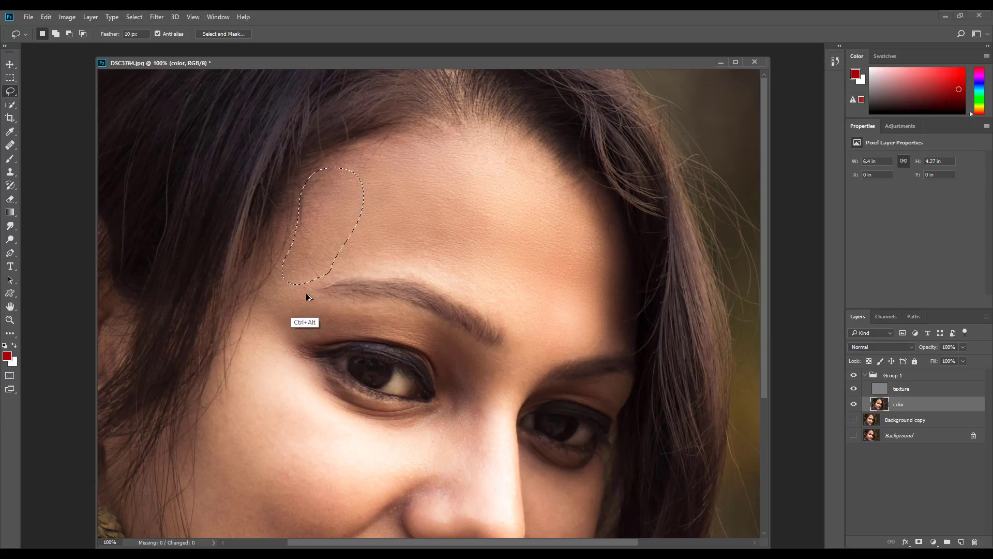
key("ctrl+d")
left_click_drag(386, 138, 380, 141)
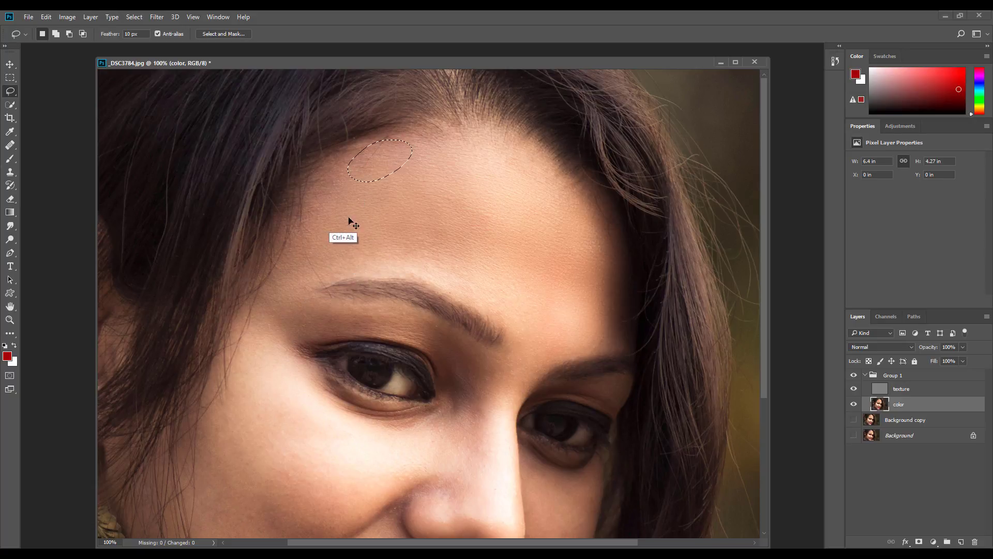
left_click(347, 216)
- Lasso a narrow strip along the forehead's left edge, apply a Gaussian Blur with a 5-pixel radius and deselect it
mouse_move(354, 176)
left_mouse_down()
mouse_move(323, 246)
mouse_move(279, 275)
left_mouse_up()
left_click(158, 17)
mouse_move(184, 132)
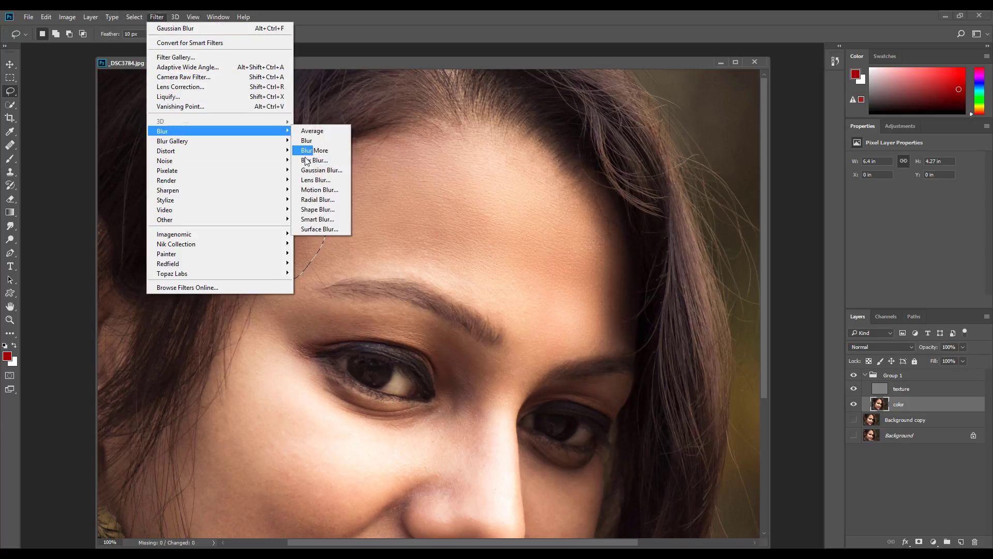
left_click(311, 170)
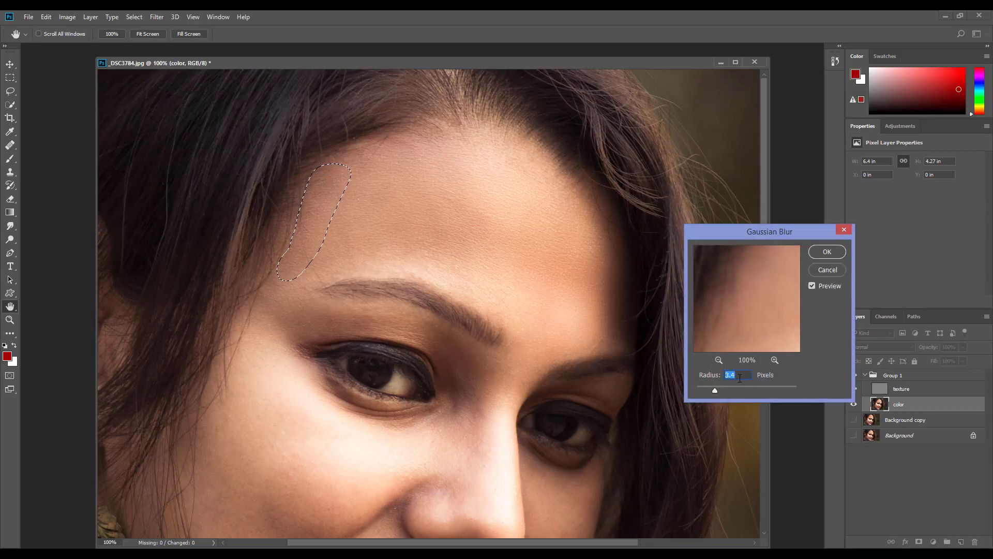
left_click_drag(715, 390, 722, 391)
type("5")
key("Return")
key("ctrl+d")
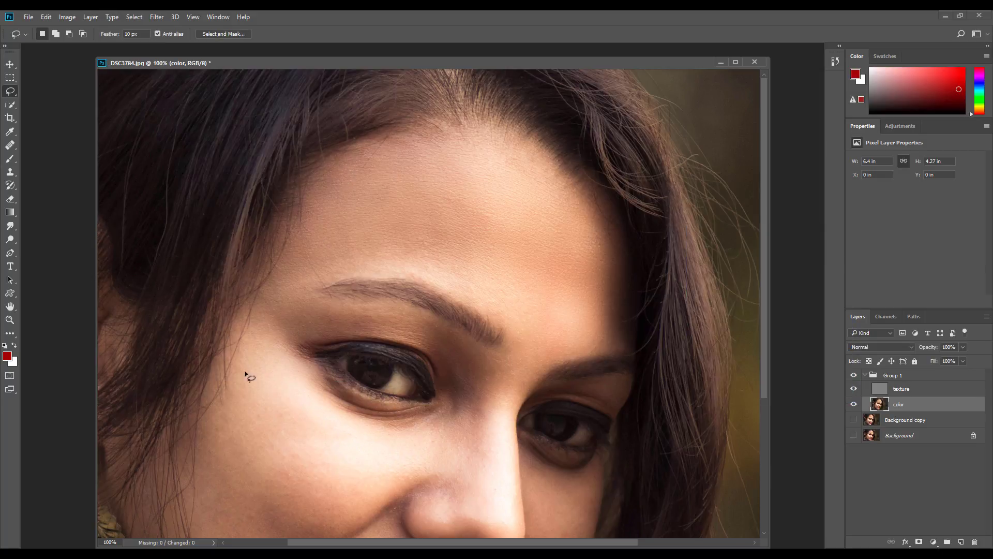
- Lasso patches of the left cheek one at a time, repeating the last Gaussian Blur on each and deselecting
mouse_move(215, 445)
left_mouse_down()
mouse_move(284, 450)
mouse_move(225, 486)
left_mouse_up()
key("ctrl+alt+f")
mouse_move(321, 468)
left_mouse_down()
mouse_move(336, 473)
mouse_move(317, 517)
left_mouse_up()
key("ctrl+alt+f")
left_click_drag(398, 481, 497, 352)
mouse_move(315, 390)
left_mouse_down()
mouse_move(380, 358)
mouse_move(331, 362)
mouse_move(433, 359)
mouse_move(348, 437)
mouse_move(402, 417)
left_mouse_up()
left_click(368, 361)
key("ctrl+alt+f")
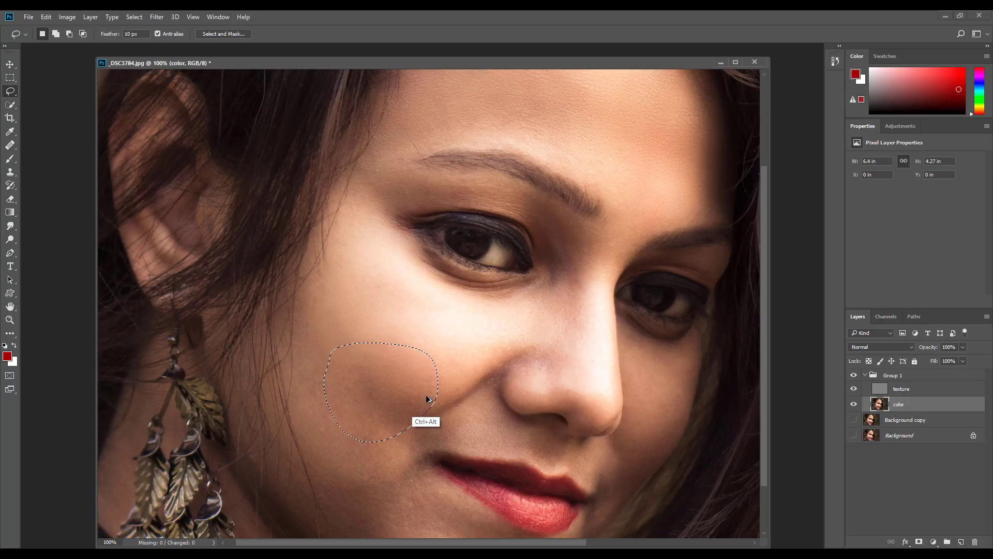
key("ctrl+d")
- Lasso the lower left cheek and the smile fold beside the nose, repeating the last Gaussian Blur on each and deselecting
left_click_drag(348, 523, 384, 524)
left_click_drag(459, 488, 492, 335)
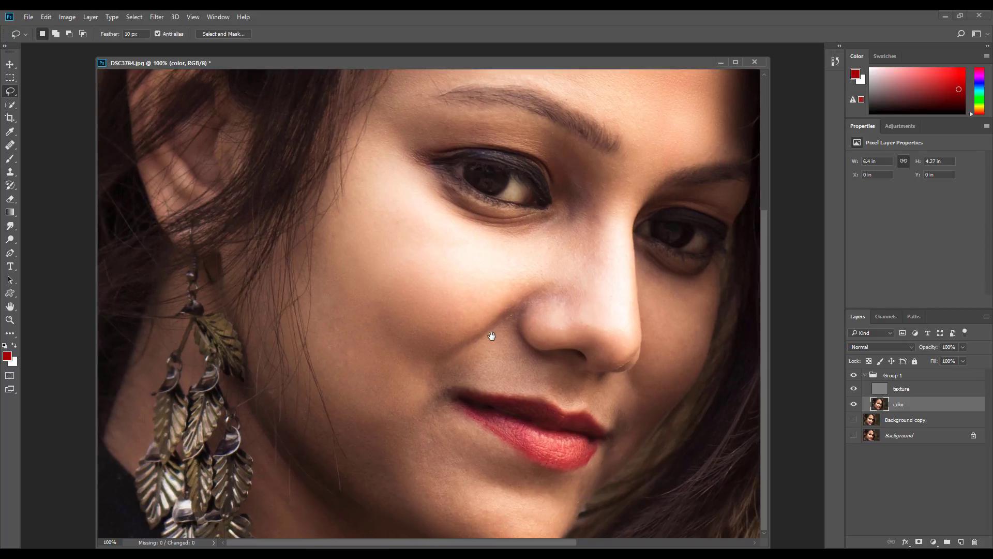
mouse_move(432, 366)
left_mouse_down()
mouse_move(453, 339)
mouse_move(505, 381)
mouse_move(430, 369)
left_mouse_up()
key("ctrl+alt+f")
key("ctrl+d")
mouse_move(451, 310)
left_mouse_down()
mouse_move(516, 277)
mouse_move(577, 265)
mouse_move(542, 331)
left_mouse_up()
key("ctrl+alt+f")
key("ctrl+alt+f")
key("ctrl+d")
- Lasso the skin above the upper lip and at the left mouth corner, repeating the last Gaussian Blur on each
left_click_drag(494, 392, 489, 396)
key("ctrl+alt+f")
key("ctrl+d")
left_click_drag(443, 391, 445, 393)
key("ctrl+alt+f")
key("ctrl+d")
- Lasso the skin below the lower lip and on the chin, repeating the last Gaussian Blur on each and deselecting
left_click_drag(492, 457, 461, 445)
key("ctrl+alt+f")
mouse_move(545, 488)
left_mouse_down()
mouse_move(546, 511)
mouse_move(578, 481)
mouse_move(527, 482)
mouse_move(518, 517)
mouse_move(563, 515)
mouse_move(580, 484)
mouse_move(552, 481)
left_mouse_up()
key("ctrl+d")
key("ctrl+alt+f")
key("ctrl+d")
- Lasso the skin beyond the right mouth corner, repeat the last Gaussian Blur on it and deselect
mouse_move(600, 455)
left_mouse_down()
mouse_move(570, 486)
mouse_move(592, 495)
left_mouse_up()
left_click_drag(632, 440, 615, 462)
key("ctrl+alt+f")
key("ctrl+d")
mouse_move(632, 424)
left_mouse_down()
mouse_move(613, 410)
mouse_move(640, 405)
mouse_move(620, 432)
left_mouse_up()
- Lasso small patches along the upper and lower lips, repeating the last Gaussian Blur on them
left_click_drag(577, 404, 579, 401)
mouse_move(493, 375)
left_mouse_down()
mouse_move(530, 400)
mouse_move(510, 415)
left_mouse_up()
left_click(525, 403)
left_click_drag(564, 470, 541, 445)
left_click(503, 435)
mouse_move(541, 457)
left_mouse_down()
mouse_move(561, 469)
mouse_move(595, 451)
mouse_move(541, 456)
left_mouse_up()
key("ctrl+alt+f")
mouse_move(587, 414)
left_mouse_down()
mouse_move(556, 416)
mouse_move(564, 429)
mouse_move(593, 438)
mouse_move(589, 417)
left_mouse_up()
left_click_drag(509, 403, 539, 422)
left_click_drag(517, 412, 470, 397)
- Lasso the skin beneath both eyes and on the upper right cheek, repeating the last Gaussian Blur on each area
mouse_move(439, 175)
left_mouse_down()
mouse_move(434, 216)
mouse_move(461, 237)
mouse_move(532, 243)
mouse_move(553, 221)
left_mouse_up()
key("ctrl+alt")
mouse_move(646, 250)
left_mouse_down()
mouse_move(674, 269)
mouse_move(703, 267)
left_mouse_up()
left_click_drag(647, 247, 647, 249)
key("ctrl+alt")
left_click(671, 305)
left_click_drag(706, 280, 719, 273)
key("ctrl+alt")
left_click(692, 317)
- Lasso the area between the left eye and nose bridge, the outer eyelid and the outer brow, repeating the blur on each
left_click_drag(614, 206, 536, 262)
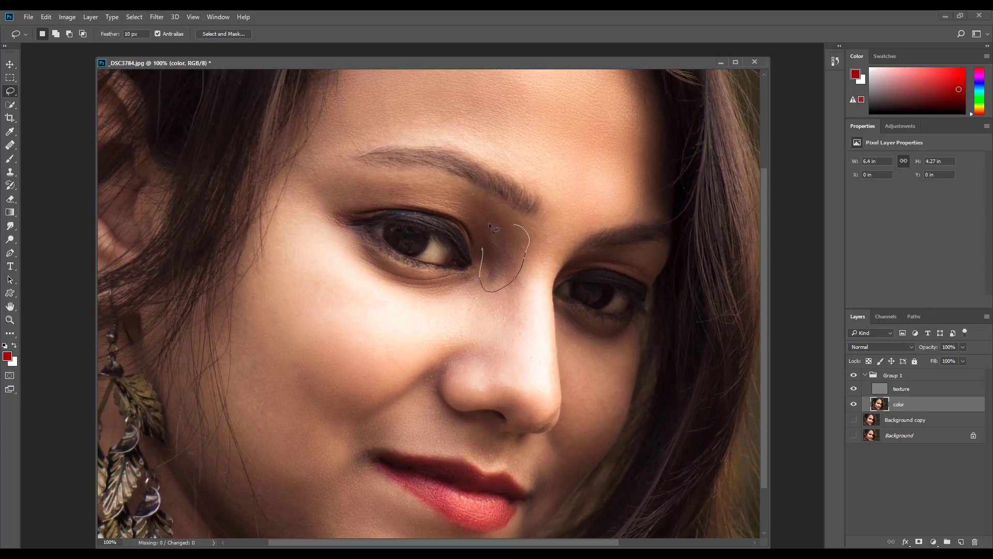
mouse_move(489, 224)
left_mouse_down()
mouse_move(416, 191)
mouse_move(464, 184)
mouse_move(490, 217)
mouse_move(426, 201)
mouse_move(434, 193)
mouse_move(352, 198)
mouse_move(367, 171)
mouse_move(444, 194)
left_mouse_up()
key("ctrl+alt+f")
left_click_drag(349, 203, 350, 205)
key("ctrl+alt+f")
left_click(527, 225)
mouse_move(346, 145)
left_mouse_down()
mouse_move(420, 127)
mouse_move(467, 146)
mouse_move(348, 153)
left_mouse_up()
key("ctrl+alt+f")
- Lasso the skin around the right eyebrow and eyelid and repeat the last Gaussian Blur on it
left_click_drag(610, 221, 669, 220)
mouse_move(588, 218)
left_mouse_down()
mouse_move(559, 255)
mouse_move(611, 230)
mouse_move(583, 257)
mouse_move(658, 262)
mouse_move(645, 250)
mouse_move(588, 250)
mouse_move(571, 268)
mouse_move(605, 262)
mouse_move(652, 280)
left_mouse_up()
key("ctrl+alt+f")
- Lasso the right cheek and the lower cheek toward the mouth, repeating the last Gaussian Blur on each and deselecting
left_click_drag(621, 391, 620, 402)
key("ctrl+alt+f")
left_click(617, 427)
mouse_move(591, 467)
left_mouse_down()
mouse_move(575, 484)
mouse_move(543, 443)
mouse_move(508, 471)
mouse_move(549, 491)
mouse_move(570, 448)
mouse_move(556, 441)
mouse_move(507, 448)
mouse_move(525, 478)
left_mouse_up()
key("ctrl+alt+f")
left_click(551, 509)
- Lasso the tip of the chin and repeat the last Gaussian Blur on it
left_click_drag(430, 436, 572, 268)
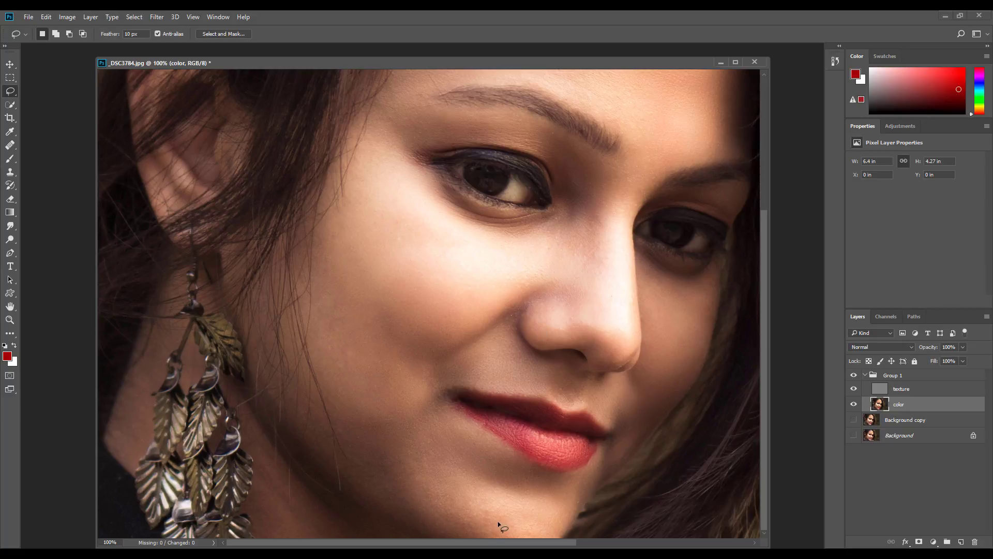
mouse_move(498, 524)
left_mouse_down()
mouse_move(412, 520)
mouse_move(359, 475)
mouse_move(462, 496)
mouse_move(513, 530)
mouse_move(485, 536)
mouse_move(551, 530)
mouse_move(498, 522)
left_mouse_up()
key("ctrl+alt+f")
left_click(519, 523)
- Lasso patches along the left jaw and the outer left cheek, repeating the last Gaussian Blur on them
left_click_drag(603, 510, 541, 505)
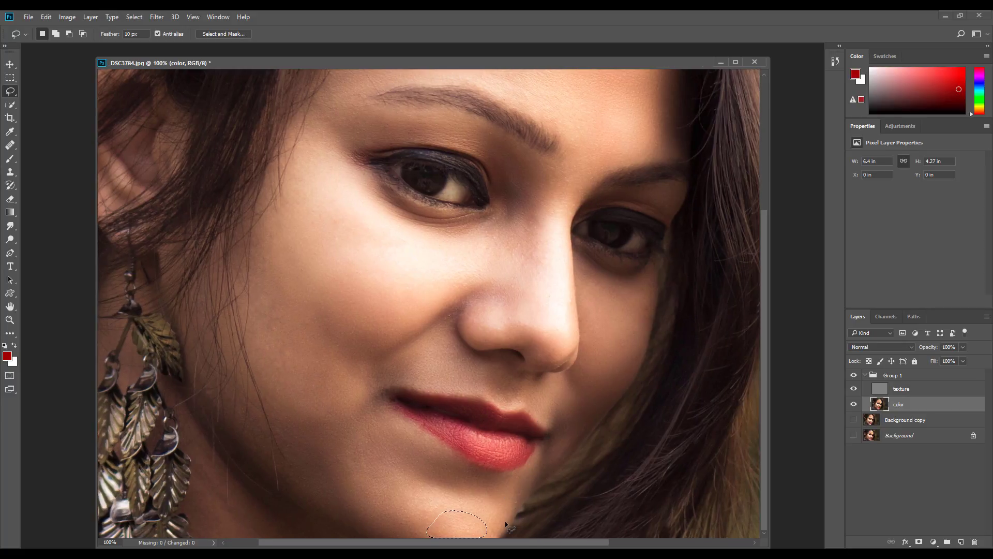
mouse_move(273, 444)
left_mouse_down()
mouse_move(249, 445)
mouse_move(218, 367)
mouse_move(294, 468)
left_mouse_up()
key("ctrl+alt+f")
mouse_move(282, 365)
left_mouse_down()
mouse_move(290, 309)
mouse_move(287, 358)
left_mouse_up()
key("ctrl+alt+f")
left_click_drag(286, 246, 286, 244)
mouse_move(233, 267)
left_mouse_down()
mouse_move(262, 288)
mouse_move(234, 266)
left_mouse_up()
- Lasso the side of the nose bridge and the crease beside the left nostril, blurring each area and deselecting
scroll(311, 347, "up", 3)
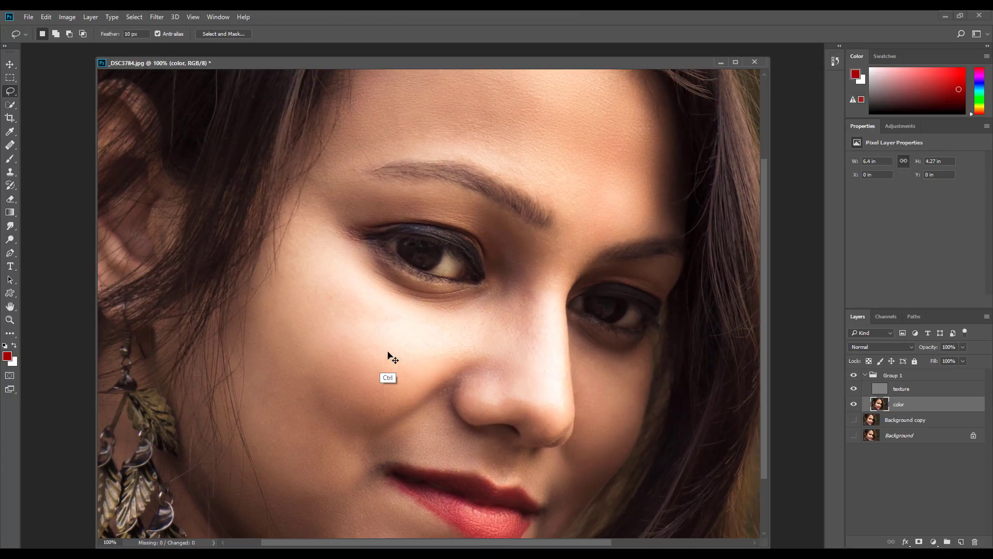
mouse_move(529, 298)
left_mouse_down()
mouse_move(518, 351)
mouse_move(509, 302)
left_mouse_up()
key("space")
mouse_move(547, 253)
left_mouse_down()
mouse_move(502, 366)
mouse_move(469, 370)
mouse_move(403, 235)
mouse_move(480, 176)
left_mouse_up()
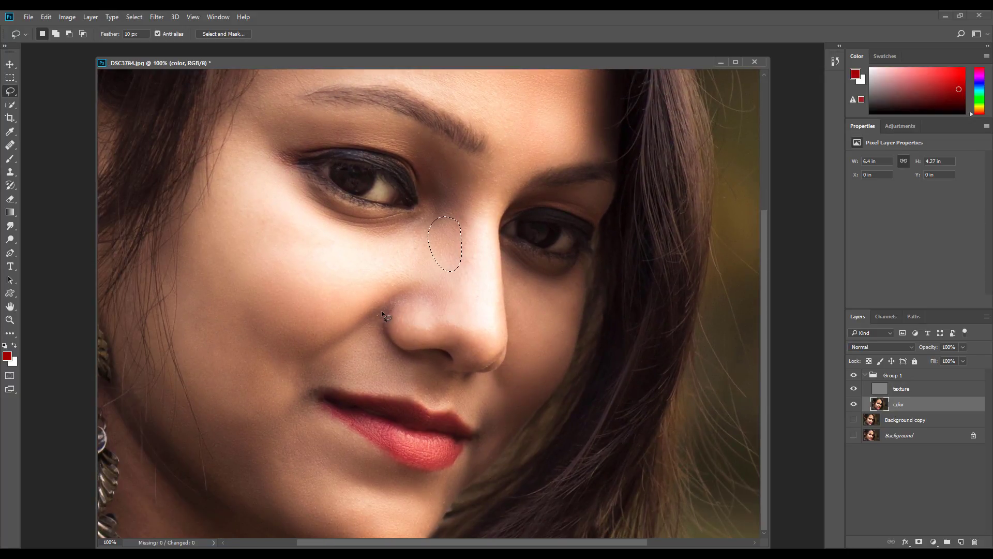
left_click_drag(380, 311, 367, 315)
mouse_move(389, 358)
left_mouse_down()
mouse_move(350, 326)
mouse_move(383, 310)
left_mouse_up()
left_click(418, 342)
- Make the Background copy layer visible, select it and collapse Group 1
key("ctrl+minus")
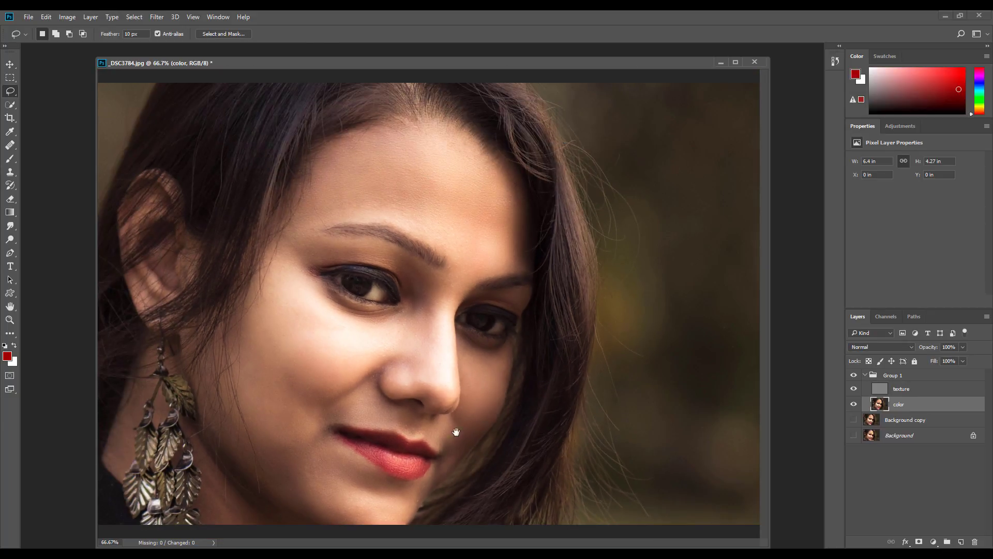
left_click(853, 375)
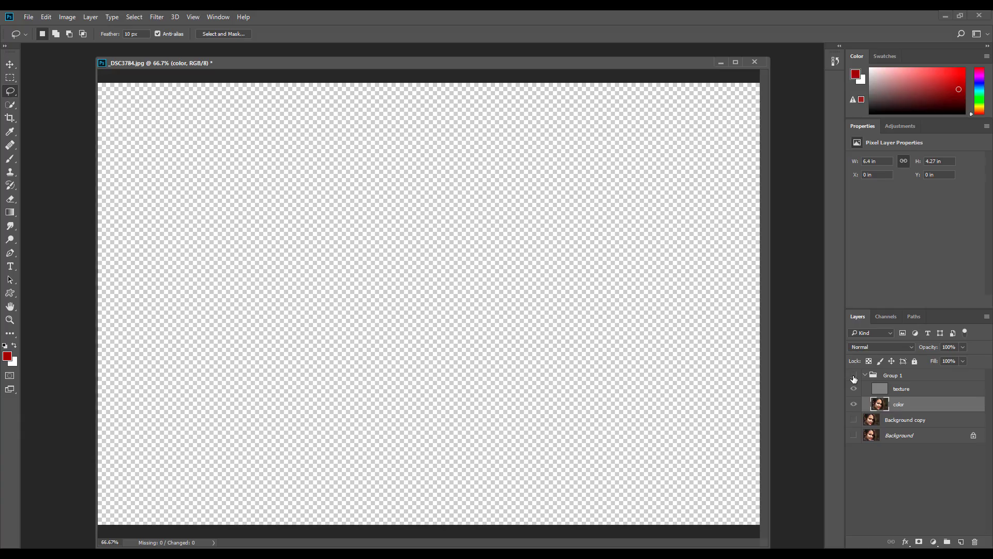
left_click(853, 374)
left_click(852, 419)
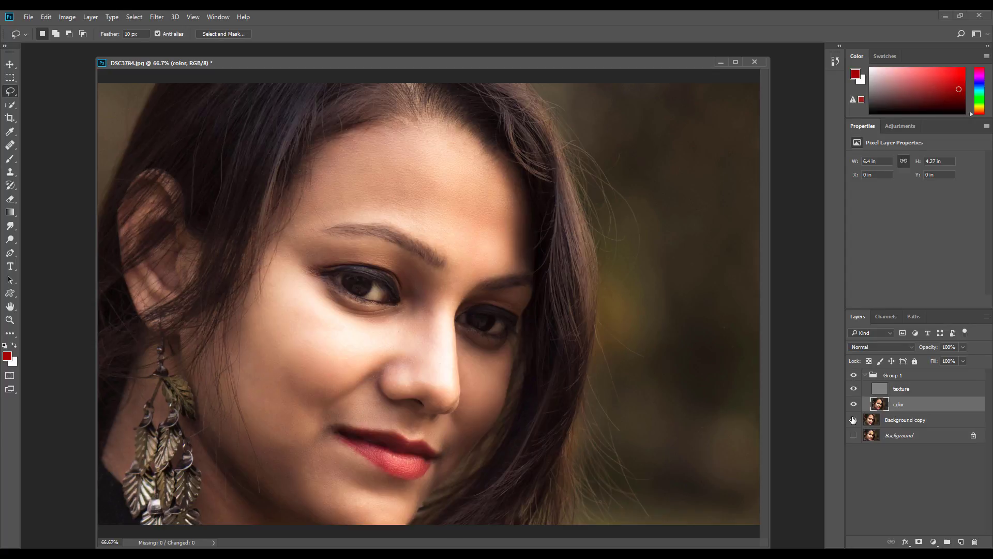
left_click(897, 425)
left_click(865, 375)
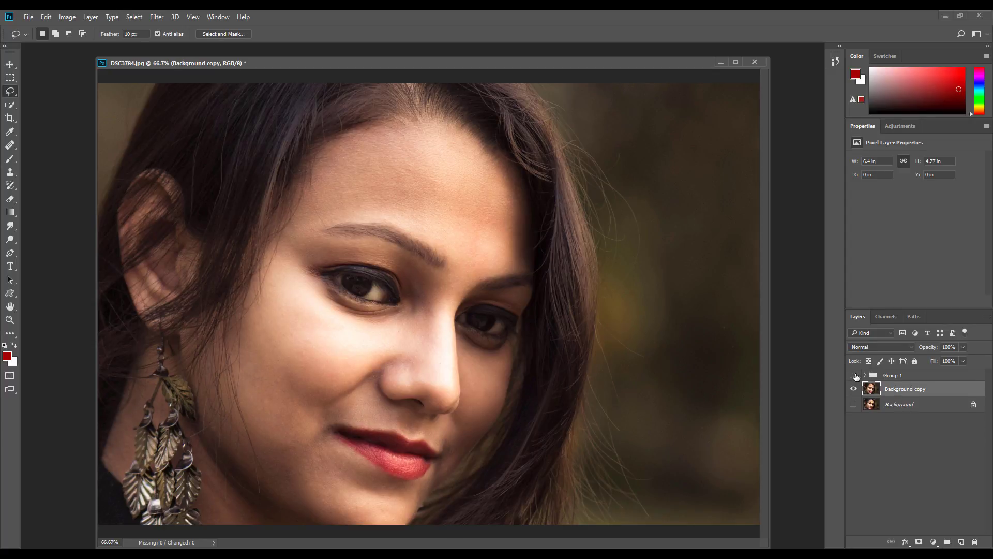
- Compare the portrait before and after the skin smoothing by toggling the visibility of Group 1
left_click(854, 376)
left_click(854, 375)
left_click(854, 375)
left_click(854, 375)
left_click(854, 375)
left_click(854, 376)
left_click(854, 377)
left_click(854, 378)
left_click(853, 377)
left_click(853, 376)
- Duplicate the texture layer inside Group 1 and set the copy's opacity to 35%
left_click(865, 374)
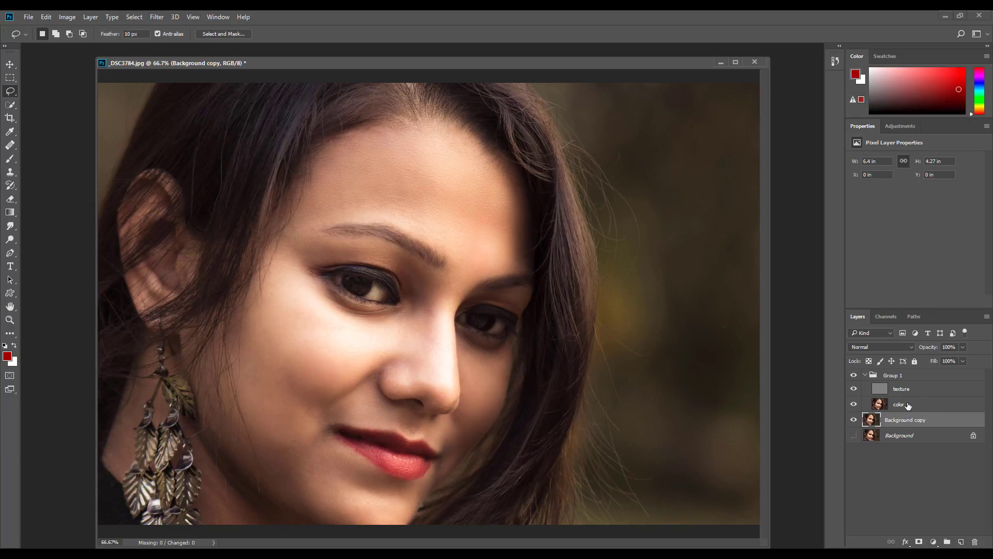
left_click_drag(902, 388, 960, 542)
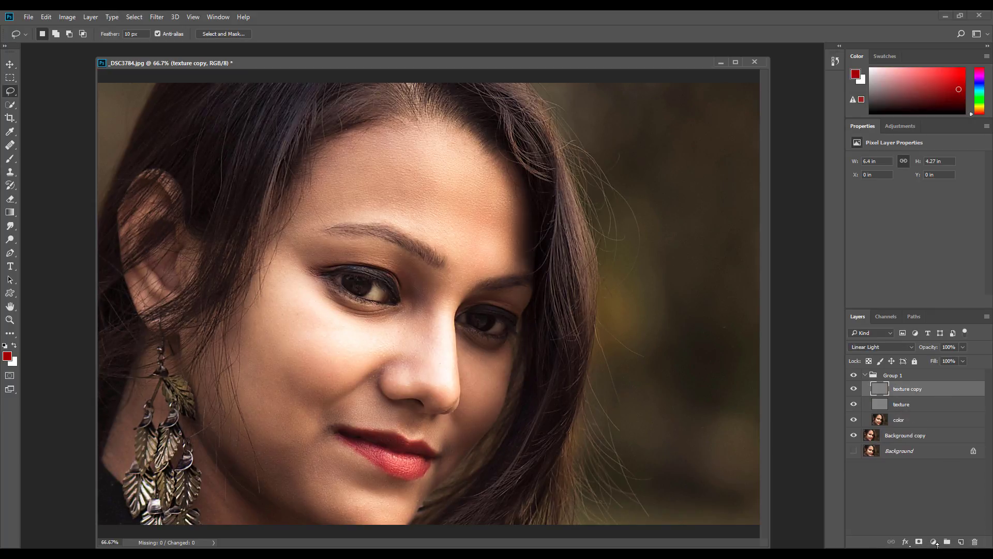
key("ctrl+plus")
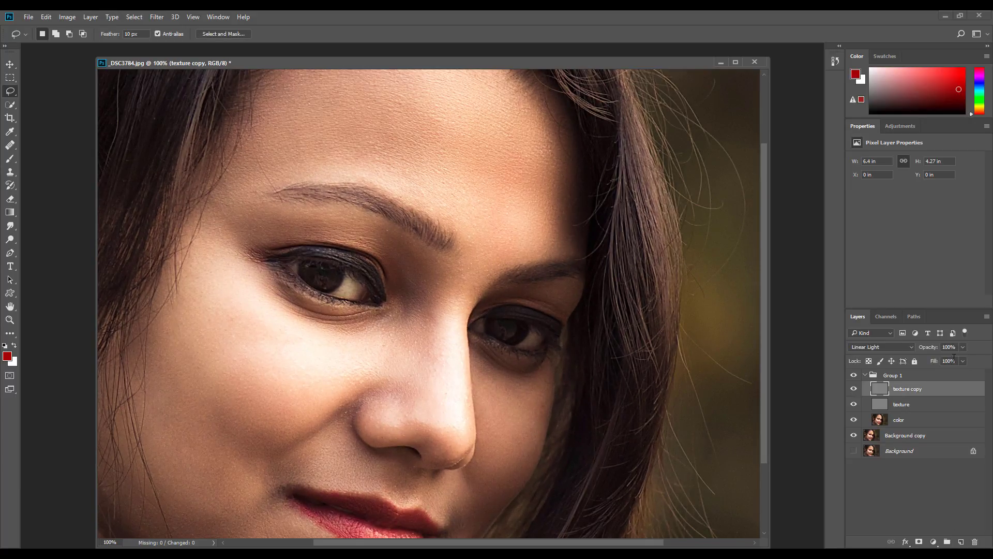
left_click(960, 353)
left_click_drag(936, 362, 931, 360)
- Compare the skin detail by toggling the visibility of the texture copy layer and of Group 1
left_click_drag(484, 415, 538, 355)
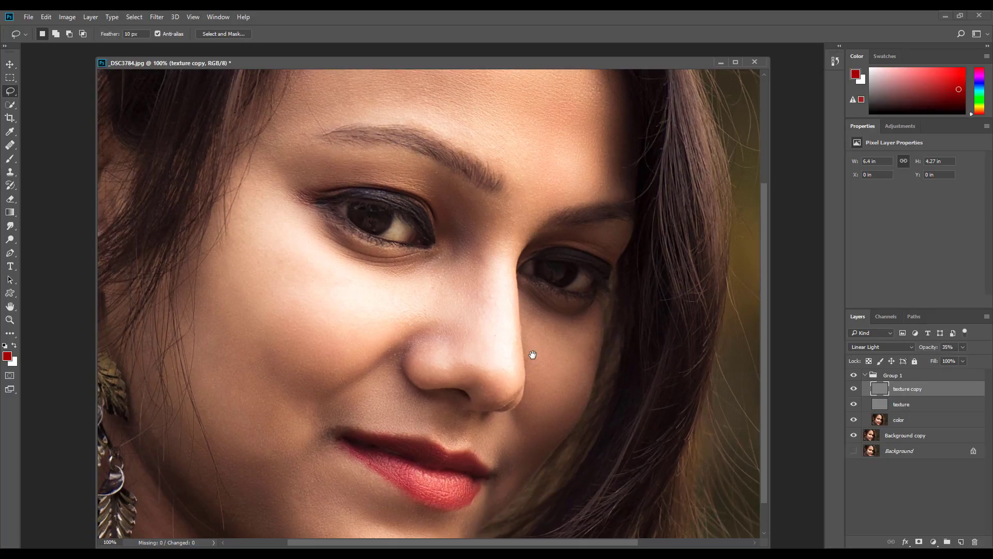
left_click(853, 388)
left_click(853, 389)
left_click(853, 389)
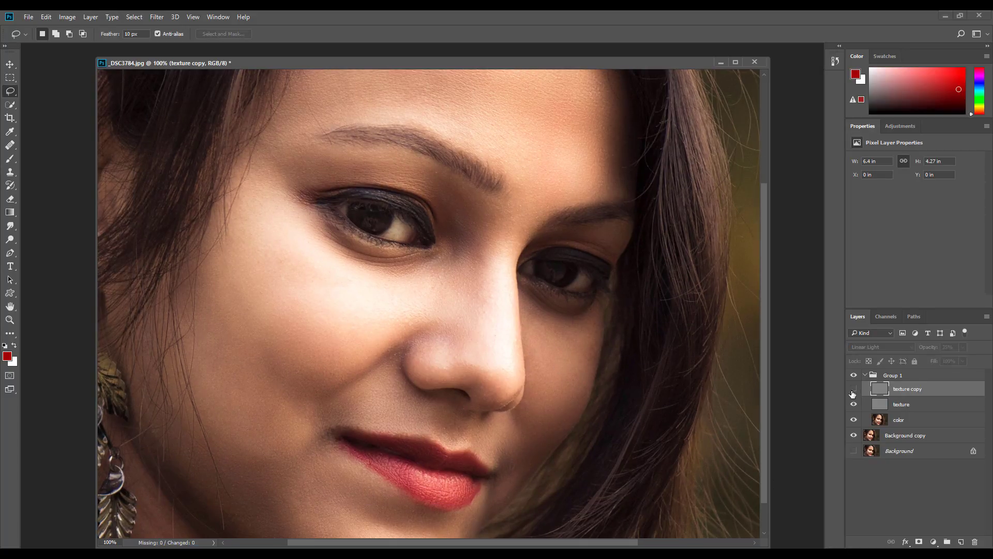
left_click(851, 393)
left_click(852, 393)
left_click(853, 393)
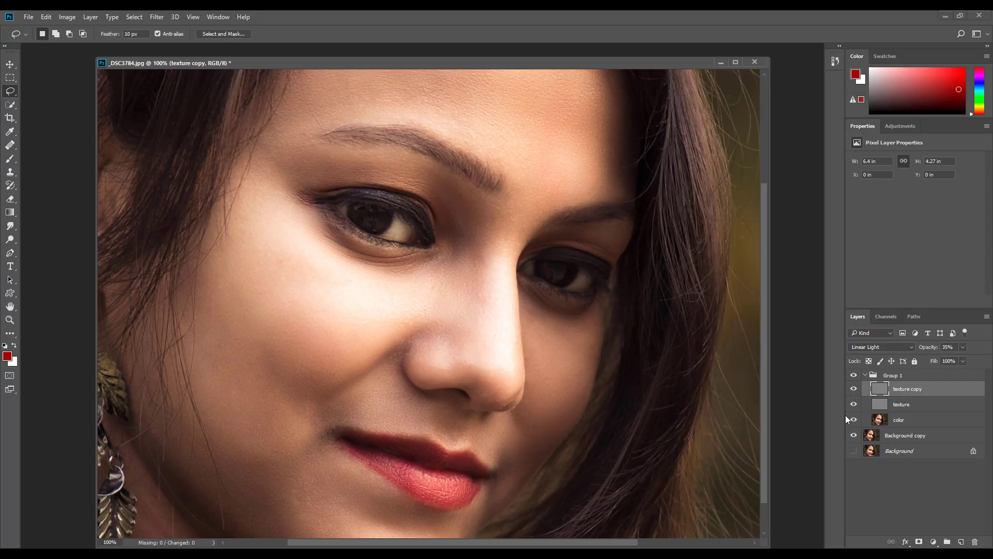
left_click(852, 393)
left_click(853, 393)
key("ctrl+minus")
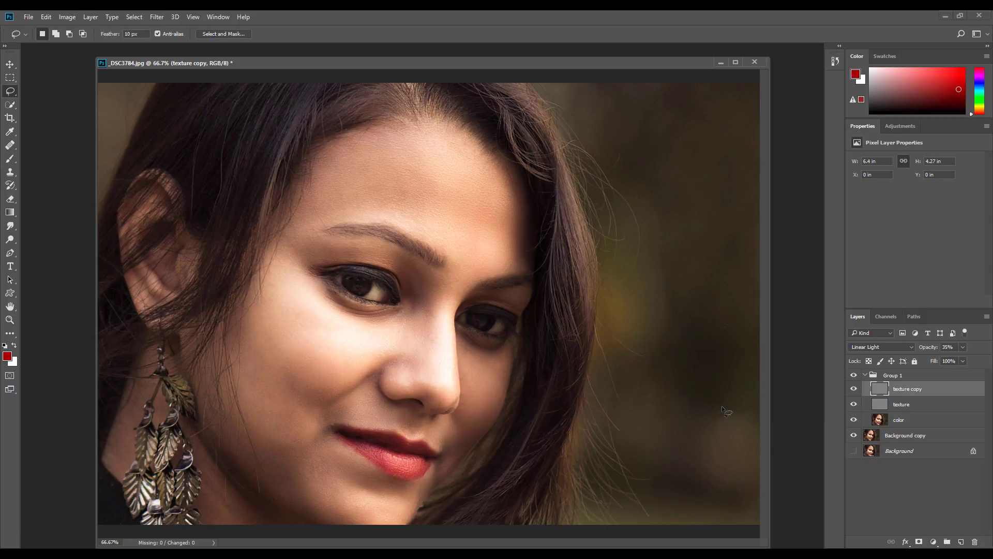
left_click(853, 375)
left_click(853, 376)
- Collapse Group 1 and add a Black & White adjustment layer above it
left_click(865, 375)
left_click(934, 542)
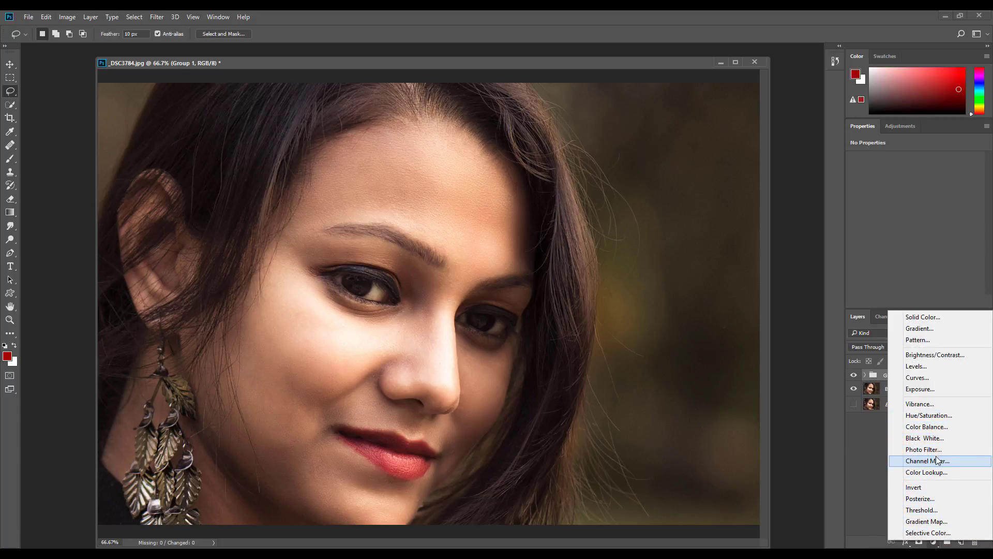
left_click(928, 438)
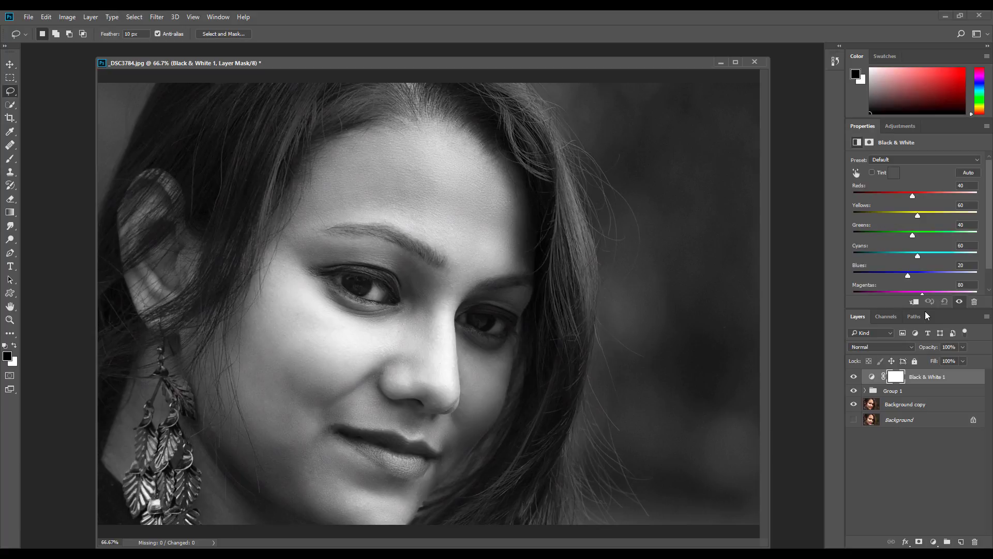
- Set the Black & White adjustment's Yellows to -200 and its Reds to about 44
left_click(912, 196)
left_click_drag(913, 195, 856, 227)
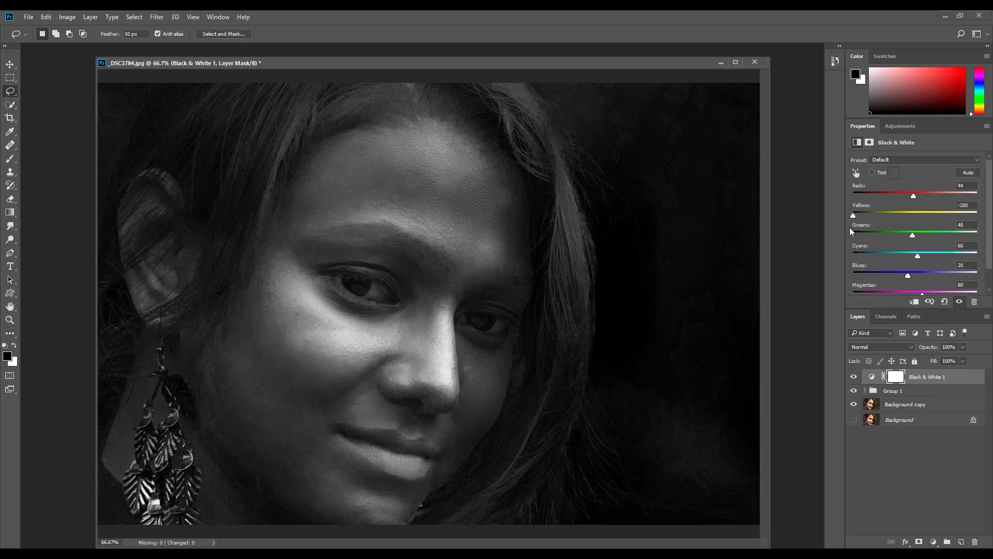
mouse_move(850, 227)
left_mouse_down()
mouse_move(893, 227)
mouse_move(849, 234)
left_mouse_up()
mouse_move(913, 196)
left_mouse_down()
mouse_move(880, 198)
mouse_move(947, 200)
mouse_move(914, 199)
left_mouse_up()
- Expand Group 1, select the color layer and lasso an oval patch of skin on the upper forehead
left_click(862, 392)
left_click(863, 391)
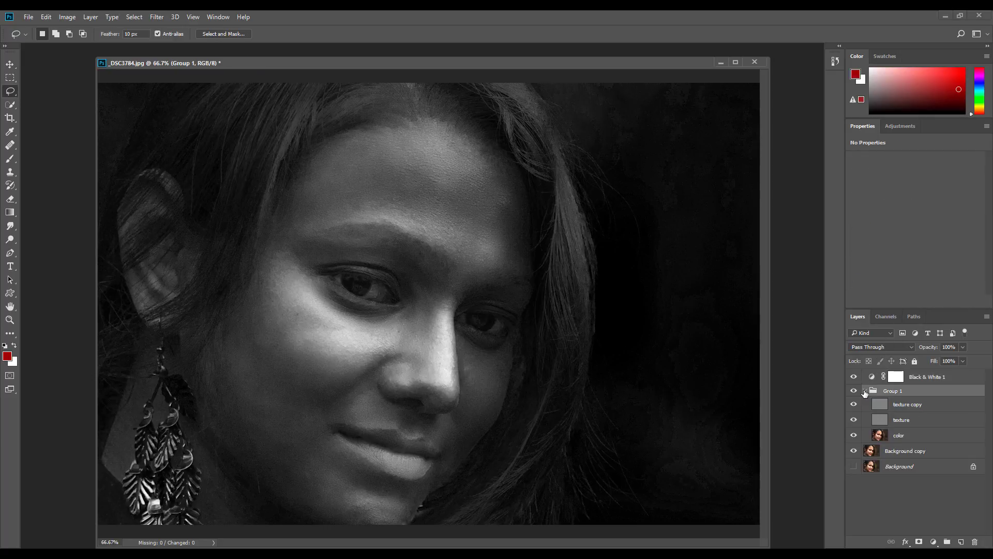
left_click(900, 435)
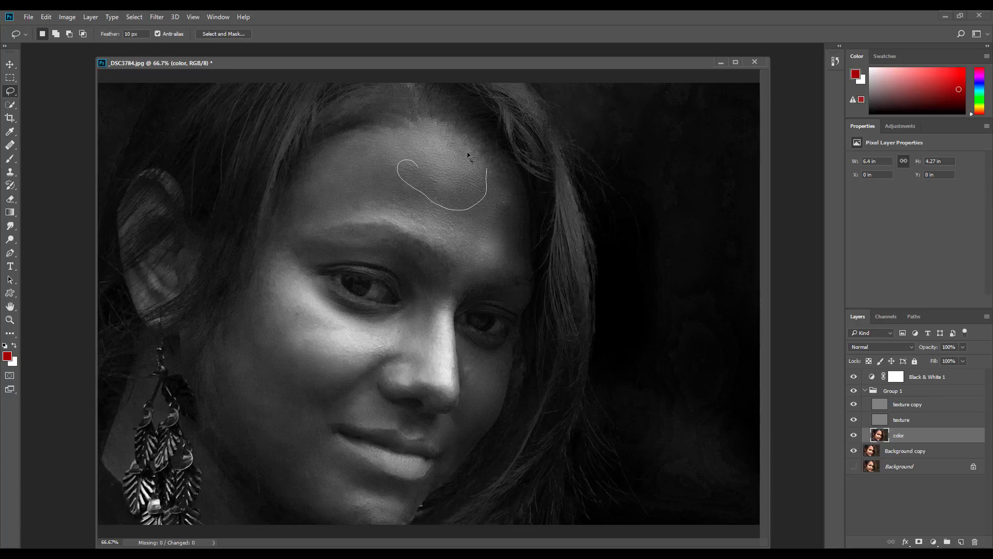
left_click_drag(467, 151, 409, 184)
- Apply a Gaussian Blur with a radius of 13.9 pixels to the selected forehead patch and deselect it
left_click(175, 17)
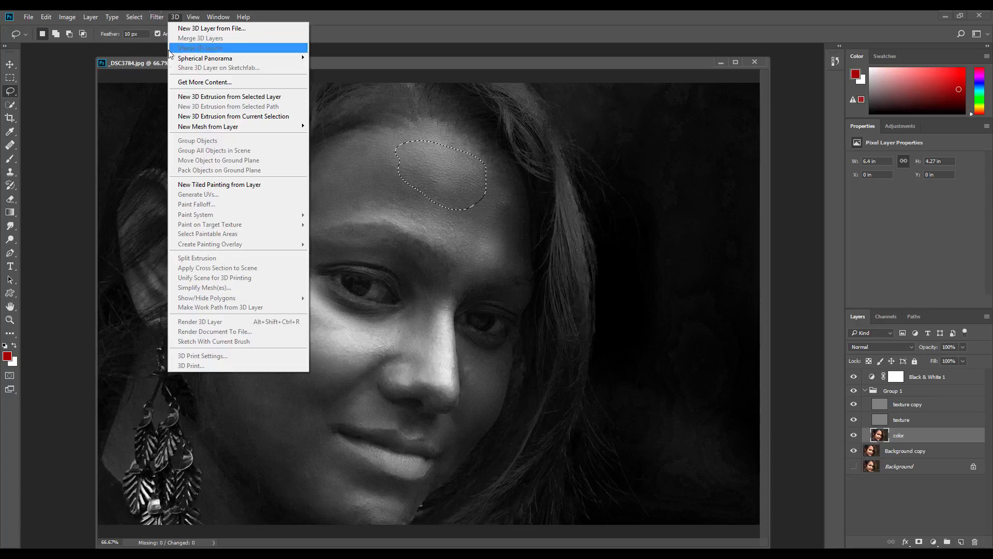
mouse_move(157, 17)
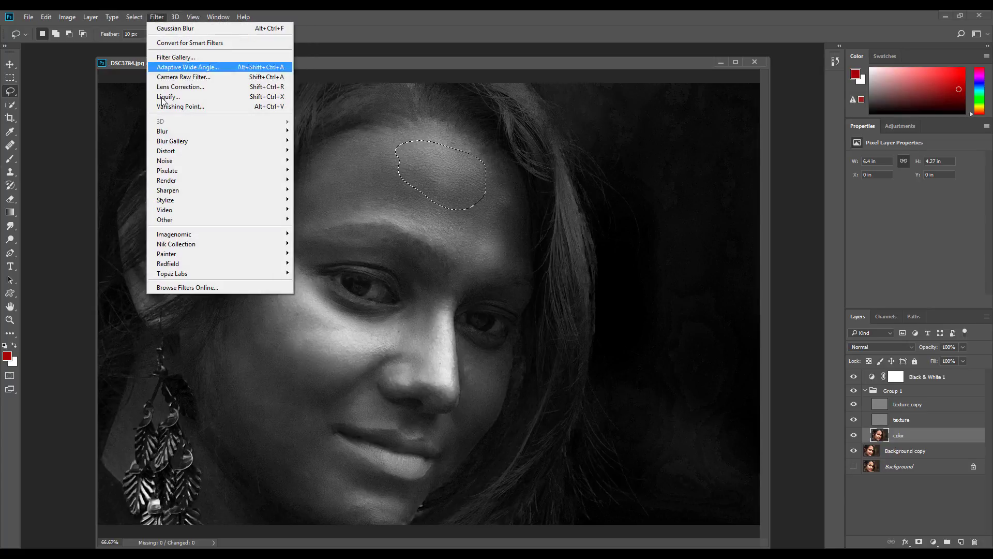
mouse_move(171, 131)
left_click(311, 172)
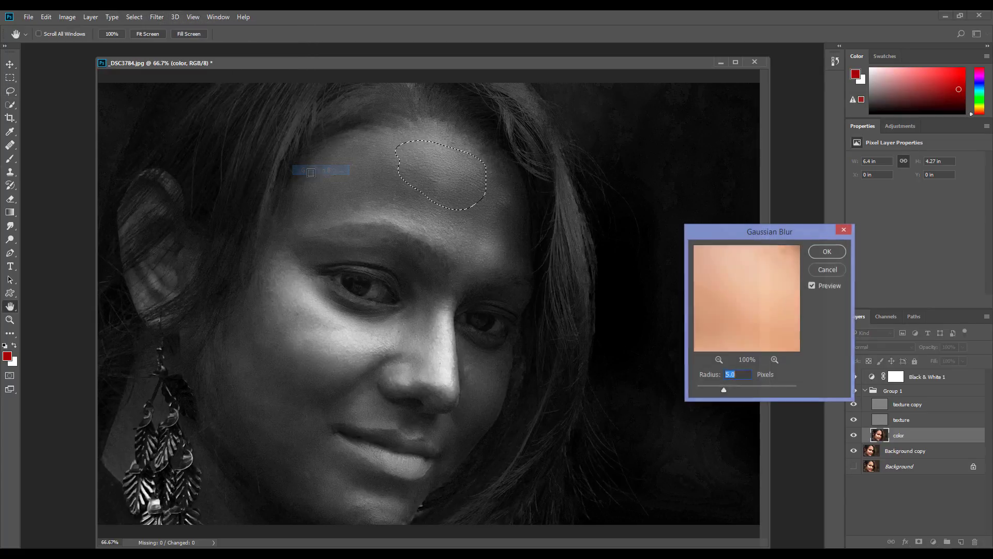
mouse_move(724, 389)
left_mouse_down()
mouse_move(752, 391)
mouse_move(739, 392)
left_mouse_up()
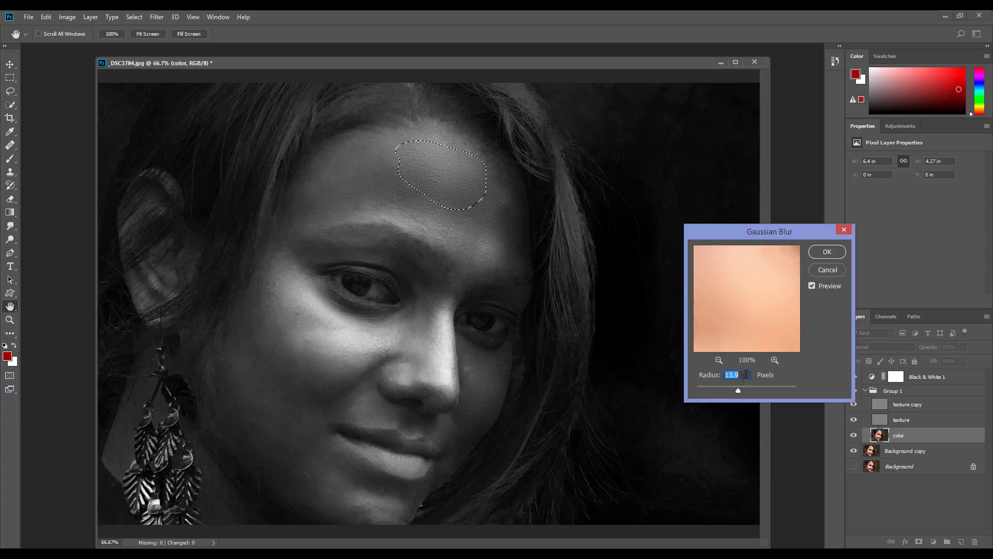
left_click(822, 287)
left_click(821, 286)
left_click(827, 252)
key("l")
key("ctrl+d")
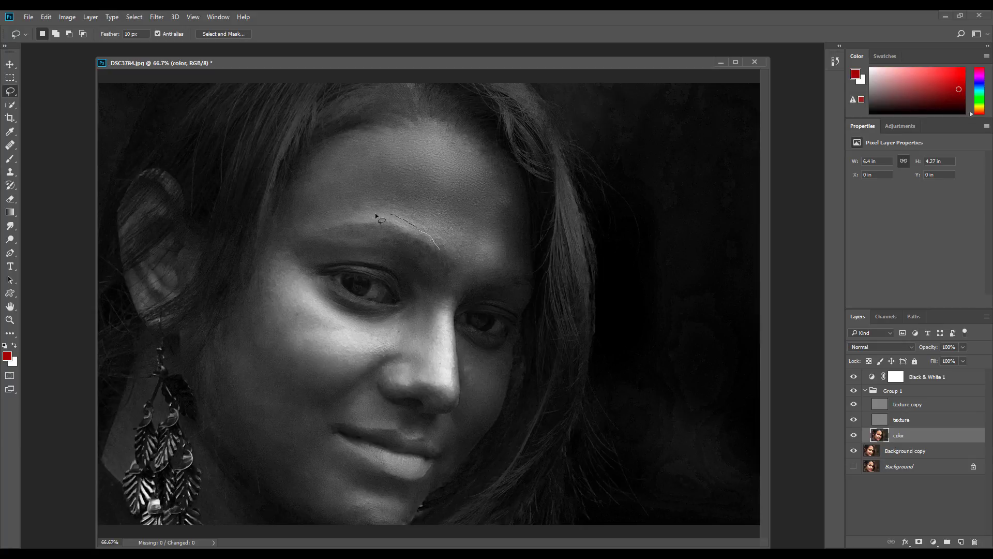
- Lasso uneven patches above the eyebrow, beside the eye and on the cheek near the nose, smoothing them with the same Gaussian Blur
mouse_move(384, 200)
left_mouse_down()
mouse_move(445, 233)
mouse_move(453, 253)
mouse_move(439, 270)
mouse_move(455, 265)
mouse_move(441, 211)
mouse_move(395, 199)
mouse_move(382, 220)
left_mouse_up()
key("ctrl+d")
mouse_move(277, 269)
left_mouse_down()
mouse_move(298, 343)
mouse_move(315, 295)
mouse_move(271, 287)
left_mouse_up()
left_click_drag(353, 342, 317, 355)
mouse_move(375, 341)
left_mouse_down()
mouse_move(306, 343)
mouse_move(382, 361)
mouse_move(380, 382)
left_mouse_up()
key("ctrl+alt+f")
- Lasso patches along the chin and lower jaw and reapply the Gaussian Blur to each
left_click_drag(349, 518, 341, 493)
key("ctrl+alt+f")
left_click(402, 520)
mouse_move(411, 507)
left_mouse_down()
mouse_move(390, 491)
mouse_move(346, 487)
mouse_move(390, 528)
left_mouse_up()
key("ctrl+alt+f")
left_click(386, 518)
mouse_move(307, 520)
left_mouse_down()
mouse_move(279, 501)
mouse_move(324, 507)
mouse_move(311, 518)
left_mouse_up()
- Smooth the outer cheek, the lower cheek and the skin beside the upper lip by blurring lassoed patches
mouse_move(261, 331)
left_mouse_down()
mouse_move(244, 351)
mouse_move(266, 341)
left_mouse_up()
key("ctrl+alt+f")
mouse_move(266, 376)
left_mouse_down()
mouse_move(260, 384)
mouse_move(241, 363)
mouse_move(259, 417)
left_mouse_up()
key("ctrl+alt+f")
mouse_move(306, 388)
left_mouse_down()
mouse_move(284, 413)
mouse_move(275, 386)
left_mouse_up()
key("ctrl+alt+f")
left_click_drag(351, 397, 365, 389)
key("ctrl+alt+f")
key("ctrl+d")
- Smooth the nose bridge, nose tip and its shaded edge by reapplying the Gaussian Blur to lassoed patches
mouse_move(434, 373)
left_mouse_down()
mouse_move(451, 353)
mouse_move(435, 307)
left_mouse_up()
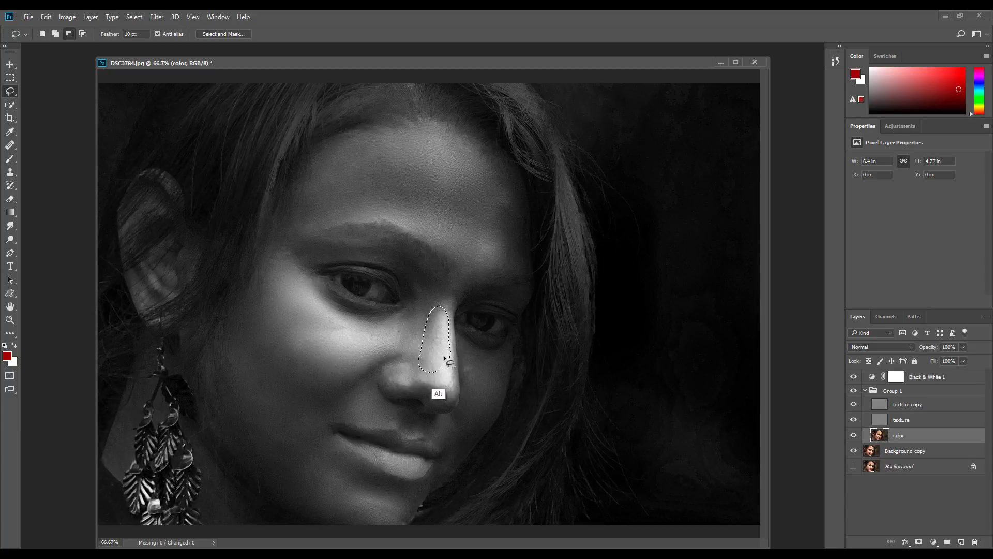
mouse_move(438, 369)
left_mouse_down()
mouse_move(449, 365)
mouse_move(446, 348)
mouse_move(461, 377)
left_mouse_up()
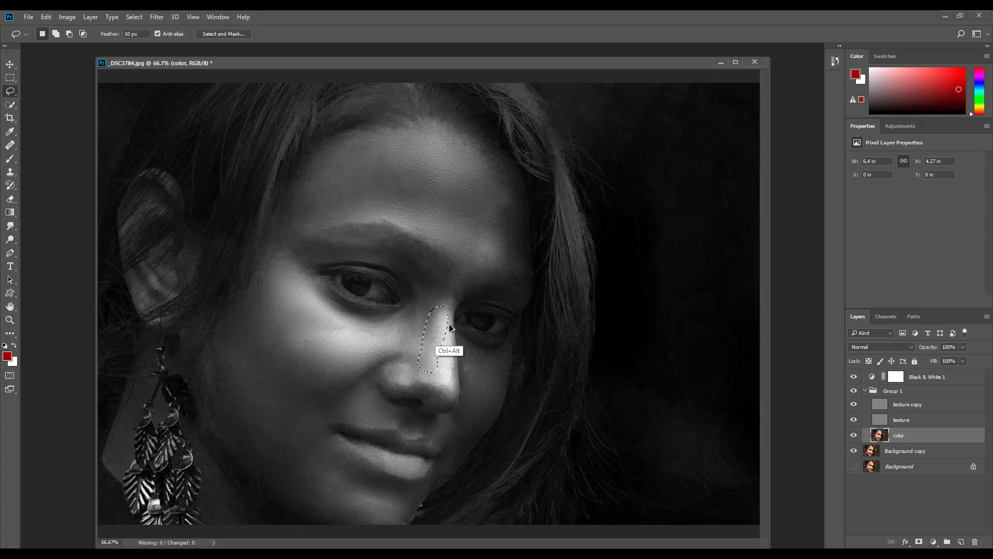
mouse_move(410, 380)
left_mouse_down()
mouse_move(388, 383)
mouse_move(451, 396)
mouse_move(409, 376)
left_mouse_up()
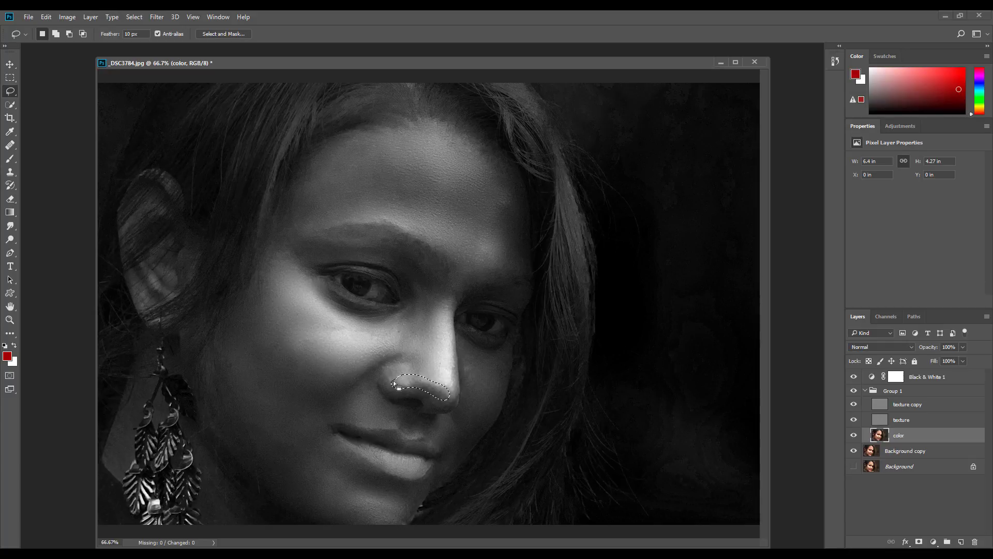
key("shift")
left_click_drag(387, 381, 434, 395)
key("ctrl+alt+f")
mouse_move(456, 368)
left_mouse_down()
mouse_move(443, 377)
mouse_move(446, 362)
mouse_move(454, 398)
left_mouse_up()
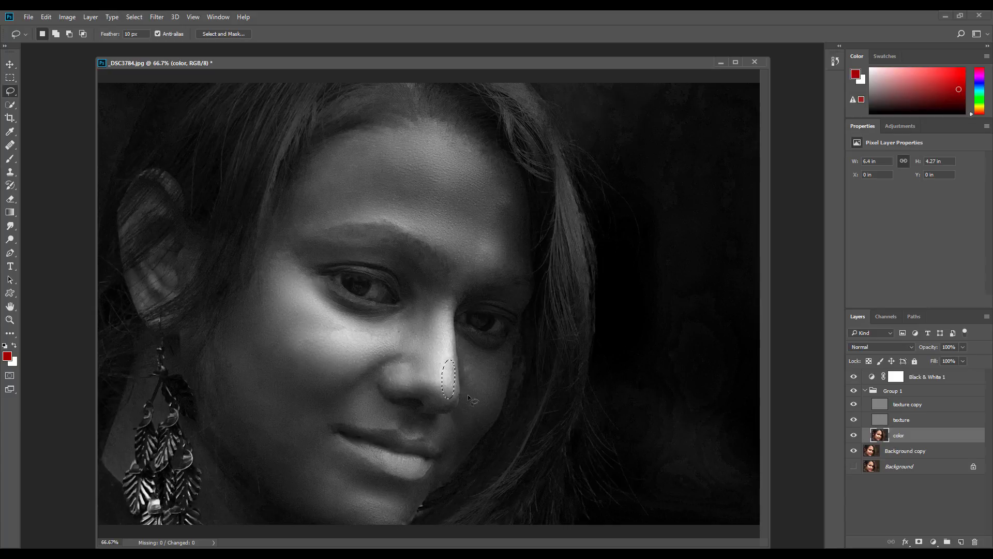
key("ctrl+d")
- Blur lassoed patches on the cheek below the eye, around the nostril and along the far side of the nose
mouse_move(386, 333)
left_mouse_down()
mouse_move(329, 331)
mouse_move(393, 337)
mouse_move(366, 341)
mouse_move(332, 326)
left_mouse_up()
key("ctrl+alt+f")
left_click_drag(412, 339, 410, 345)
left_click(437, 368)
left_click_drag(406, 371, 390, 374)
key("ctrl+alt+f")
left_click(445, 381)
mouse_move(463, 369)
left_mouse_down()
mouse_move(493, 374)
mouse_move(467, 360)
left_mouse_up()
key("ctrl+alt+f")
left_click(489, 389)
- Smooth both sides of the forehead and the skin above the eyebrows by blurring small lassoed patches
mouse_move(499, 200)
left_mouse_down()
mouse_move(499, 249)
mouse_move(489, 198)
mouse_move(501, 246)
mouse_move(473, 254)
mouse_move(504, 273)
mouse_move(491, 249)
left_mouse_up()
key("ctrl+alt+f")
left_click(501, 262)
key("ctrl+alt+f")
left_click(493, 294)
left_click_drag(348, 140, 358, 143)
key("ctrl+alt+f")
left_click_drag(346, 214, 362, 191)
key("ctrl+alt+f")
- Lasso the bright area of the near cheek, reapply the Gaussian Blur to it twice and deselect
mouse_move(285, 238)
left_mouse_down()
mouse_move(290, 282)
mouse_move(276, 245)
mouse_move(301, 275)
mouse_move(302, 352)
mouse_move(330, 317)
mouse_move(291, 345)
mouse_move(345, 335)
mouse_move(294, 333)
left_mouse_up()
key("ctrl+alt+f")
key("ctrl+alt+f")
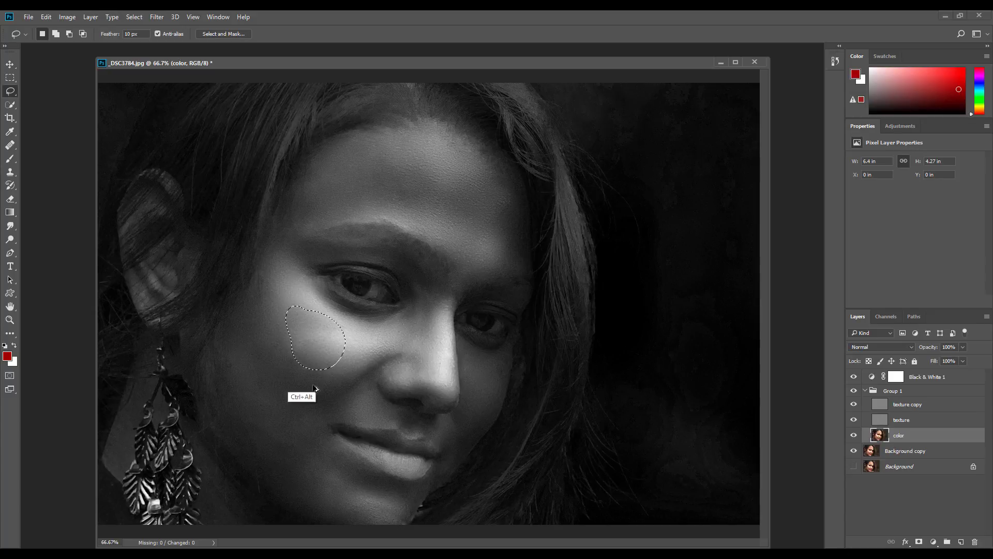
key("ctrl+d")
- Smooth the skin between the eyebrows and just above the near eyebrow, leaving no active selection
mouse_move(456, 294)
left_mouse_down()
mouse_move(448, 313)
mouse_move(429, 302)
mouse_move(454, 283)
mouse_move(460, 296)
left_mouse_up()
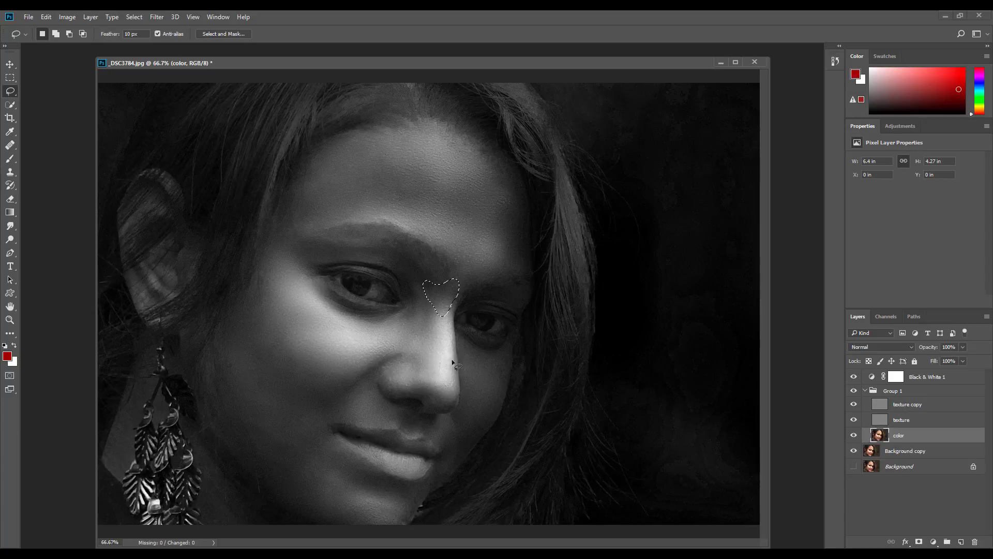
key("ctrl+d")
left_click_drag(374, 210, 382, 209)
key("ctrl+d")
key("ctrl+alt+z")
key("ctrl+d")
- Hide the Black & White layer and toggle Group 1's visibility to compare the portrait before and after smoothing
left_click(854, 376)
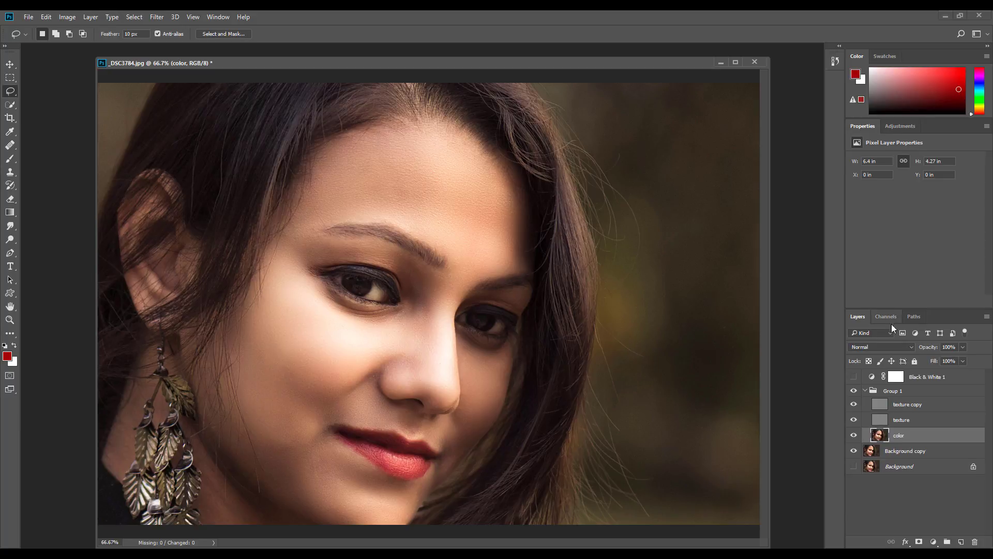
left_click(853, 390)
left_click(854, 391)
left_click(853, 390)
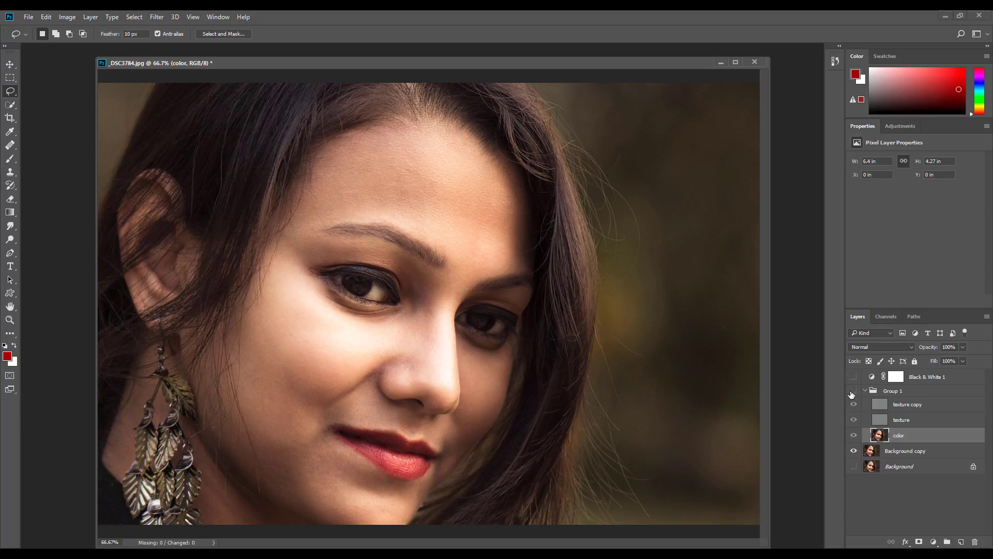
left_click(853, 391)
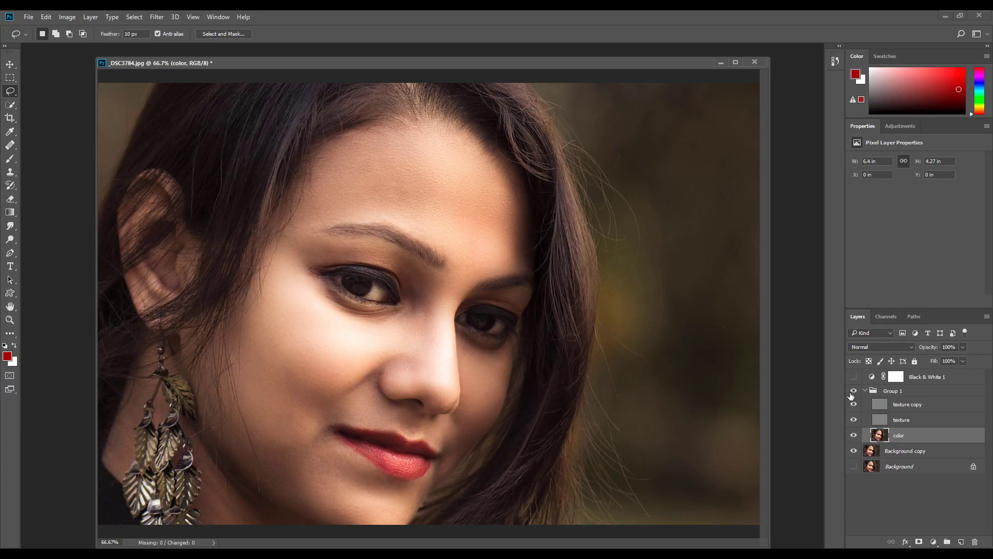
left_click(851, 393)
left_click(853, 393)
left_click(853, 391)
left_click(853, 392)
- Set the texture copy layer's opacity to 57% and toggle its visibility to compare the skin detail
left_click(907, 409)
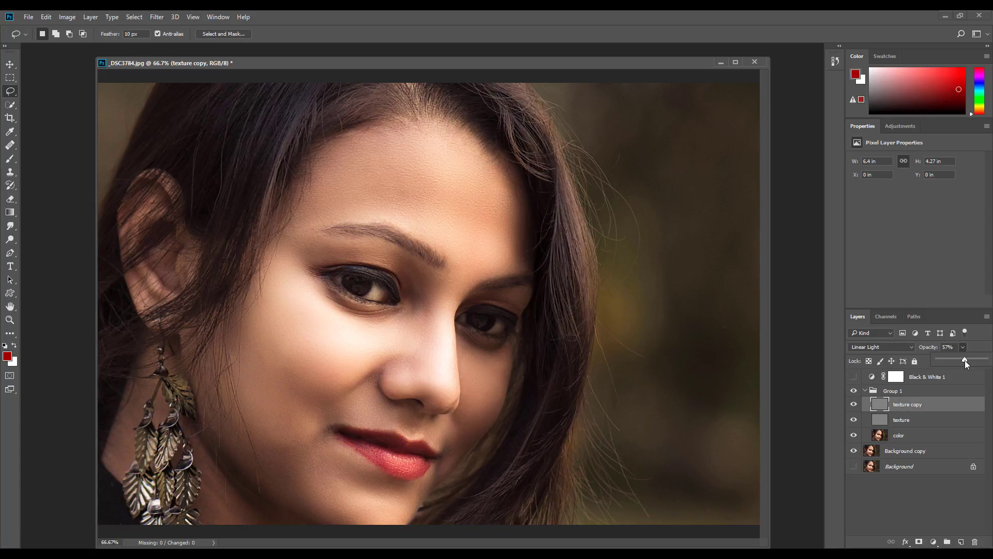
key("ctrl+plus")
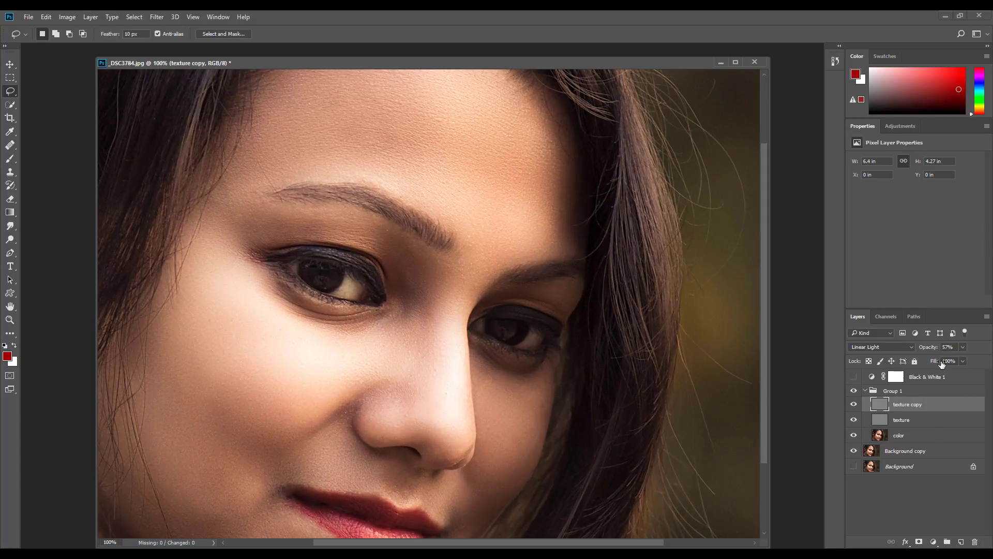
left_click_drag(579, 380, 521, 363)
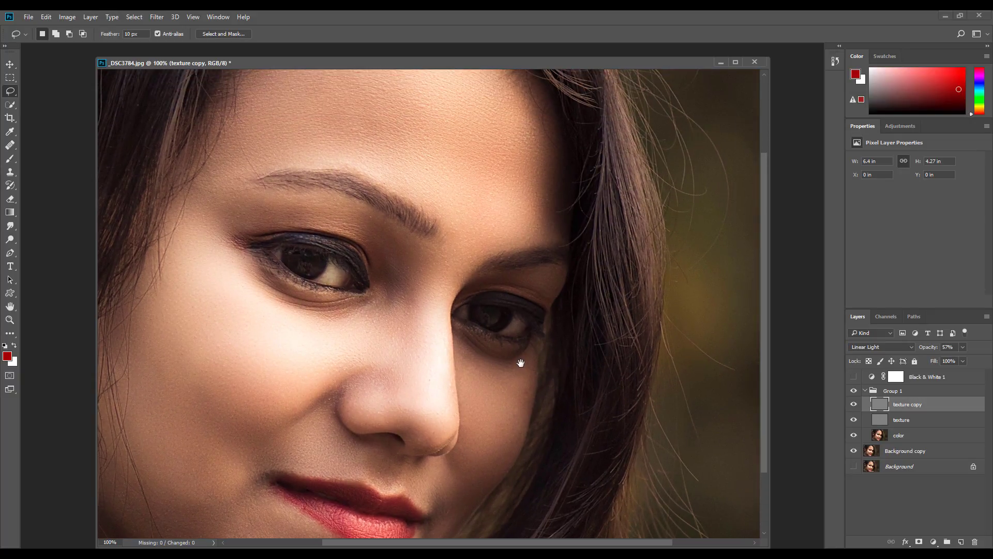
left_click(851, 407)
left_click(851, 407)
left_click(852, 408)
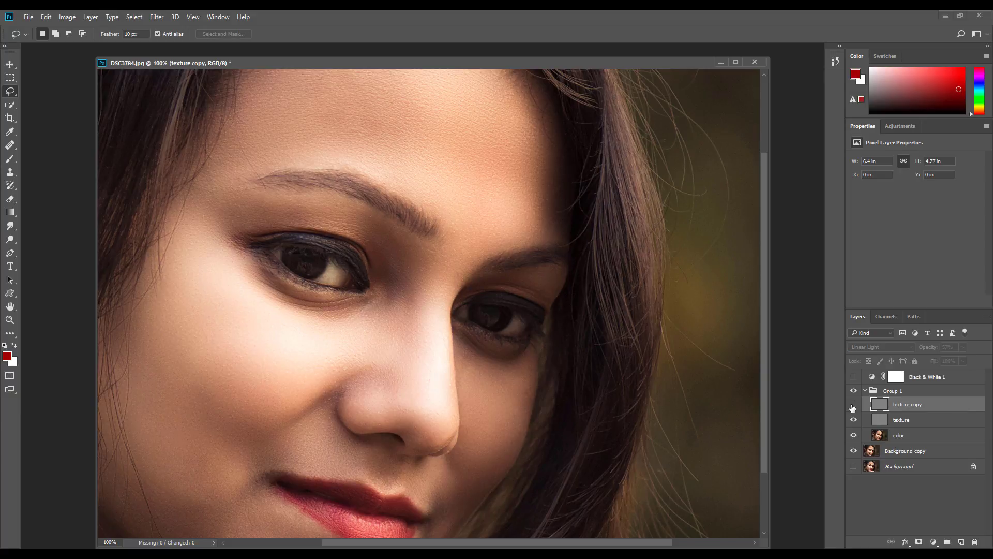
- Patch the fine lines under the near eye on the texture layer with the Patch tool
left_click(905, 420)
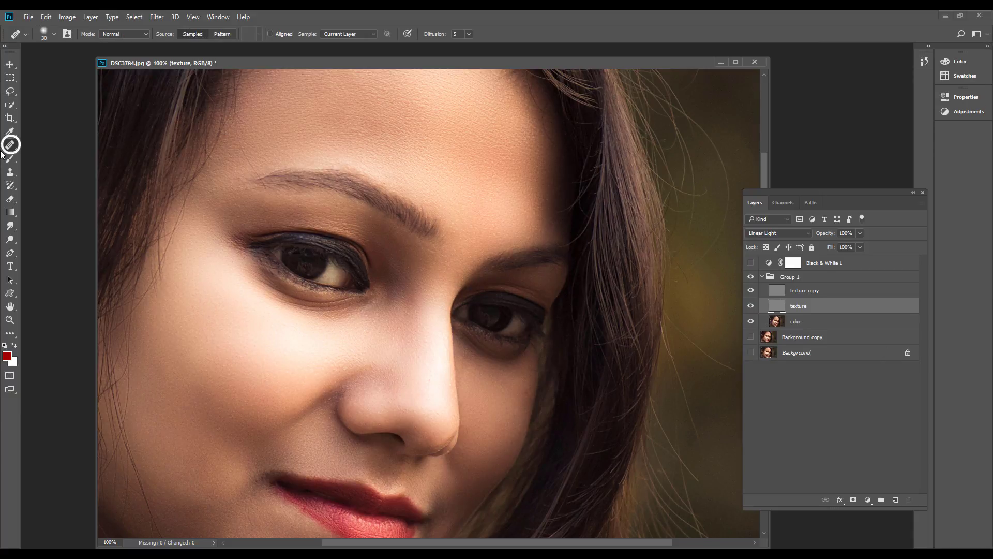
right_click(10, 145)
left_click(55, 164)
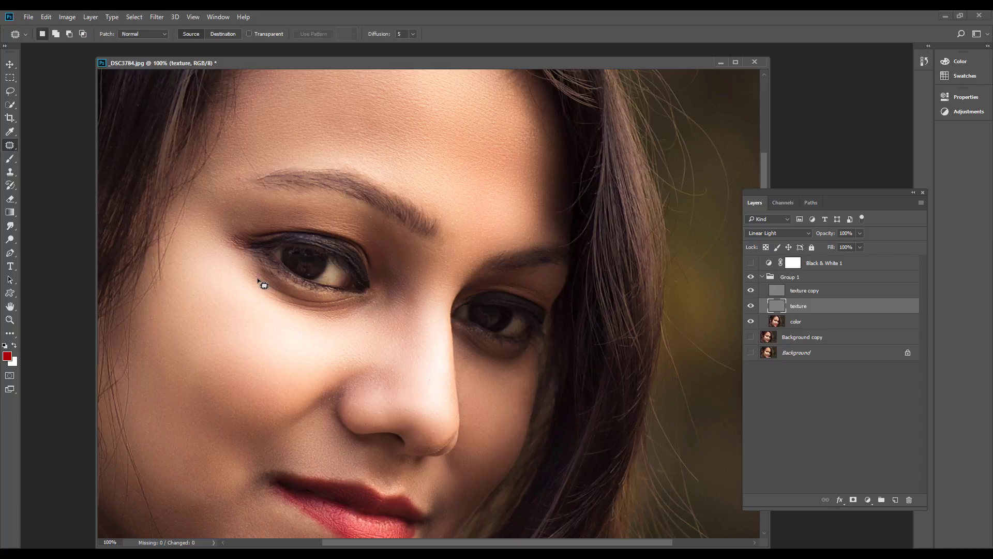
mouse_move(253, 274)
left_mouse_down()
mouse_move(314, 302)
mouse_move(356, 302)
mouse_move(291, 309)
mouse_move(252, 274)
left_mouse_up()
mouse_move(321, 309)
left_mouse_down()
mouse_move(304, 299)
mouse_move(344, 313)
mouse_move(268, 299)
mouse_move(282, 286)
left_mouse_up()
key("shift")
left_click_drag(332, 309, 329, 338)
key("ctrl+d")
- Set the texture copy layer's opacity to 50% and patch more skin under both eyes on the texture layer
left_click(810, 294)
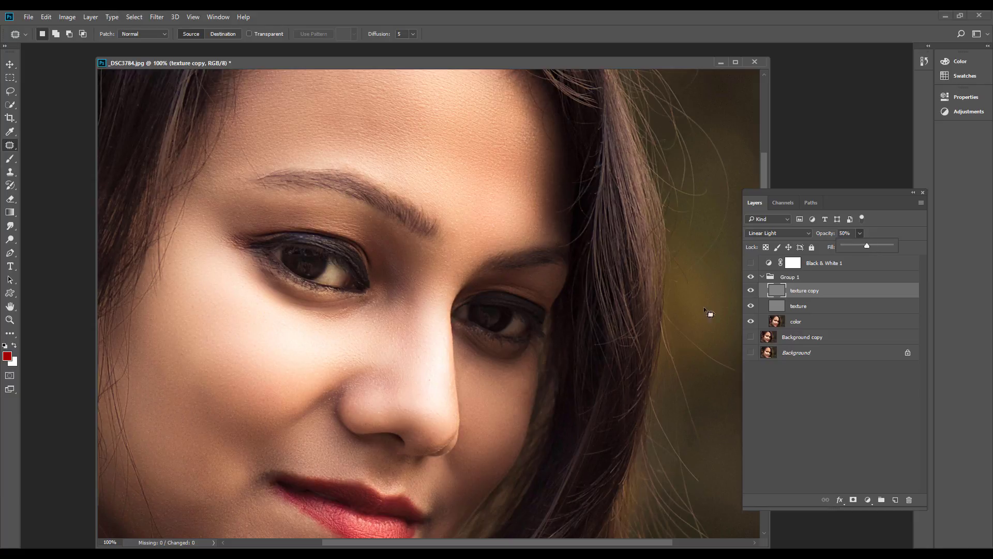
left_click(841, 308)
mouse_move(317, 313)
left_mouse_down()
mouse_move(377, 304)
mouse_move(339, 323)
mouse_move(301, 316)
left_mouse_up()
left_click(372, 356)
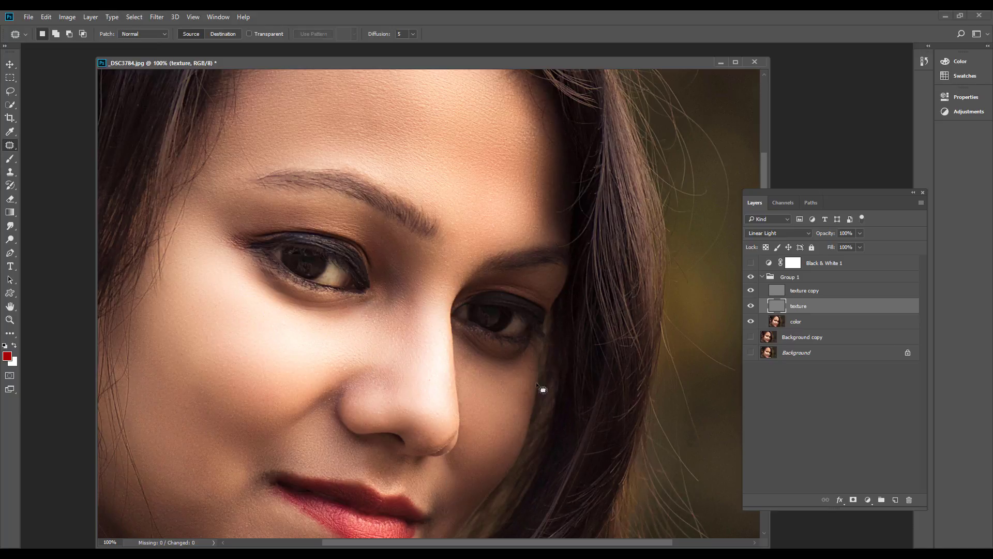
mouse_move(462, 334)
left_mouse_down()
mouse_move(527, 353)
mouse_move(507, 364)
mouse_move(468, 343)
left_mouse_up()
key("ctrl+d")
- Try patching the shadow under the near eye on the color layer with both texture layers hidden
left_click(828, 321)
left_click_drag(751, 305, 755, 297)
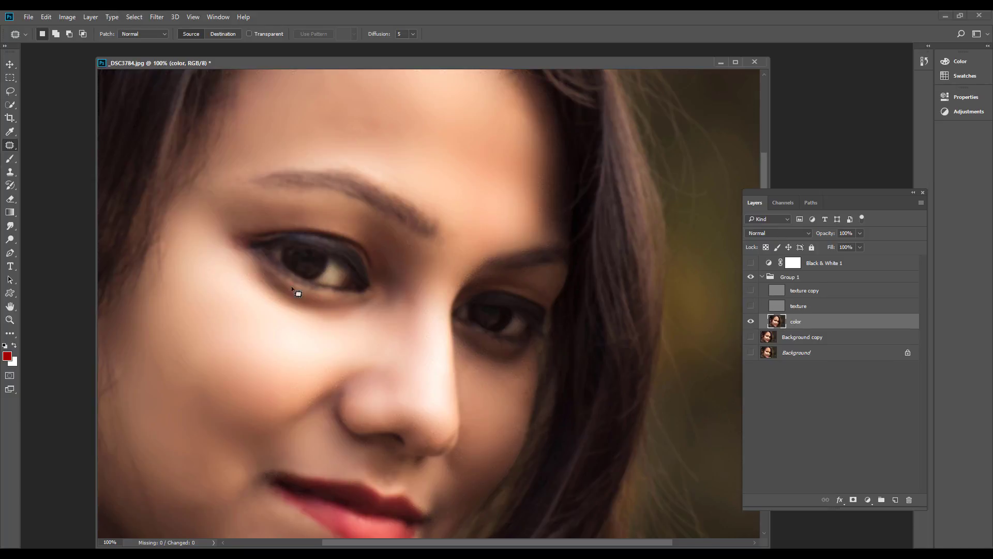
mouse_move(342, 301)
left_mouse_down()
mouse_move(369, 303)
mouse_move(295, 310)
mouse_move(256, 267)
left_mouse_up()
left_click_drag(304, 305, 288, 322)
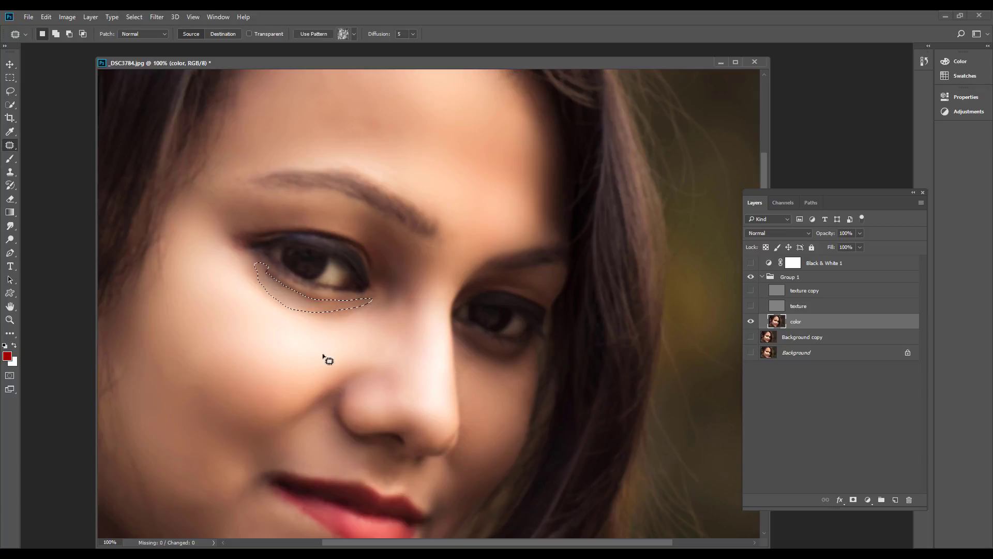
key("ctrl+d")
- Show both texture layers, undo the color-layer patch, try patching the under-eye area once more and undo that too
left_click_drag(750, 306, 750, 290)
key("ctrl+alt+z")
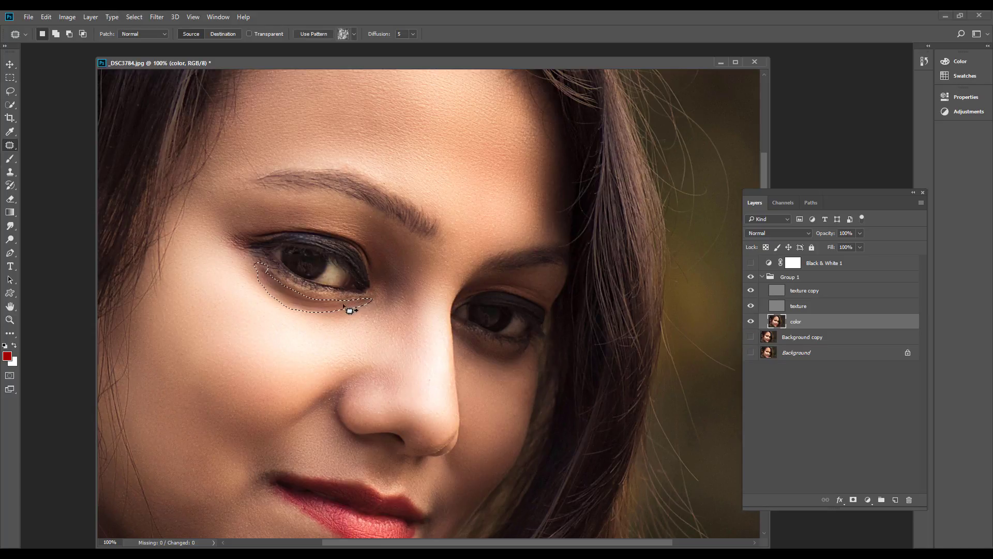
mouse_move(349, 311)
left_mouse_down()
mouse_move(337, 326)
mouse_move(339, 312)
left_mouse_up()
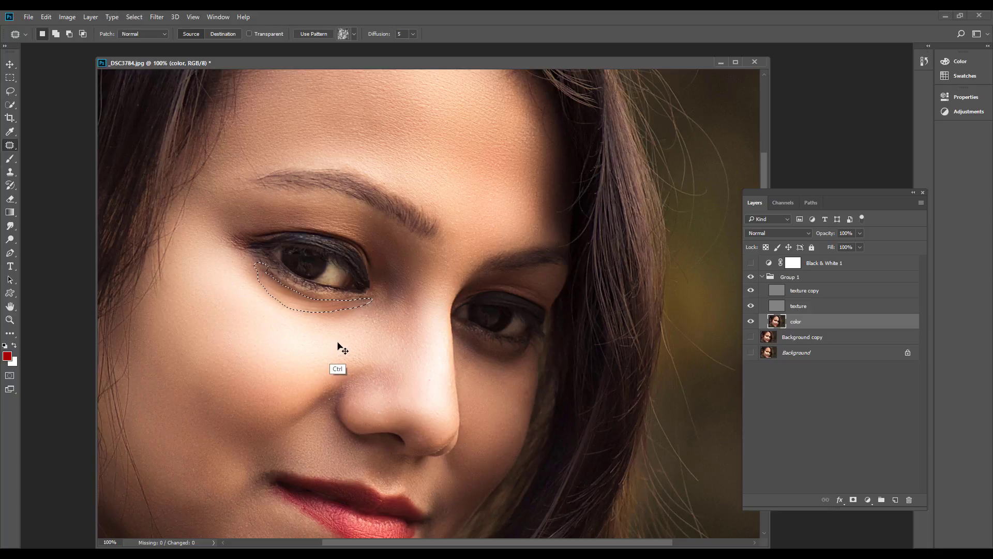
key("ctrl+alt+z")
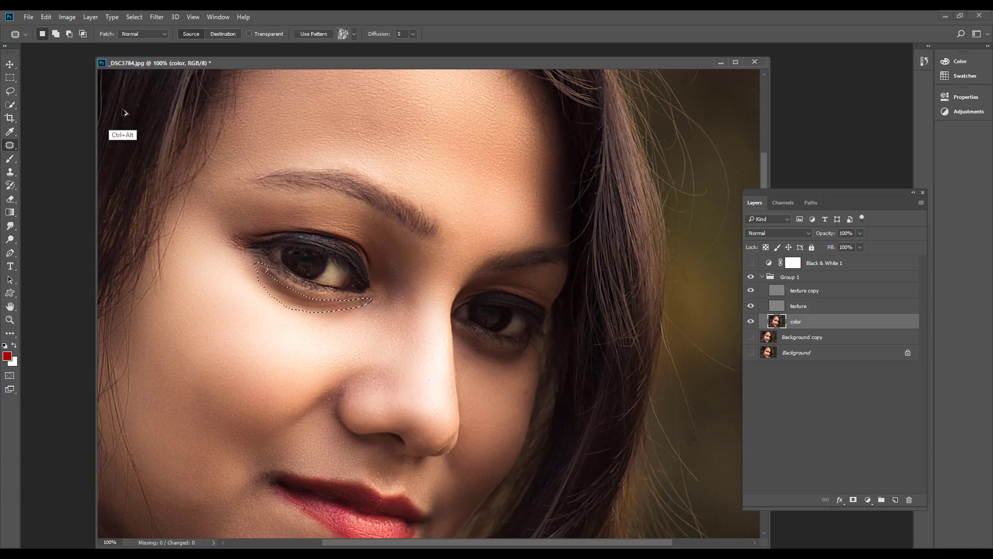
key("ctrl+d")
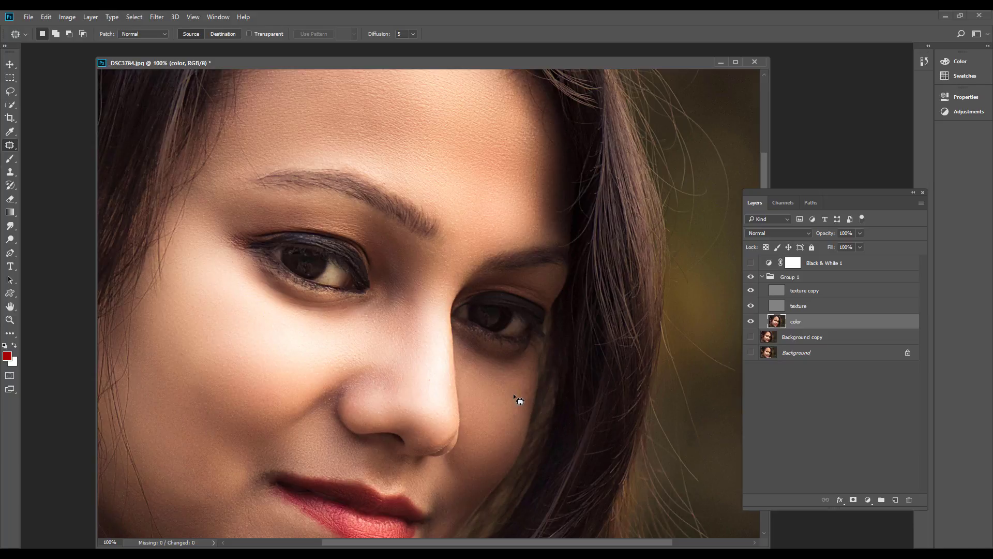
- Add a new blank layer directly above the color layer inside Group 1
left_click(763, 277)
left_click(762, 277)
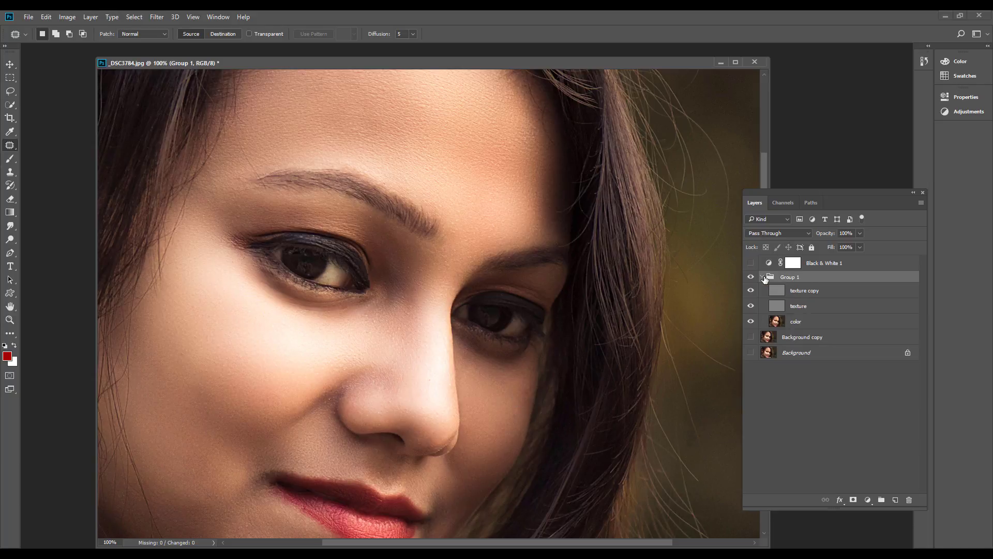
left_click(822, 322)
key("ctrl+shift+alt+n")
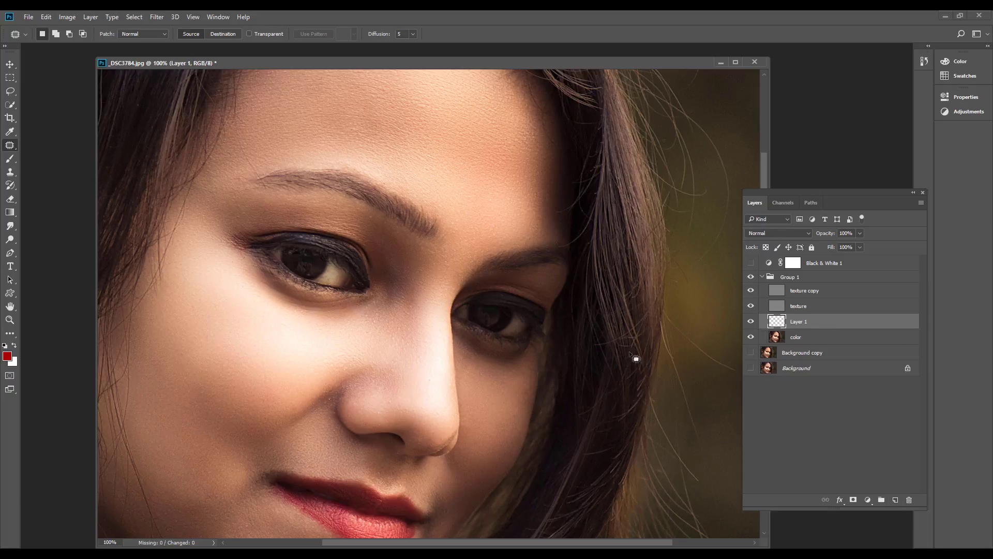
- Sample the light skin tone under the eye for a 35 px brush with Normal mode and 2% flow
key("b")
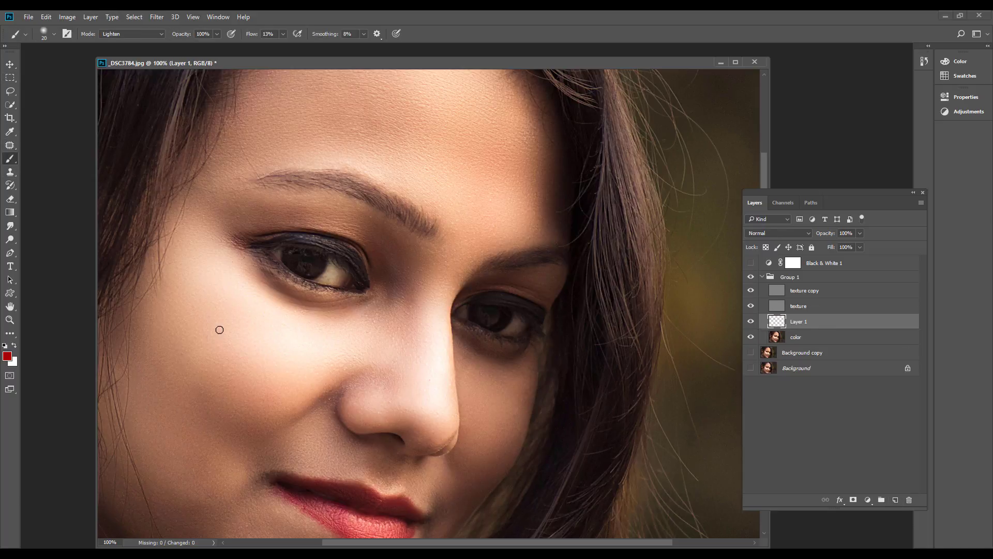
left_click(315, 317, "alt")
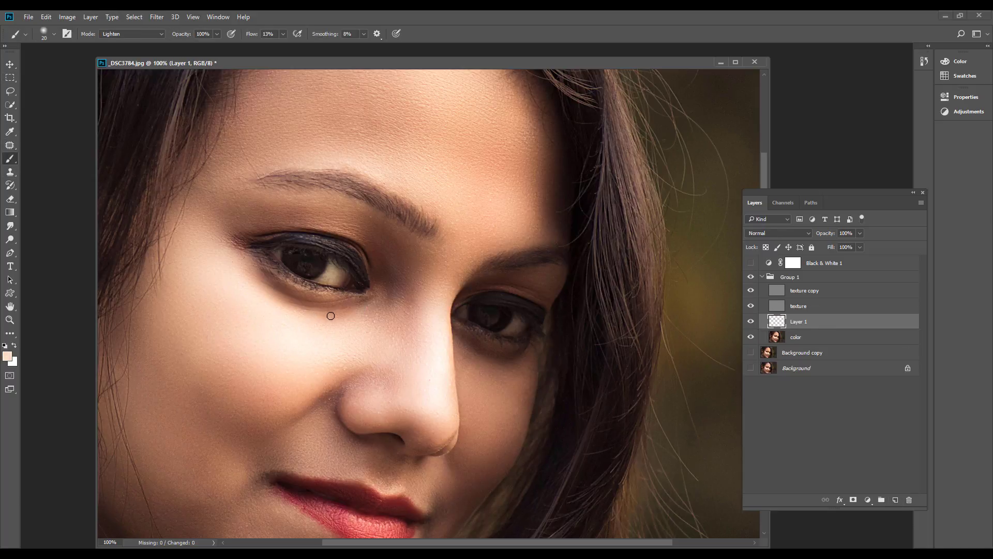
left_click(280, 306, "alt")
key("bracketright")
left_click(161, 35)
left_click(134, 43)
left_click(283, 34)
left_click_drag(280, 45, 278, 45)
- Turn off Shape Dynamics and turn on Scattering in the brush settings
key("F5")
key("F5")
key("F5")
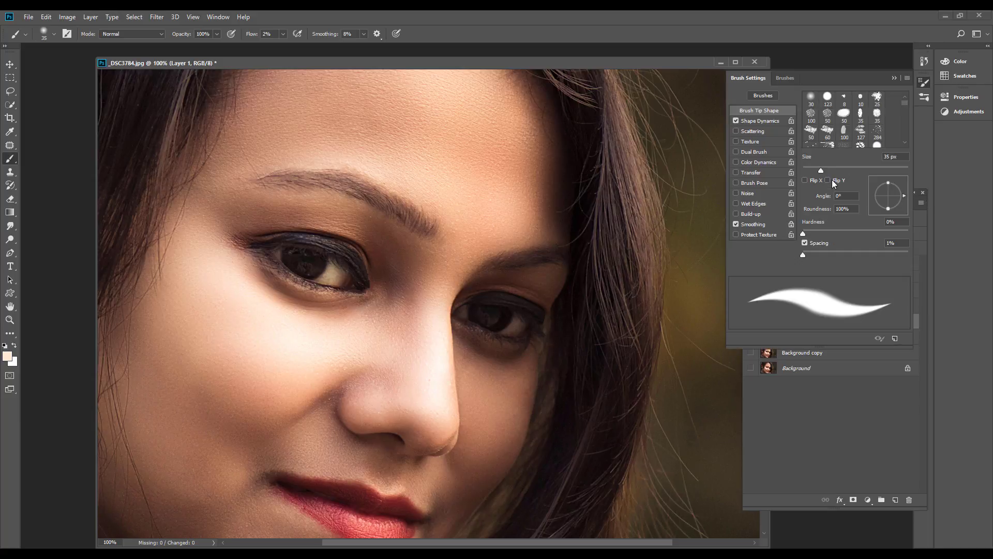
left_click(753, 121)
left_click(736, 121)
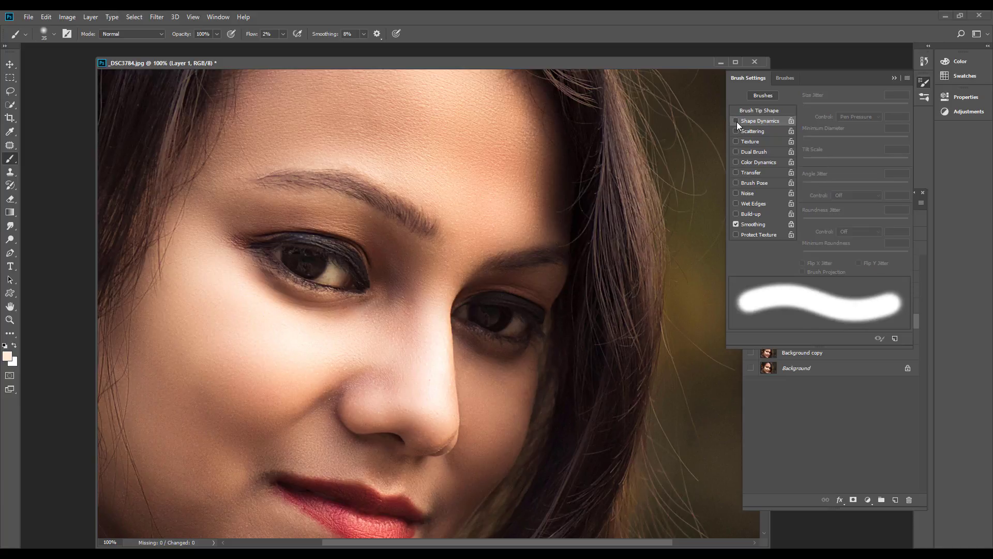
left_click(748, 132)
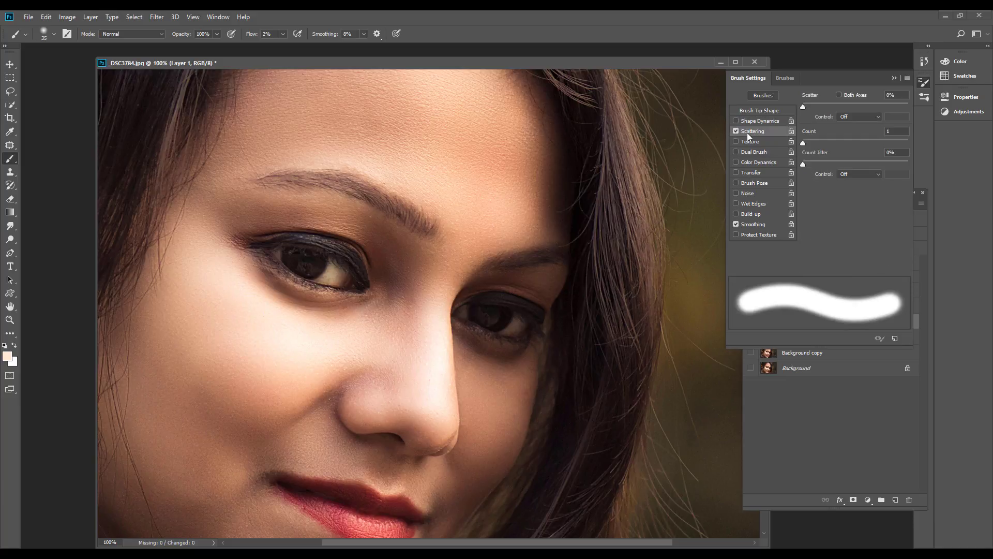
left_click(772, 111)
left_click_drag(803, 255, 781, 230)
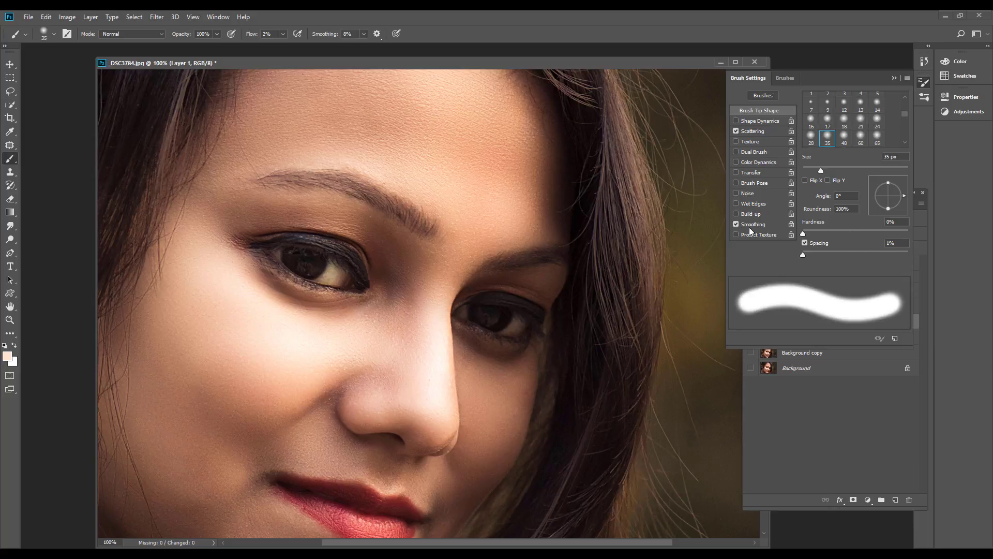
- Enable Transfer for the brush and set the flow jitter control to Pen Pressure
left_click(749, 174)
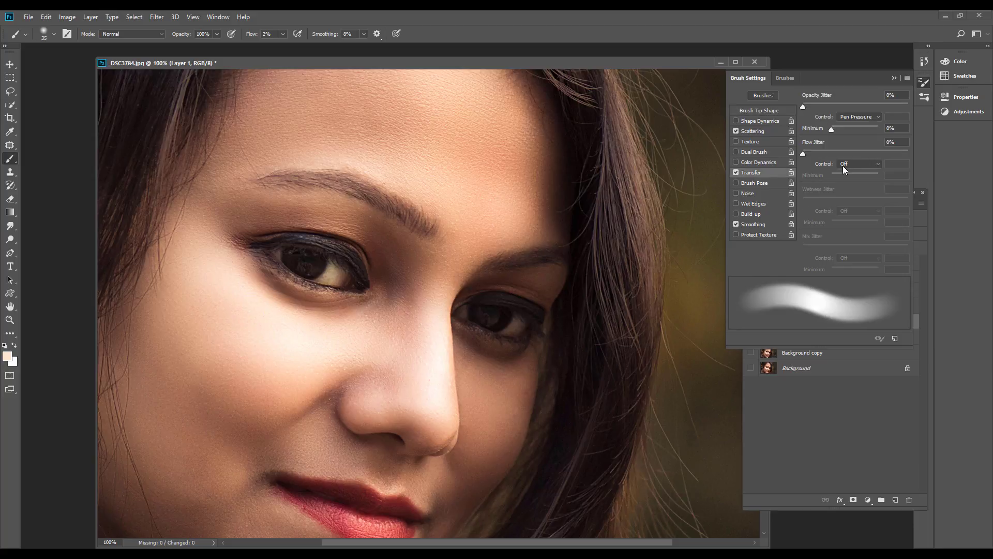
left_click(856, 164)
left_click(856, 182)
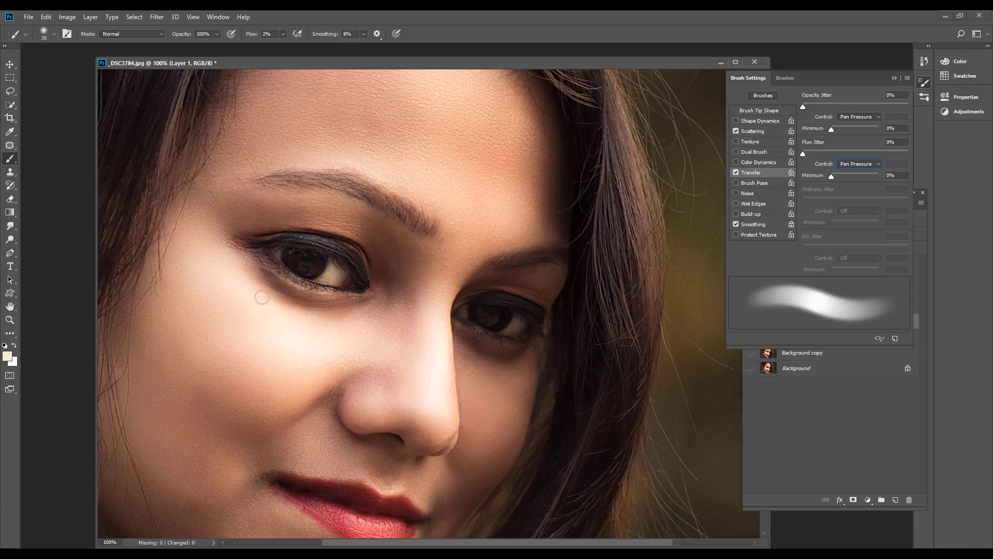
- Paint repeatedly sampled skin tones over the shadows under and around the near eye, including its inner and outer corners
left_click(344, 315, "alt")
left_click_drag(320, 306, 293, 299)
left_click(269, 291, "alt")
left_click(391, 308, "alt")
left_click(403, 303, "alt")
left_click(414, 264, "alt")
mouse_move(402, 259)
left_mouse_down()
mouse_move(382, 267)
mouse_move(393, 276)
mouse_move(378, 263)
mouse_move(388, 298)
left_mouse_up()
left_click(358, 224, "alt")
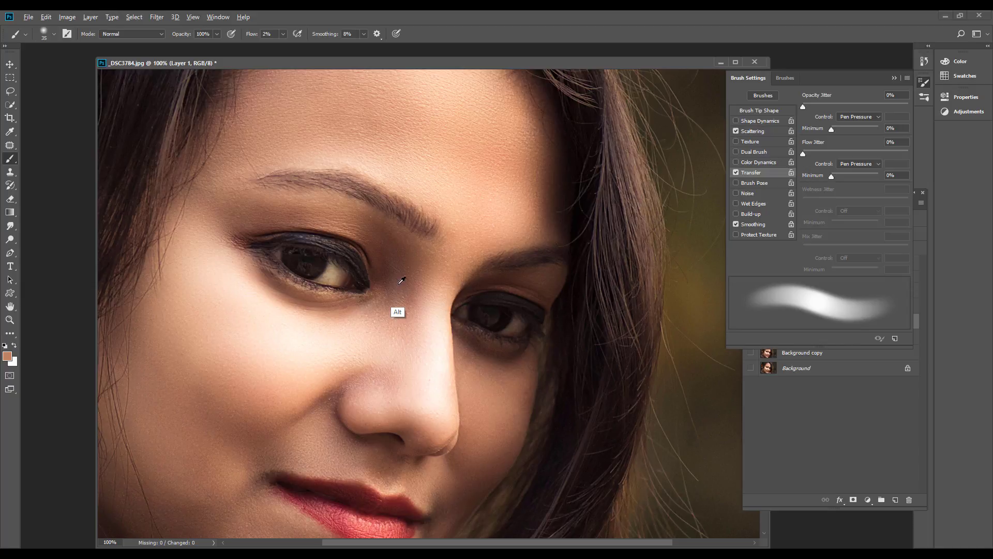
left_click(392, 314, "alt")
left_click(247, 275, "alt")
- Paint sampled skin tones over the shadow under the far eye
left_click(515, 368, "alt")
left_click(485, 362, "alt")
left_click_drag(468, 345, 523, 357)
left_click(519, 398, "alt")
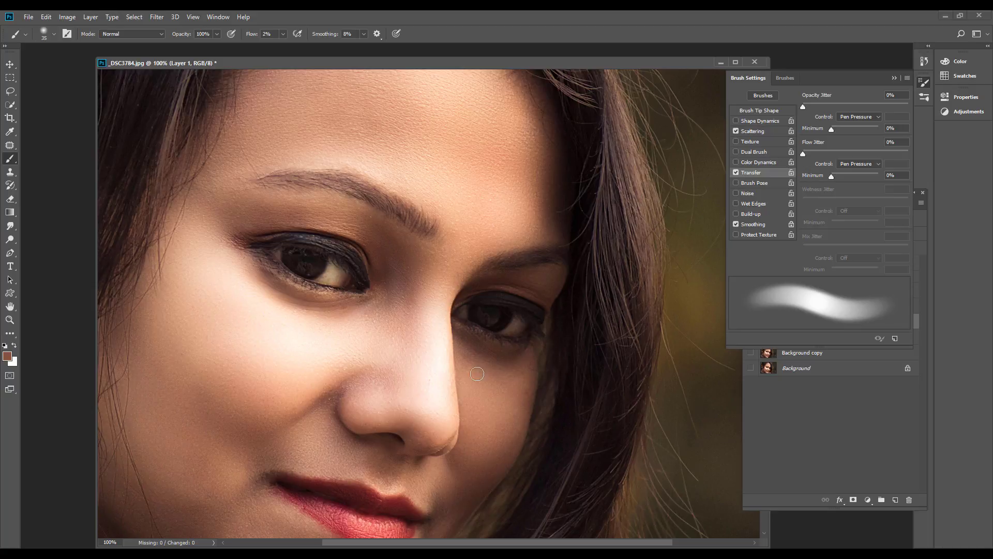
- Collapse the brush settings and rename the paint layer as "skin color paint"
left_click(893, 78)
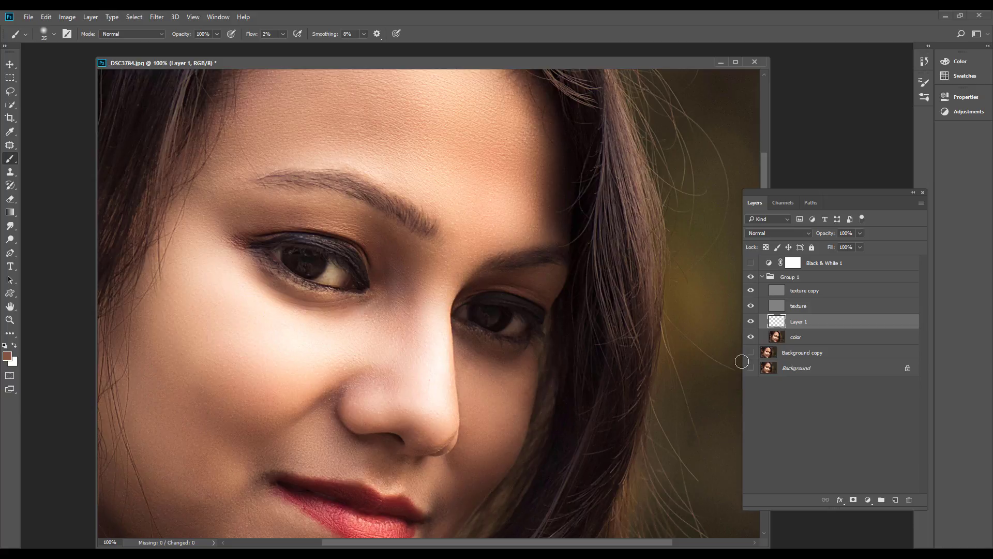
double_click(798, 322)
type("t")
key("Return")
- Paint sampled skin tones over the dark patch beside the near corner of the mouth
left_click_drag(365, 350, 452, 260)
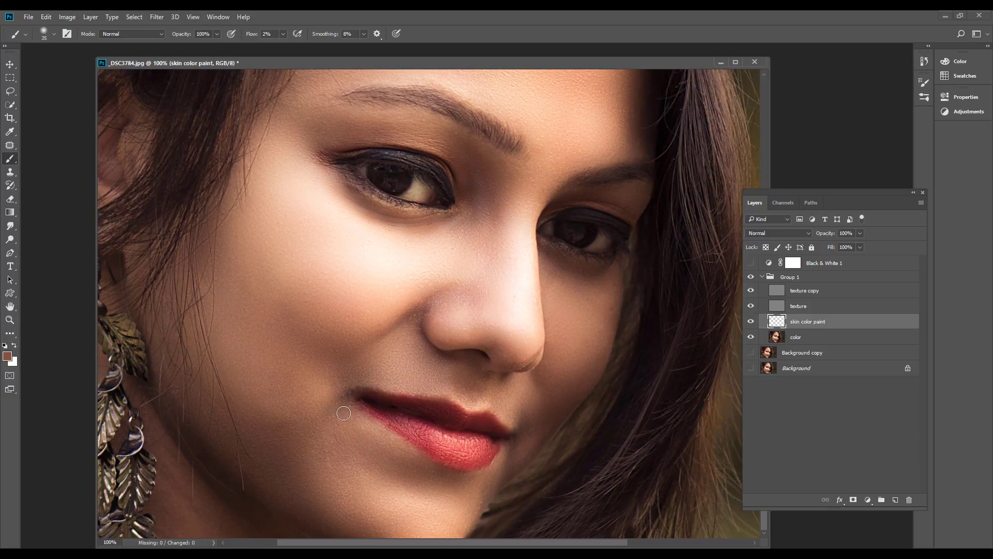
key("alt")
left_click(352, 389, "alt")
mouse_move(351, 388)
left_mouse_down()
mouse_move(350, 397)
mouse_move(368, 390)
mouse_move(349, 390)
mouse_move(346, 403)
left_mouse_up()
left_click(353, 389, "alt")
left_click(354, 383, "alt")
left_click(354, 420, "alt")
mouse_move(356, 415)
left_mouse_down()
mouse_move(332, 407)
mouse_move(348, 407)
mouse_move(340, 396)
mouse_move(351, 392)
left_mouse_up()
left_click(337, 383, "alt")
left_click(372, 373, "alt")
- Blend the shading around the nose and the near eye's inner corner with sampled skin tones
left_click(456, 313, "alt")
left_click(513, 318, "alt")
left_click(484, 204, "alt")
left_click(467, 218, "alt")
mouse_move(475, 208)
left_mouse_down()
mouse_move(477, 178)
mouse_move(478, 211)
left_mouse_up()
left_click(432, 141, "alt")
- Compare the portrait with and without the skin color paint layer
left_click(751, 321)
left_click(751, 321)
left_click(750, 321)
left_click(751, 322)
left_click(751, 322)
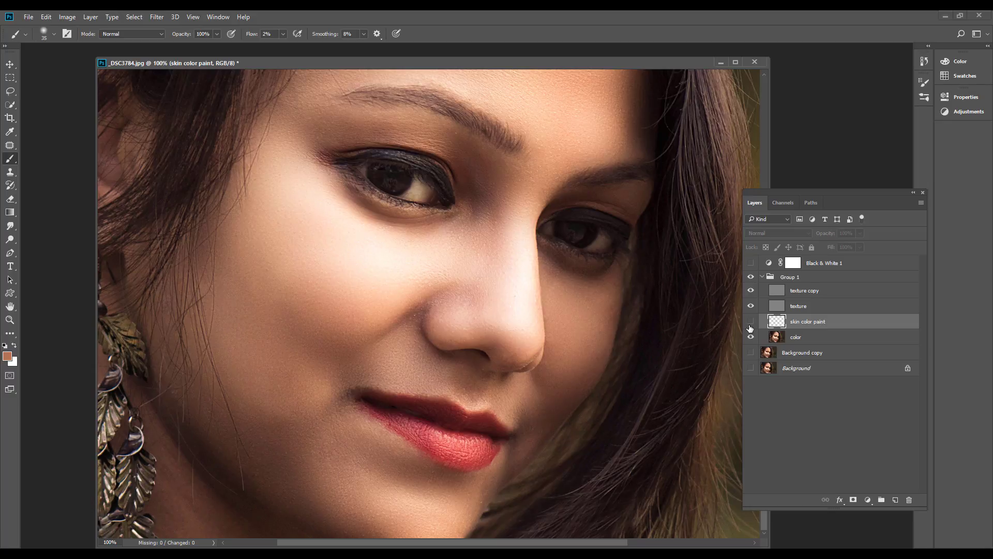
left_click(751, 322)
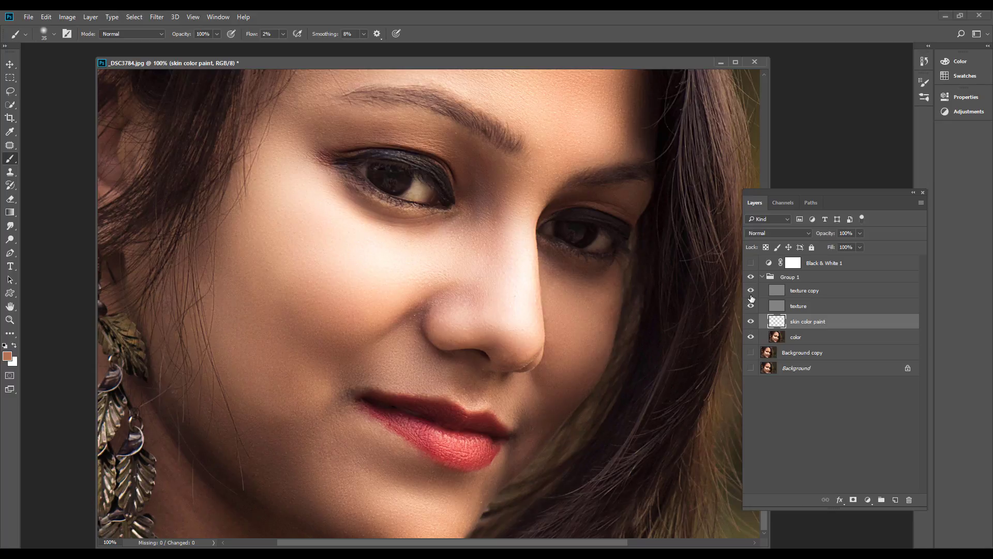
- Hide and restore both texture layers to compare the skin, and examine the whole portrait
left_click_drag(751, 298, 749, 303)
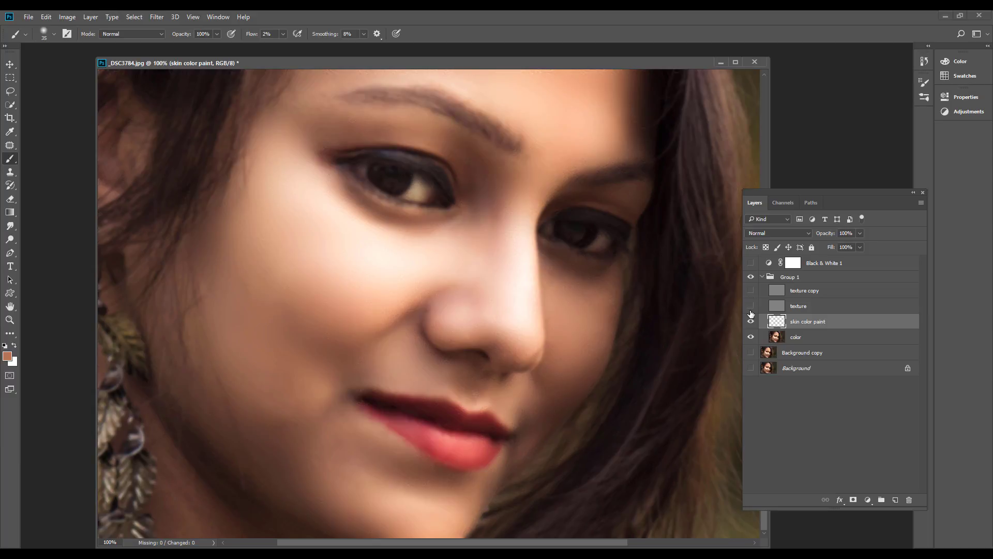
left_click(751, 311)
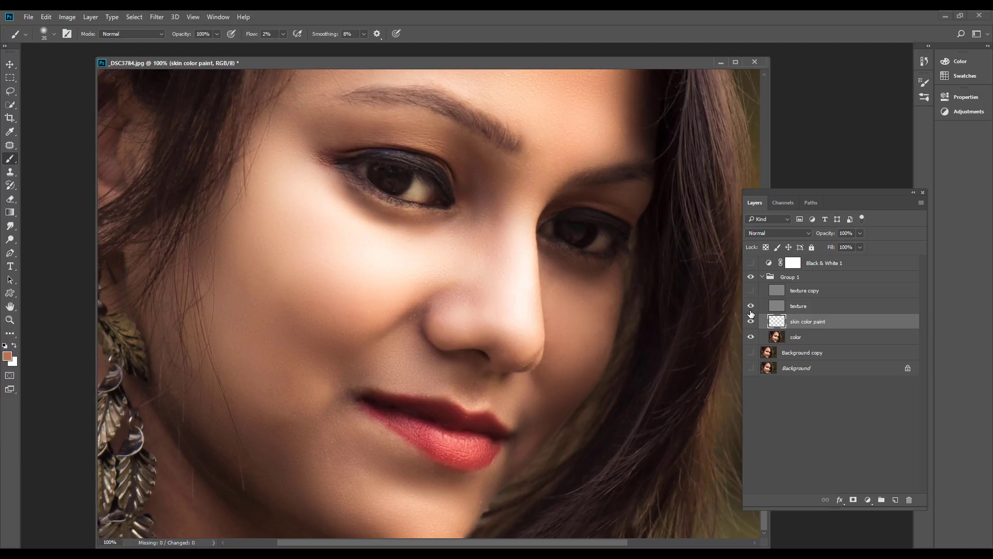
left_click(751, 295)
key("ctrl")
key("ctrl+minus")
key("ctrl+minus")
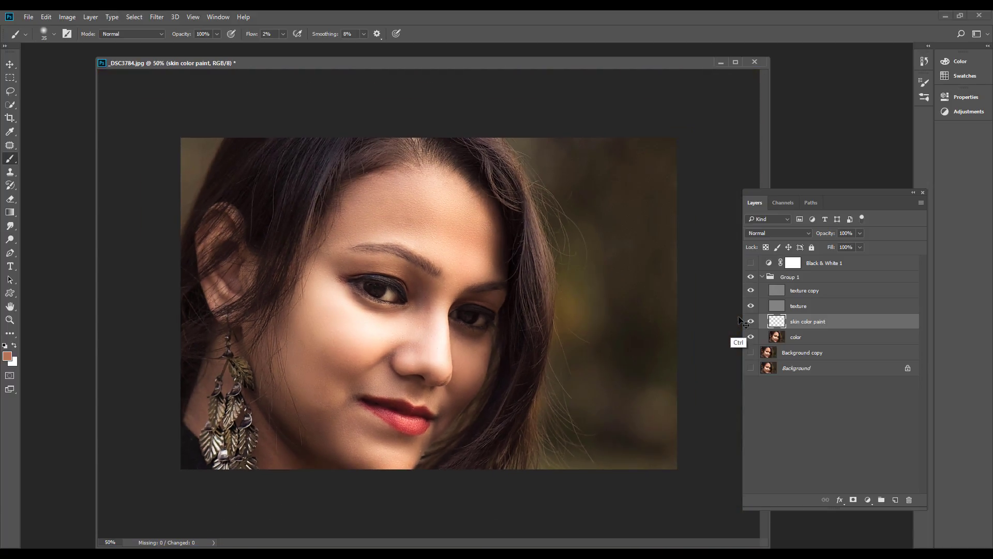
key("ctrl+plus")
key("ctrl+minus")
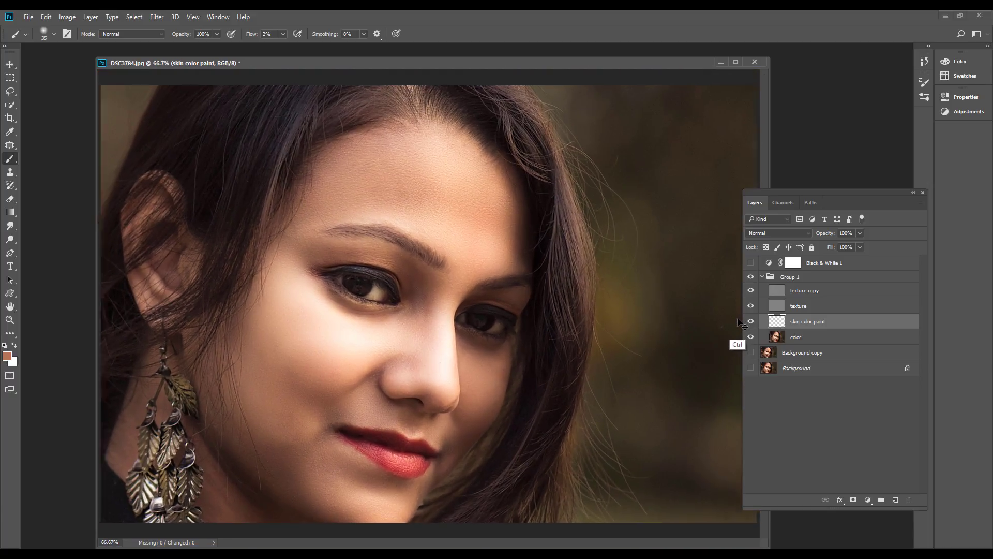
key("ctrl+plus")
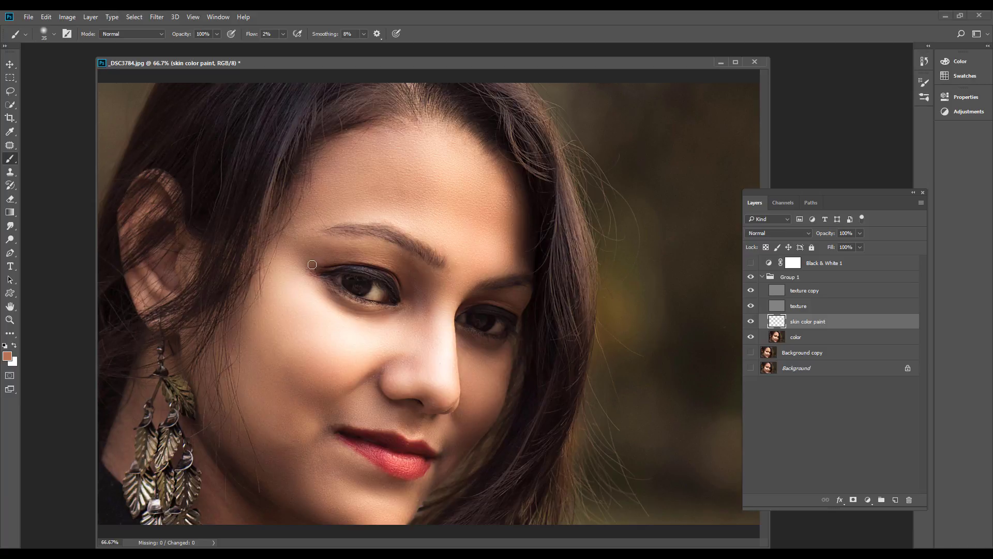
- Patch the skin at the outer corner of the near eye on the texture layer
key("ctrl+plus")
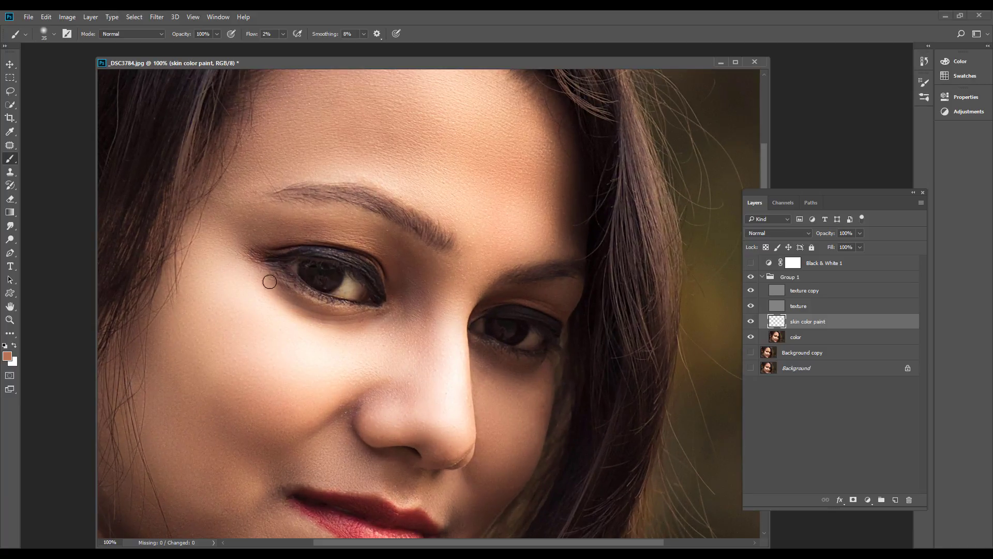
left_click_drag(292, 272, 377, 331)
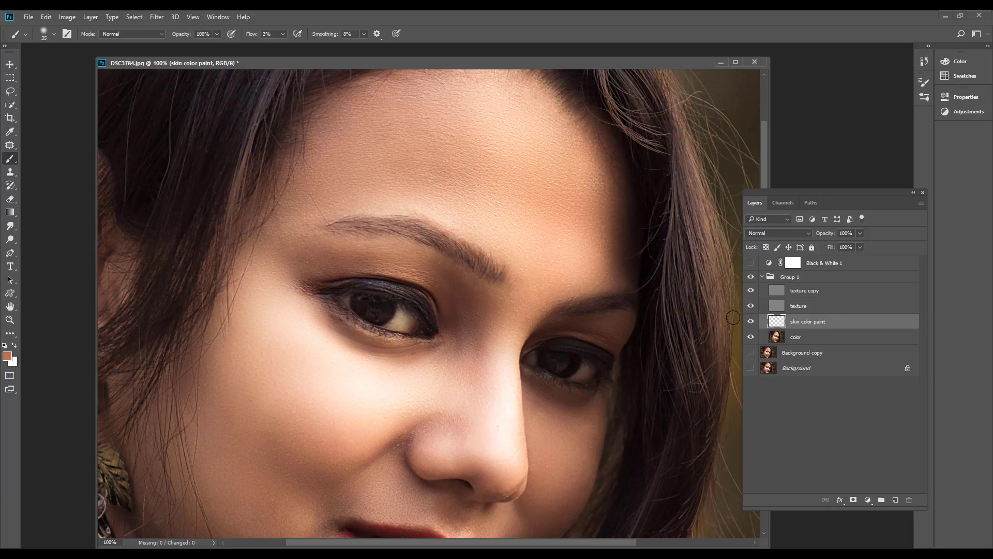
left_click(799, 307)
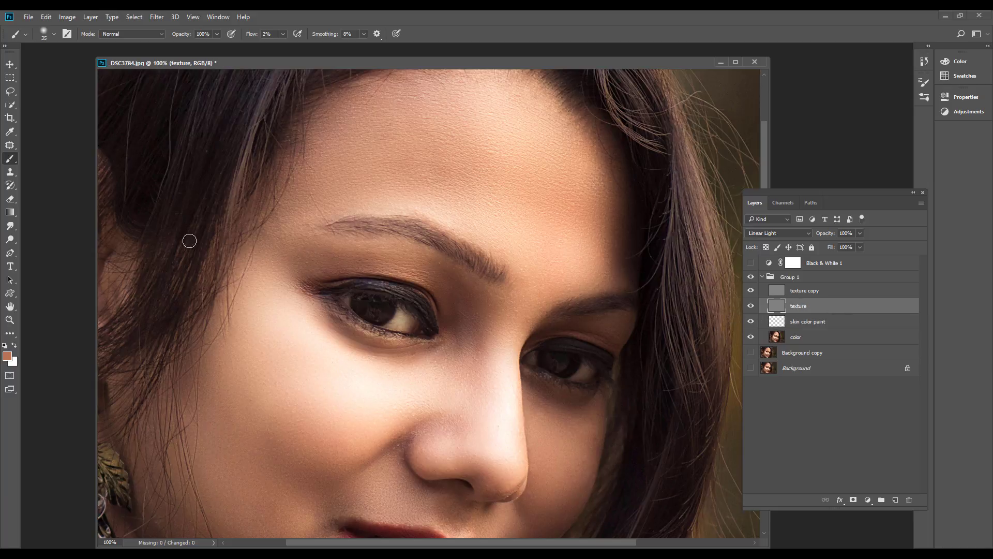
left_click(20, 145)
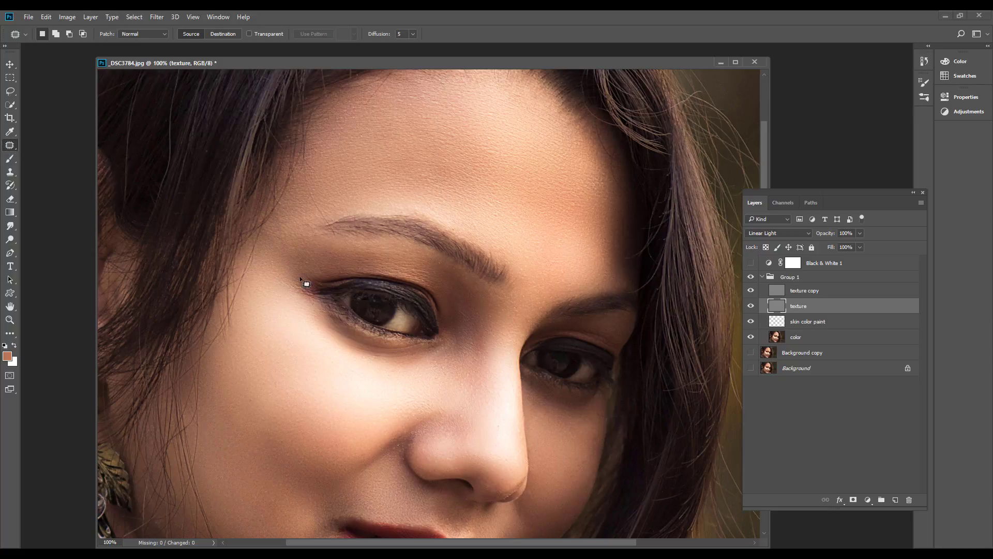
mouse_move(332, 290)
left_mouse_down()
mouse_move(303, 304)
mouse_move(291, 286)
left_mouse_up()
key("ctrl+d")
key("ctrl+z")
left_click(171, 136)
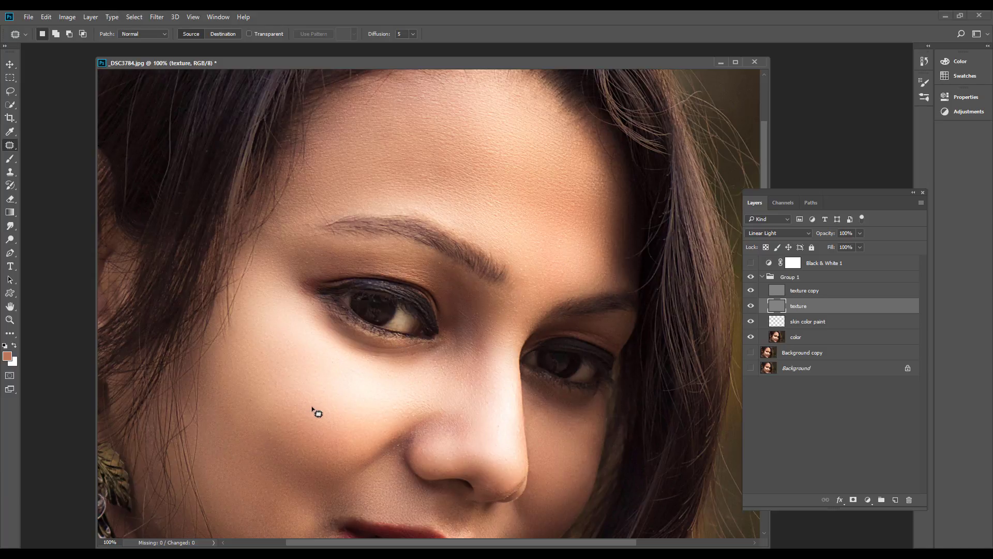
- Collapse Group 1, show the Background copy layer and compare the portrait with and without the retouching group
left_click_drag(383, 341, 196, 416)
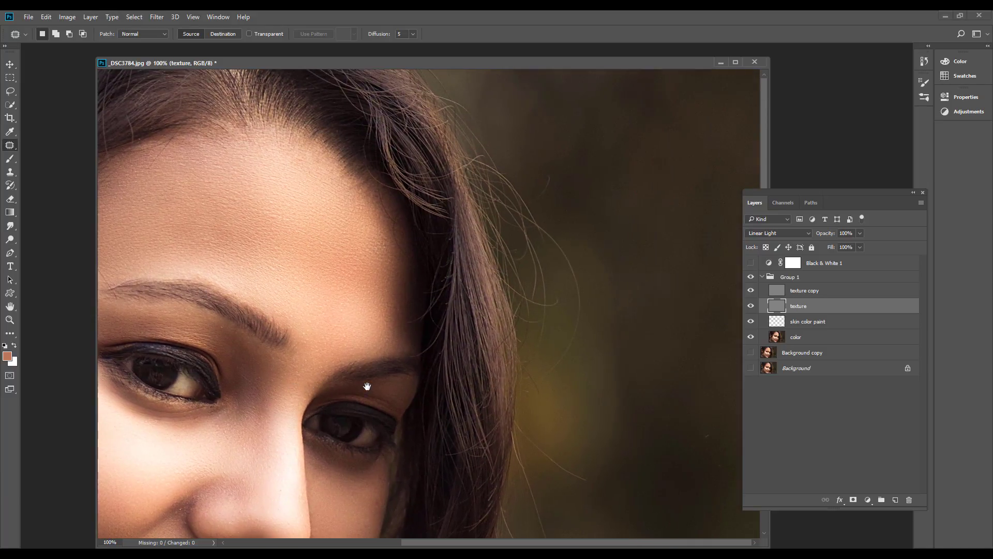
left_click_drag(442, 400, 418, 235)
left_click_drag(521, 340, 516, 177)
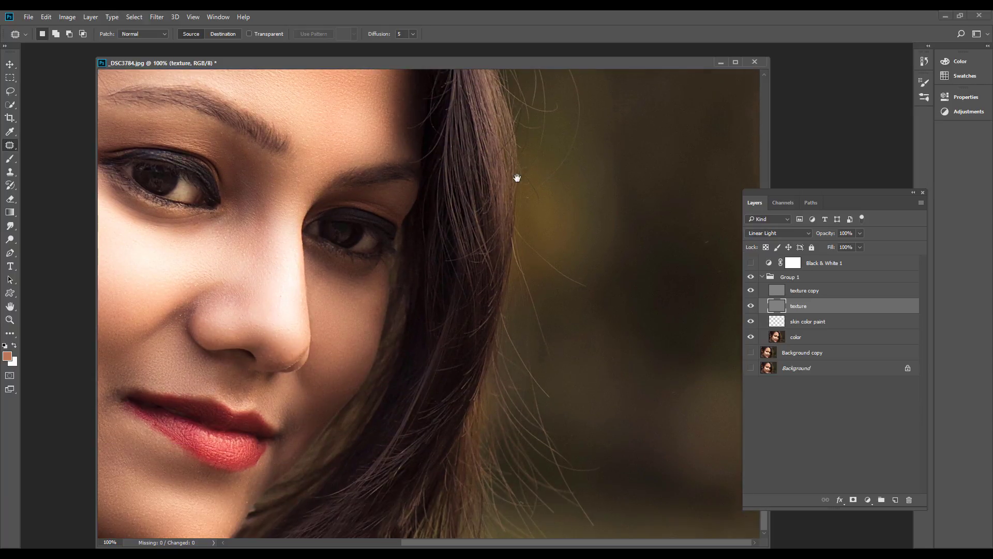
key("ctrl+minus")
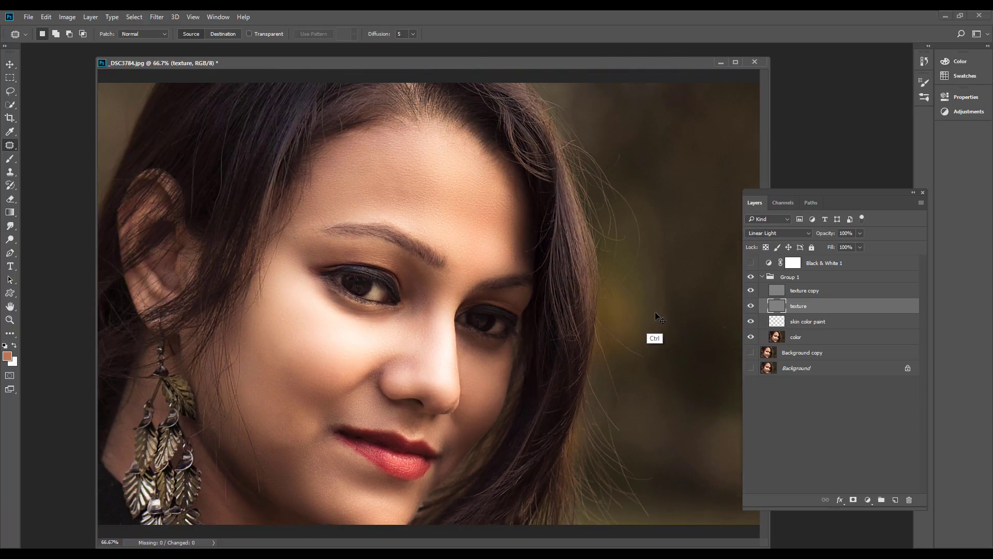
left_click(762, 276)
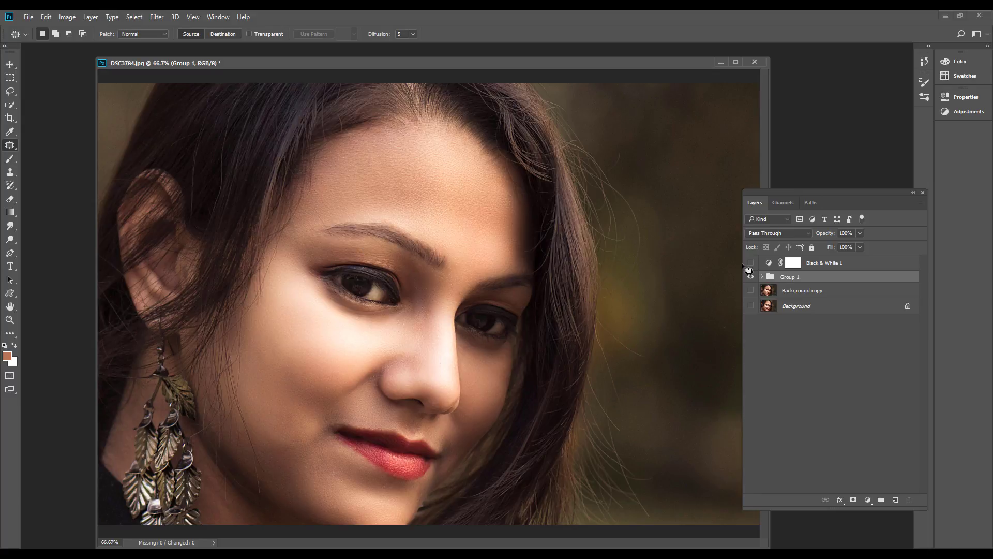
left_click(751, 276)
left_click(751, 290)
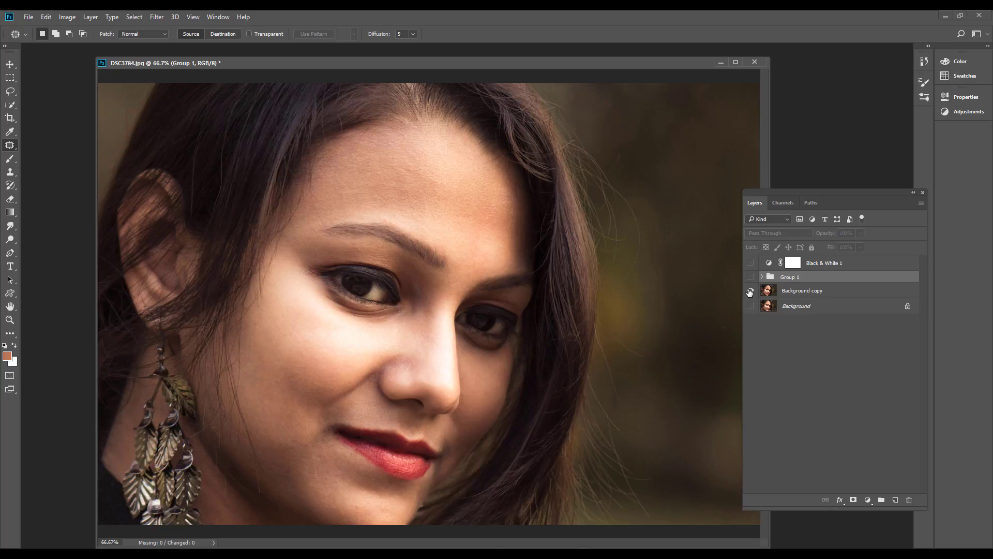
left_click(750, 277)
left_click(751, 277)
left_click(750, 277)
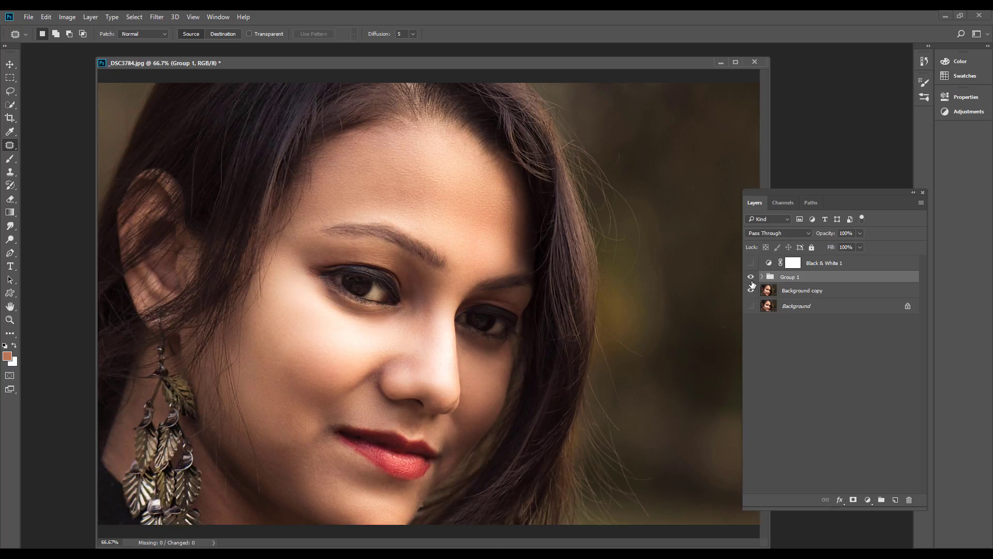
- Add a Curves adjustment above Group 1, raising the black point slightly and pulling the shadows down
left_click(867, 499)
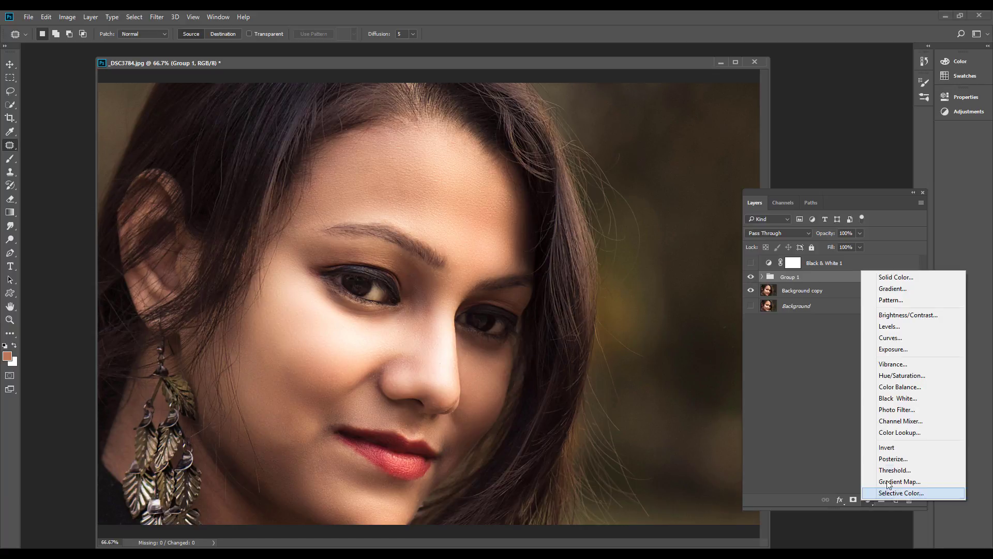
left_click(897, 339)
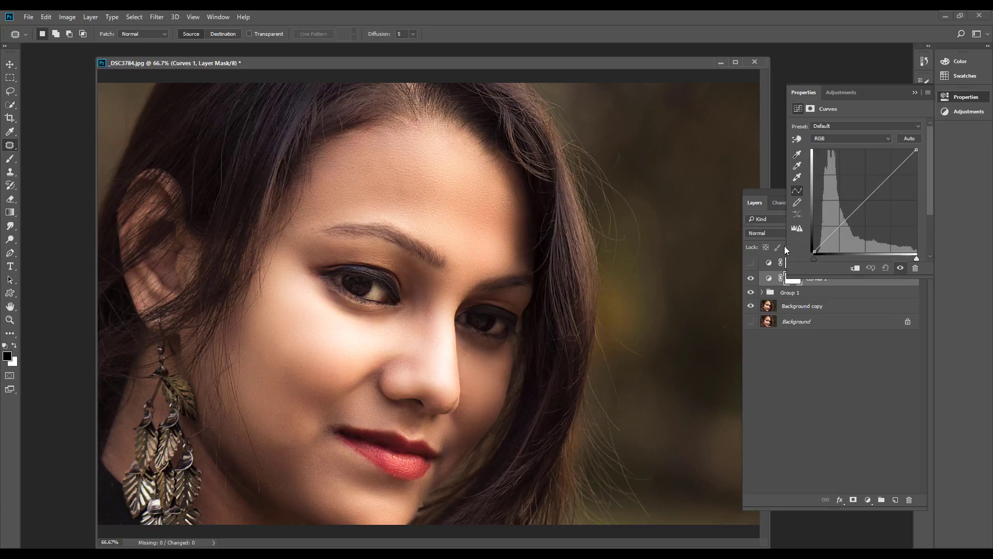
mouse_move(814, 252)
left_mouse_down()
mouse_move(814, 239)
mouse_move(808, 253)
mouse_move(802, 247)
left_mouse_up()
left_click_drag(803, 244, 831, 240)
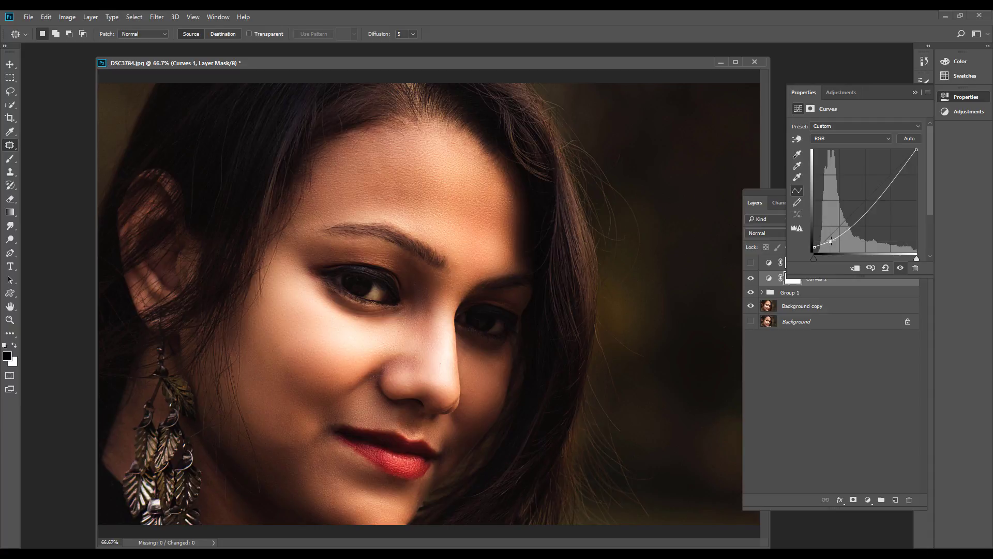
left_click_drag(813, 247, 810, 245)
left_click_drag(830, 241, 837, 235)
- Lower the curve's white point and fine-tune its highlight and shadow points into a gentle S shape
left_click_drag(881, 187, 884, 180)
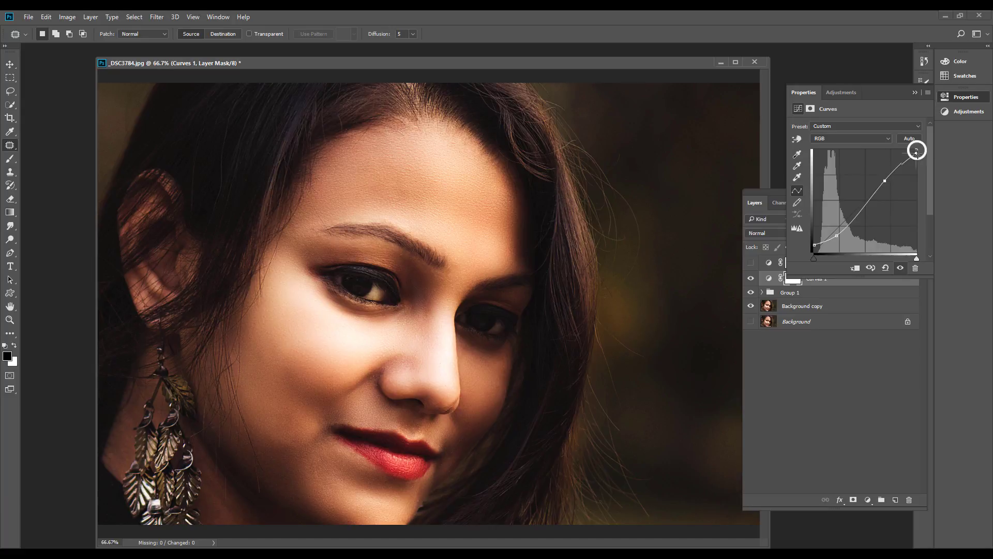
left_click_drag(916, 149, 888, 183)
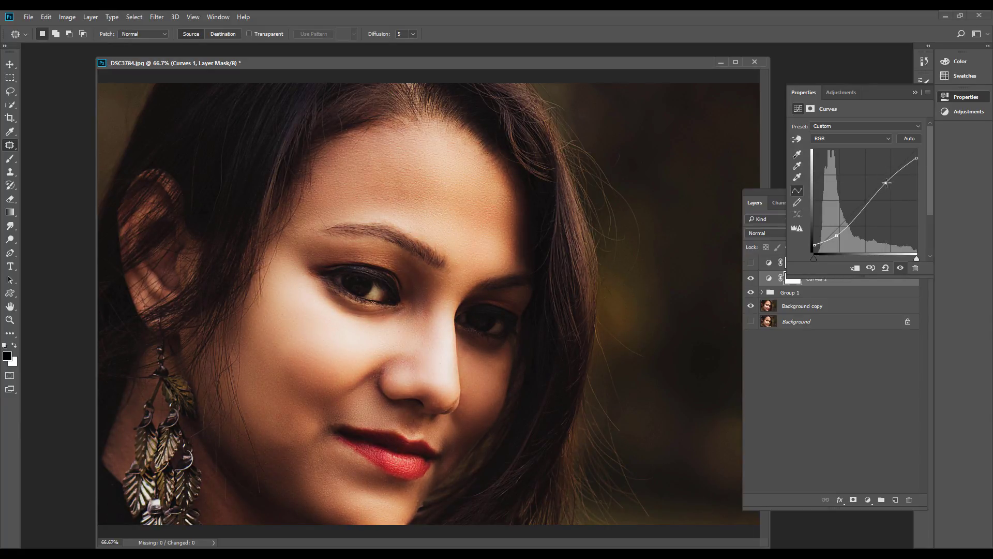
left_click_drag(886, 190, 888, 186)
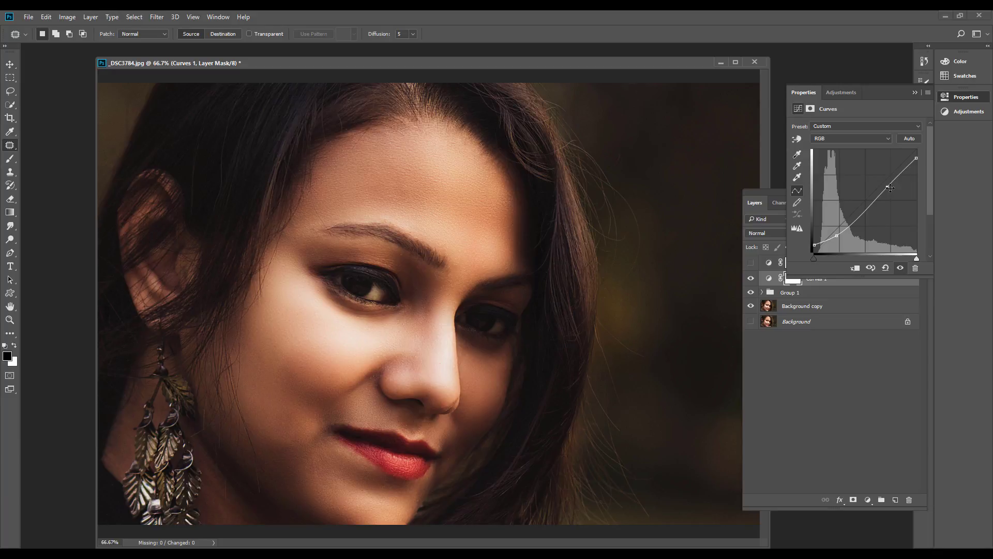
left_click_drag(890, 188, 885, 187)
left_click_drag(845, 228, 843, 229)
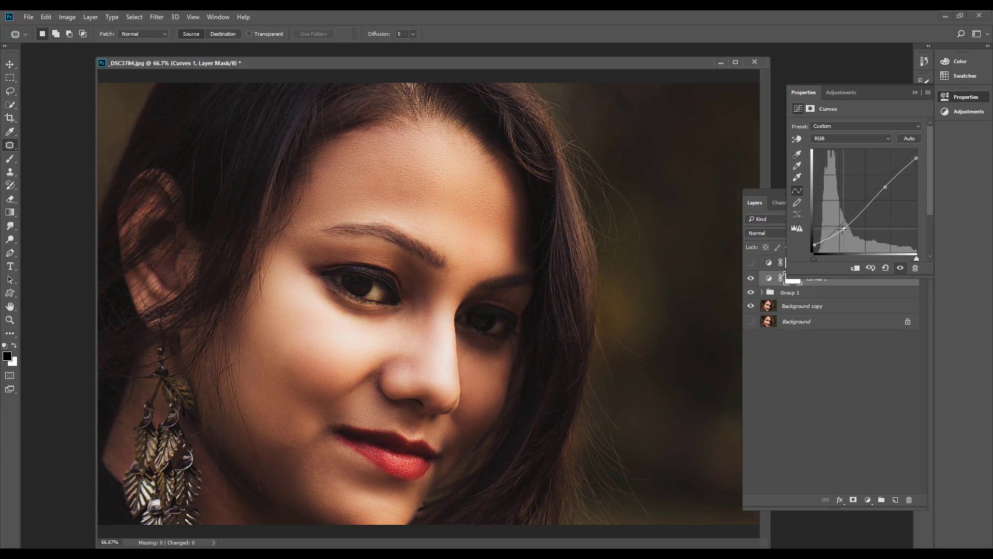
- In the Curves adjustment's Green channel, raise the shadows slightly and anchor the highlights near the original diagonal
left_click(854, 138)
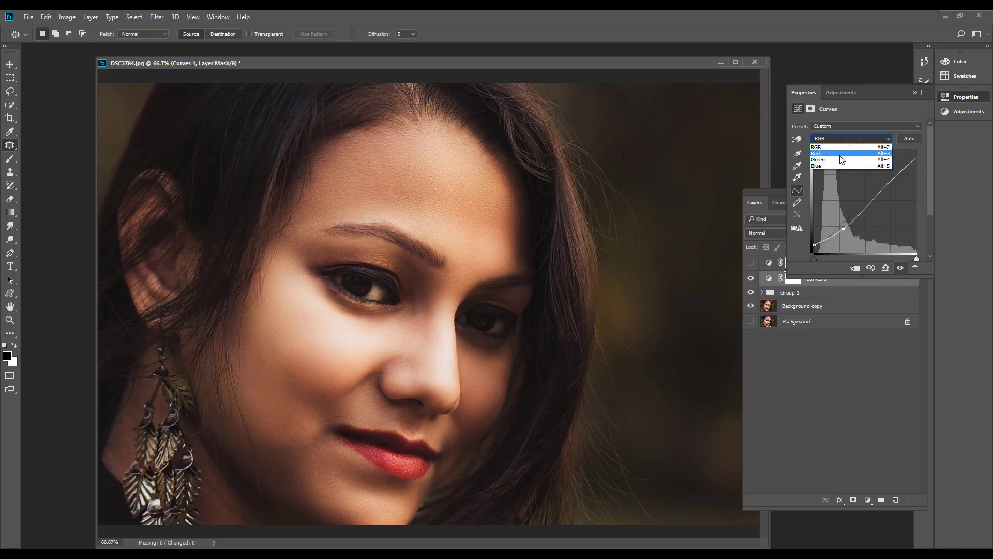
left_click(838, 158)
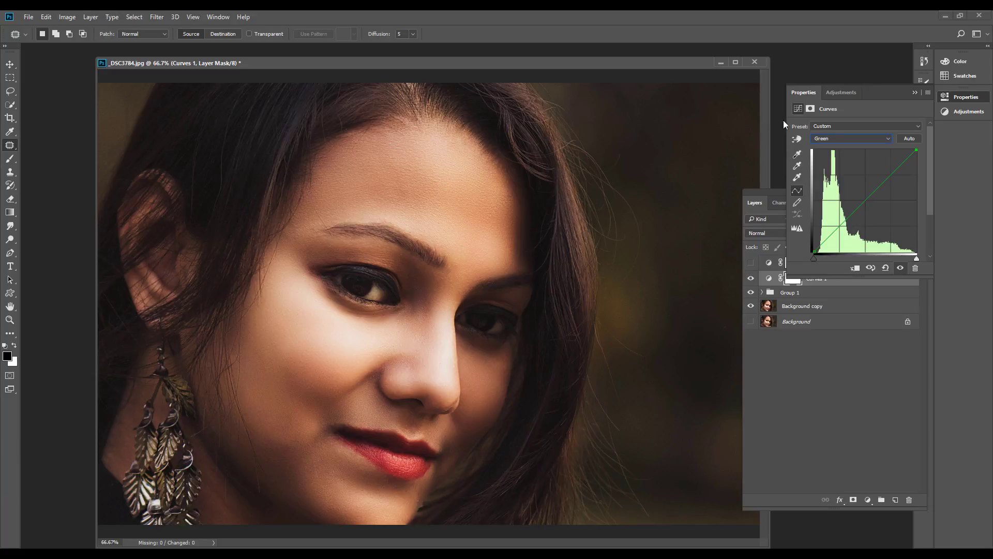
left_click(831, 138)
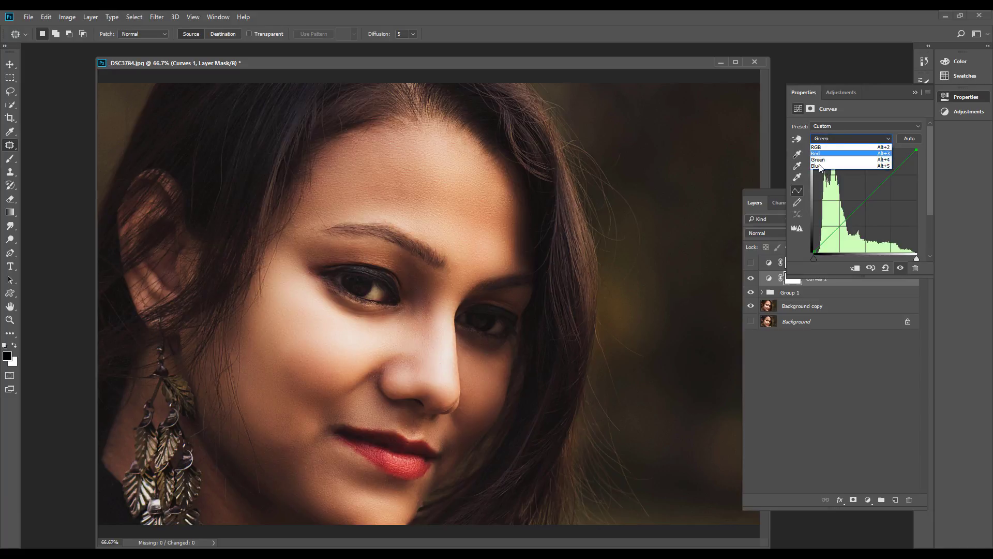
left_click(824, 160)
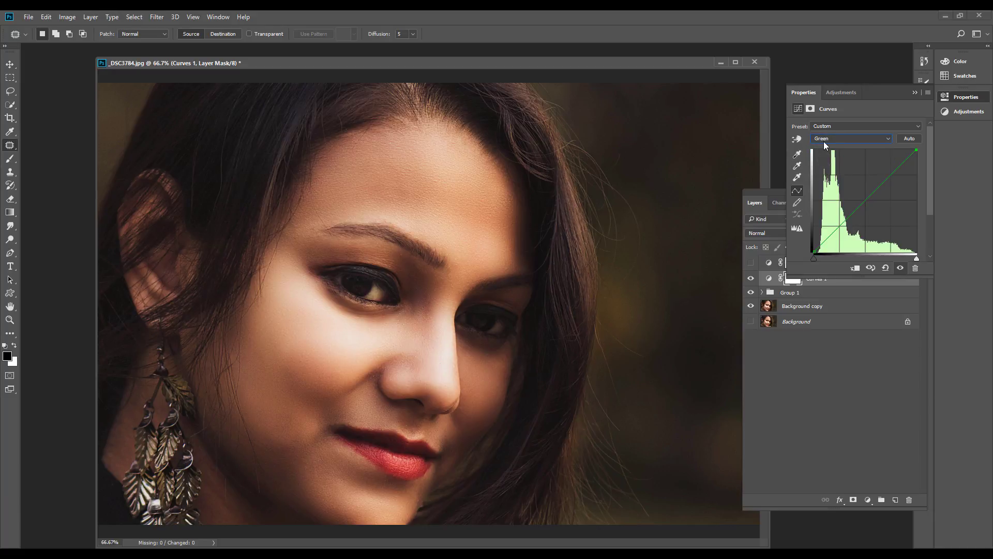
left_click_drag(858, 207, 839, 222)
left_click_drag(885, 181, 885, 181)
left_click_drag(884, 181, 886, 182)
left_click_drag(839, 220, 839, 222)
- In the Red channel, lower the highlights slightly while holding the shadow point near the diagonal
left_click(821, 138)
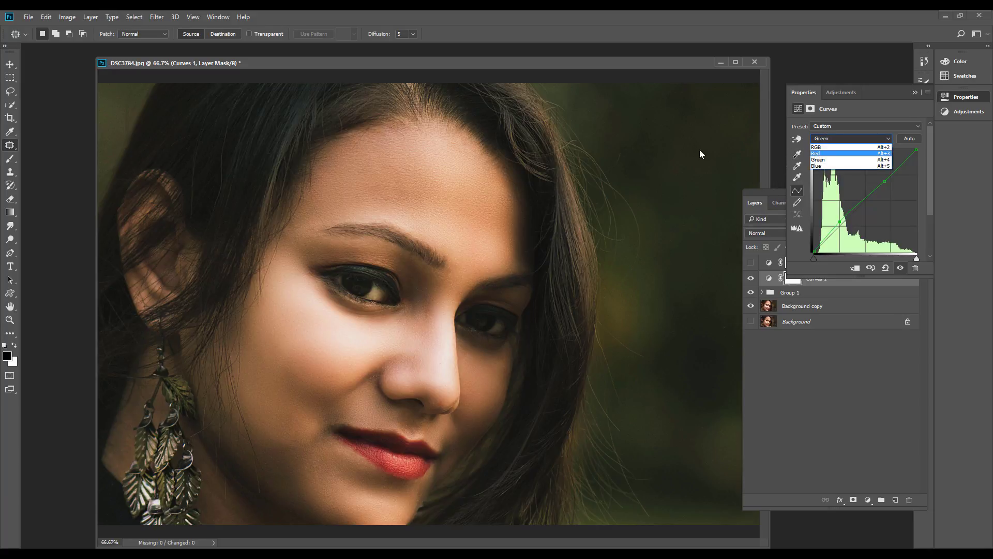
left_click(821, 154)
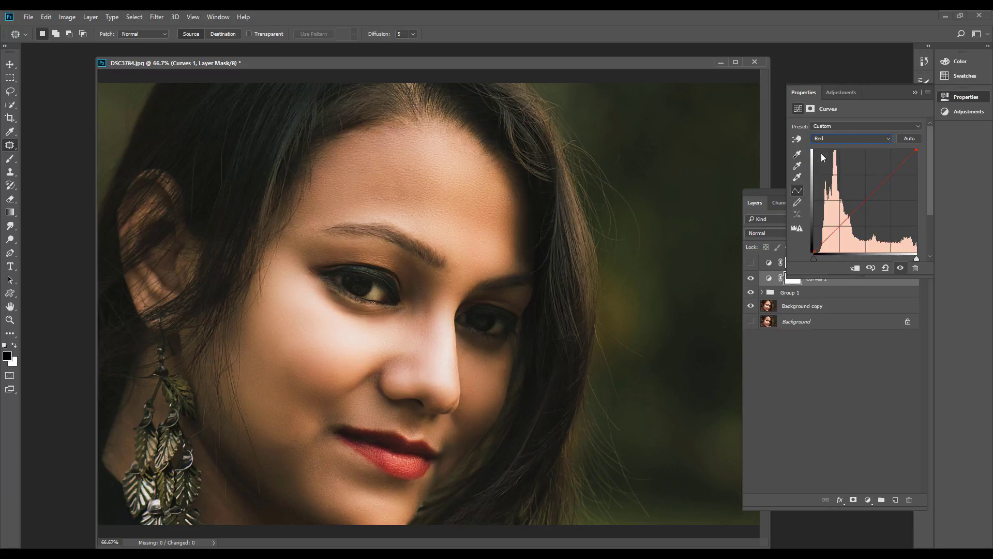
left_click_drag(849, 215, 879, 185)
left_click_drag(842, 223, 848, 218)
left_click_drag(879, 185, 882, 179)
left_click_drag(884, 178, 888, 180)
left_click_drag(880, 184, 883, 188)
- In the Blue channel, lower the highlights and lift the shadows slightly to finish the Curves colour grade
left_click(822, 141)
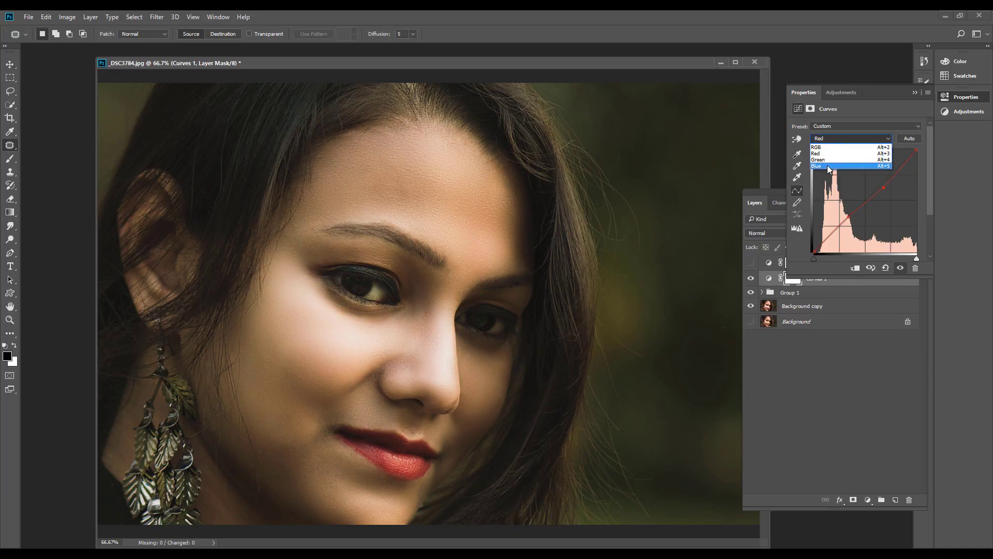
left_click(827, 166)
left_click_drag(857, 209, 893, 177)
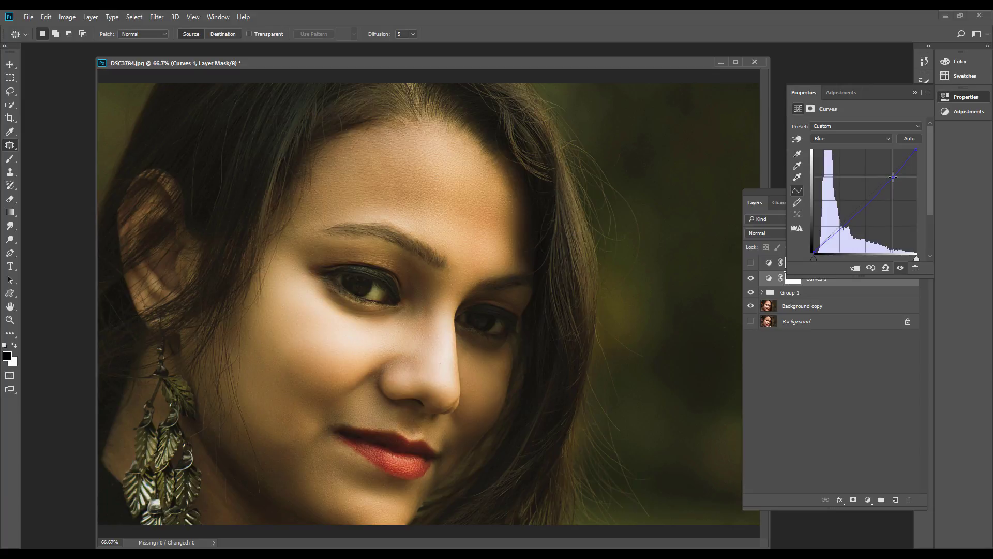
left_click_drag(892, 177, 893, 177)
left_click_drag(842, 224, 847, 217)
left_click(915, 92)
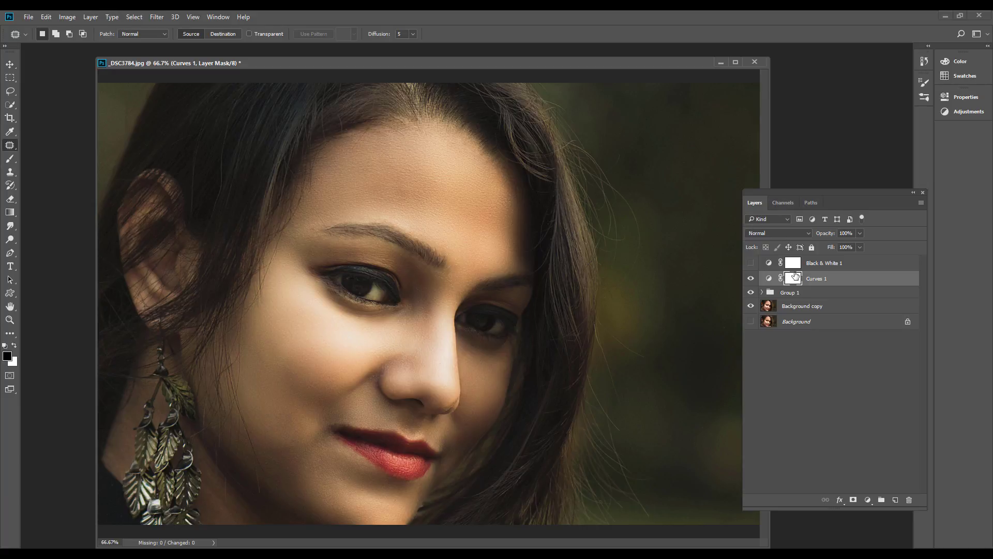
- Add a Gradient Map adjustment above Curves 1 and set its dark colour stop to #28330c
left_click(867, 500)
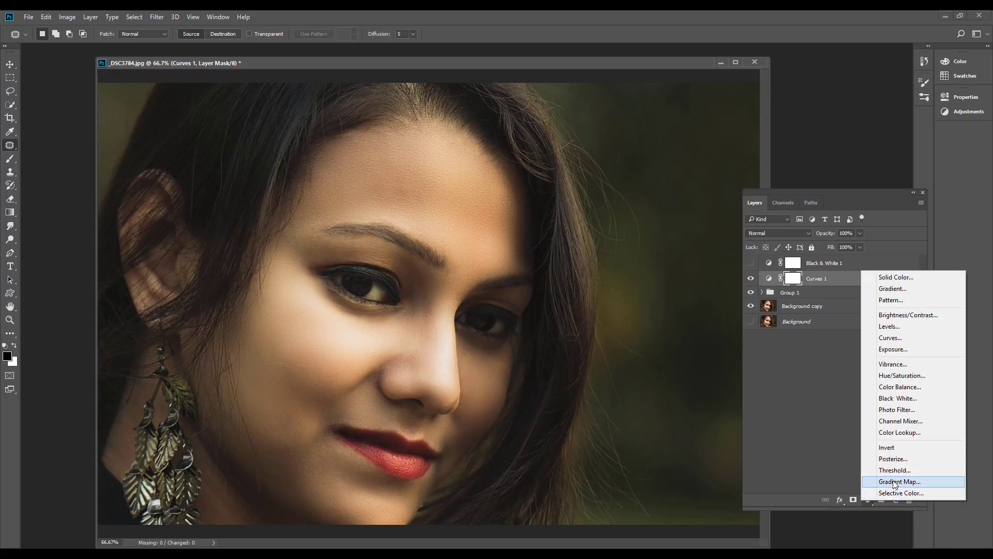
left_click(893, 482)
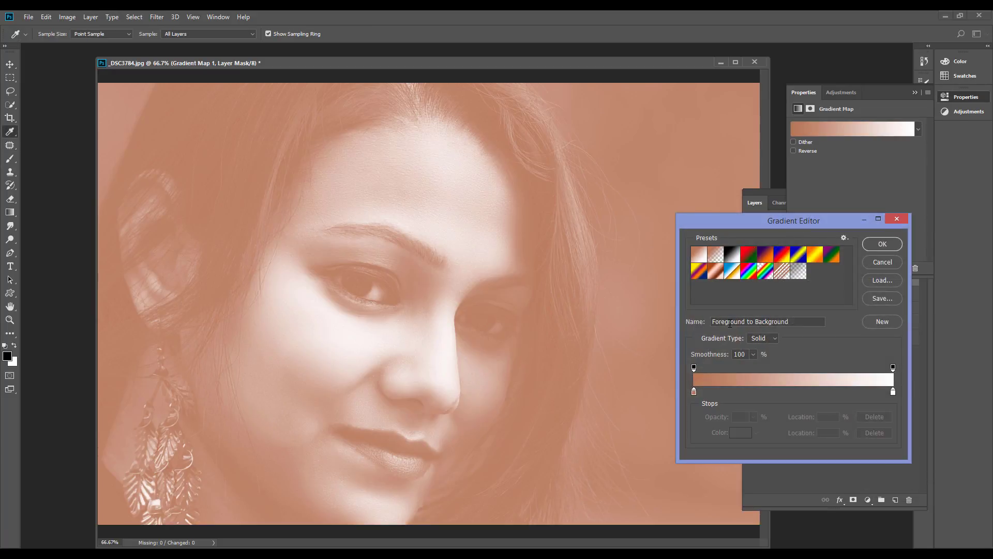
left_click(694, 392)
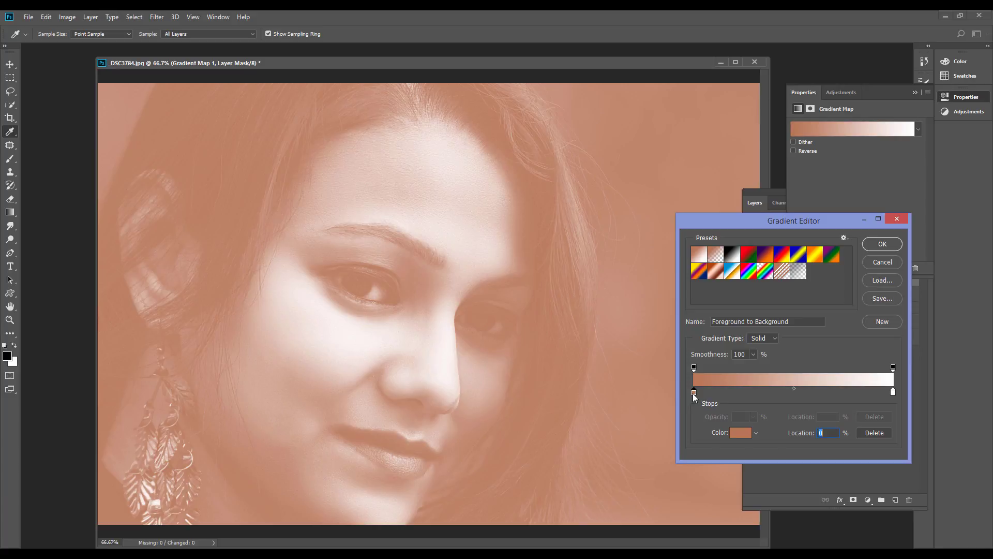
left_click(739, 434)
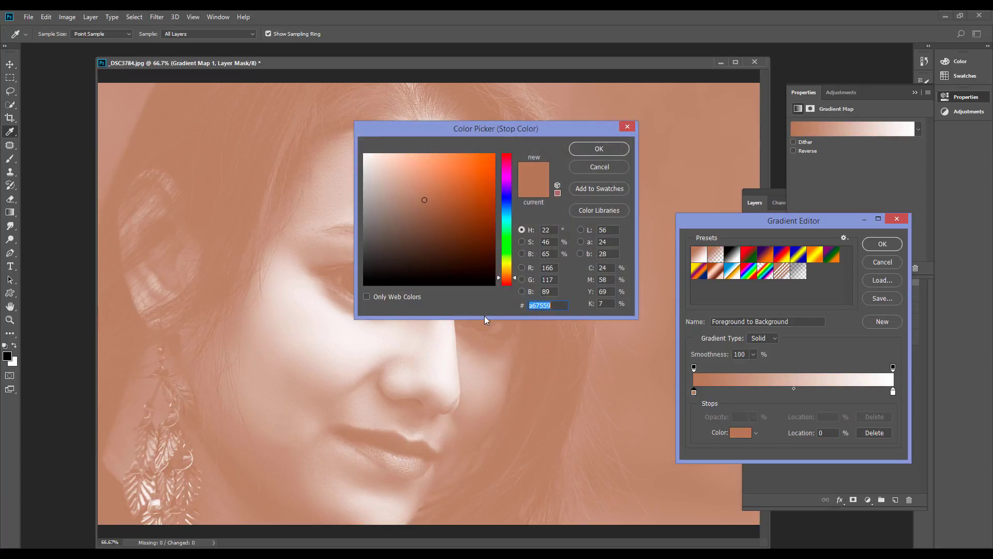
type("28330c")
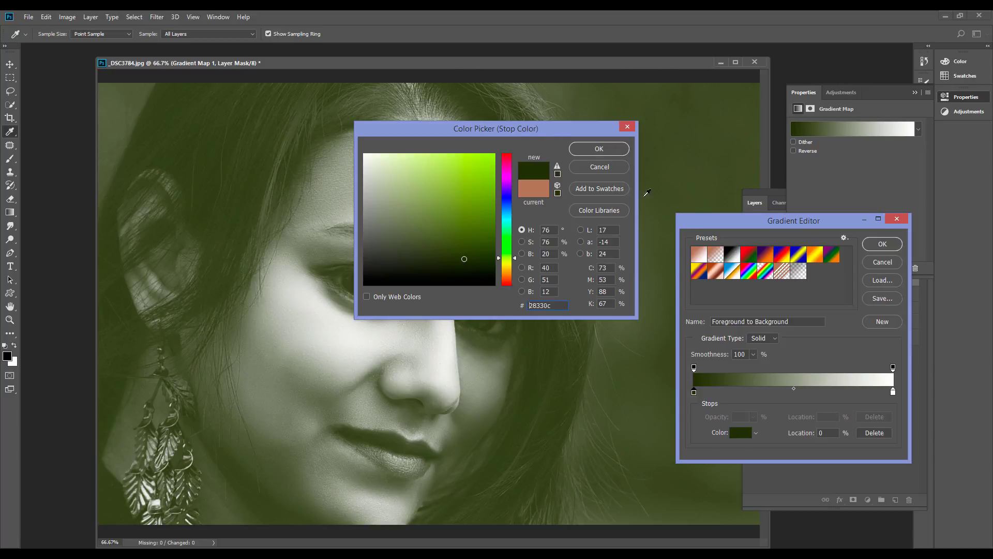
- Change the gradient's dark stop to a neutral near-black, #141414
left_click(506, 260)
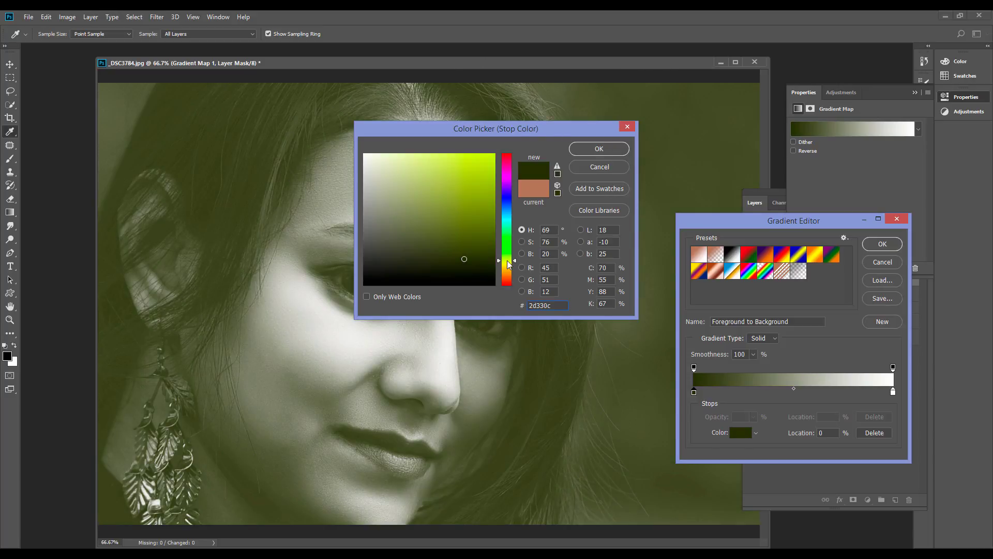
left_click(464, 238)
mouse_move(464, 237)
left_mouse_down()
mouse_move(467, 246)
mouse_move(289, 357)
mouse_move(370, 291)
left_mouse_up()
left_click(599, 149)
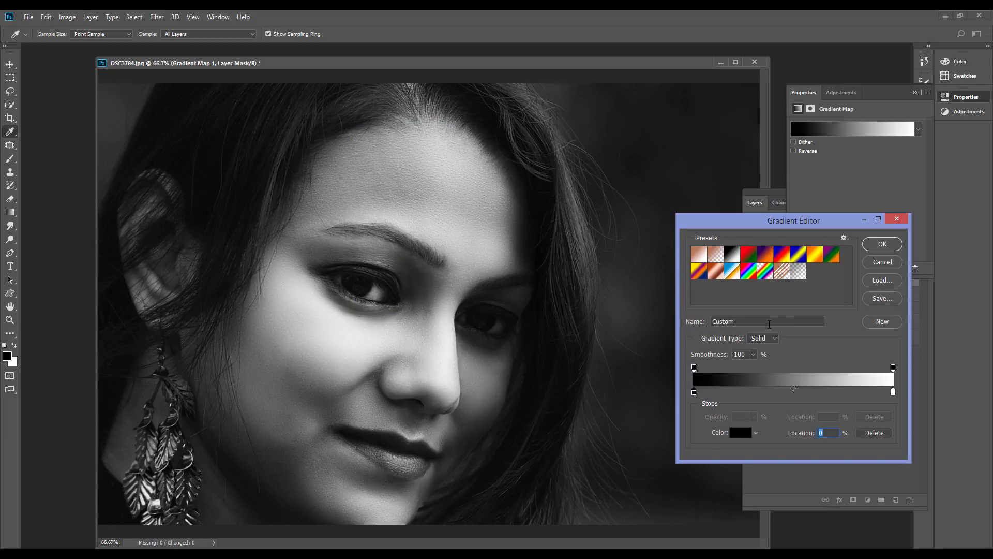
double_click(694, 392)
left_click_drag(364, 272, 359, 274)
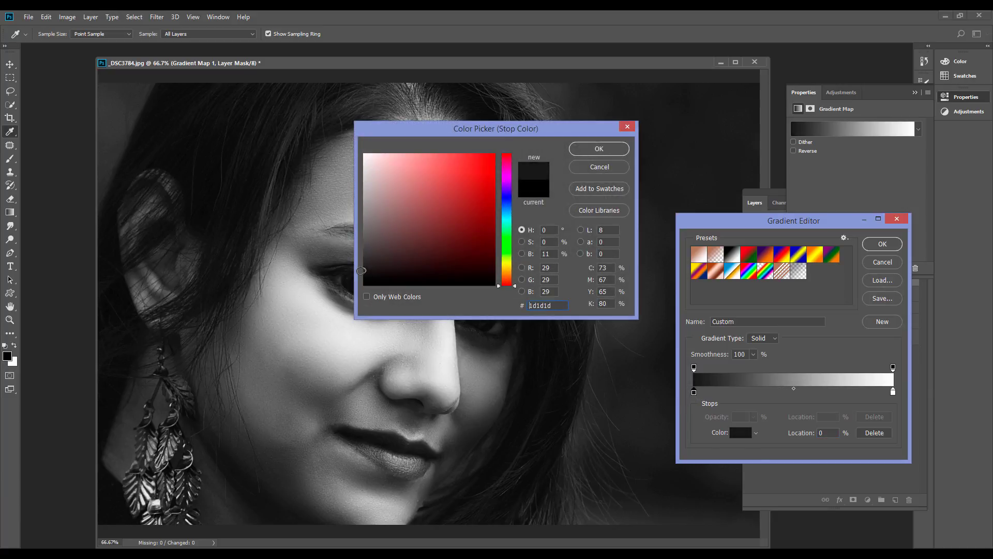
left_click(589, 148)
double_click(693, 392)
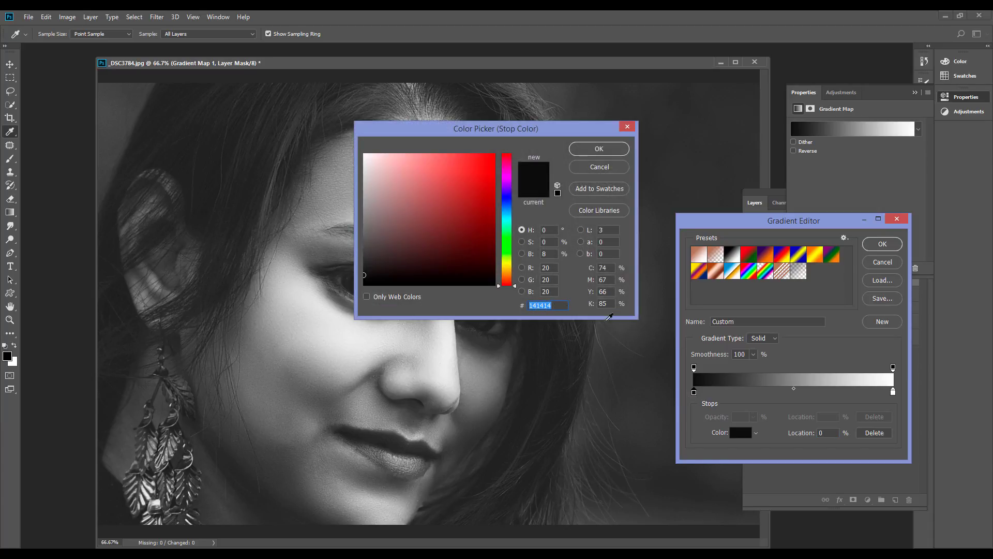
left_click(595, 150)
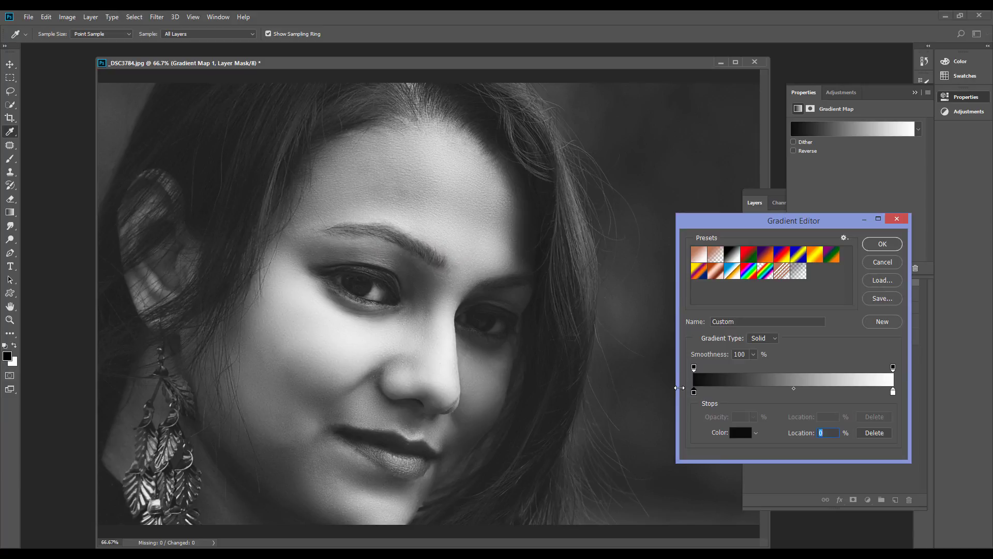
- Add a mid-grey #626262 colour stop to the gradient and place it at 52%
left_click(770, 392)
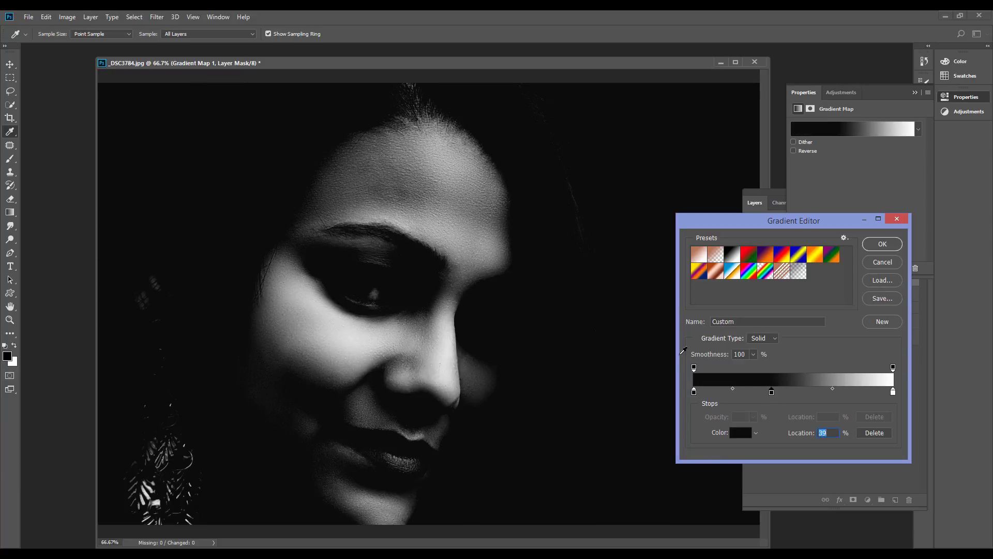
left_click(739, 432)
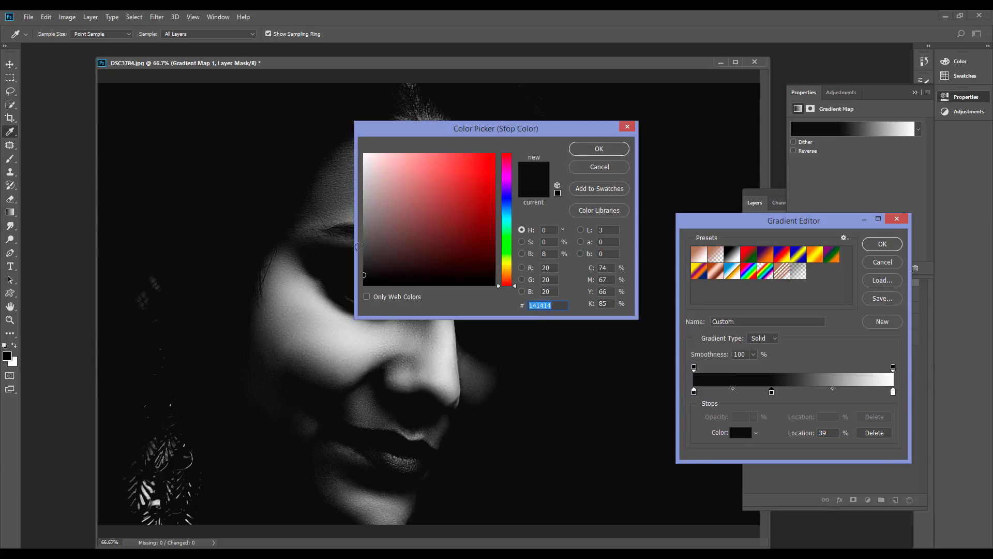
left_click_drag(359, 246, 360, 238)
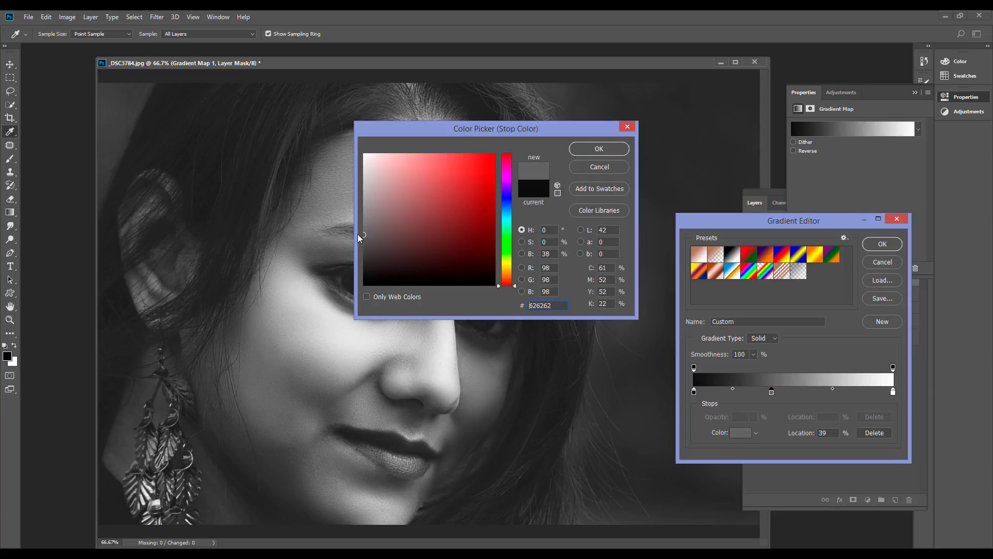
left_click(609, 151)
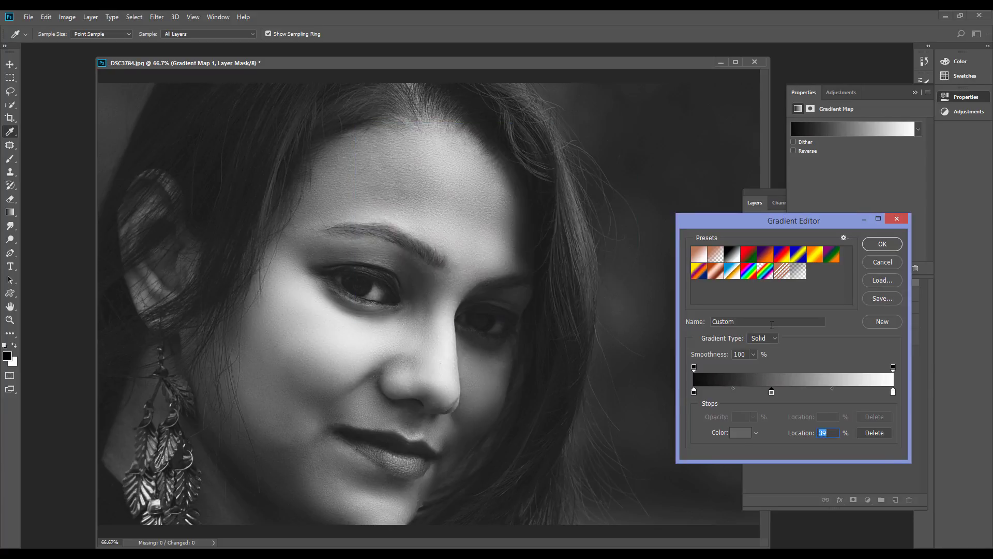
left_click_drag(771, 392, 797, 393)
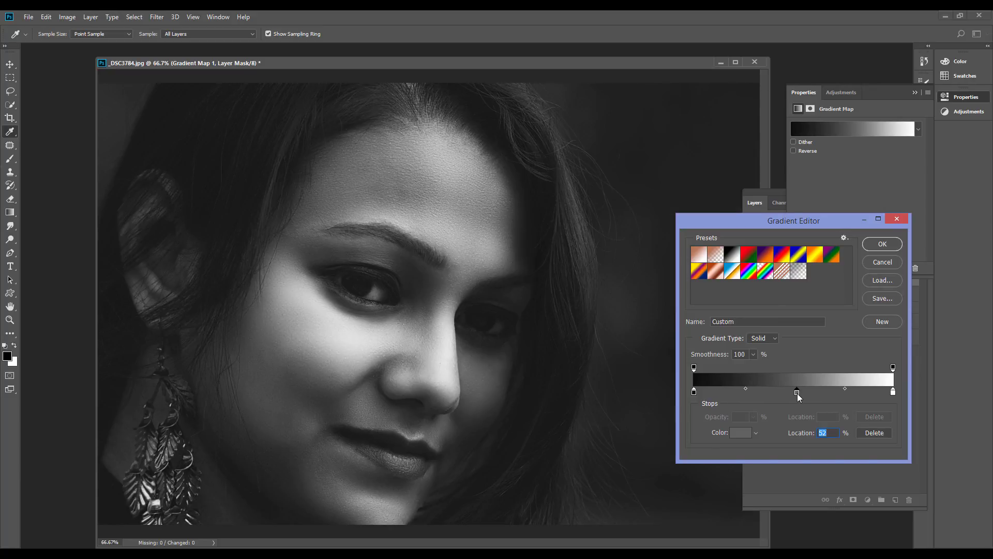
- Move the gradient's white stop to 91%, recolour it light grey #d9d9d9 and accept the gradient
left_click(876, 393)
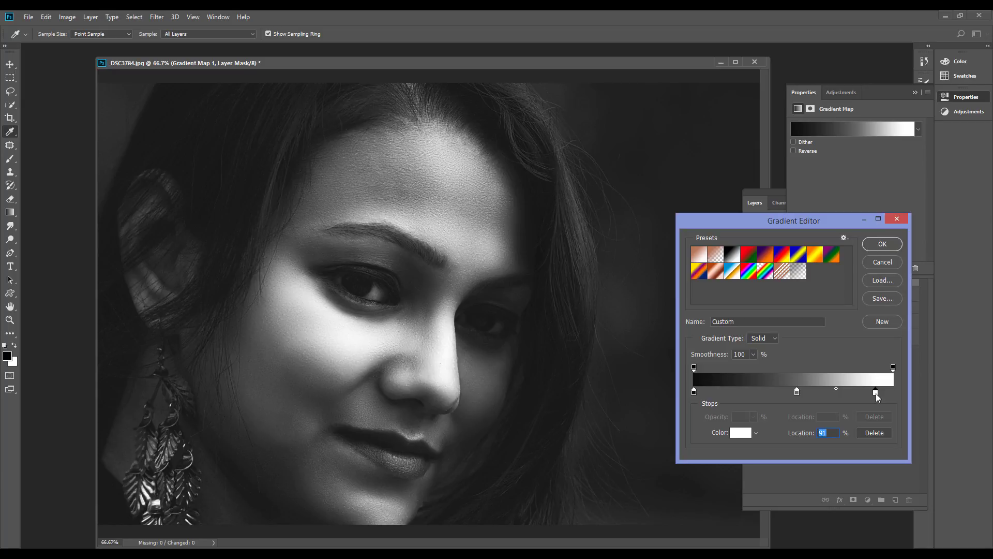
double_click(876, 393)
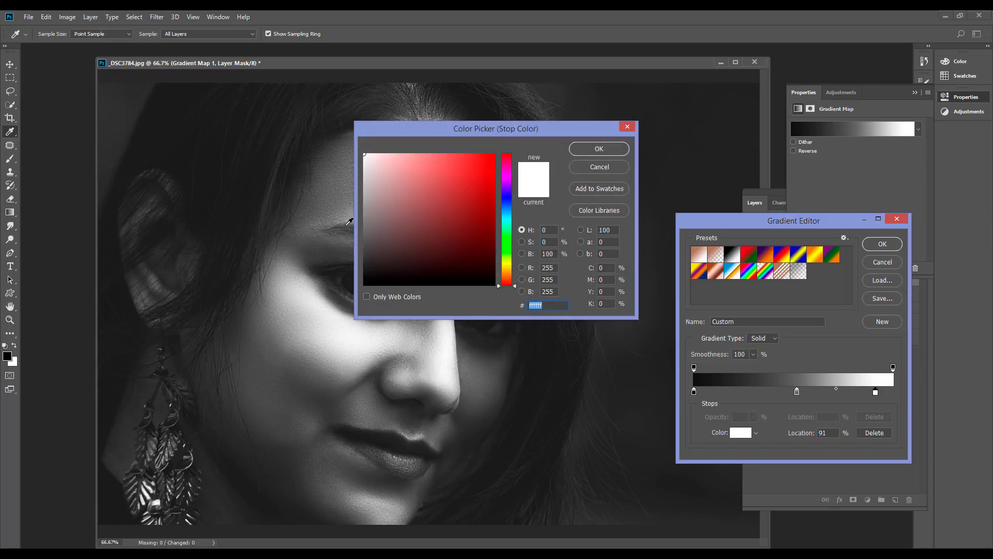
left_click_drag(364, 193, 359, 173)
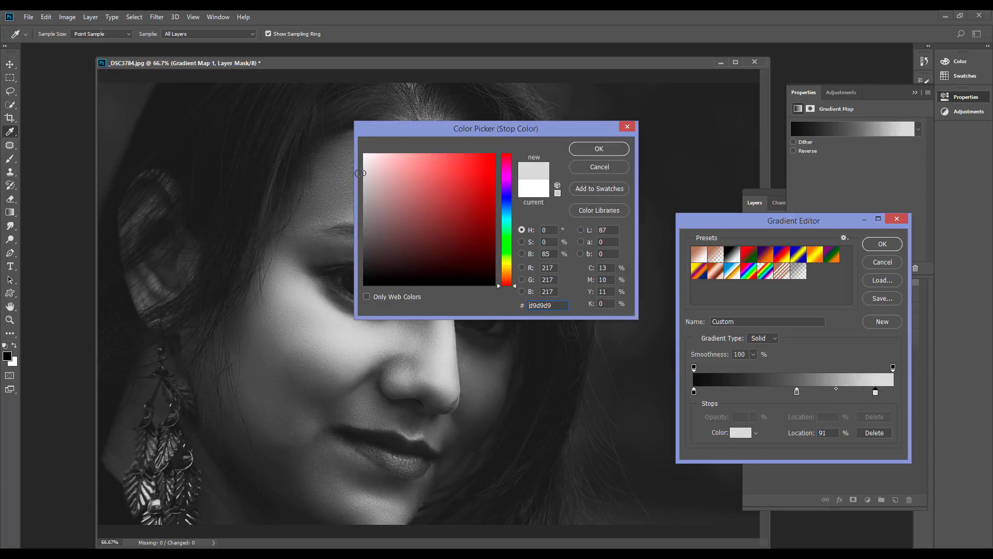
left_click(589, 153)
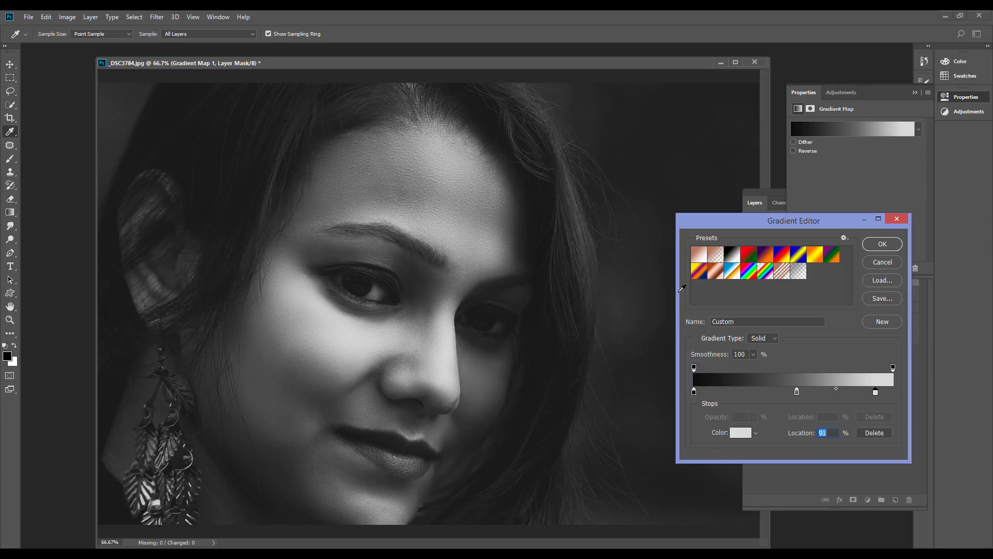
left_click(883, 244)
key("j")
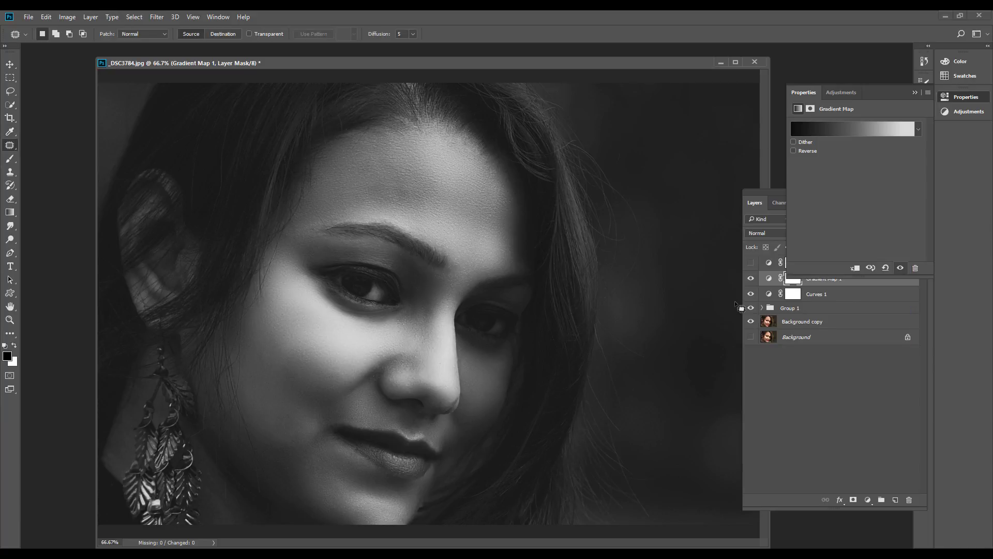
left_click(914, 91)
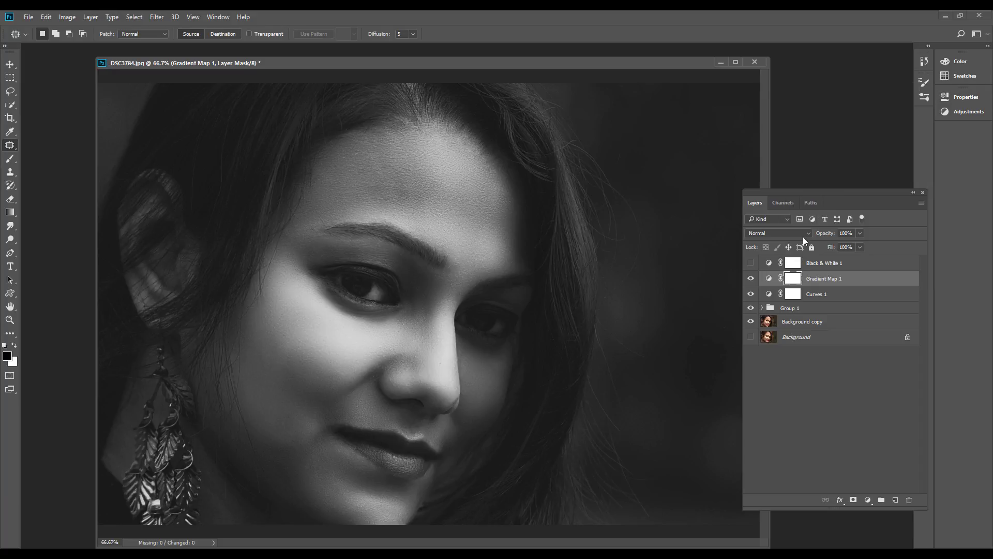
- Try blend modes on the Gradient Map 1 layer from Luminosity upward through the list, settling on Soft Light
left_click(780, 234)
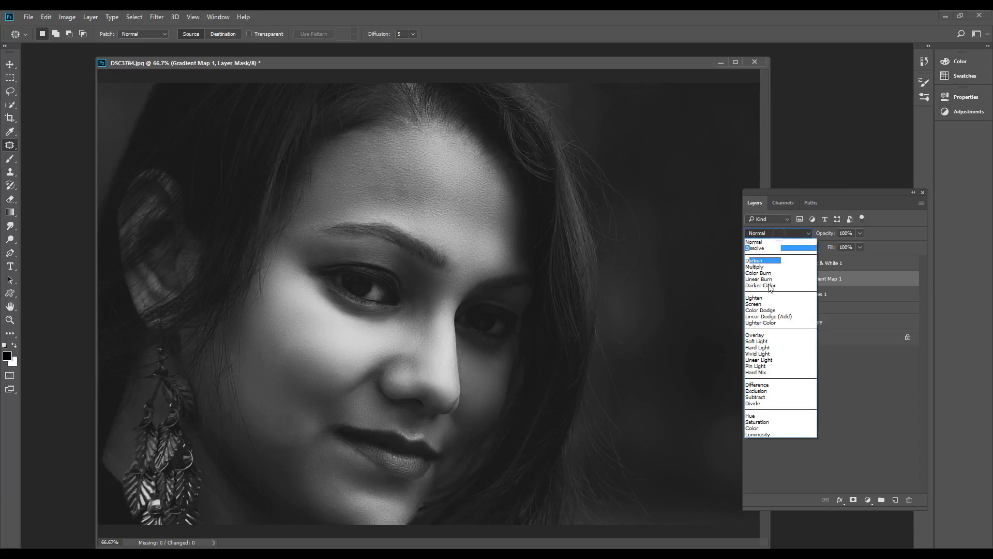
left_click(765, 435)
key("Up")
key("Up")
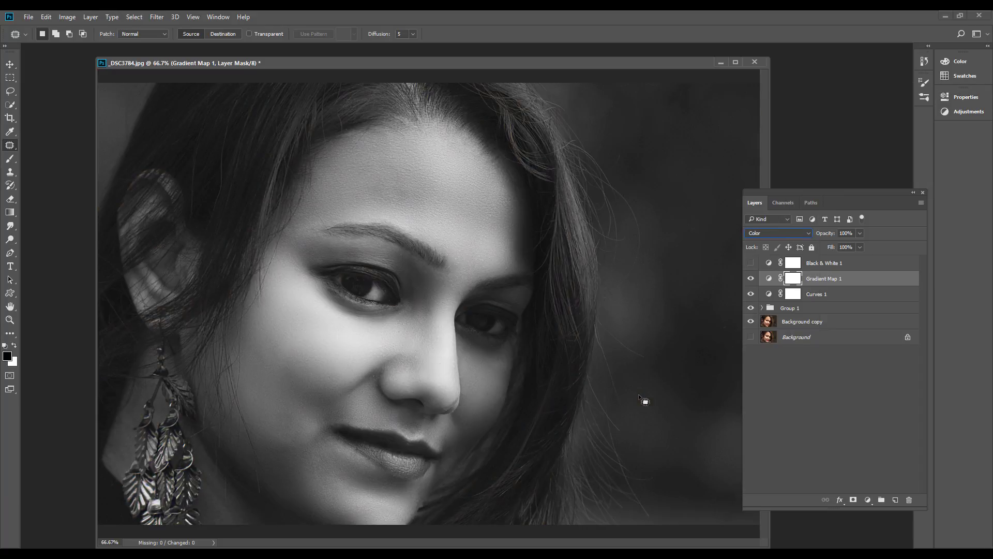
key("Up")
key("Up")
key("Up")
key("Up")
key("Up")
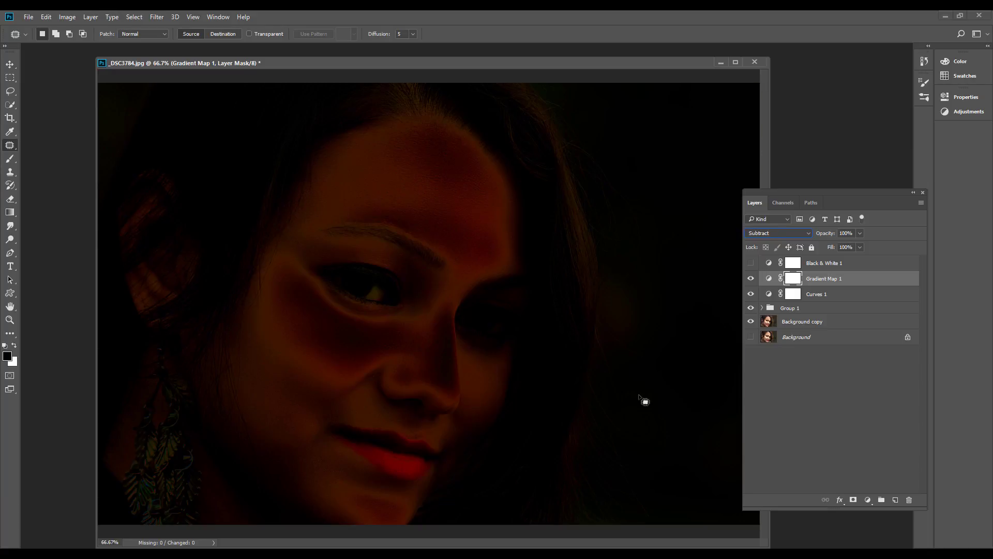
key("Up")
key("Up")
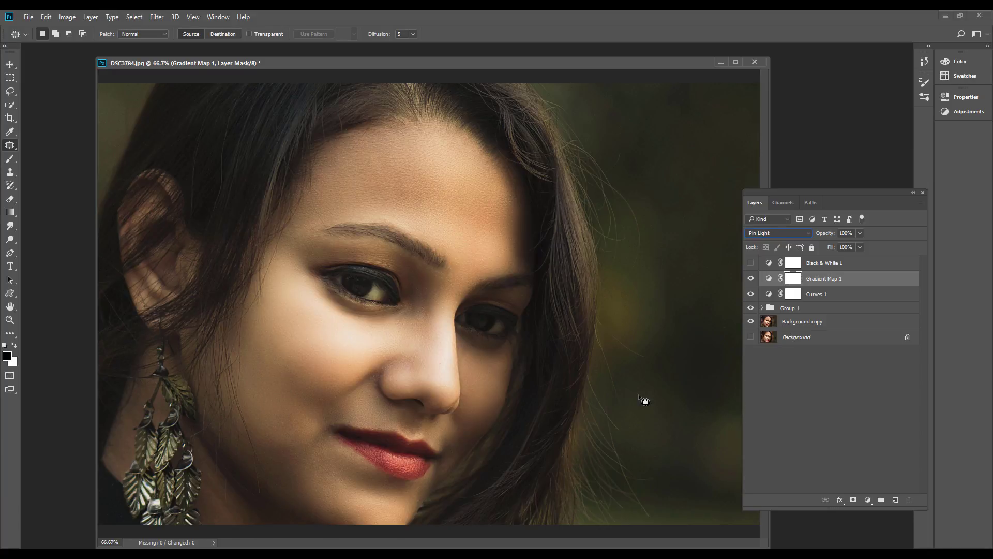
key("Up")
key("Up")
key("Up")
key("Up")
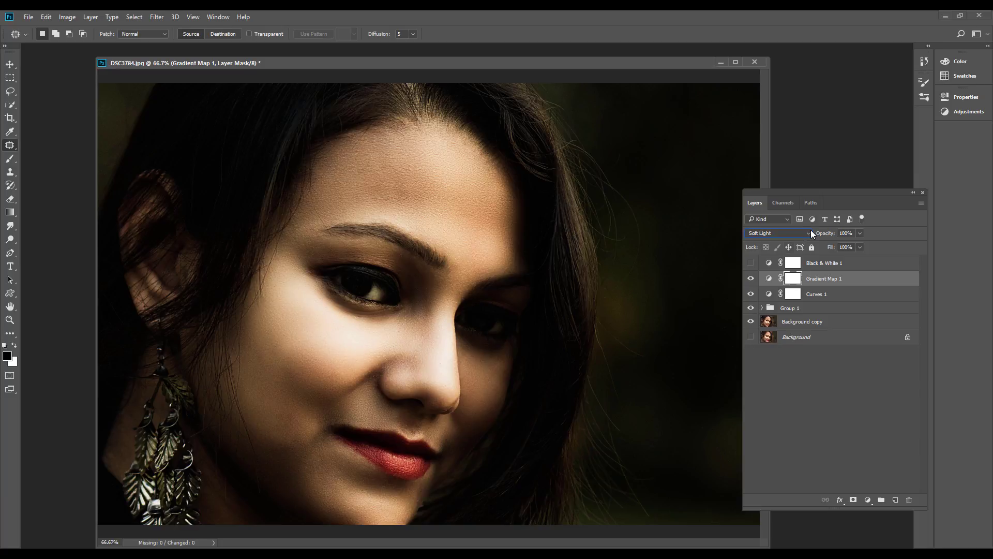
- Keep the Gradient Map 1 layer on Soft Light and lower its fill to 45%
key("Up")
key("Down")
left_click(860, 247)
left_click_drag(861, 259, 842, 263)
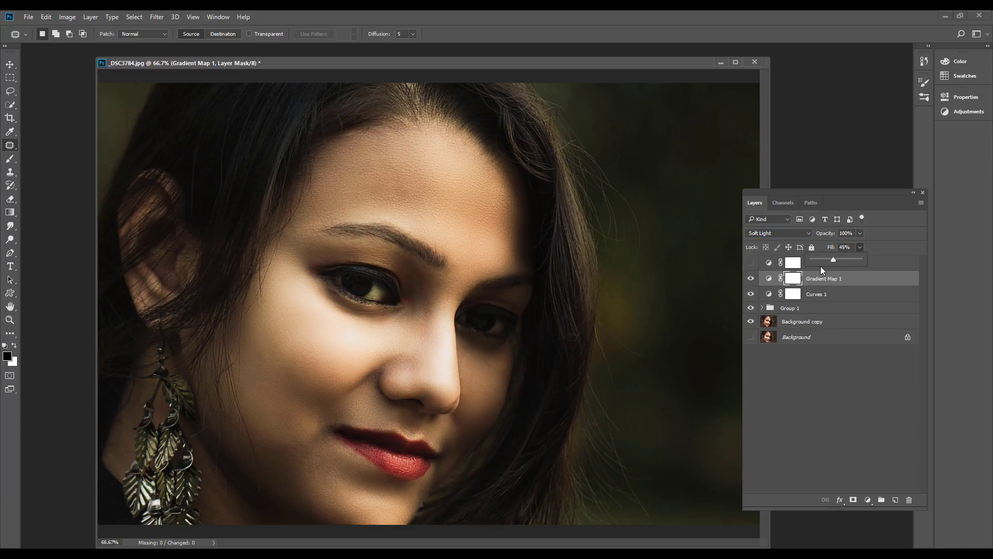
- Compare the portrait with and without the Gradient Map 1 layer at a smaller zoom, leaving that layer hidden
left_click(750, 278)
right_click(751, 280)
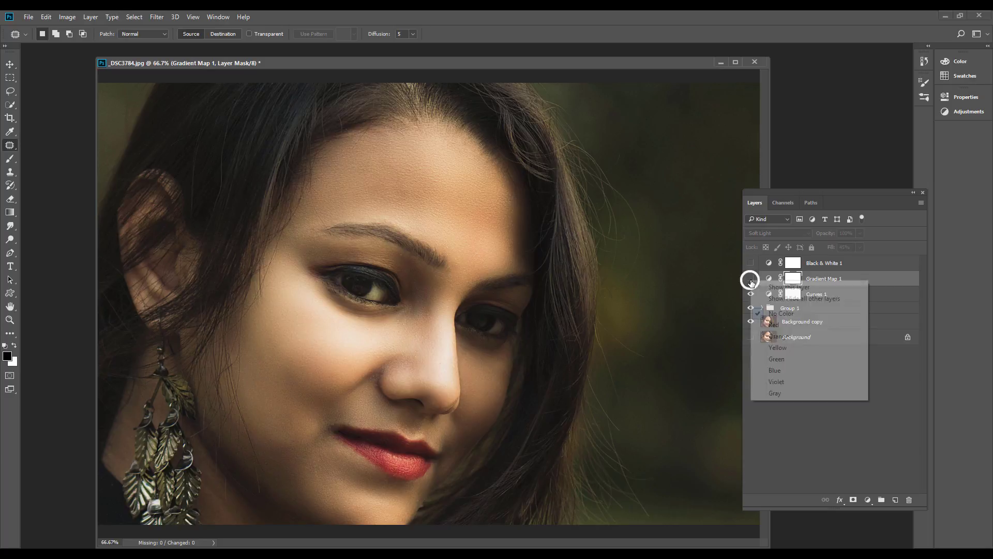
left_click(750, 280)
left_click(749, 280)
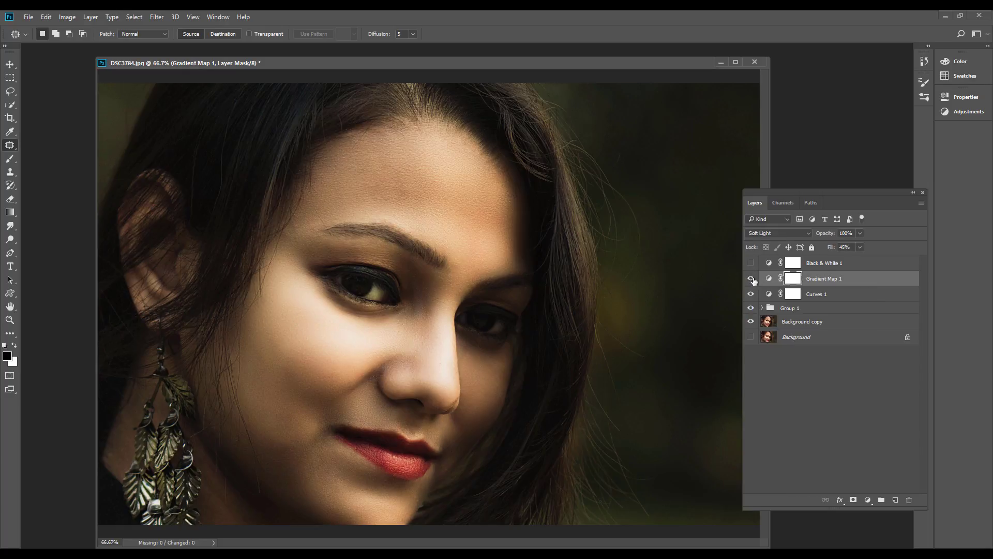
left_click(752, 282)
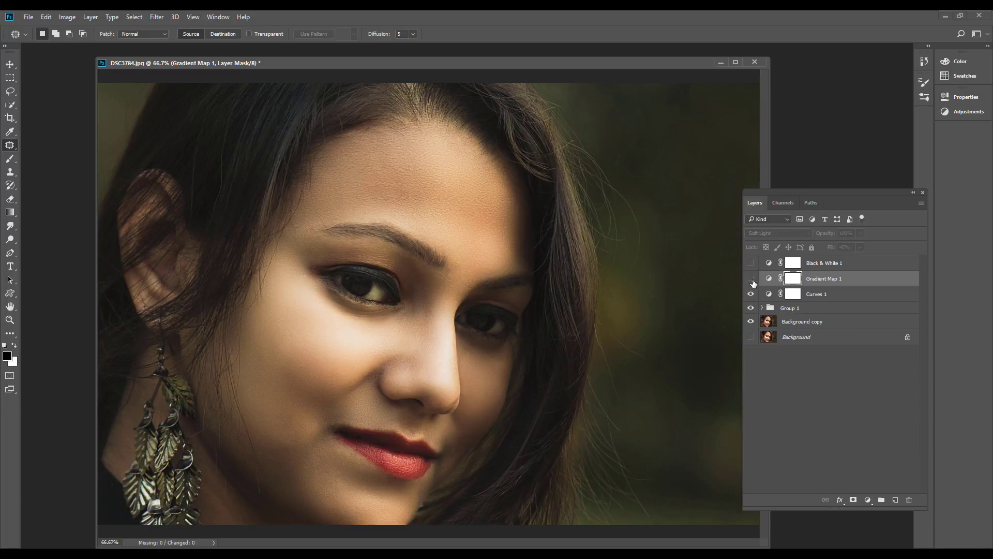
key("ctrl+minus")
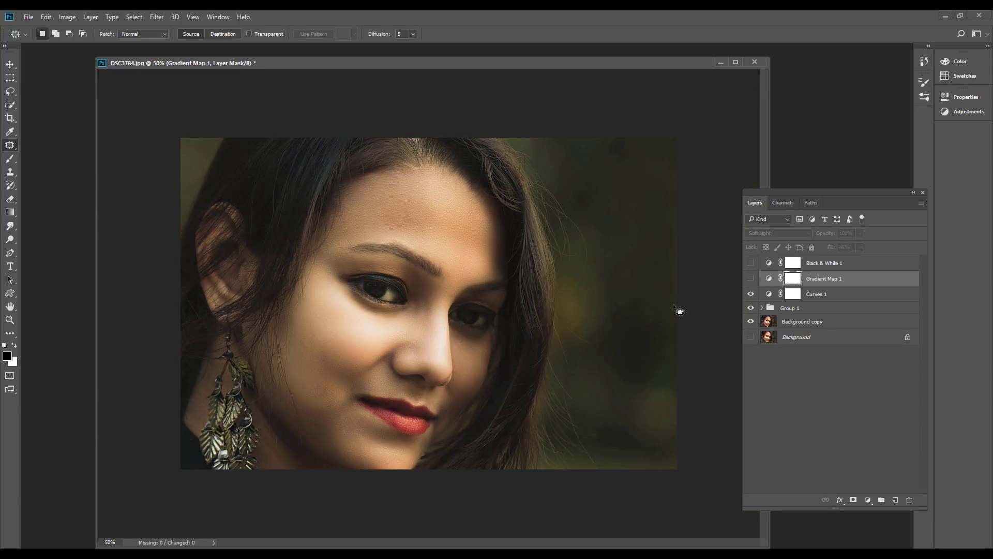
left_click(751, 279)
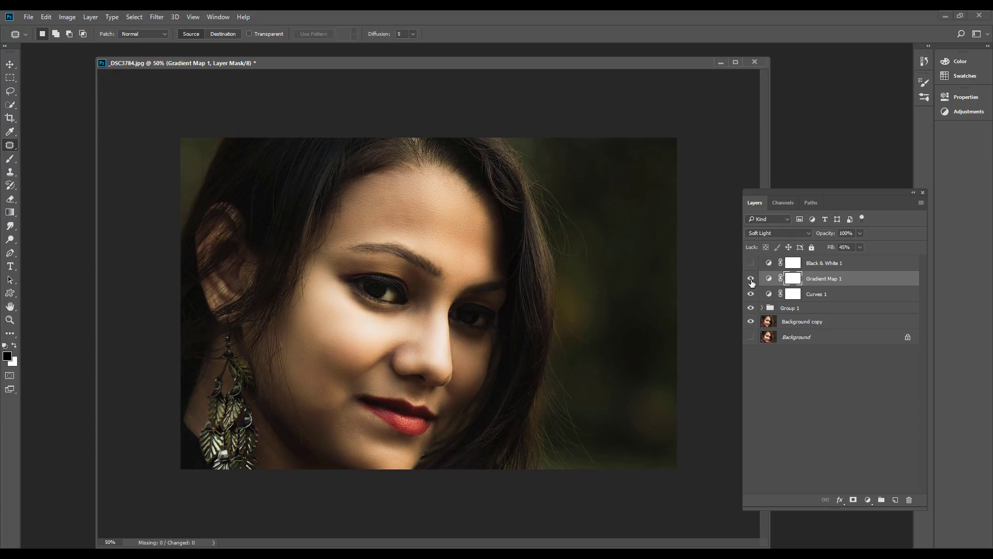
left_click(751, 280)
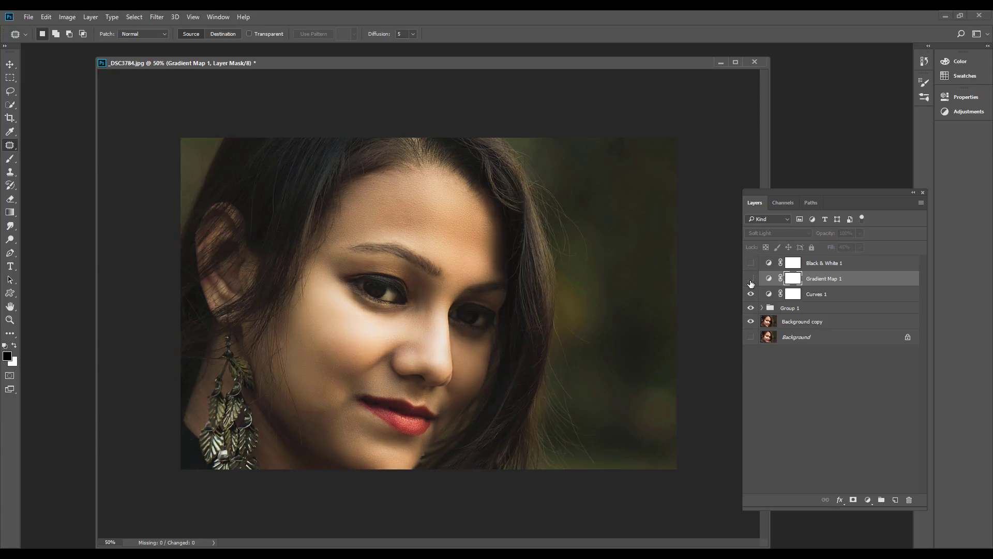
left_click(751, 280)
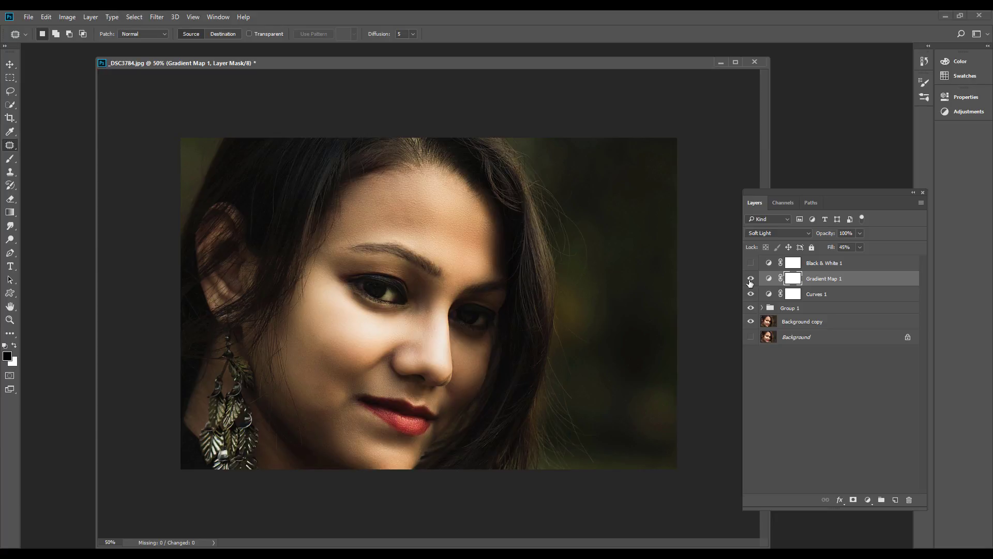
left_click(751, 280)
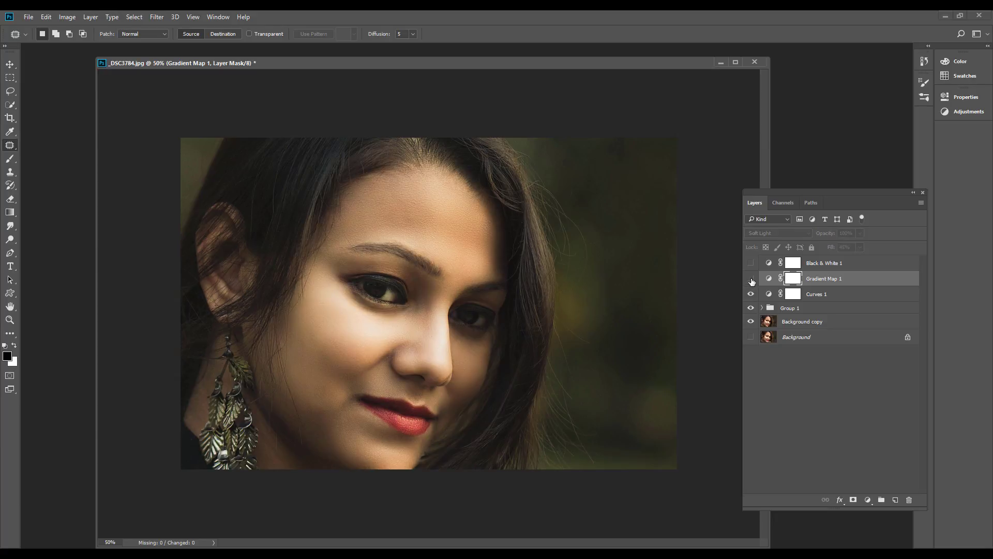
left_click(750, 281)
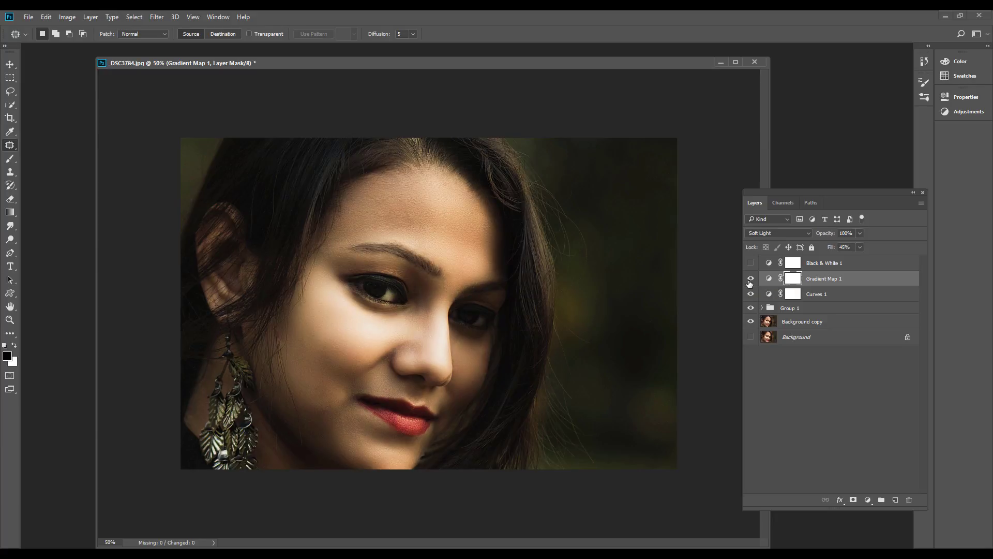
left_click(750, 281)
- Compare the portrait with and without the Curves 1 colour grade, leaving that layer hidden
left_click(751, 294)
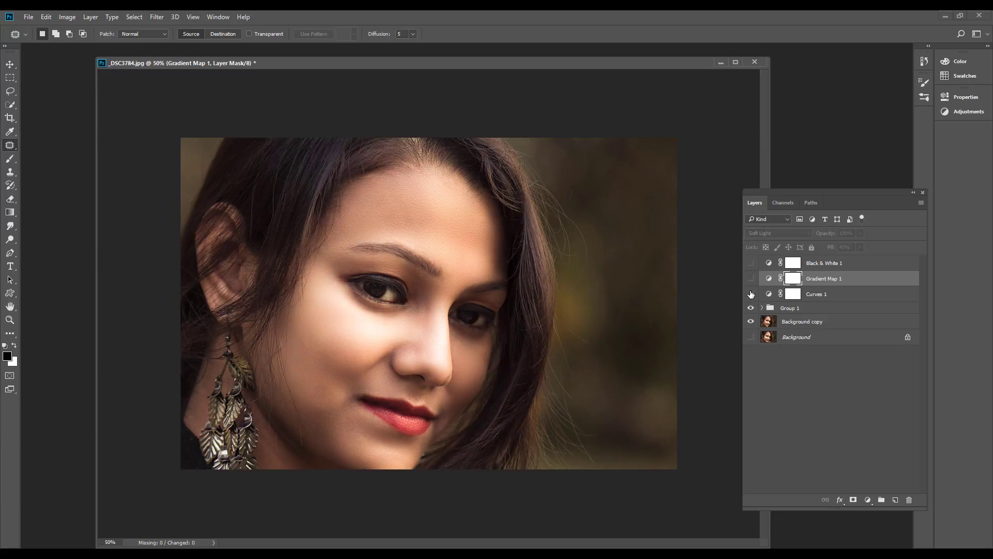
left_click(750, 294)
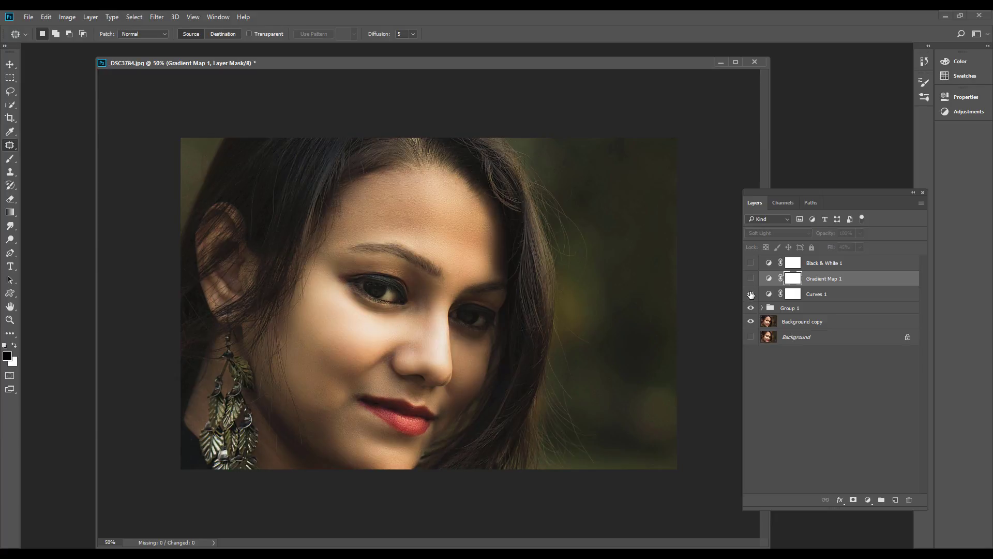
left_click(751, 294)
- Rename the Curves 1 layer to "cinematic curve" and make it visible again
double_click(815, 293)
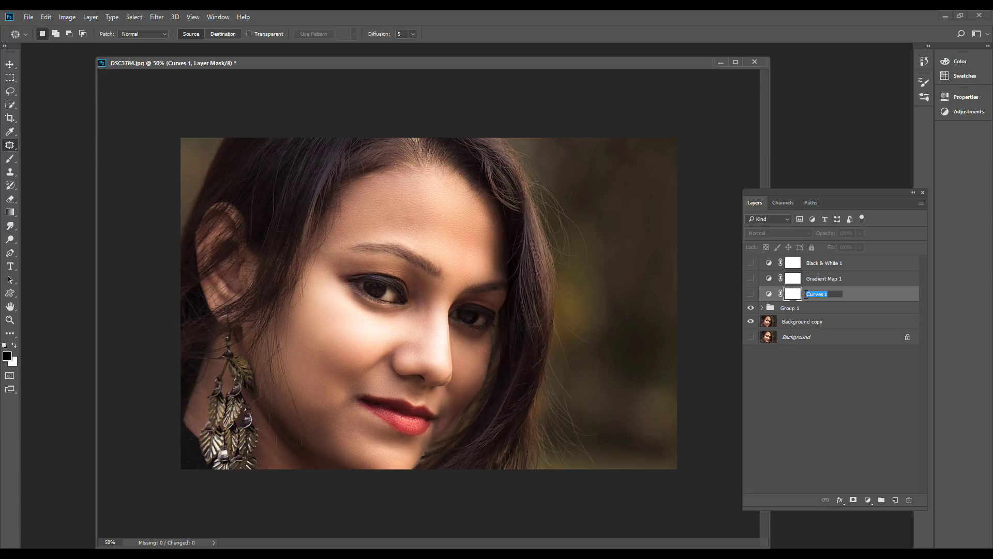
type("Cinematic curve")
key("Return")
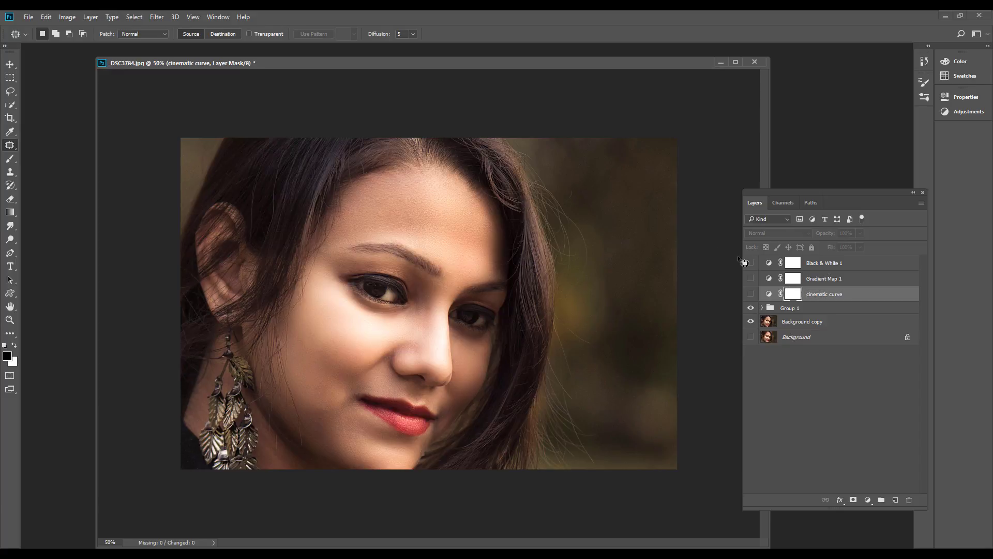
left_click(749, 294)
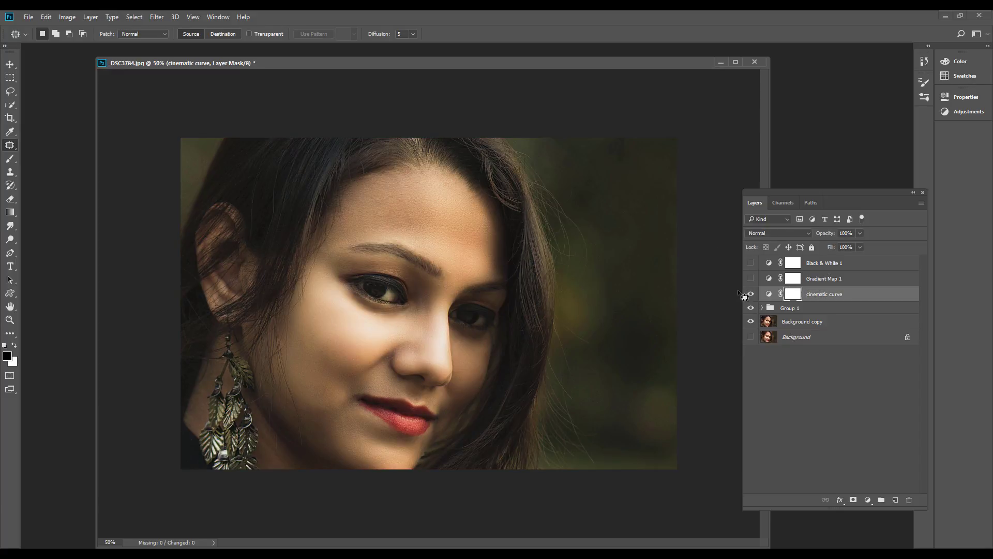